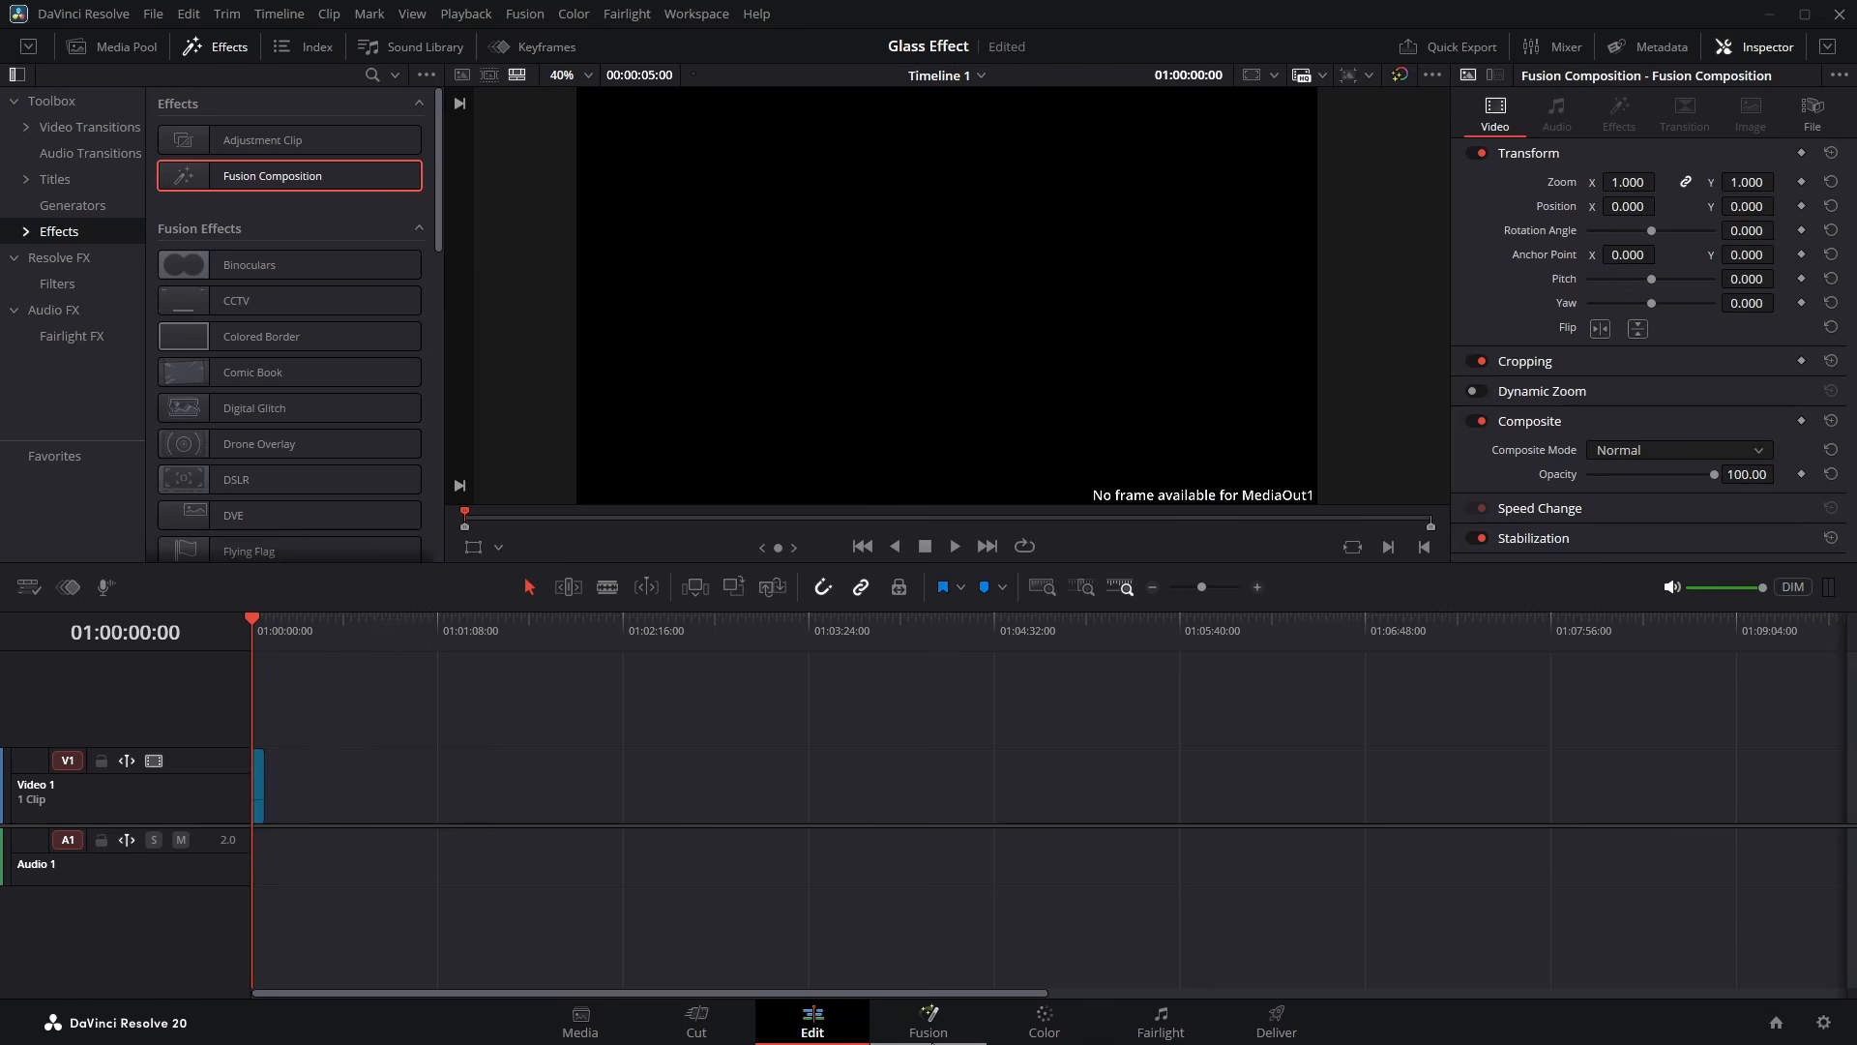
Open the composition on the Fusion page and add a Background node connected to MediaOut1
{"action": "left_click", "coordinate": [929, 1020]}
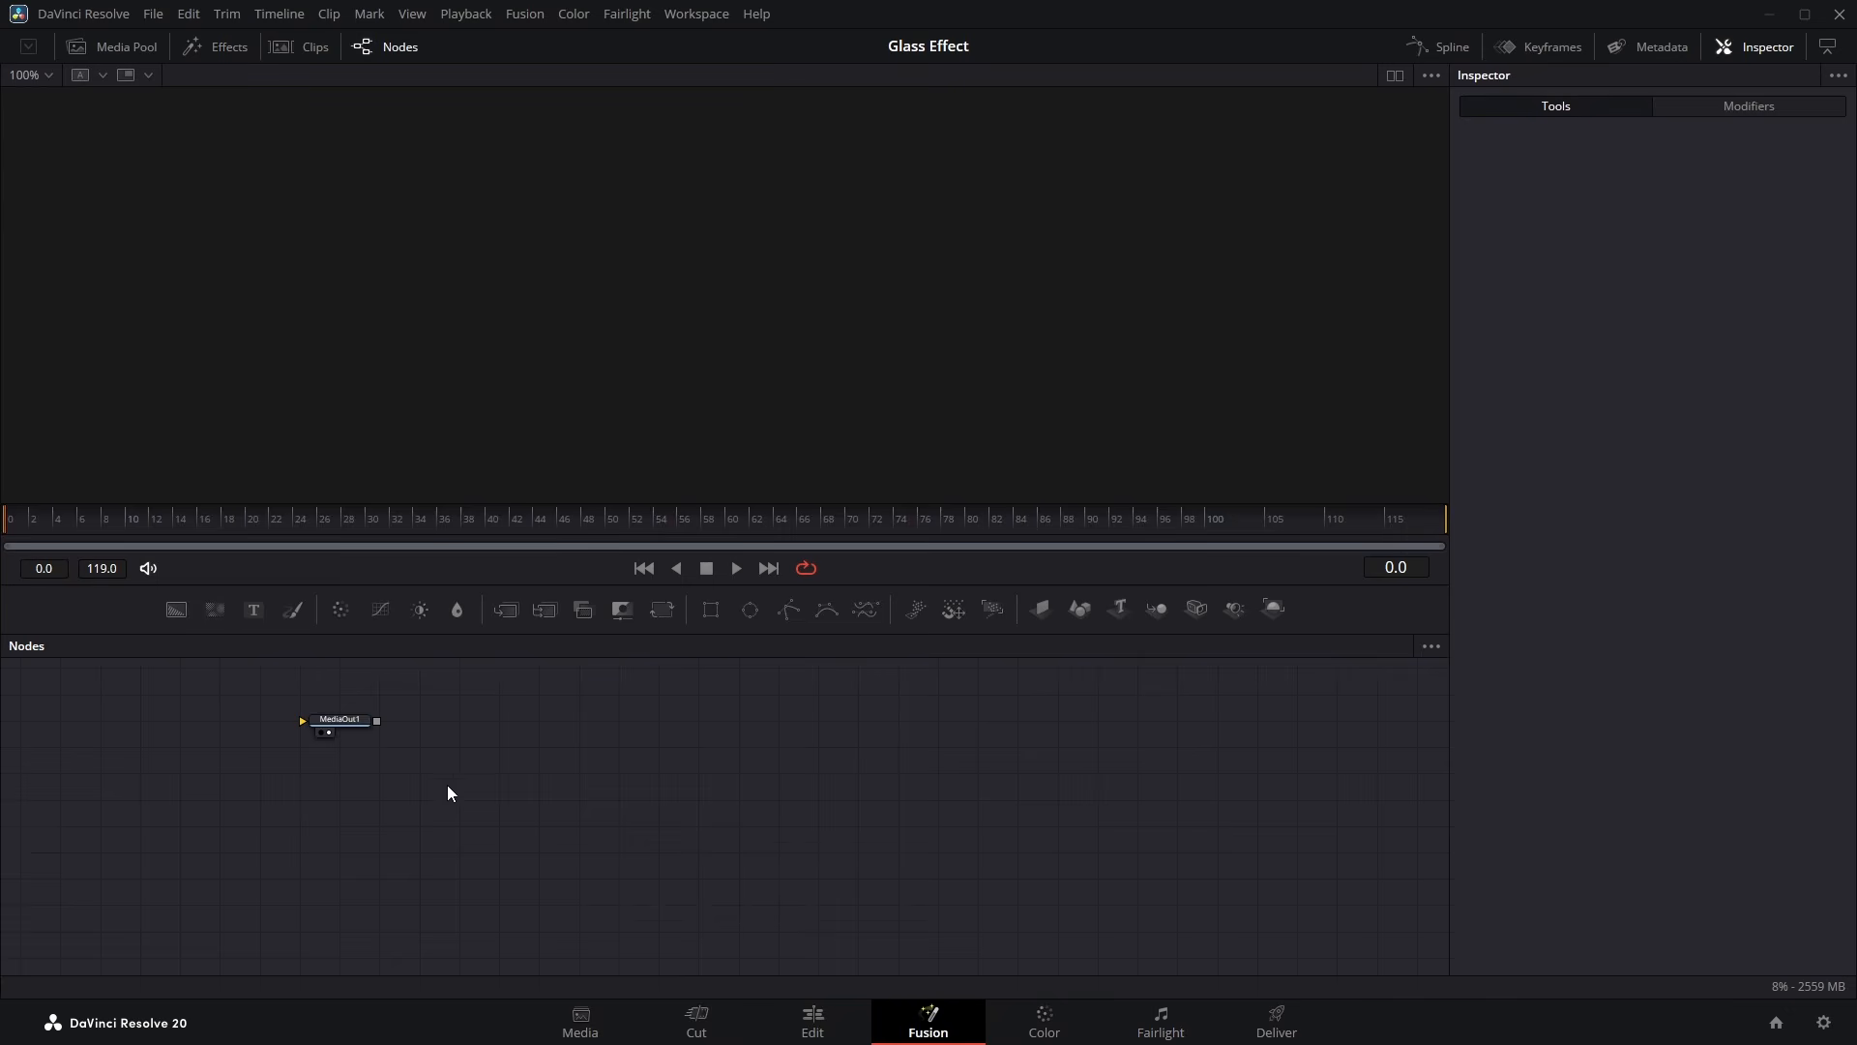
{"action": "left_click_drag", "start_coordinate": [446, 786], "coordinate": [1214, 822]}
{"action": "left_click_drag", "start_coordinate": [177, 609], "coordinate": [1074, 769]}
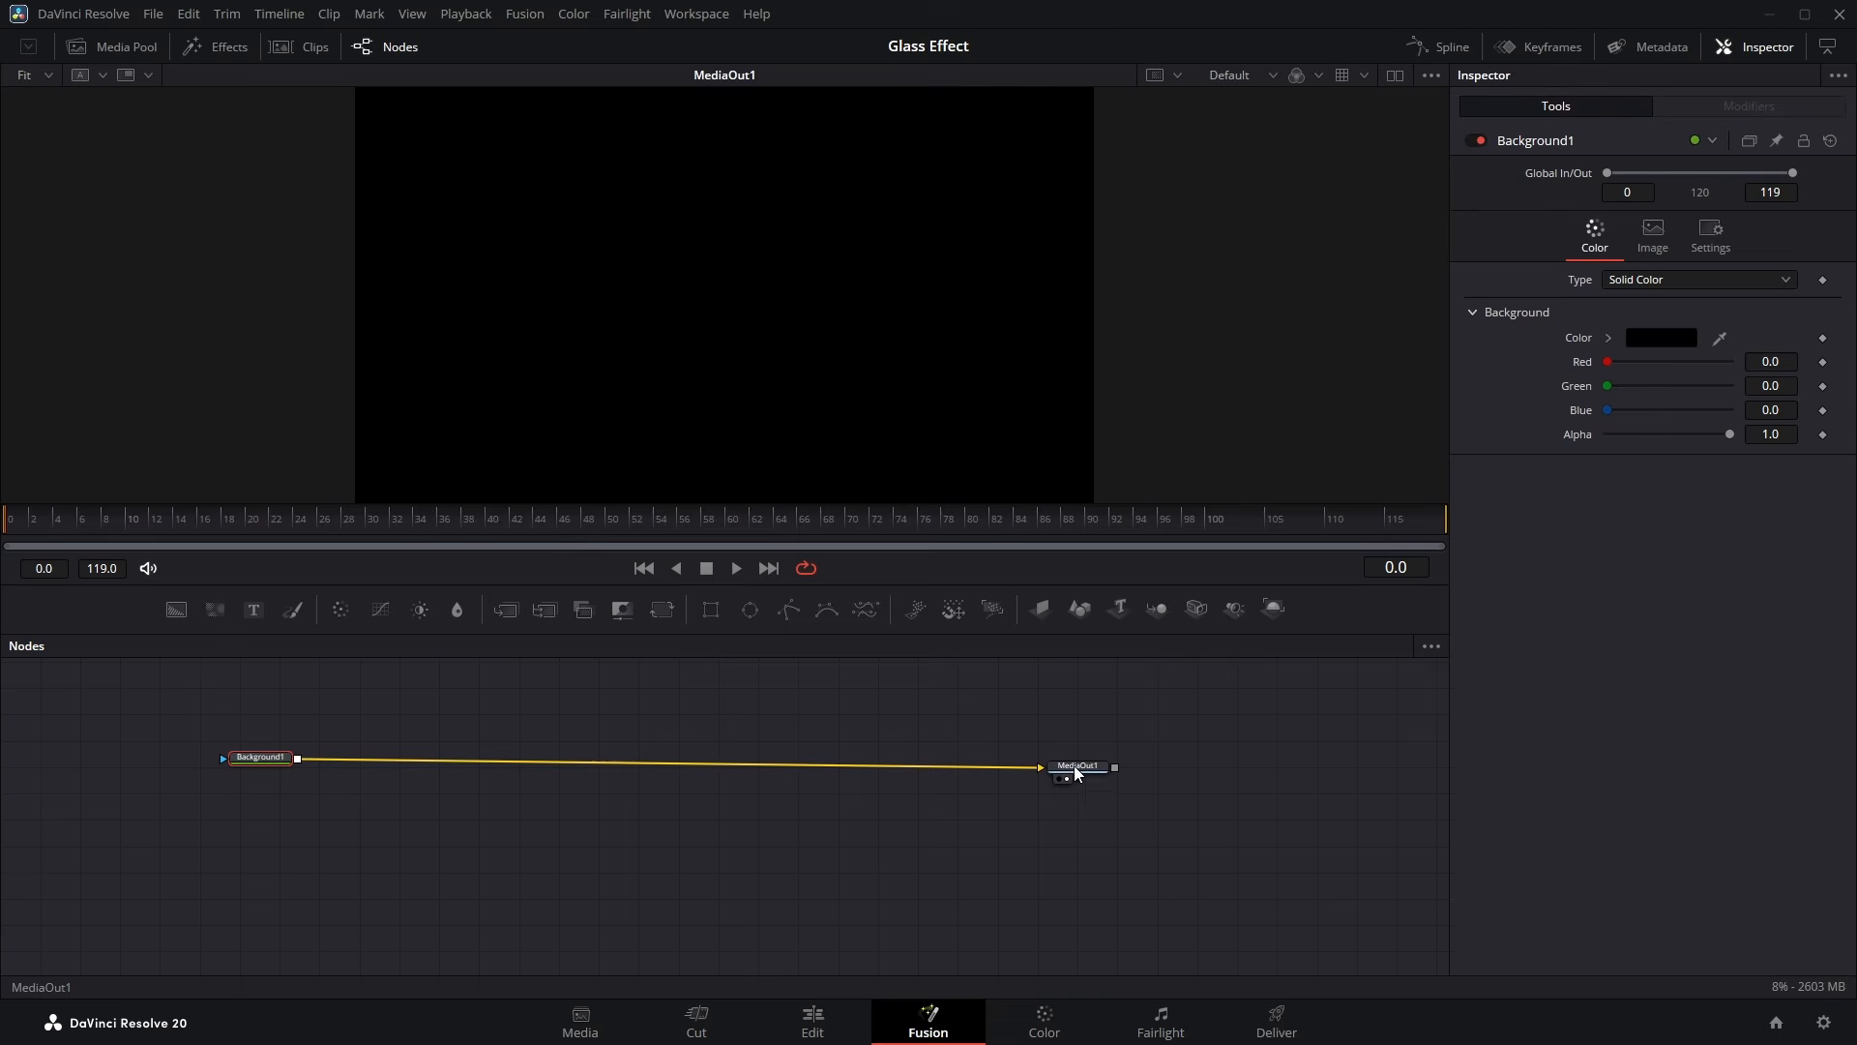
{"action": "left_click_drag", "start_coordinate": [677, 675], "coordinate": [824, 720]}
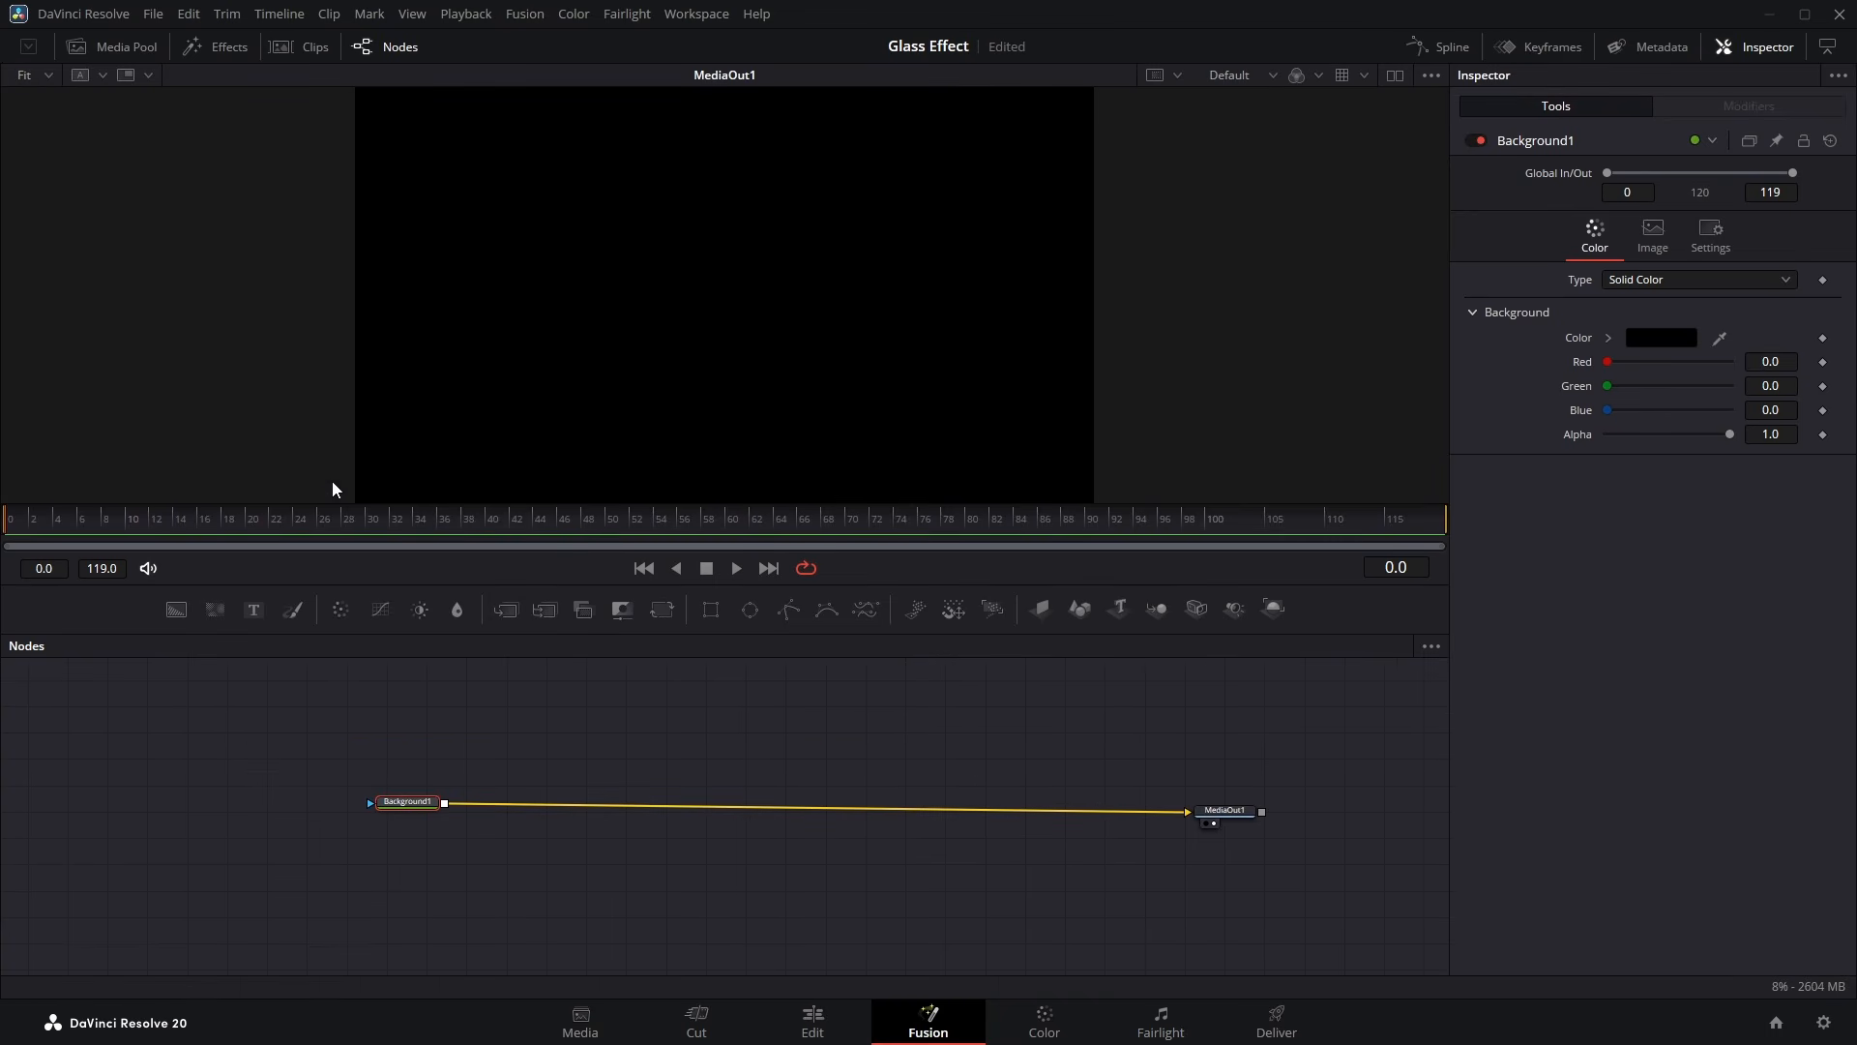
Bring 20135.jpg from the media pool into the node graph and merge it over Background1
{"action": "left_click", "coordinate": [77, 53]}
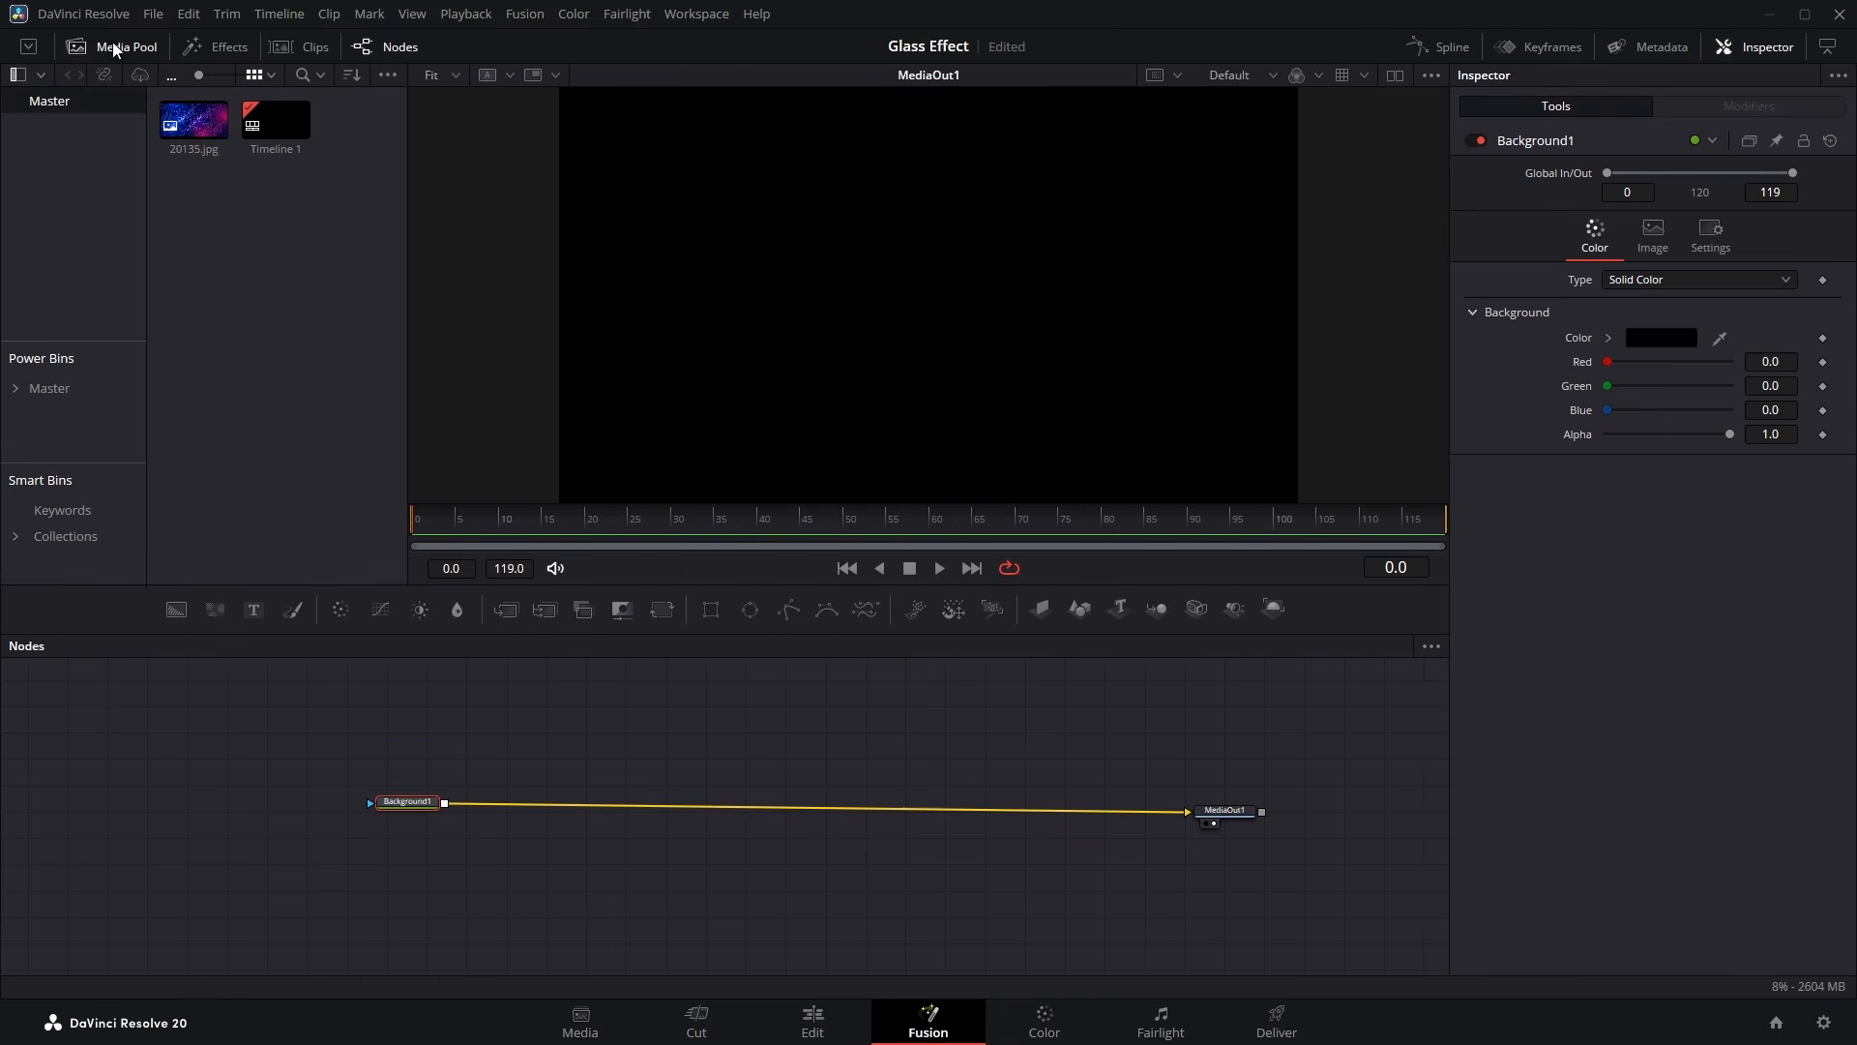
{"action": "left_click_drag", "start_coordinate": [174, 136], "coordinate": [523, 711]}
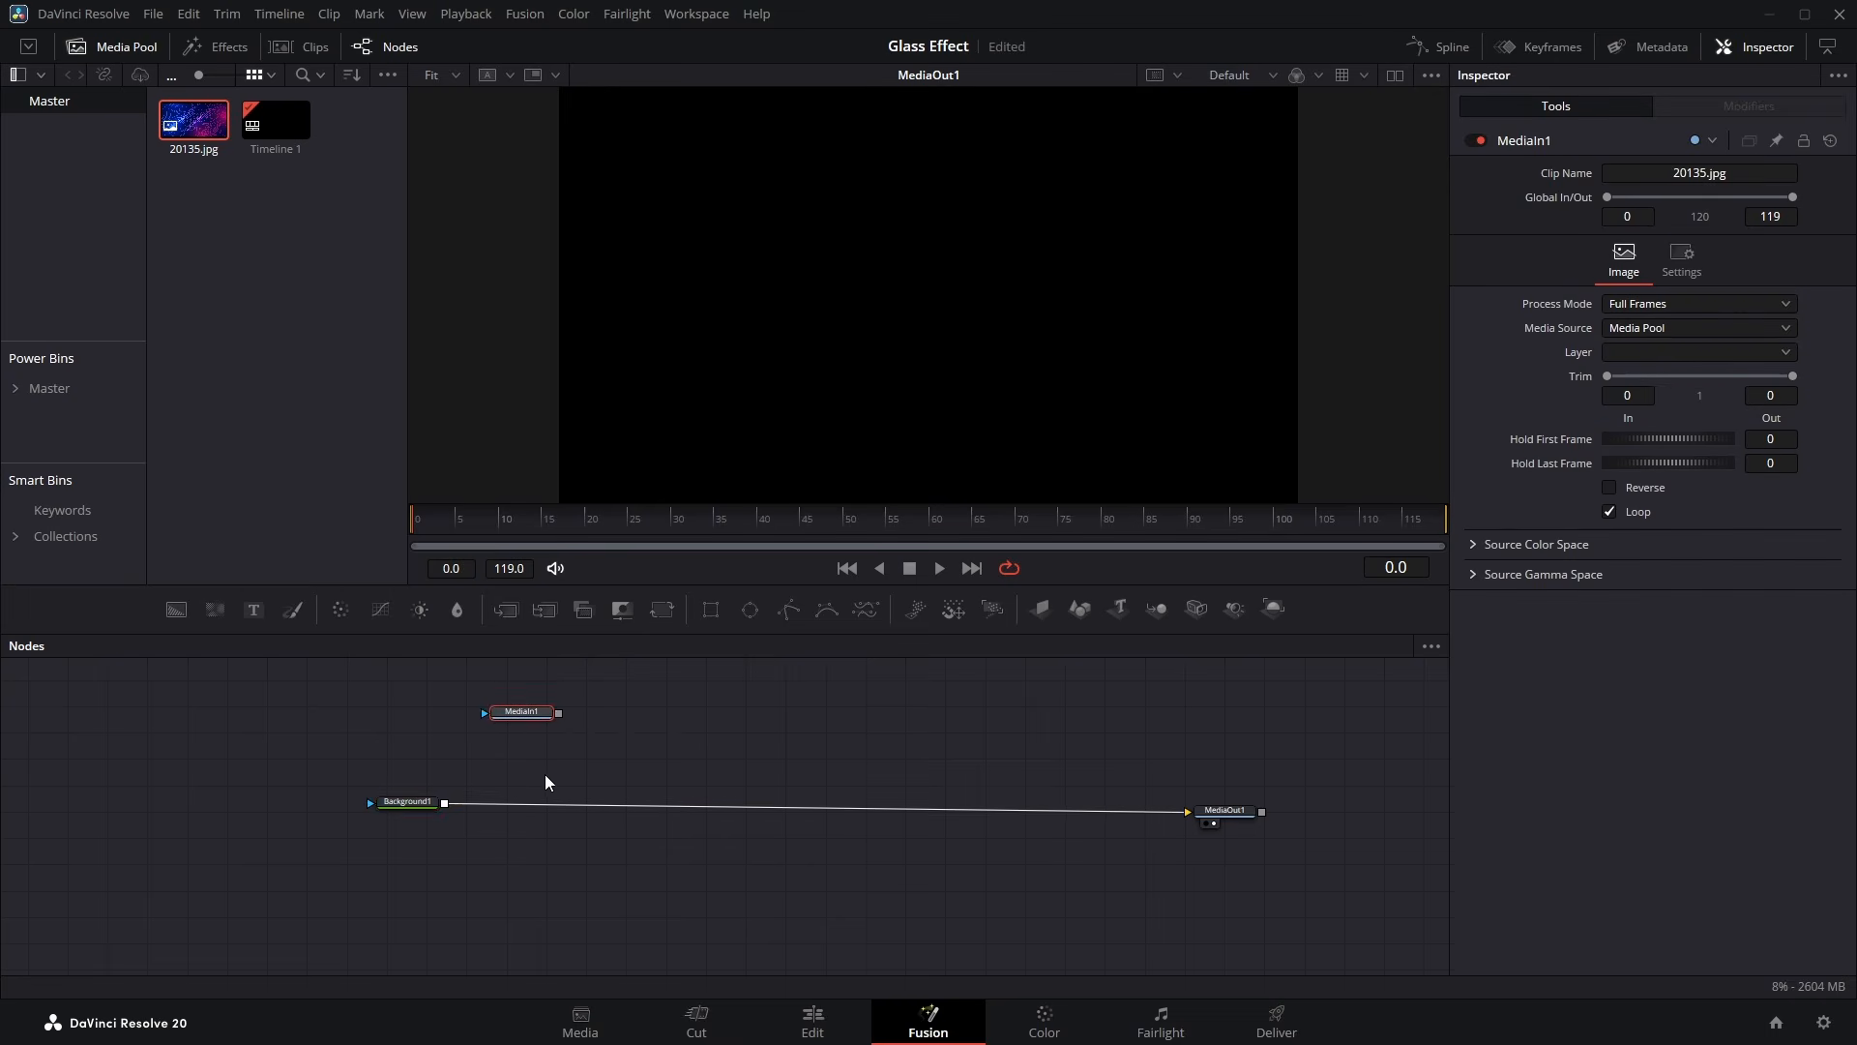
{"action": "left_click_drag", "start_coordinate": [544, 779], "coordinate": [527, 891]}
{"action": "left_click_drag", "start_coordinate": [667, 782], "coordinate": [631, 727]}
Add a Transform node after MediaIn1 and set its size to about 0.552
{"action": "scroll", "coordinate": [886, 253], "scroll_direction": "down", "scroll_amount": 2}
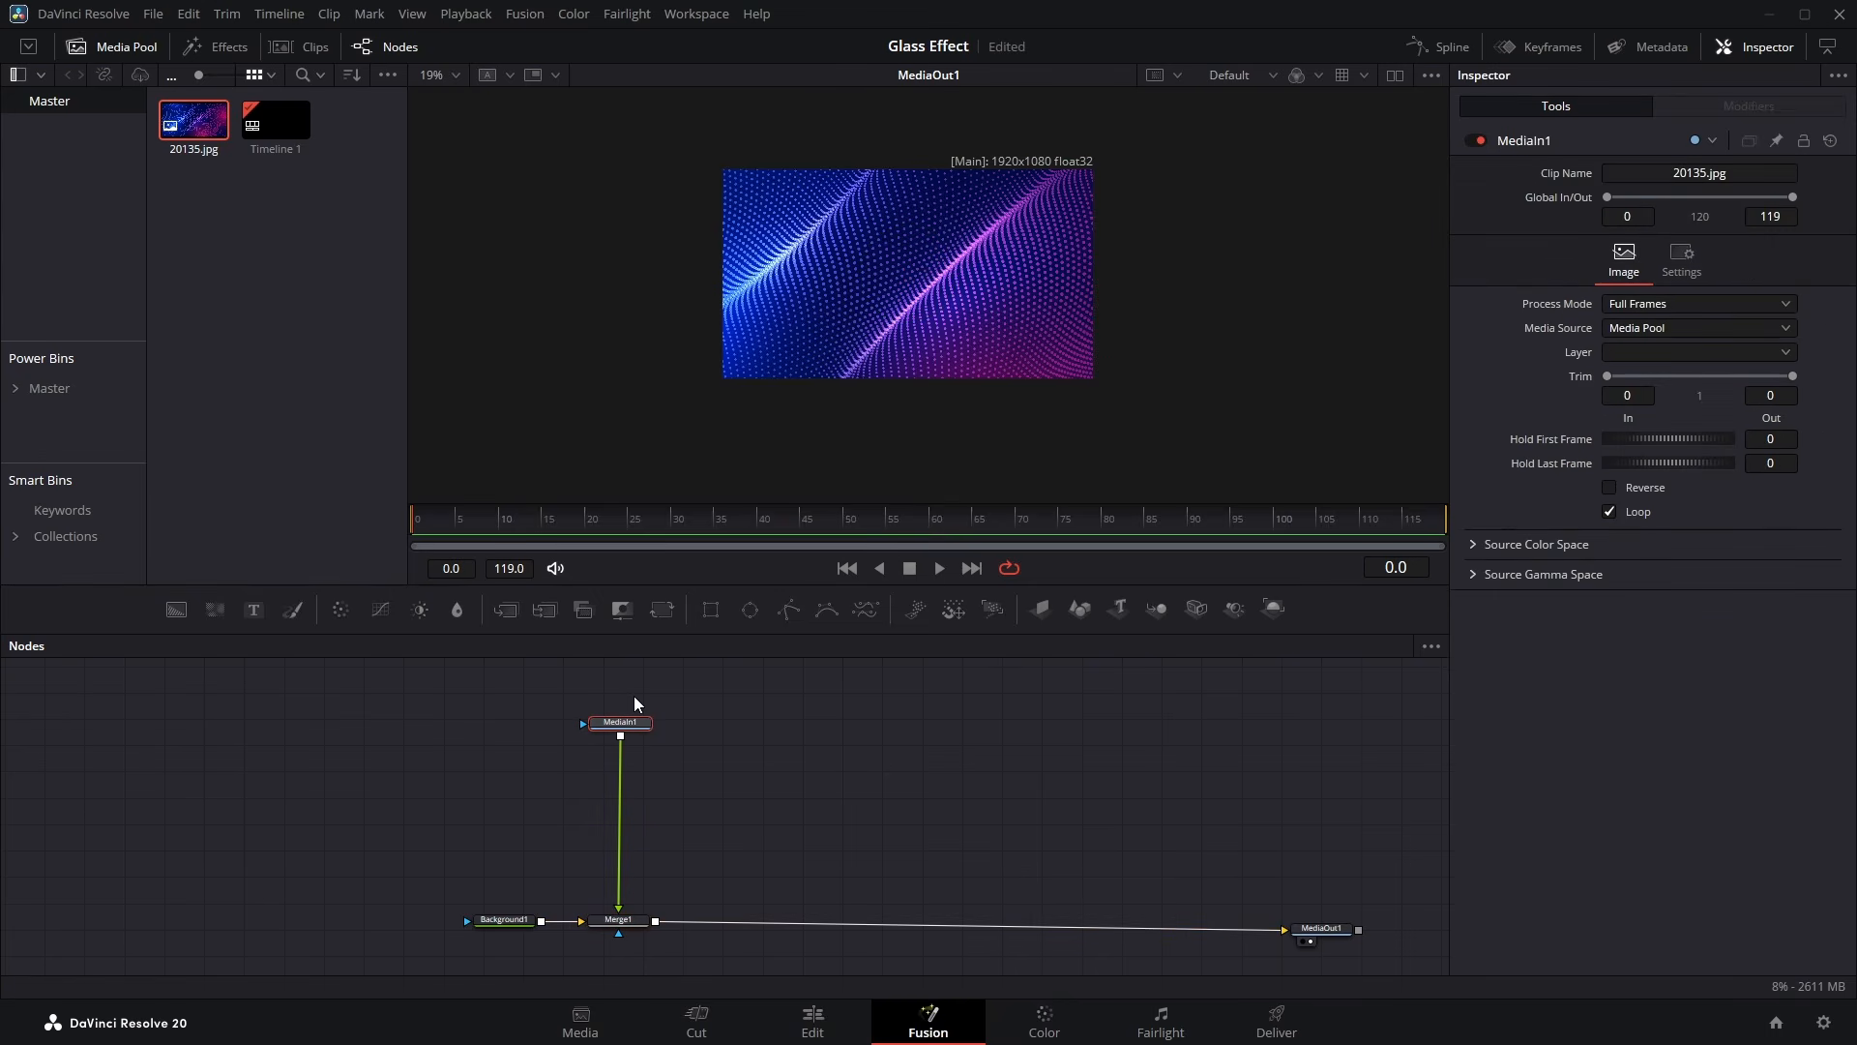
{"action": "key", "text": "shift+space"}
{"action": "type", "text": "t"}
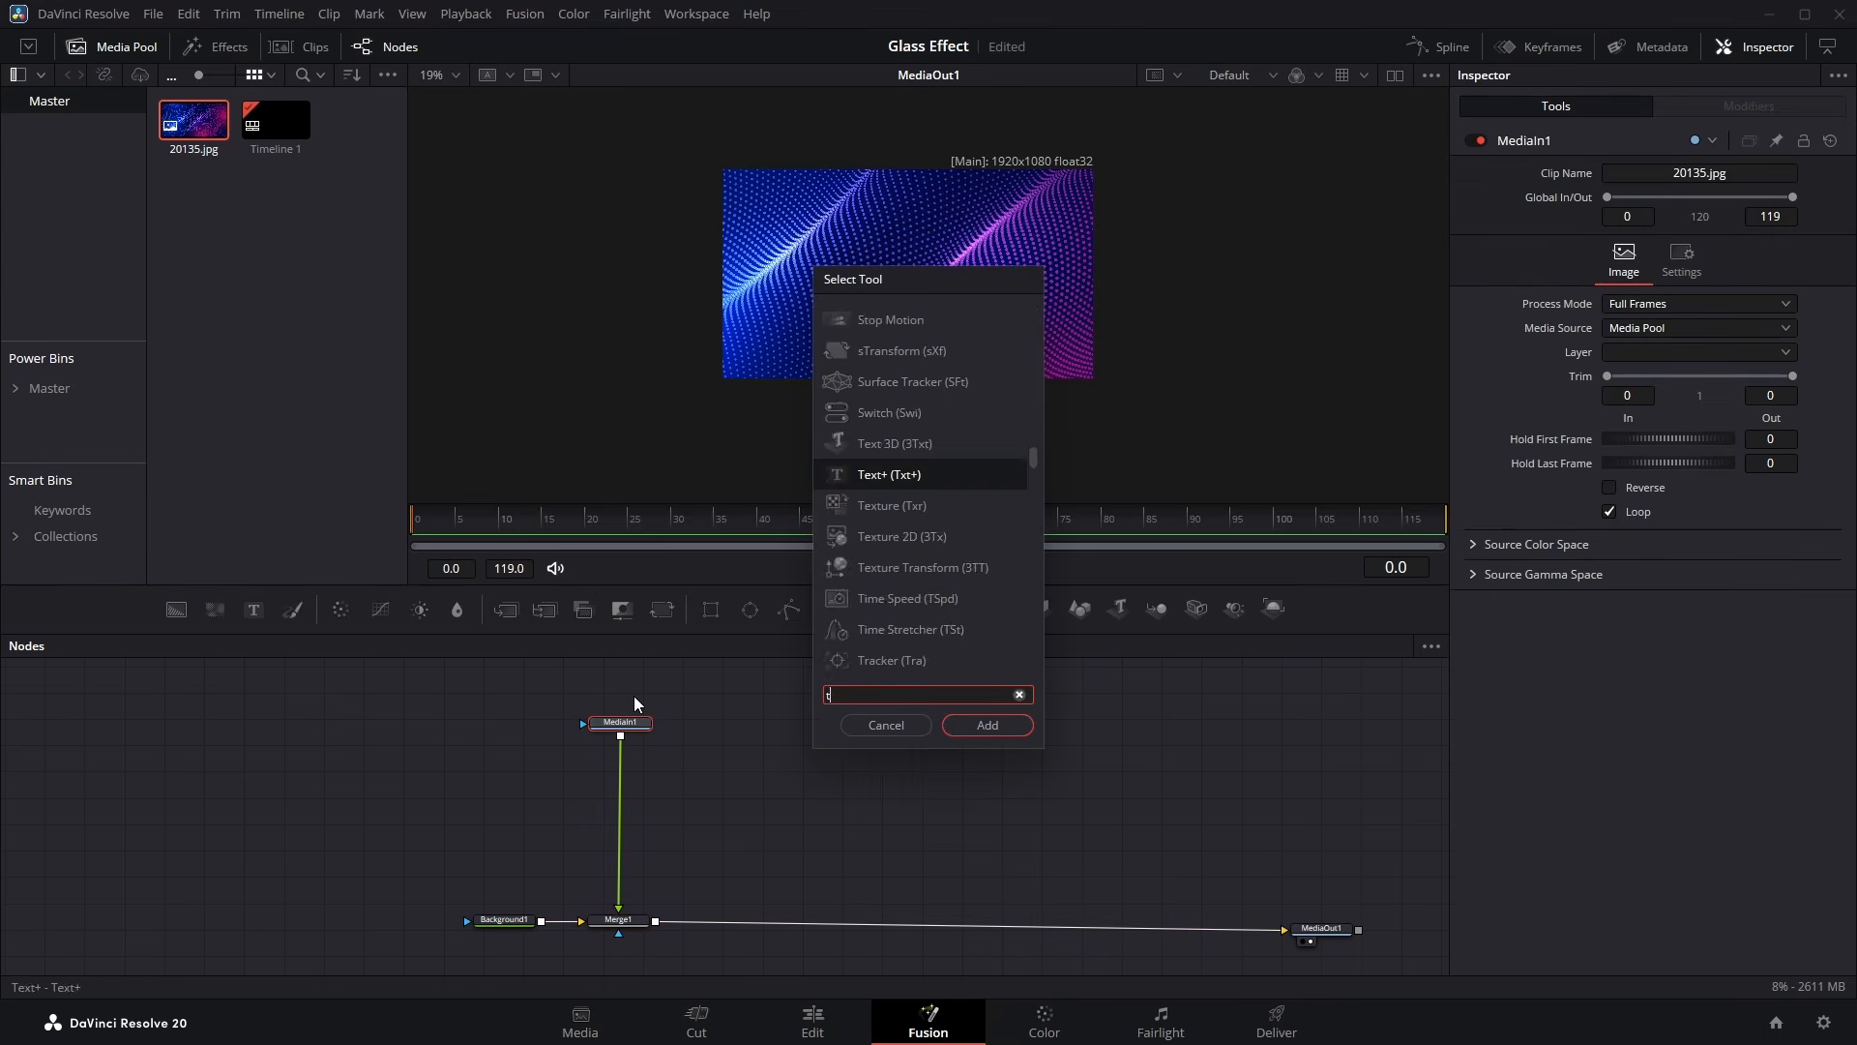
{"action": "type", "text": "ransform"}
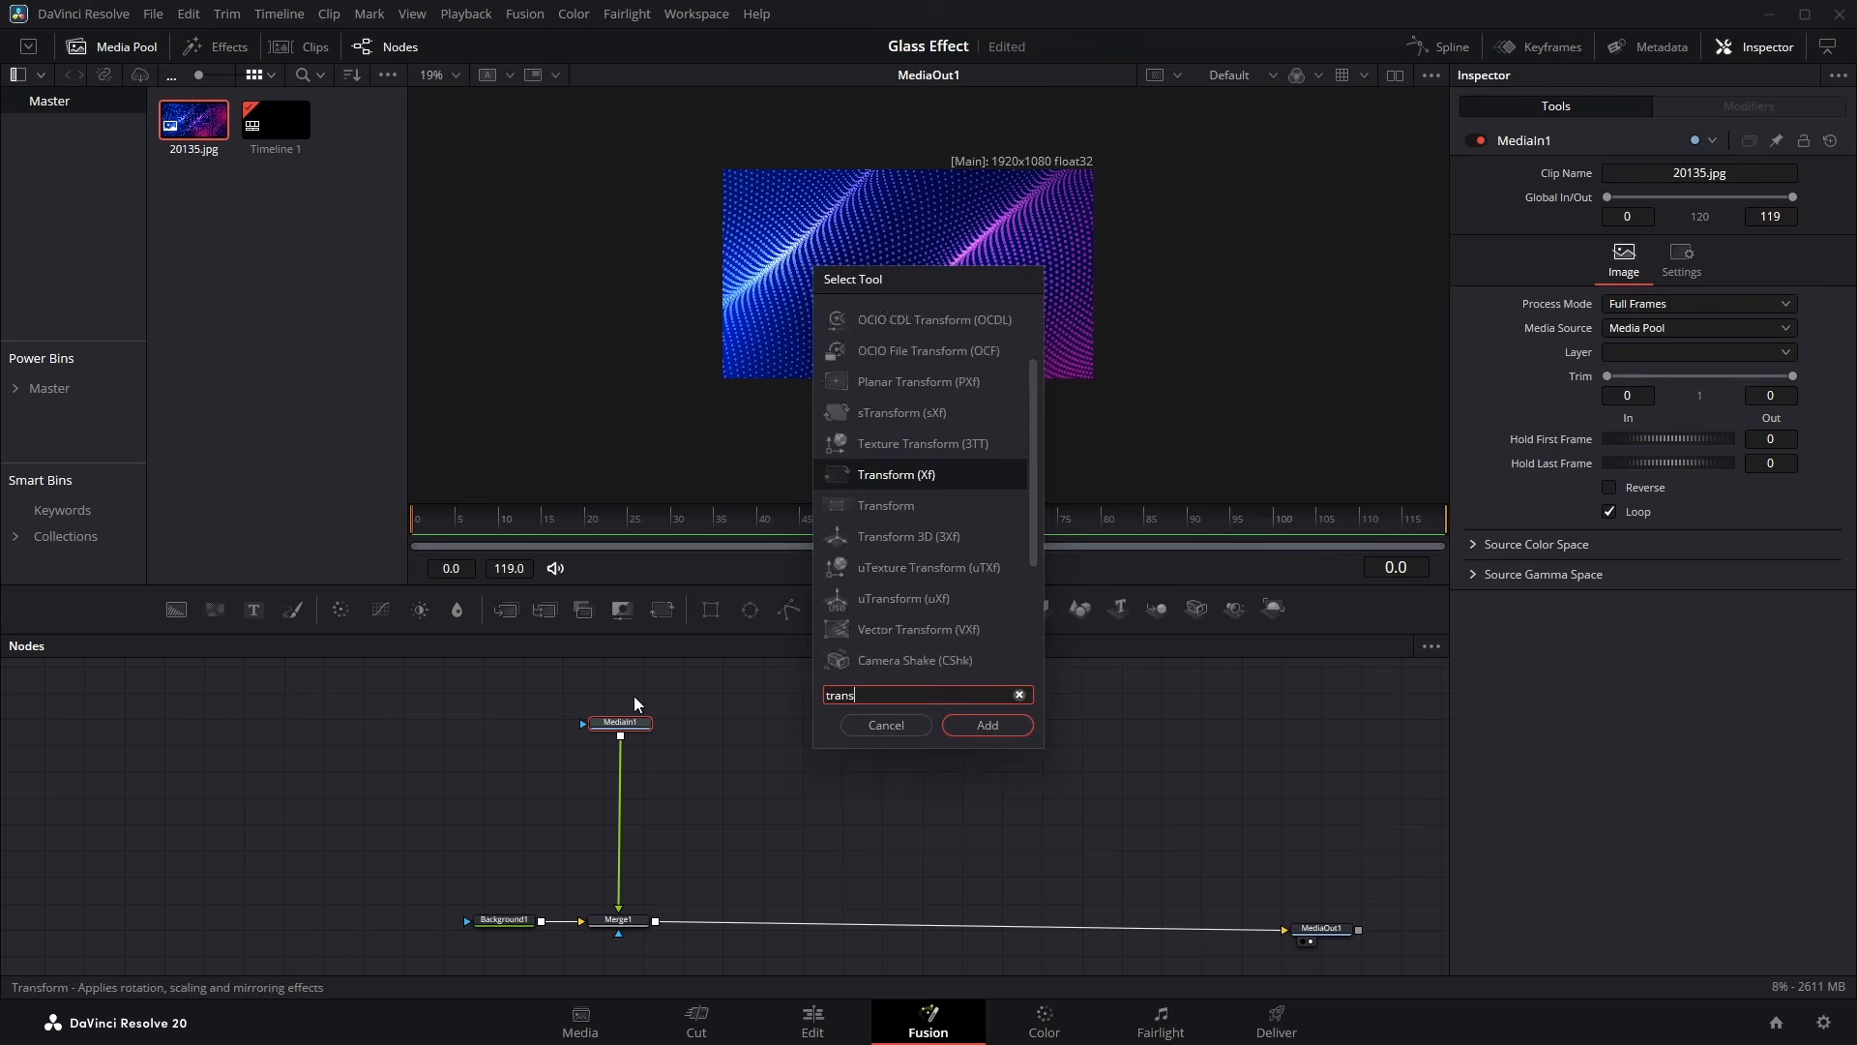
{"action": "key", "text": "Return"}
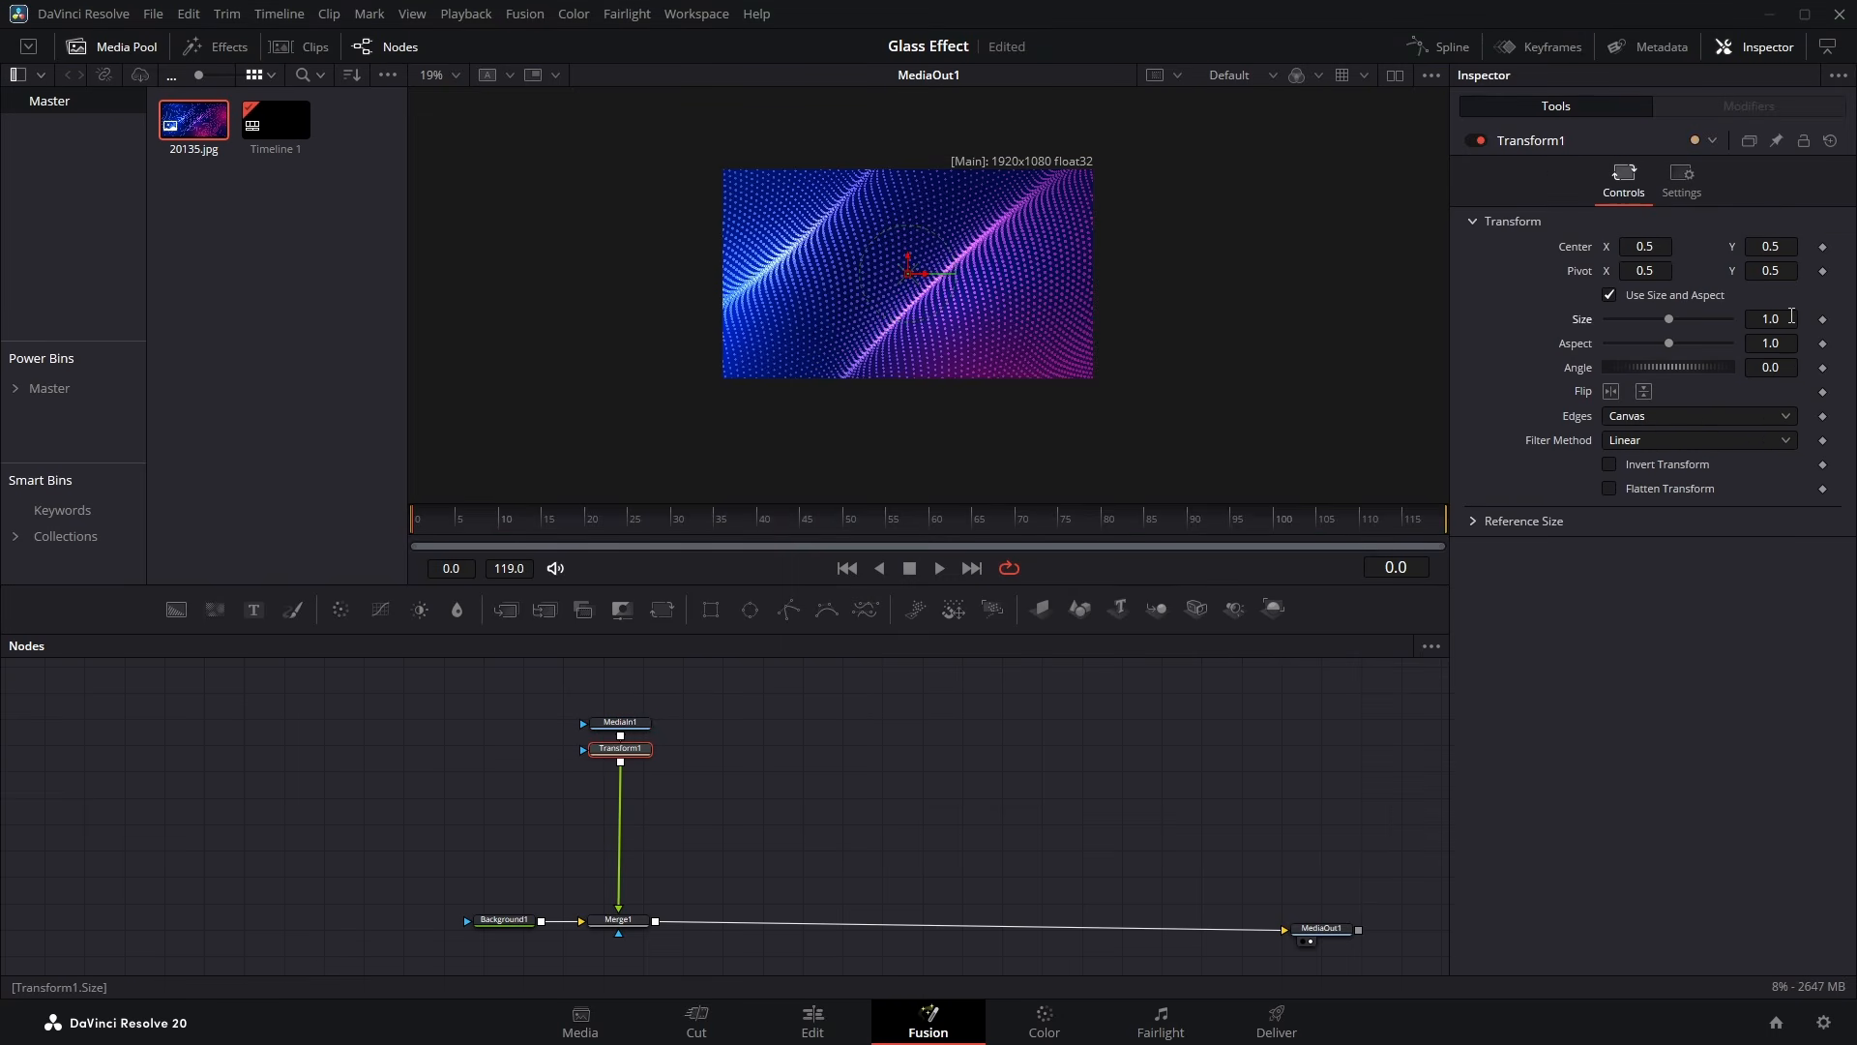
{"action": "left_click_drag", "start_coordinate": [1780, 318], "coordinate": [1716, 319]}
{"action": "left_click_drag", "start_coordinate": [1321, 381], "coordinate": [1355, 381]}
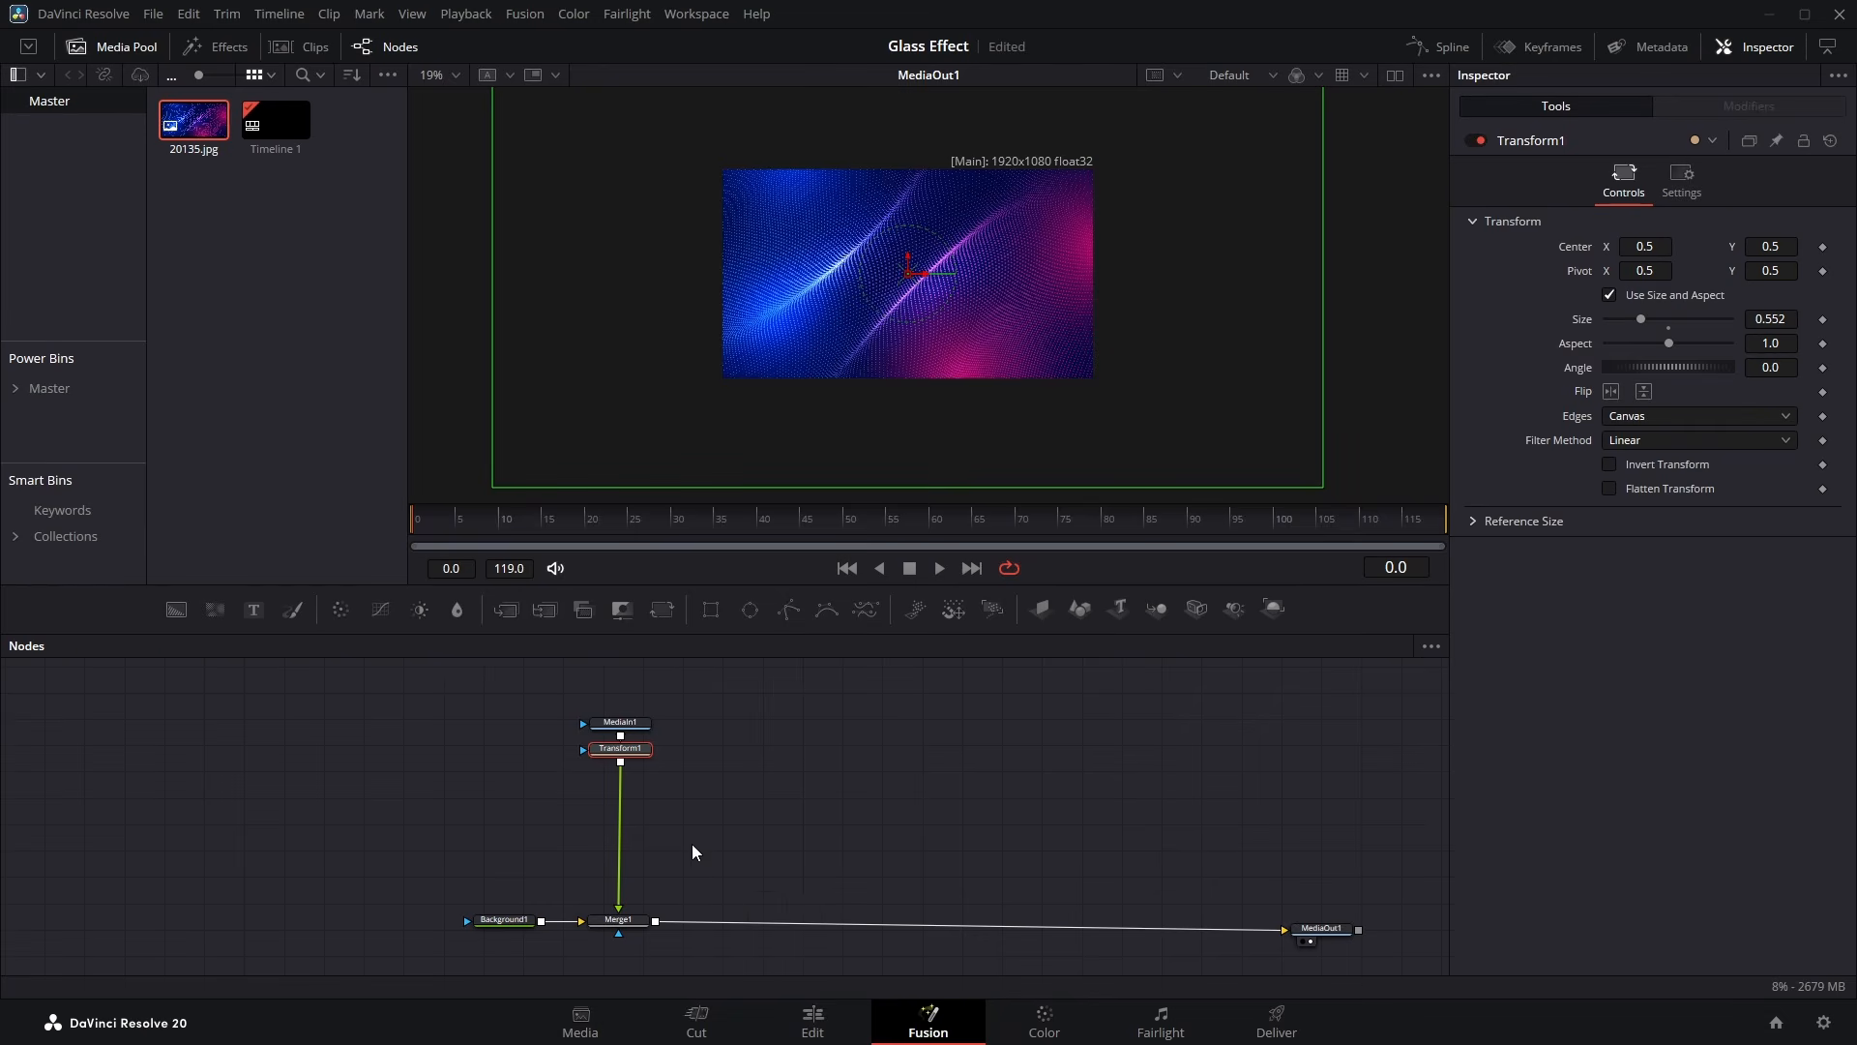
Add a Waviness node between Transform1 and Merge1
{"action": "key", "text": "shift+space"}
{"action": "type", "text": "trans"}
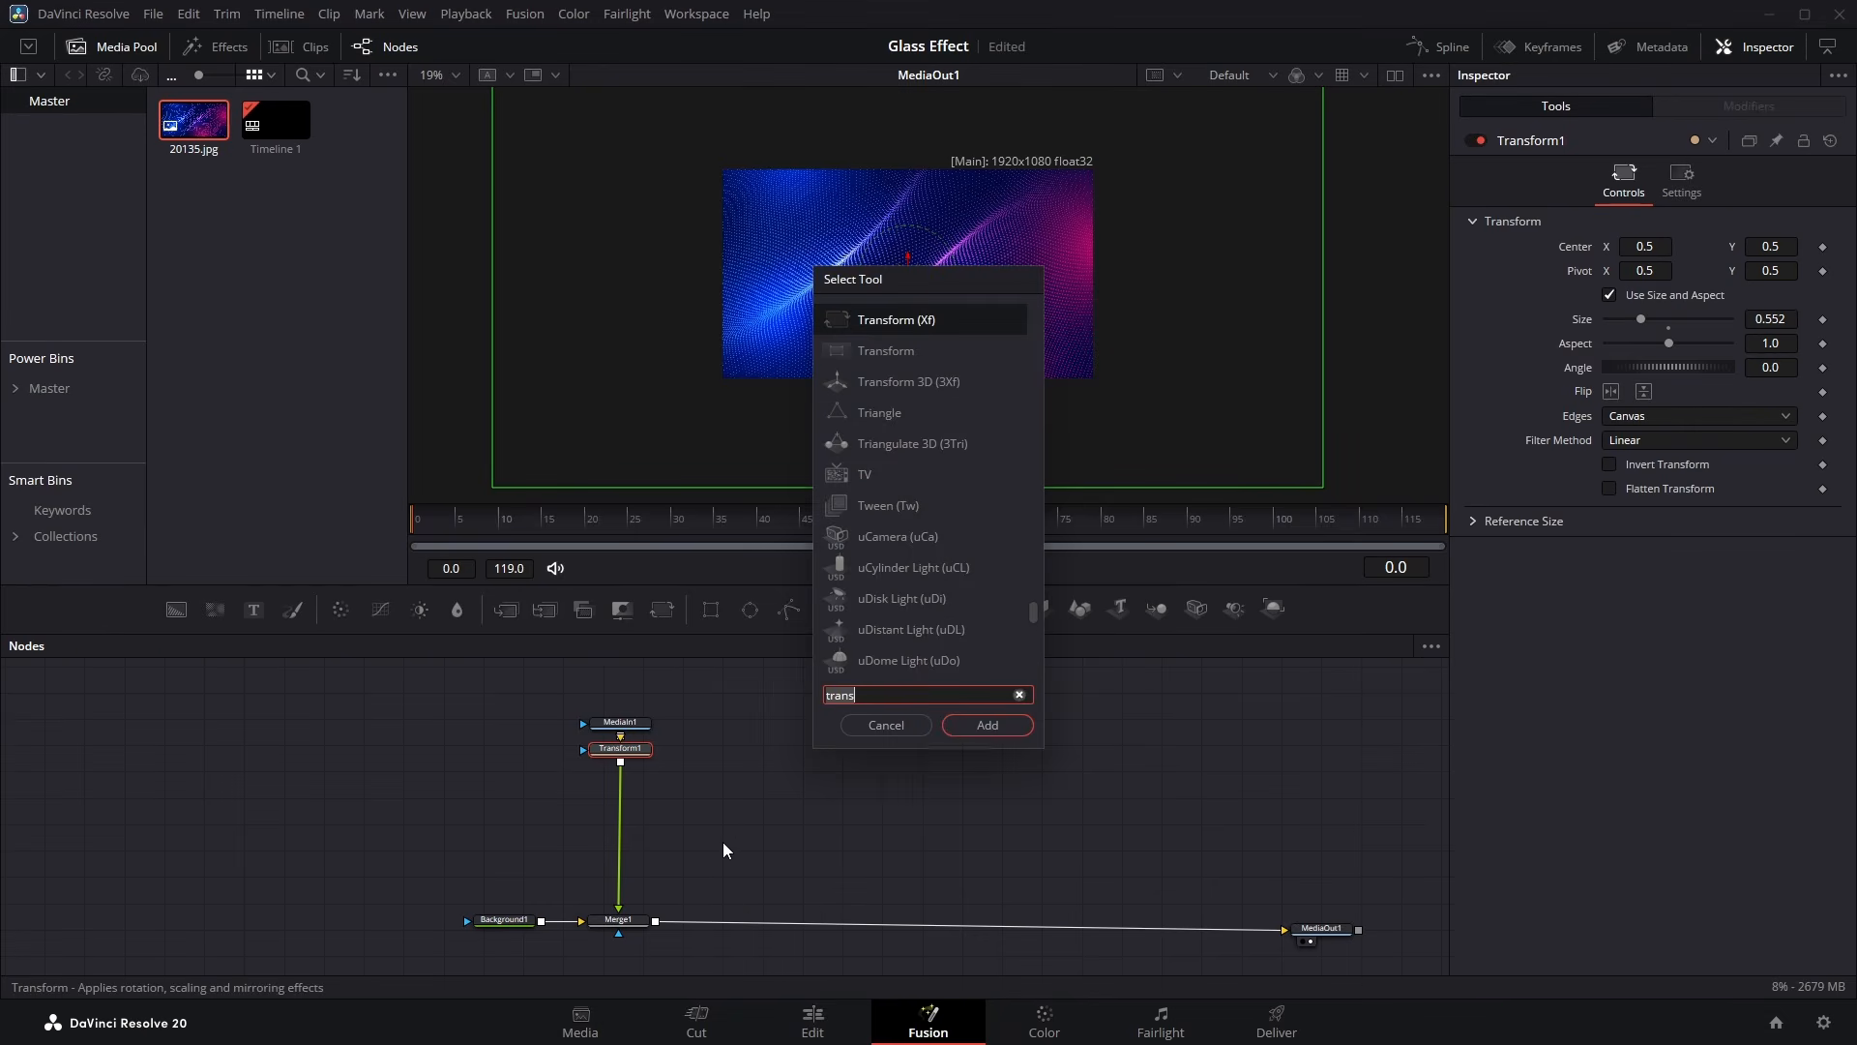
{"action": "key", "text": "BackSpace"}
{"action": "key", "text": "BackSpace"}
{"action": "key", "text": "BackSpace"}
{"action": "key", "text": "BackSpace"}
{"action": "key", "text": "BackSpace"}
{"action": "type", "text": "wa"}
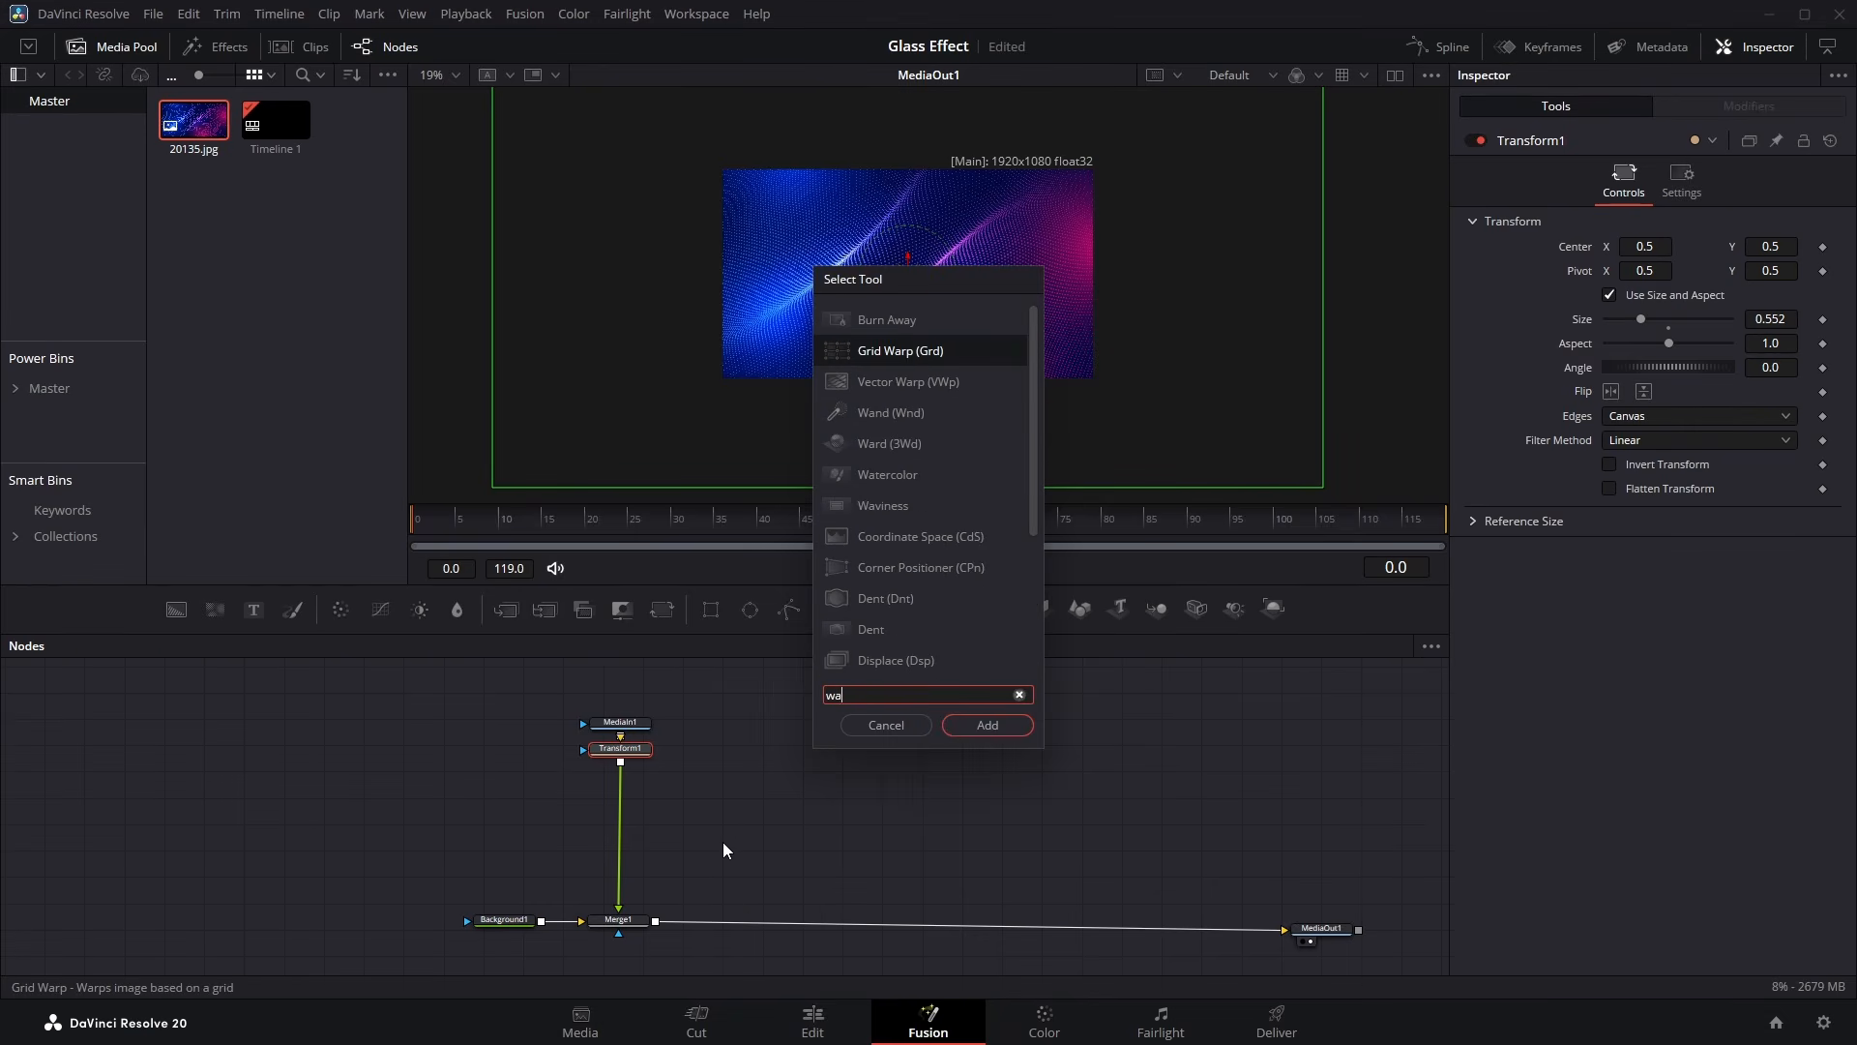
{"action": "left_click", "coordinate": [899, 509]}
{"action": "left_click", "coordinate": [1016, 727]}
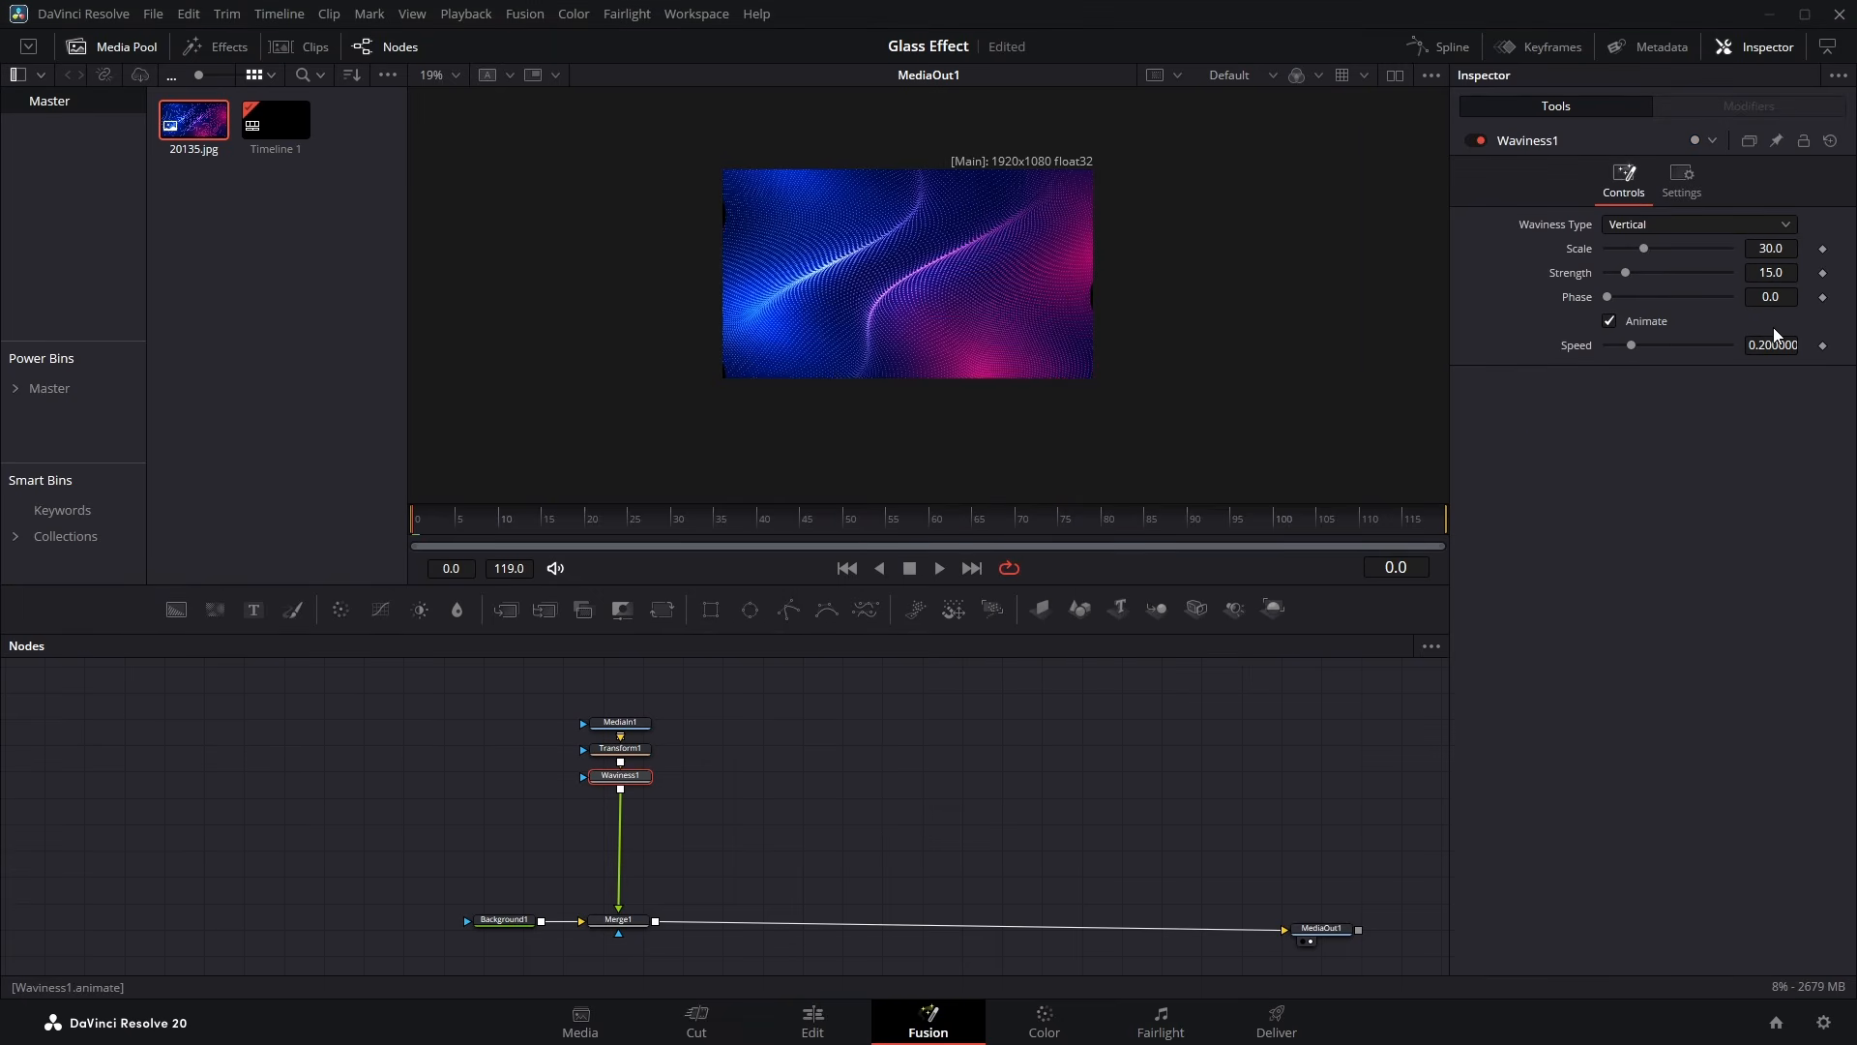
Set the Waviness scale and strength to about 3.1 and the speed to about 0.016, and play back the animation
{"action": "left_click_drag", "start_coordinate": [1641, 247], "coordinate": [1606, 271]}
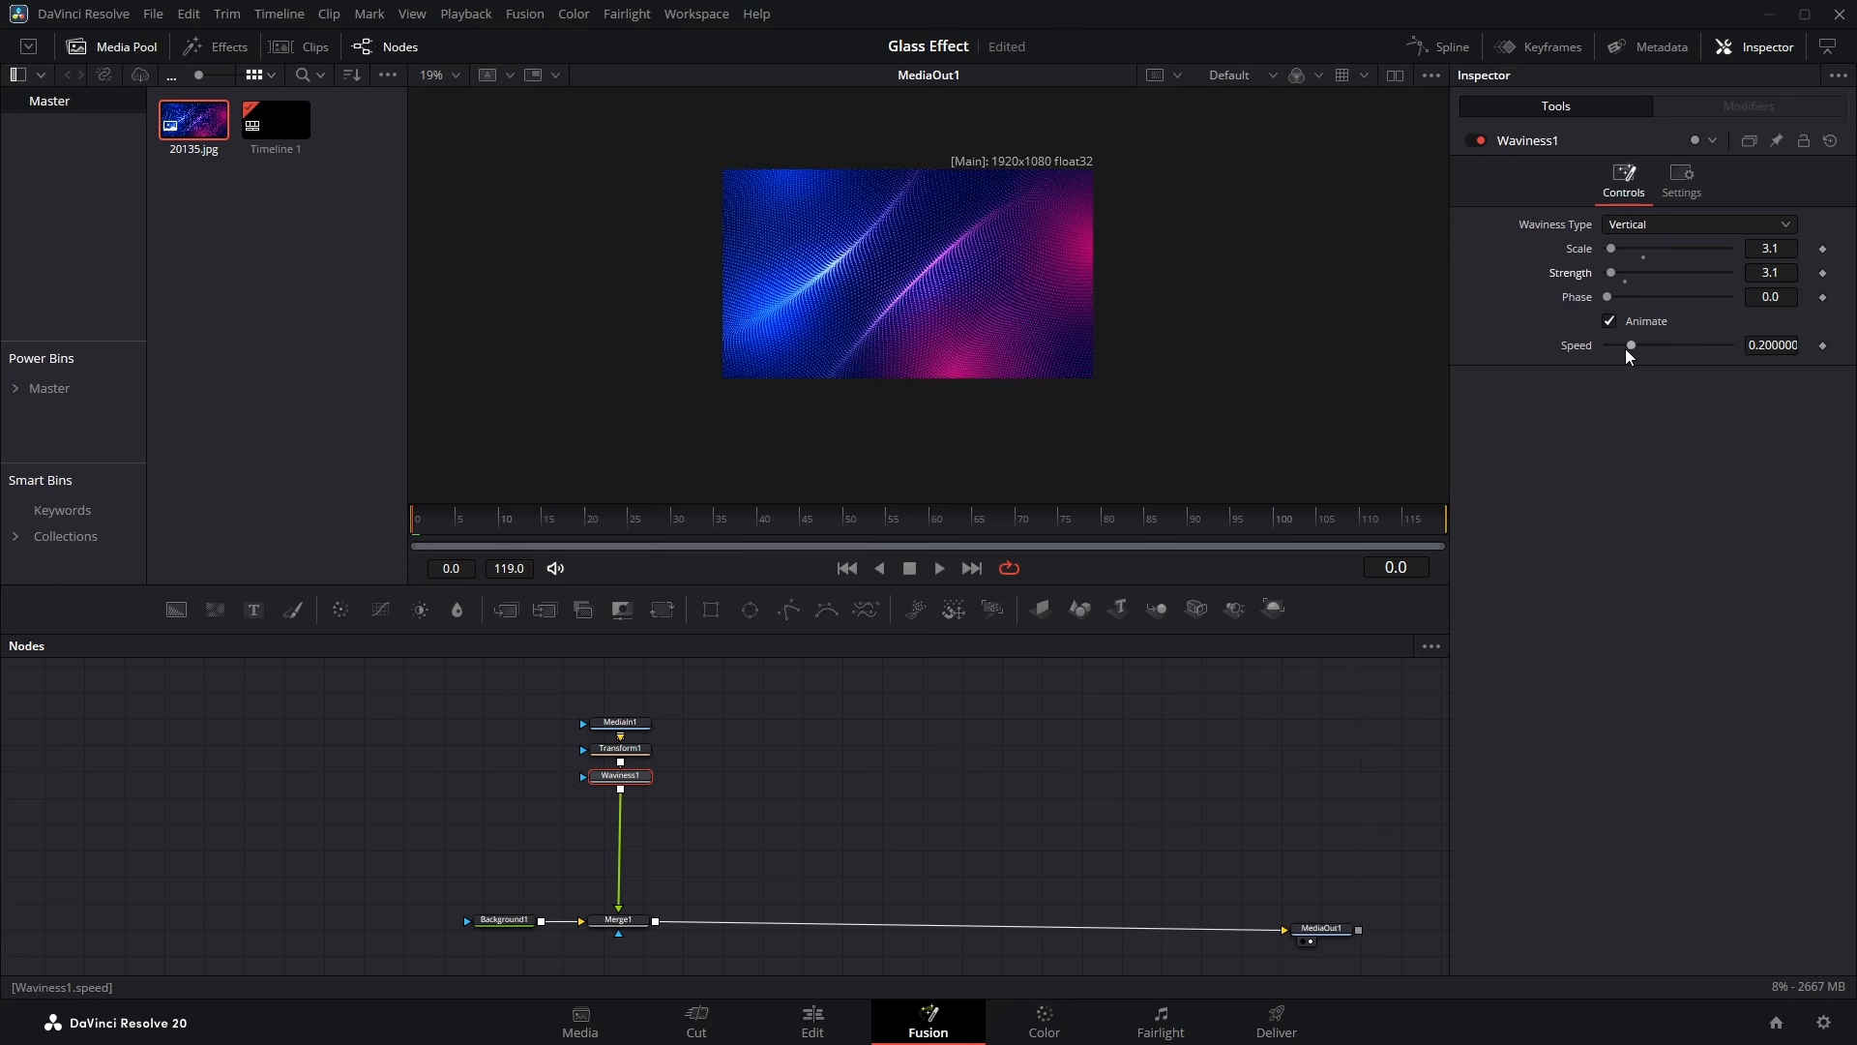
{"action": "left_click_drag", "start_coordinate": [1628, 347], "coordinate": [1603, 345]}
{"action": "key", "text": "space"}
{"action": "scroll", "coordinate": [971, 235], "scroll_direction": "up", "scroll_amount": 4}
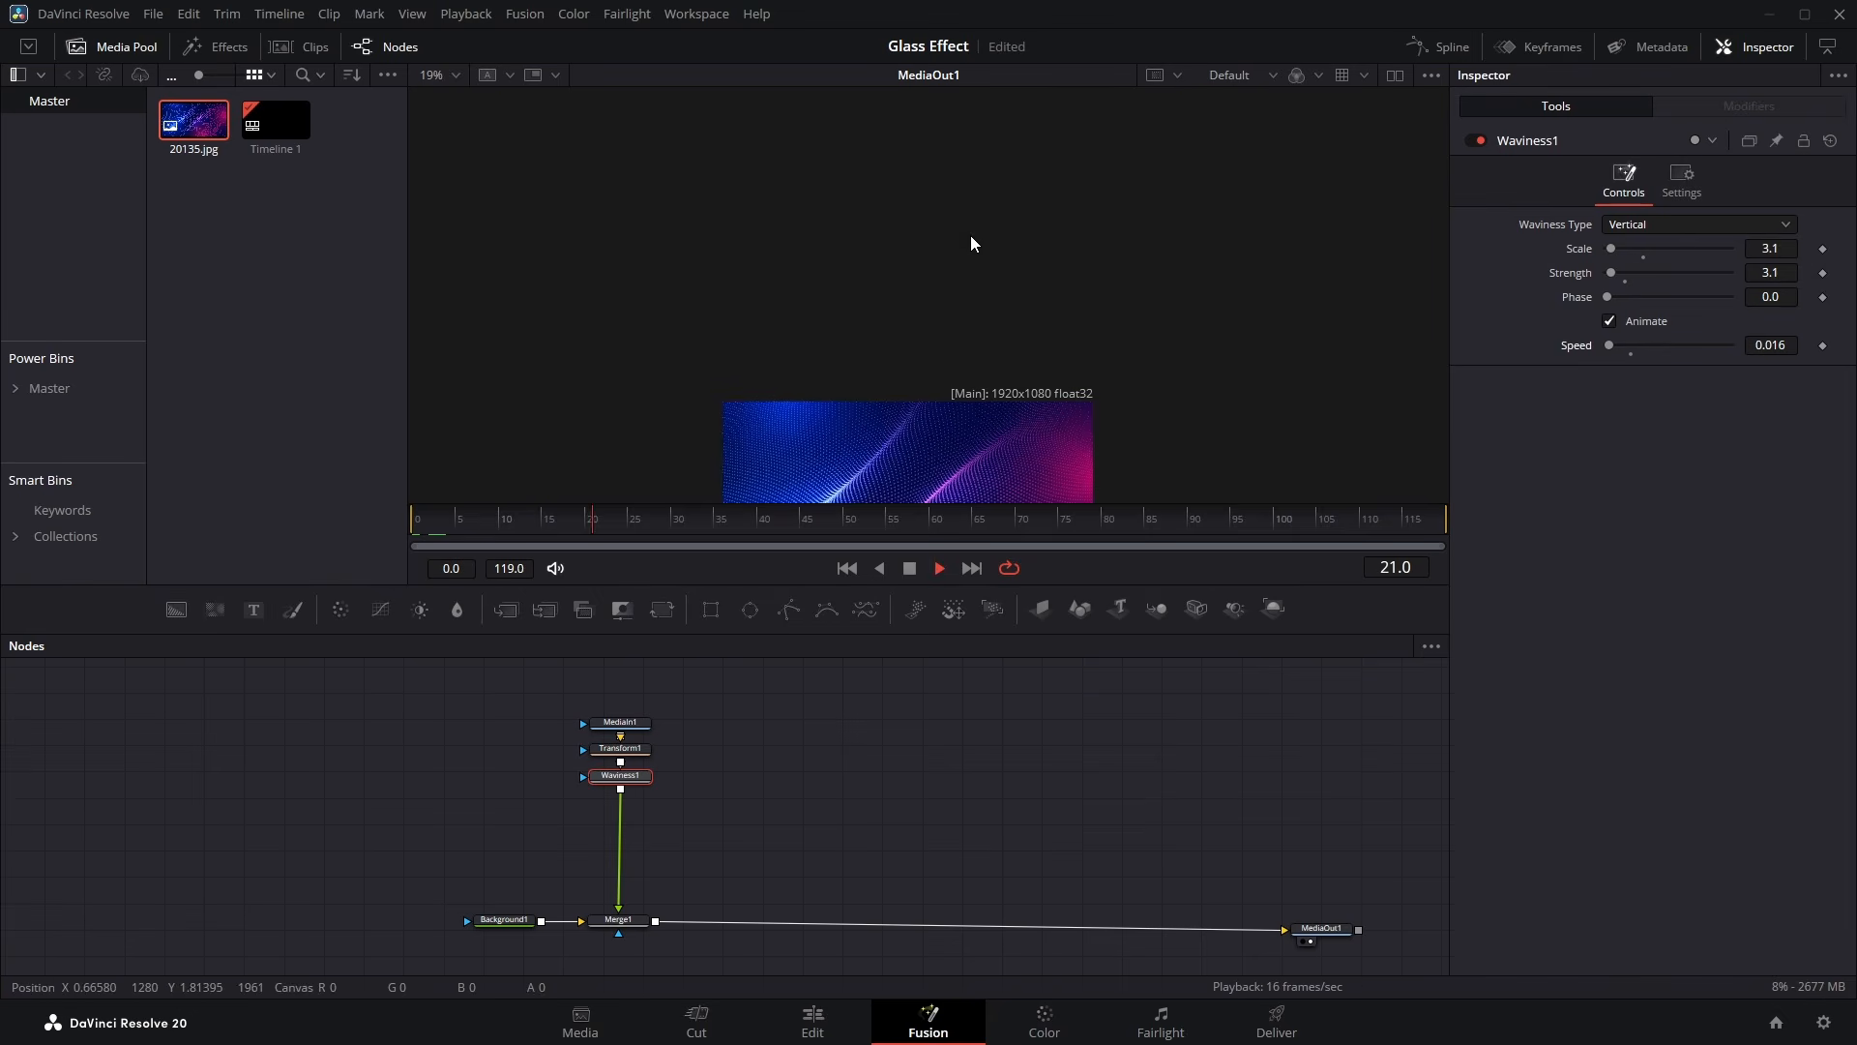
{"action": "scroll", "coordinate": [938, 324], "scroll_direction": "down", "scroll_amount": 3}
{"action": "scroll", "coordinate": [926, 358], "scroll_direction": "up", "scroll_amount": 4}
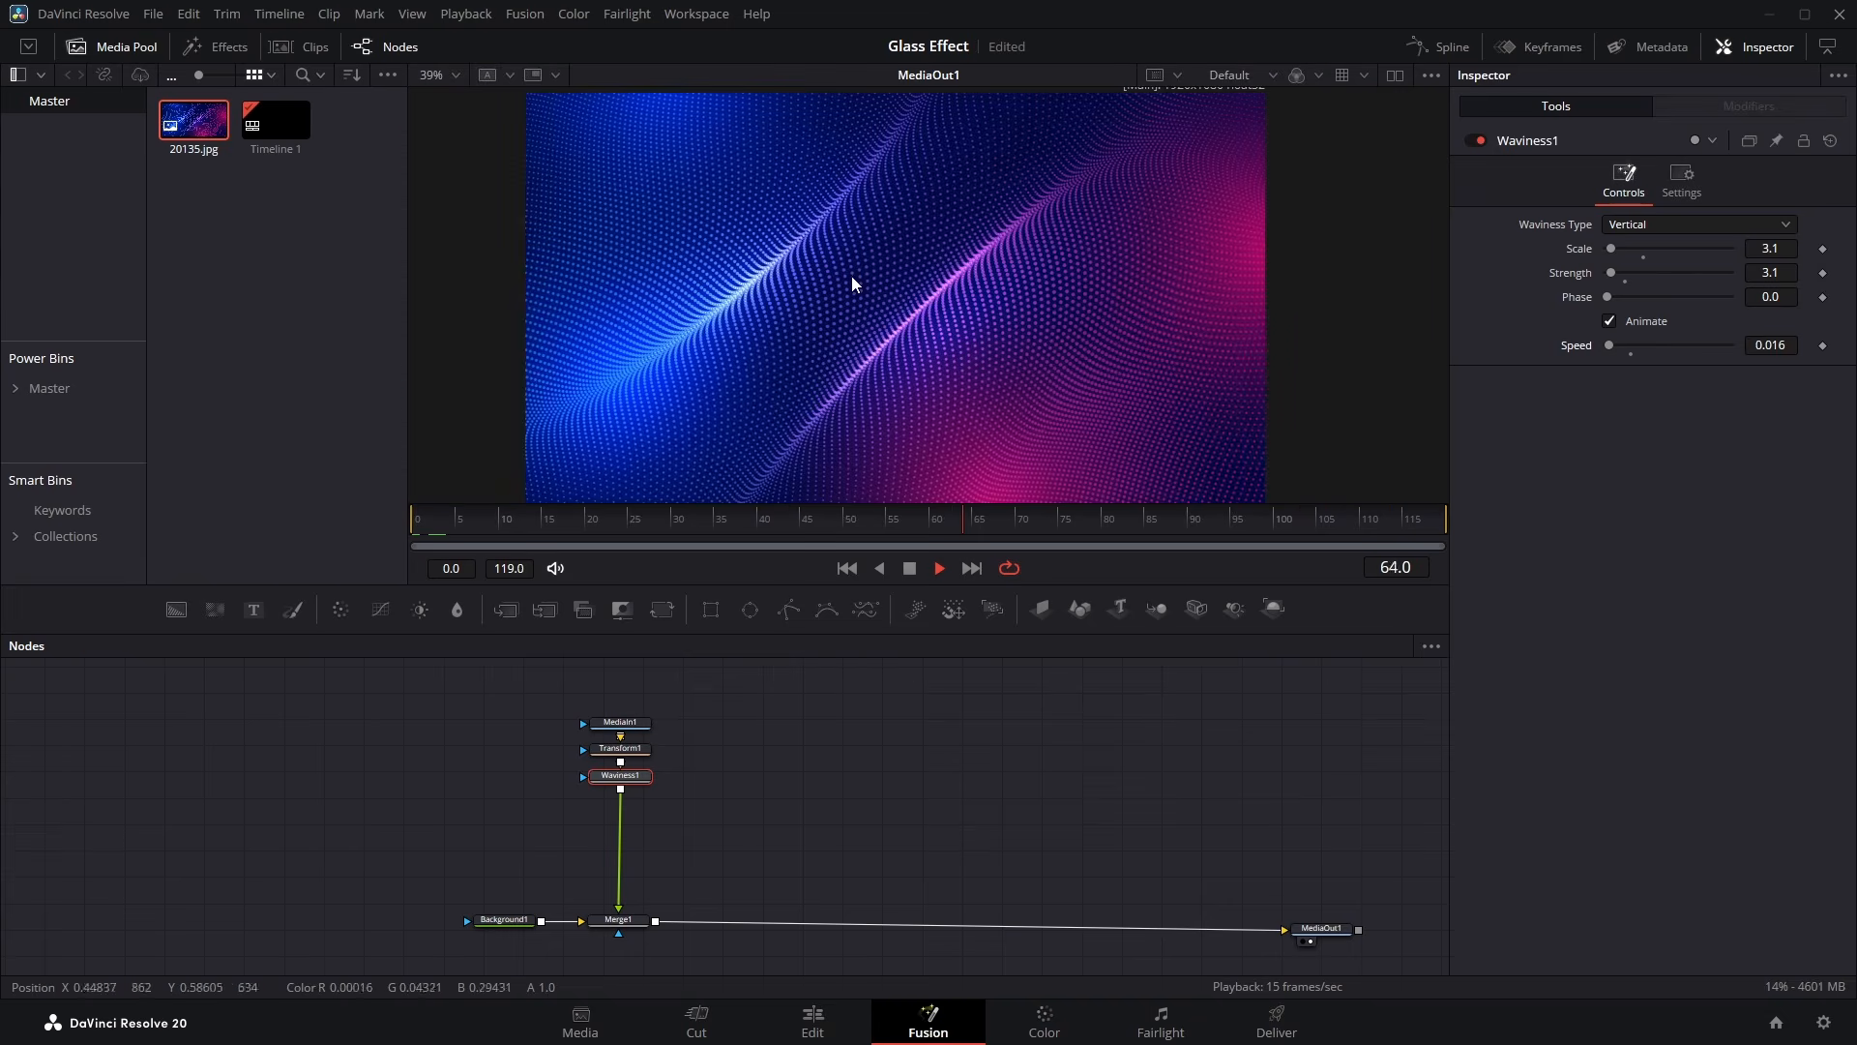
{"action": "scroll", "coordinate": [860, 286], "scroll_direction": "down", "scroll_amount": 4}
Add a Vignette node after Merge1 and set its size to about 0.85
{"action": "left_click", "coordinate": [618, 919]}
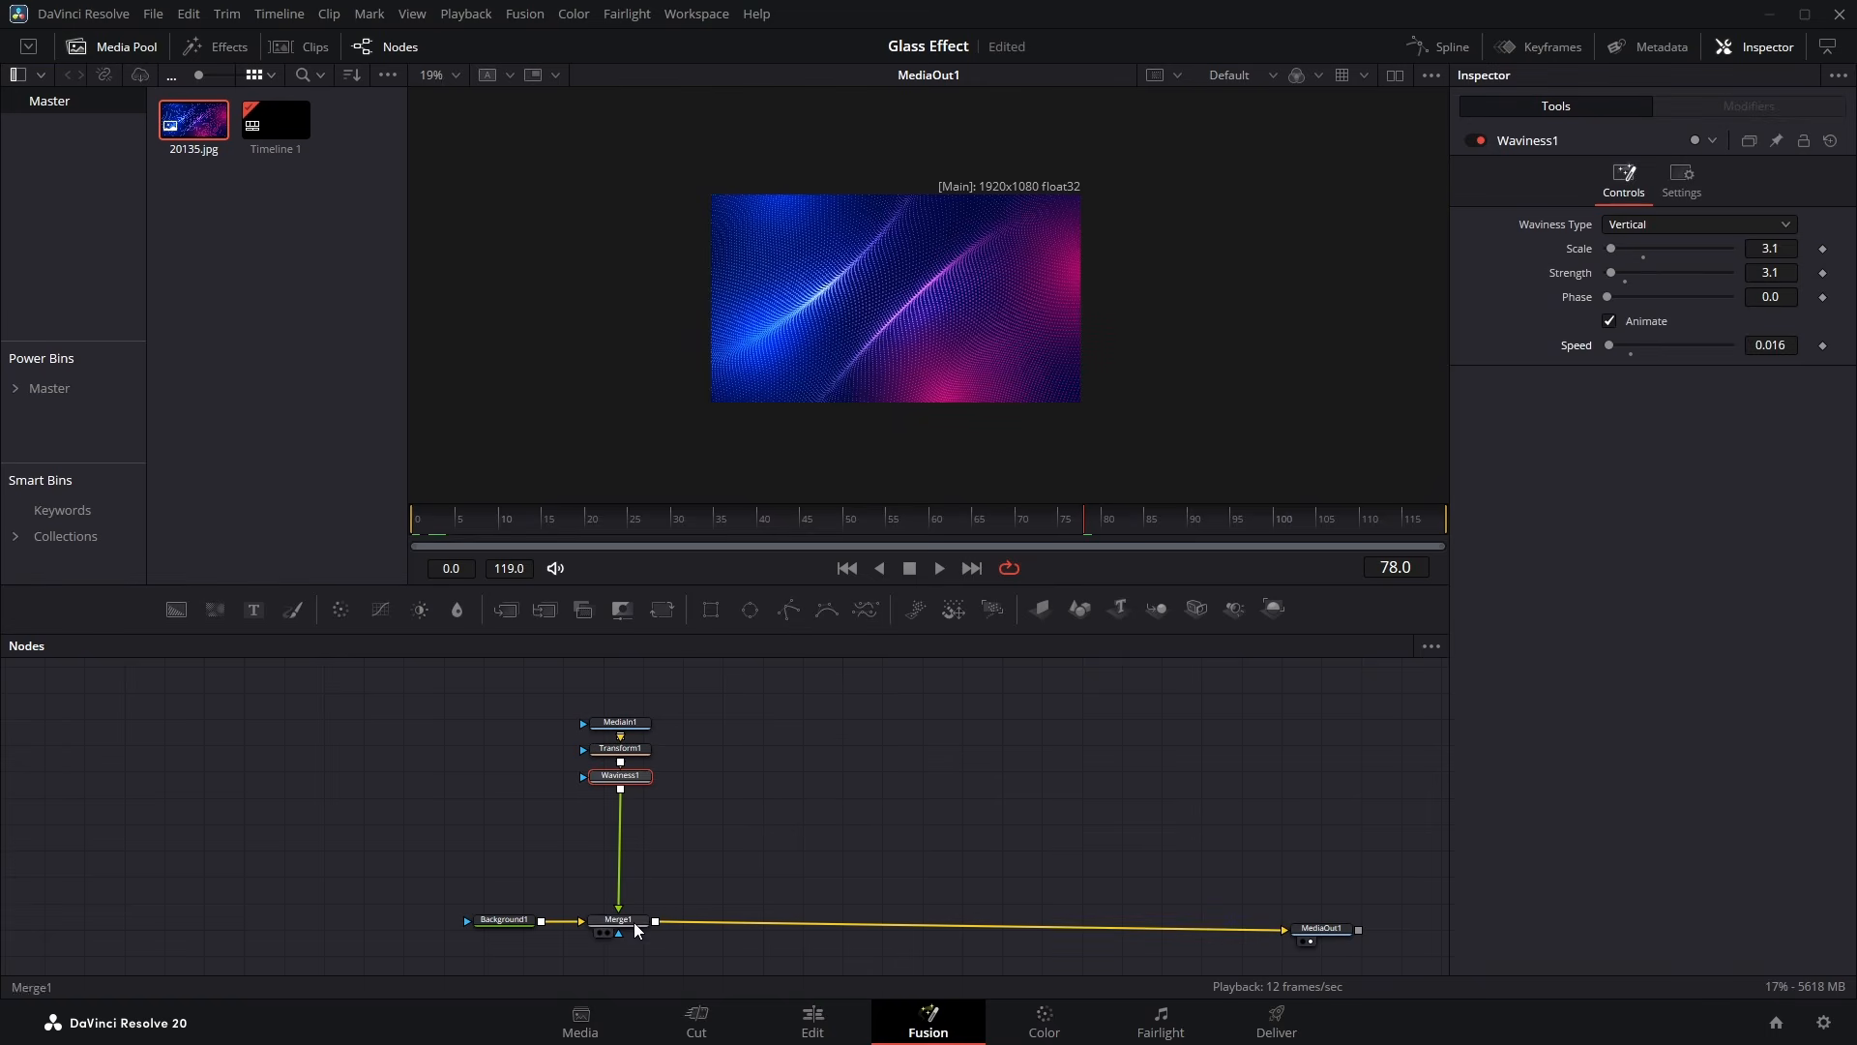
{"action": "key", "text": "shift+space"}
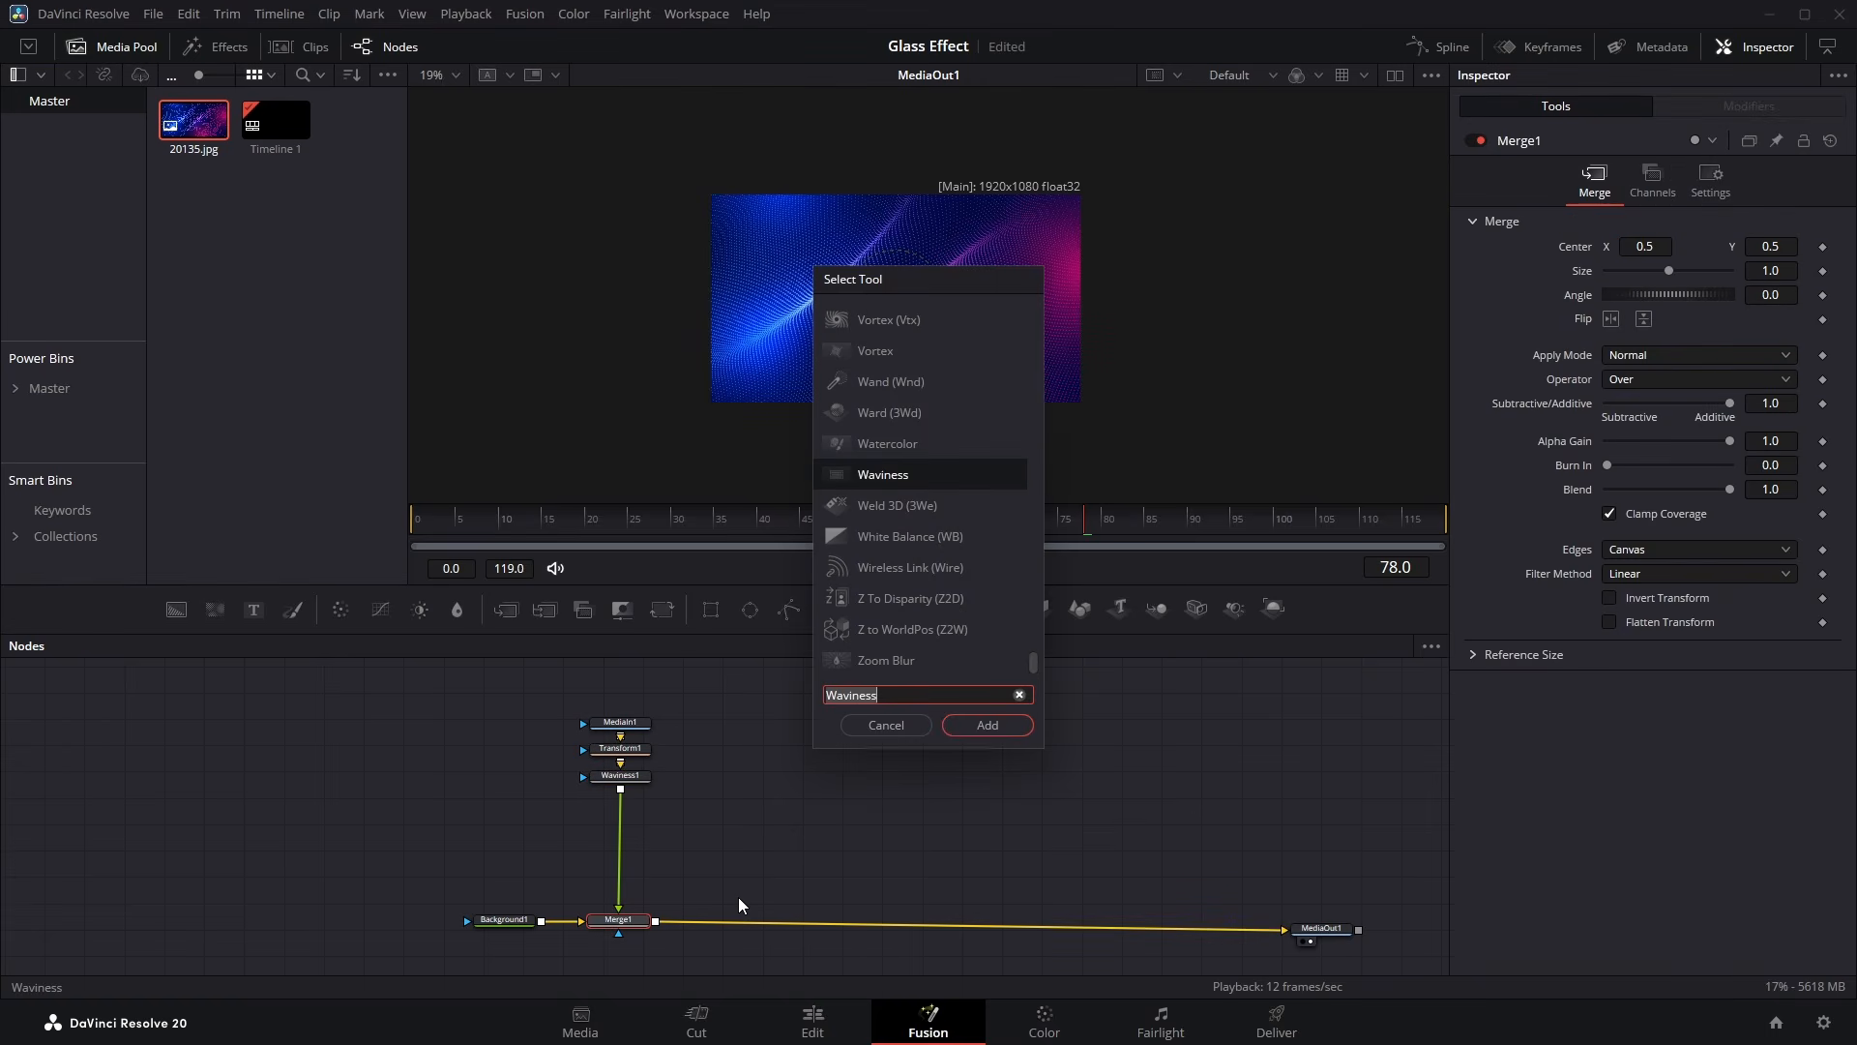
{"action": "type", "text": "vig"}
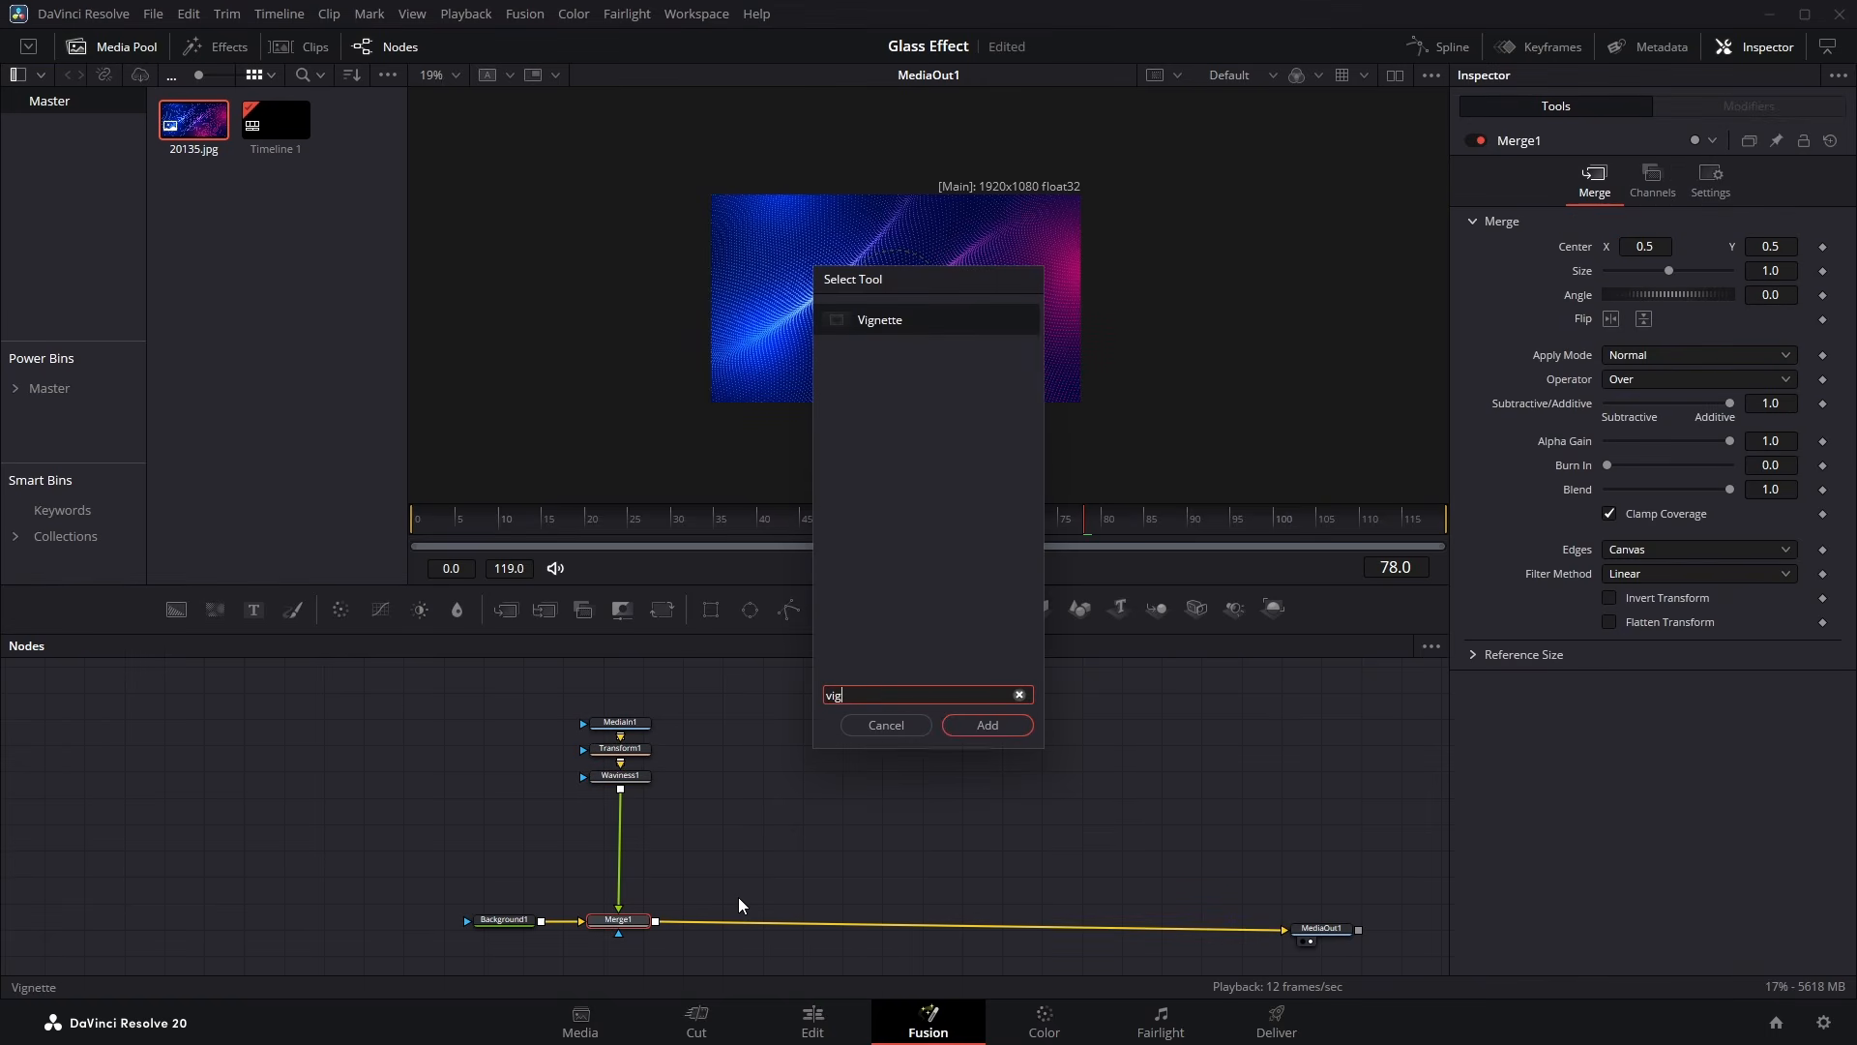
{"action": "key", "text": "Return"}
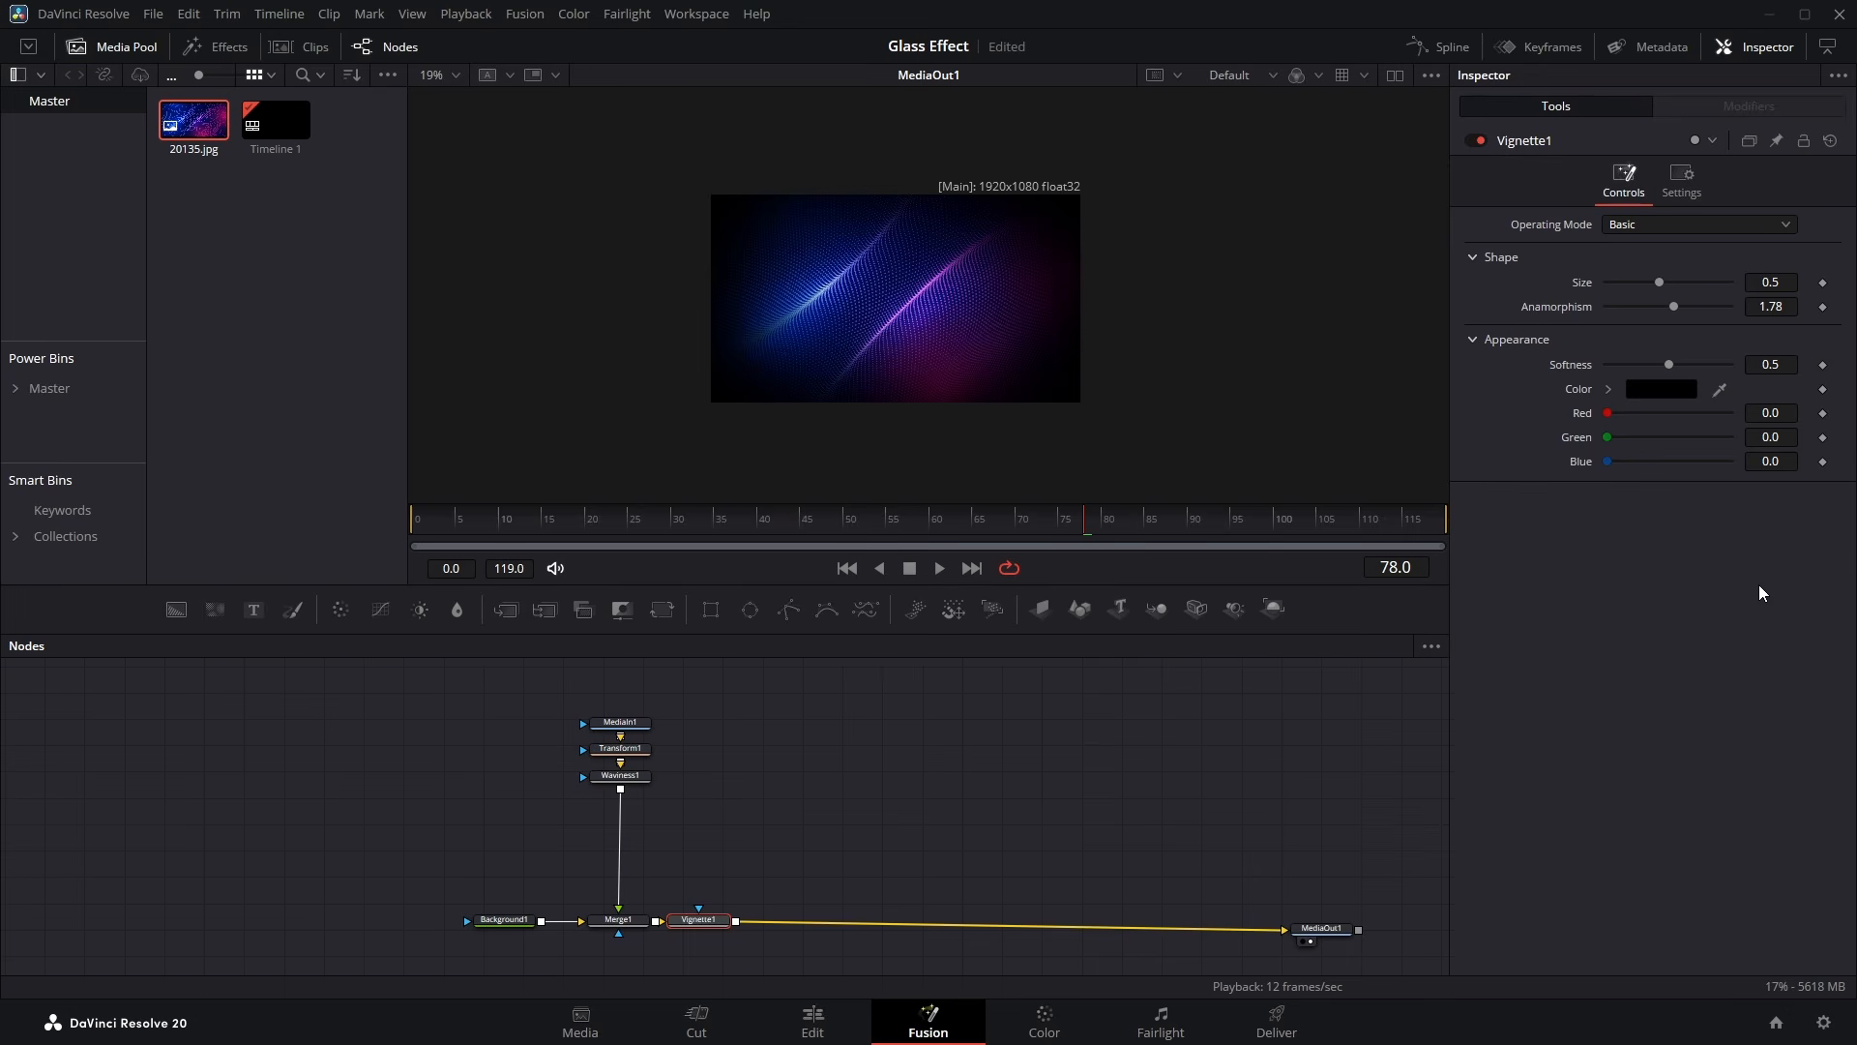
{"action": "left_click_drag", "start_coordinate": [1663, 284], "coordinate": [1712, 292]}
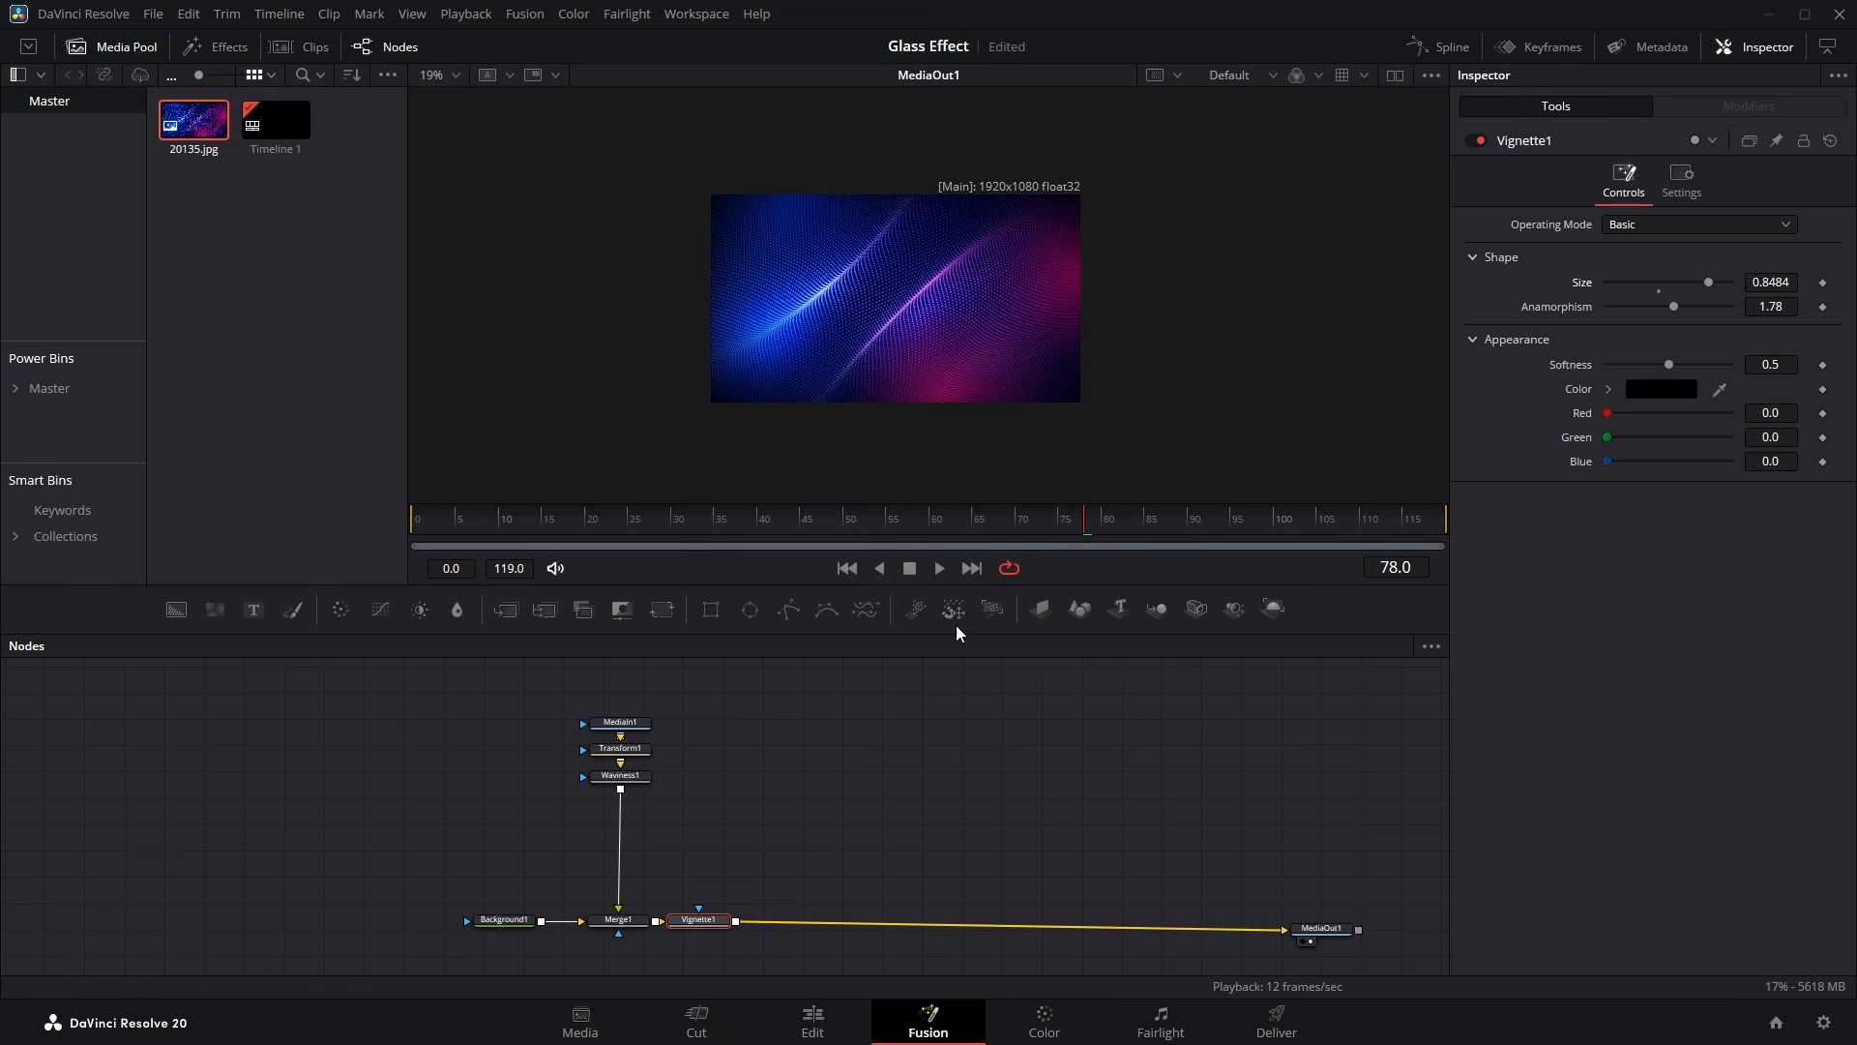
Add a separate Displace node and connect the Vignette1 output to its background input
{"action": "left_click_drag", "start_coordinate": [827, 832], "coordinate": [726, 844]}
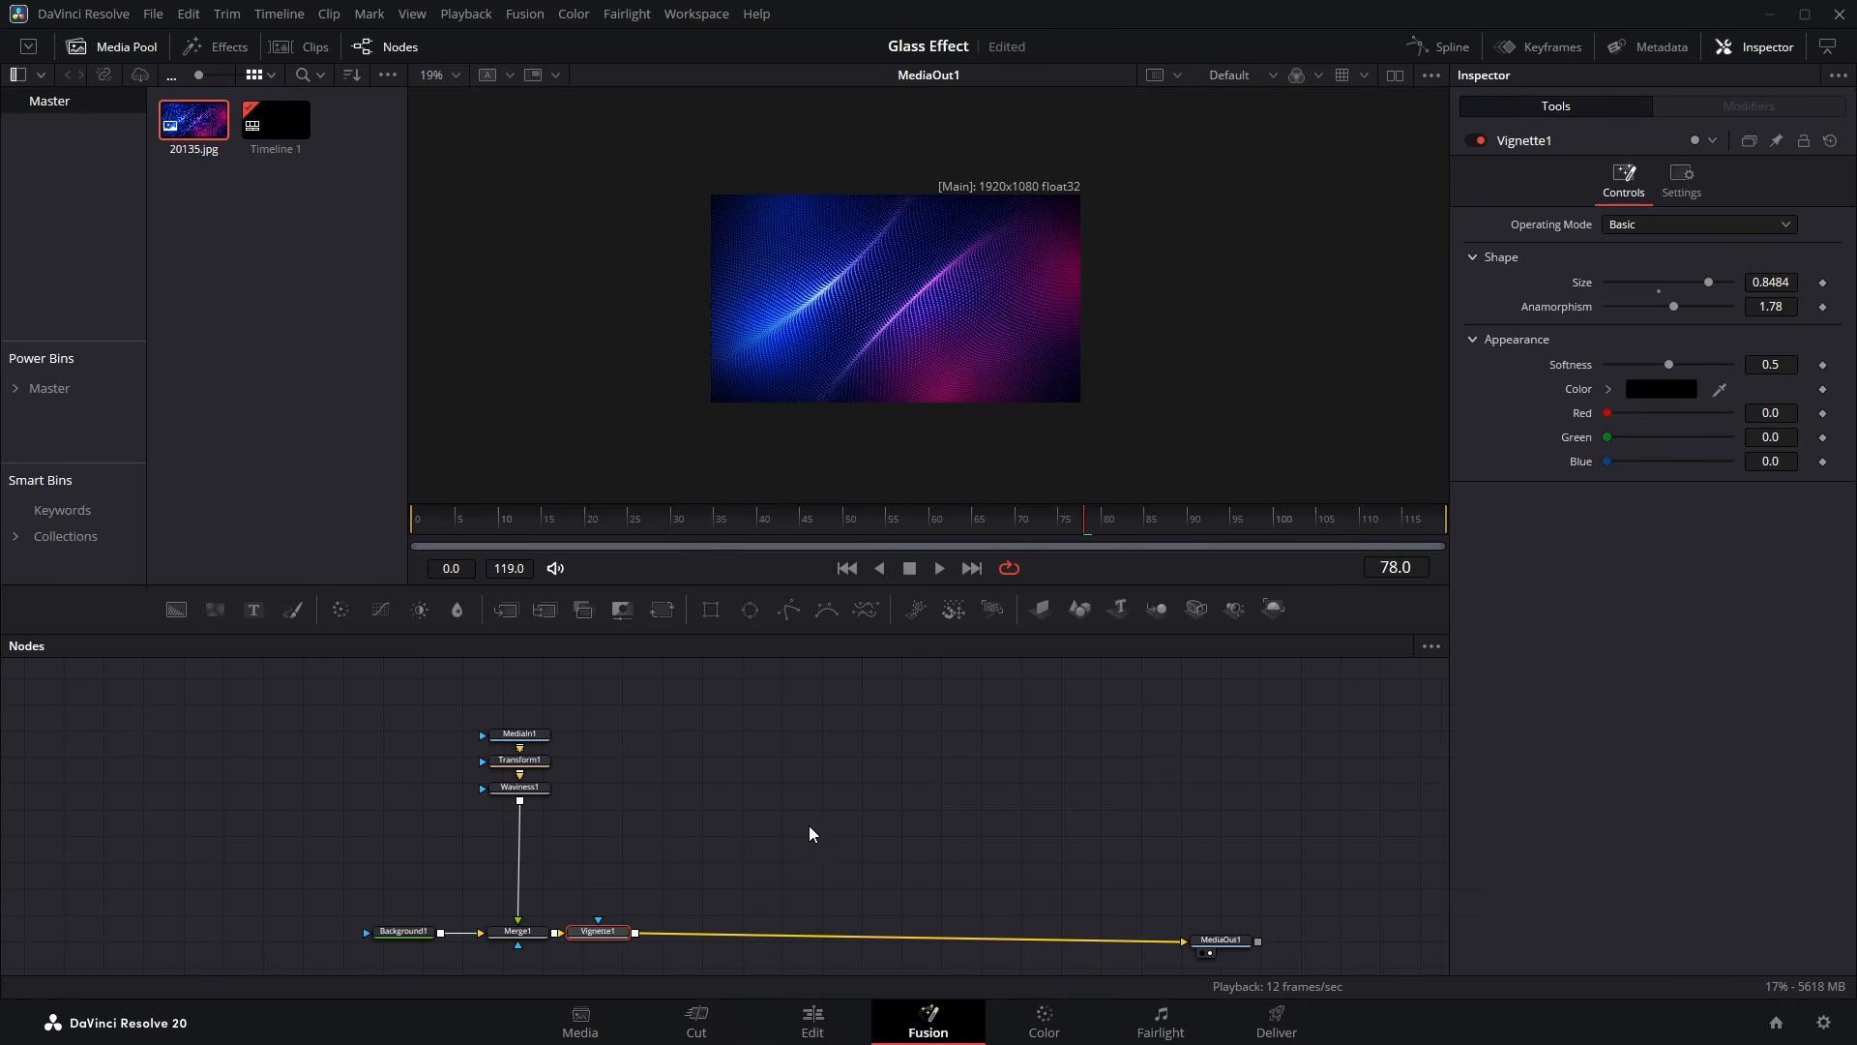
{"action": "left_click", "coordinate": [823, 839]}
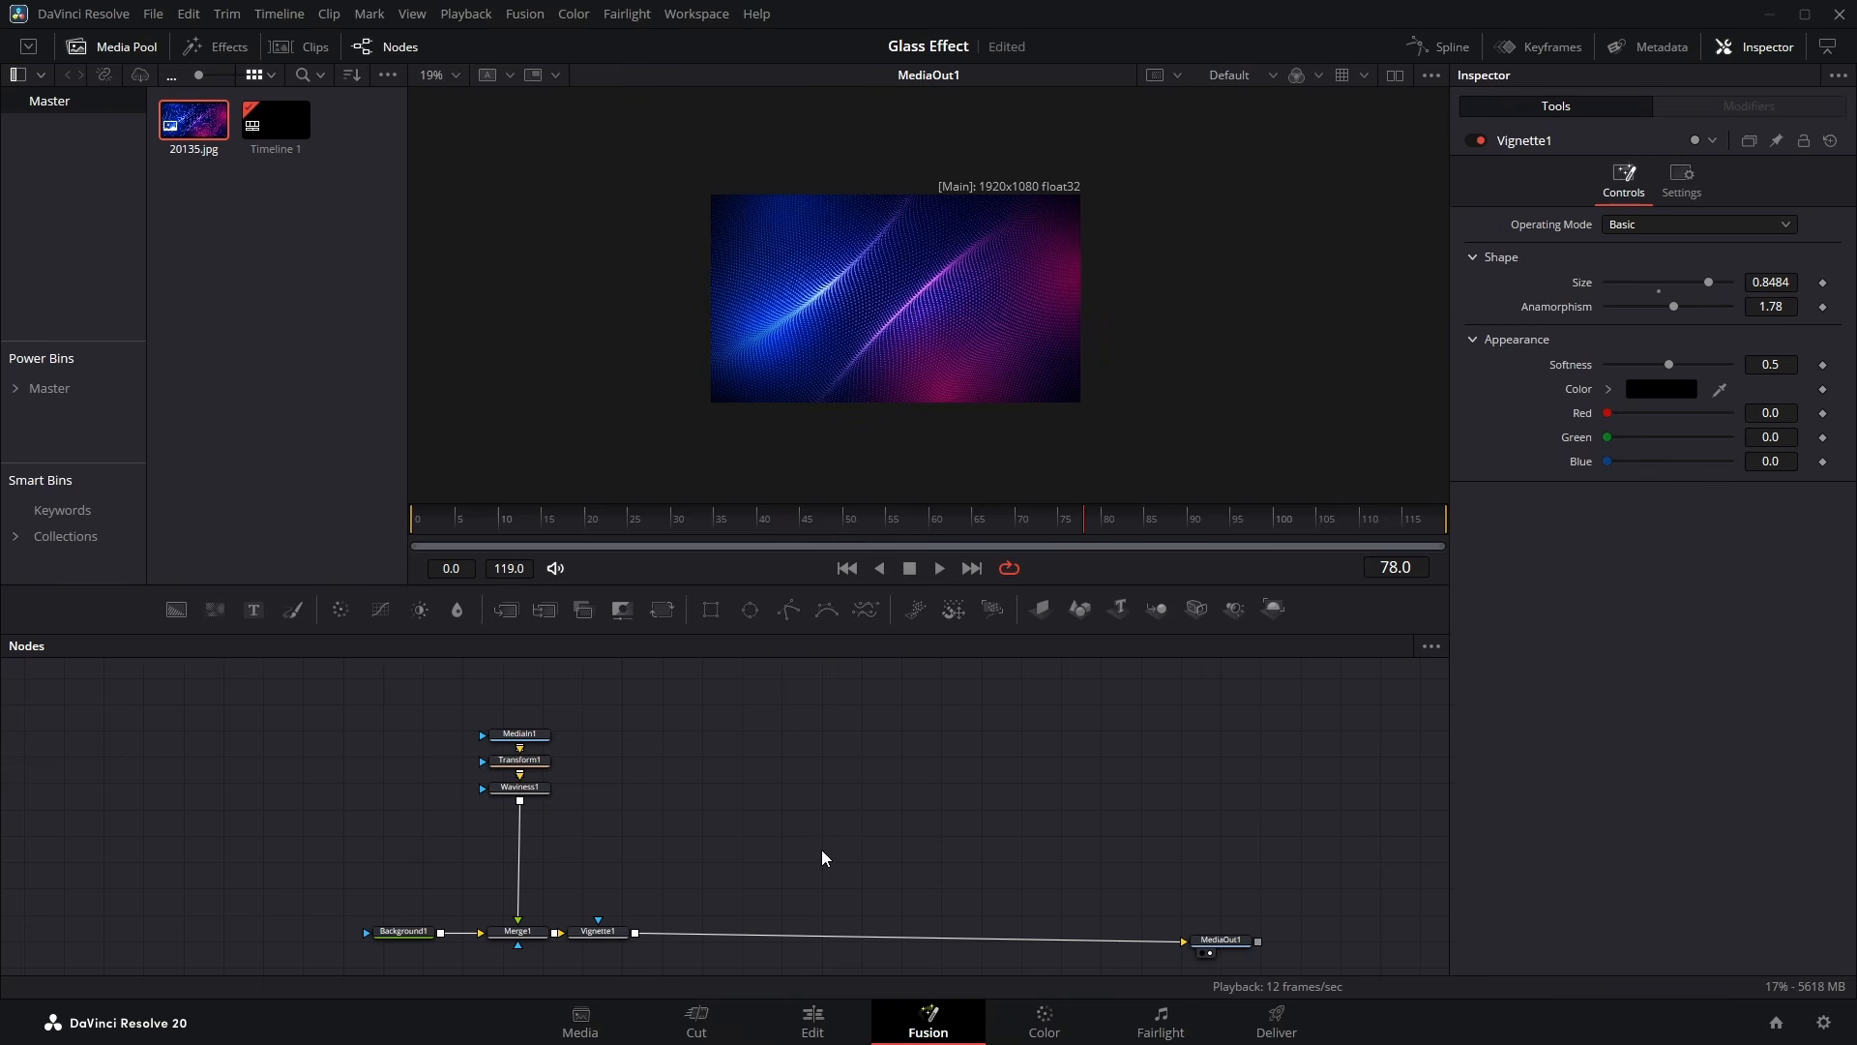
{"action": "key", "text": "shift+space"}
{"action": "type", "text": "vig"}
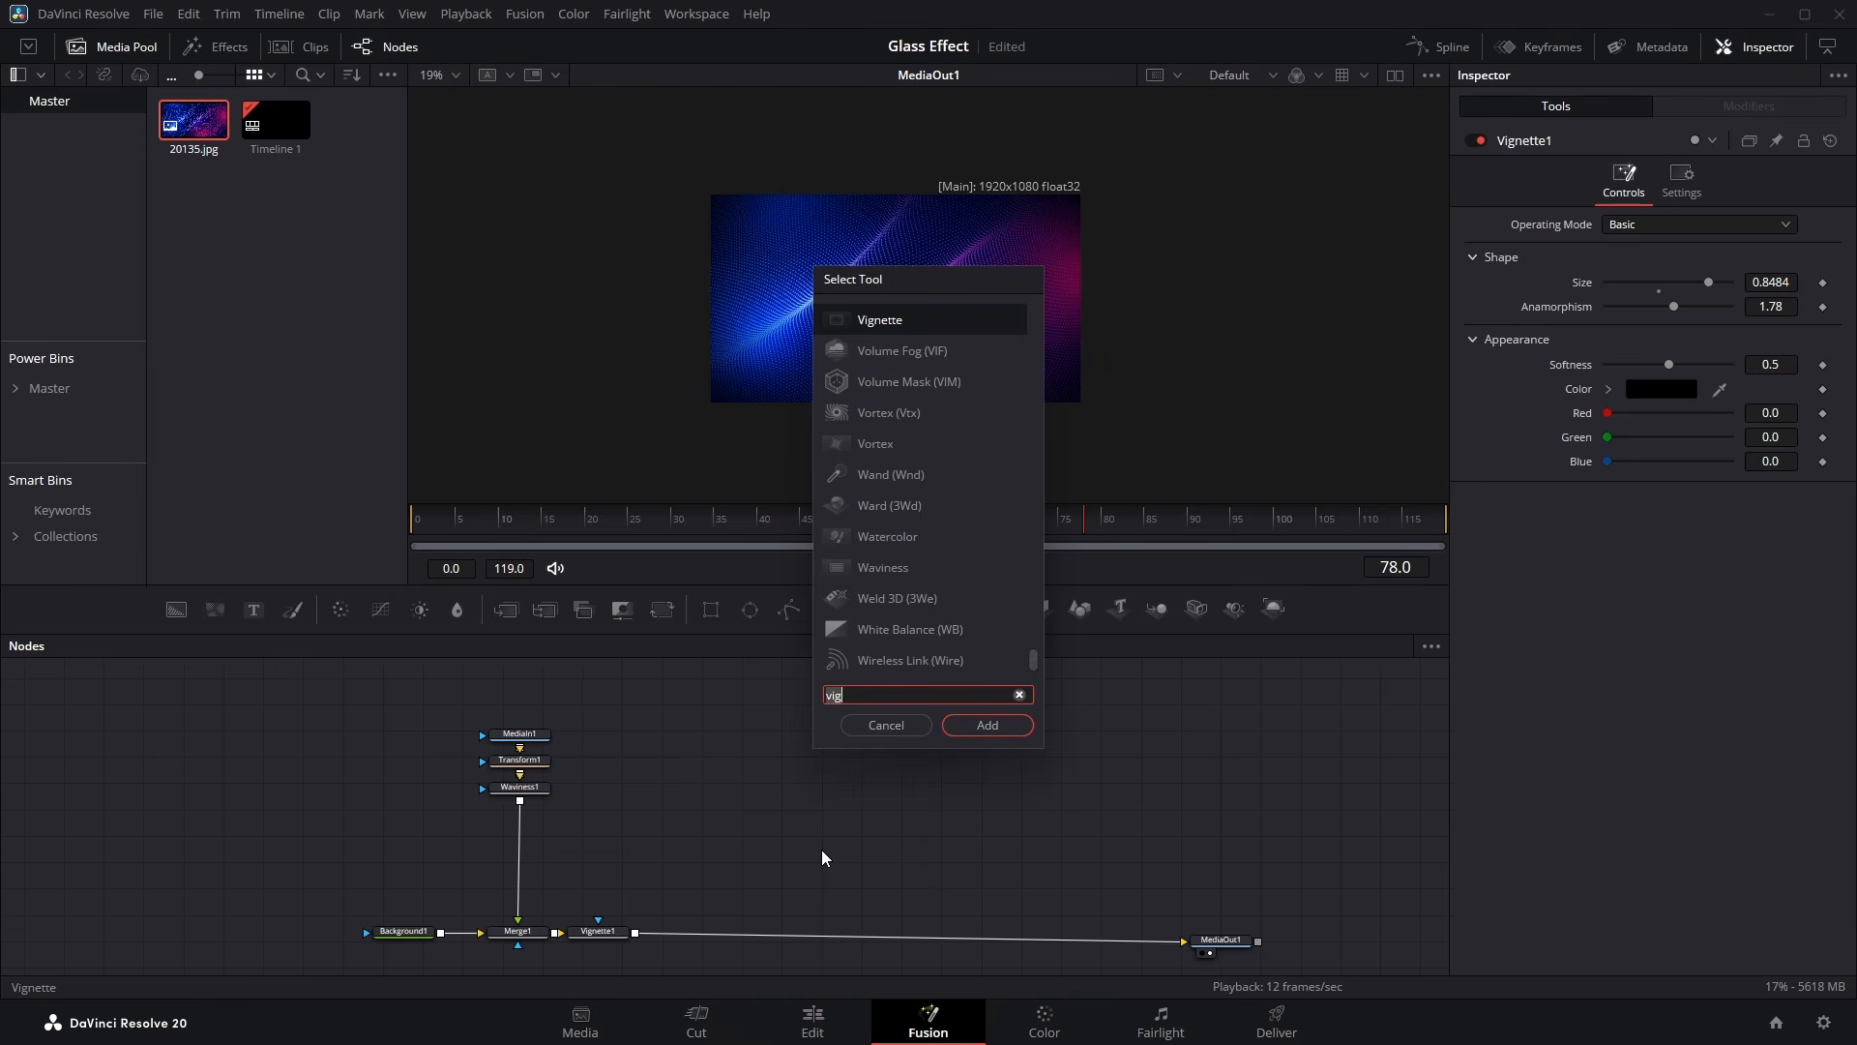
{"action": "key", "text": "BackSpace"}
{"action": "key", "text": "BackSpace"}
{"action": "key", "text": "BackSpace"}
{"action": "type", "text": "disp"}
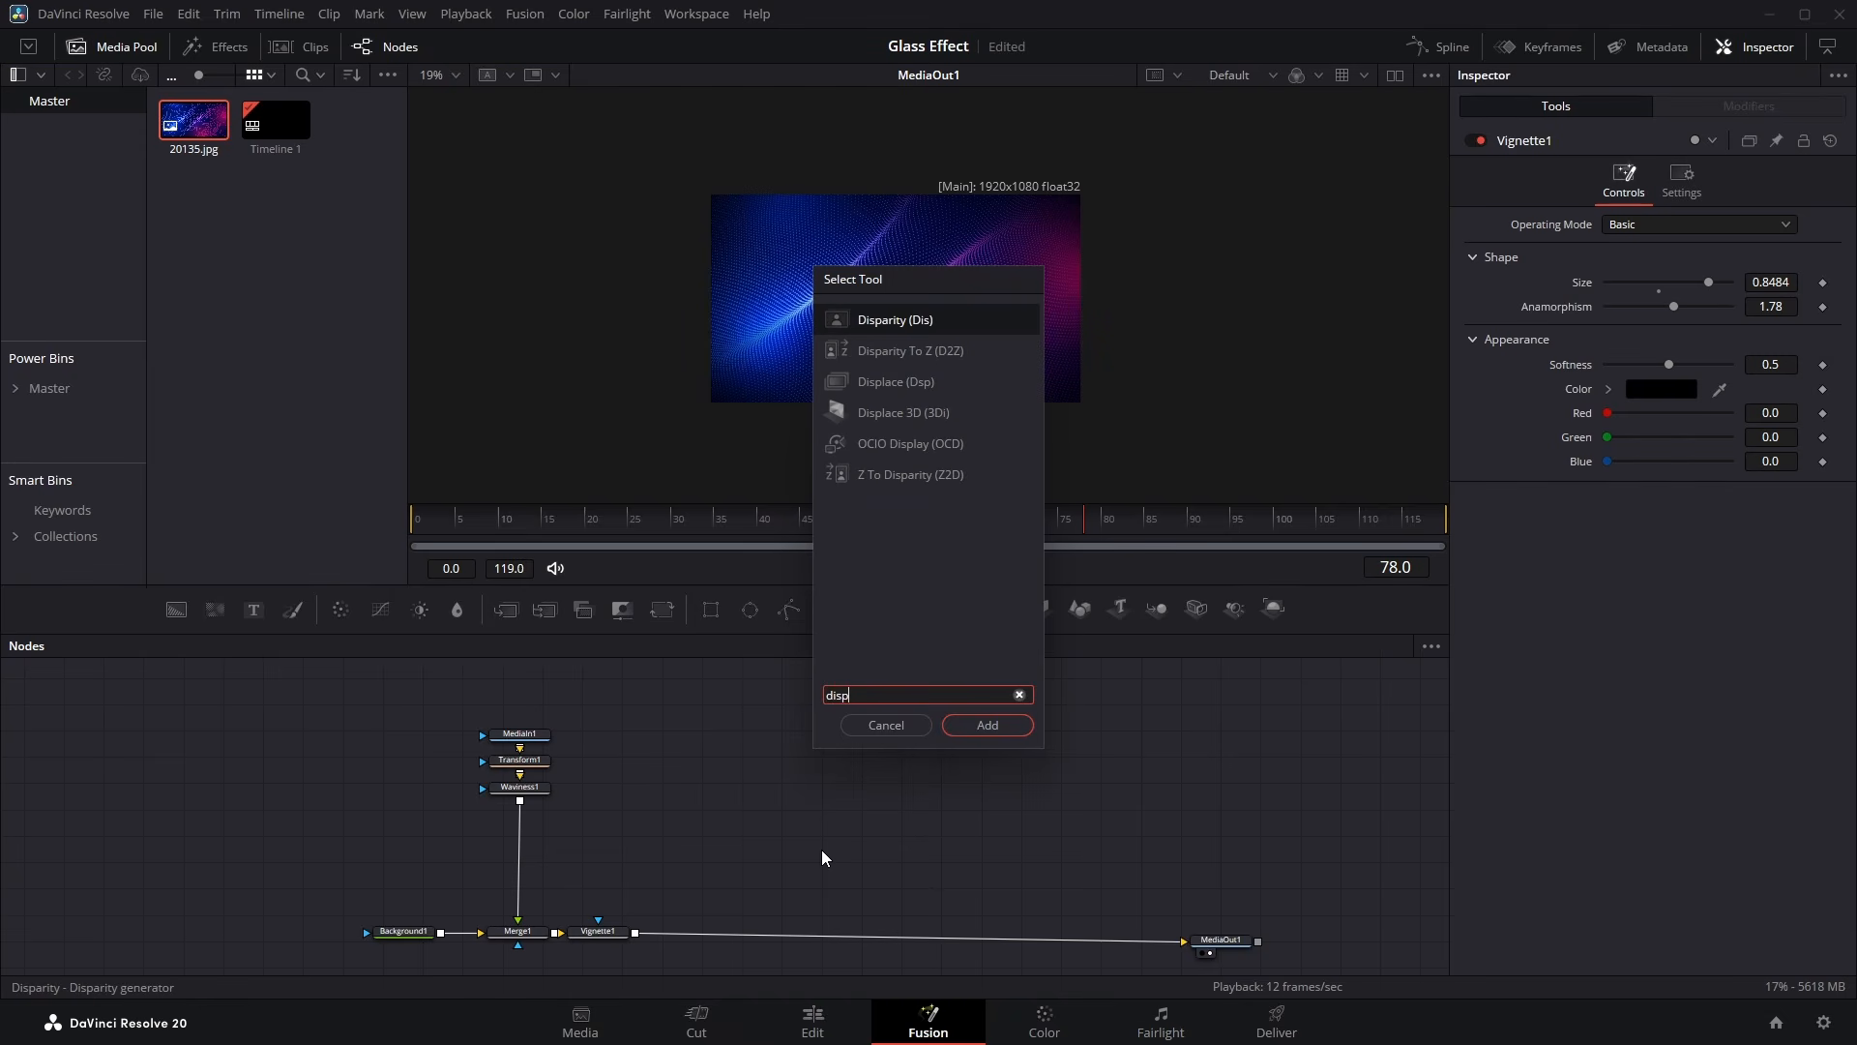
{"action": "type", "text": "lace"}
{"action": "key", "text": "Return"}
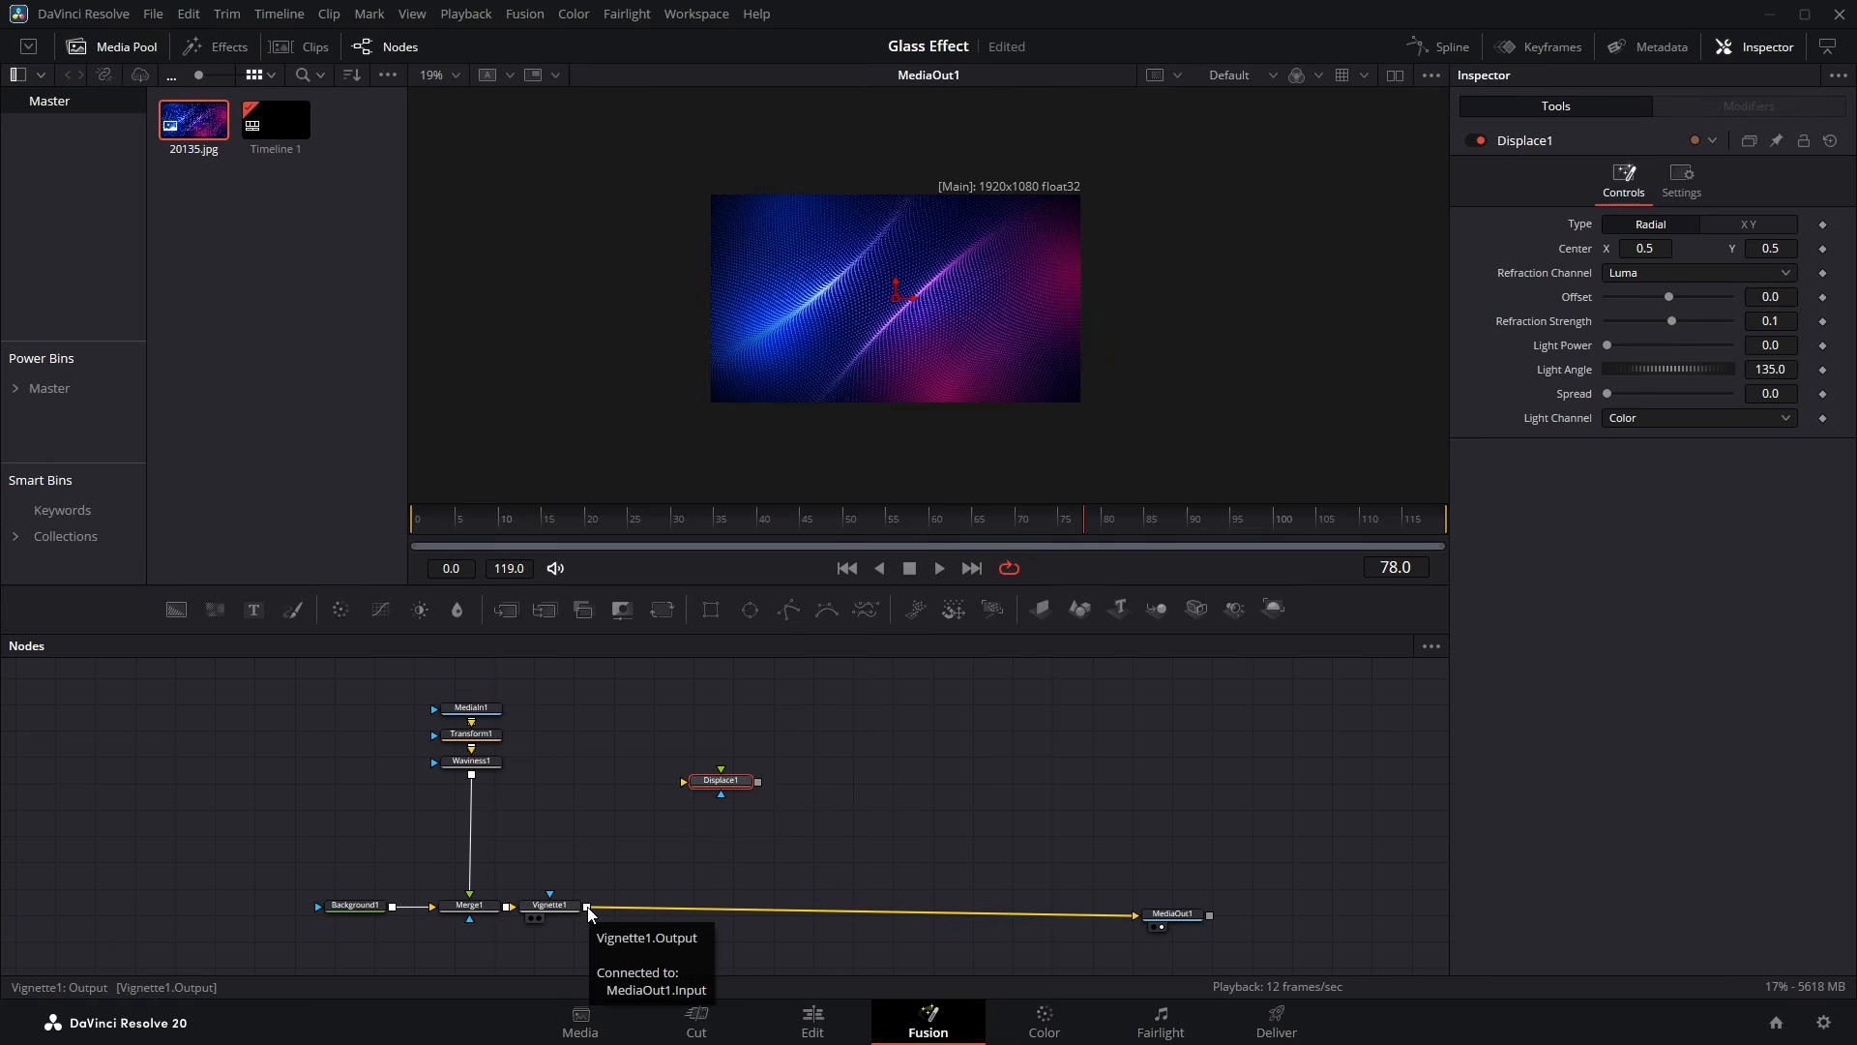
{"action": "left_click_drag", "start_coordinate": [587, 907], "coordinate": [633, 852]}
{"action": "left_click_drag", "start_coordinate": [681, 795], "coordinate": [688, 789]}
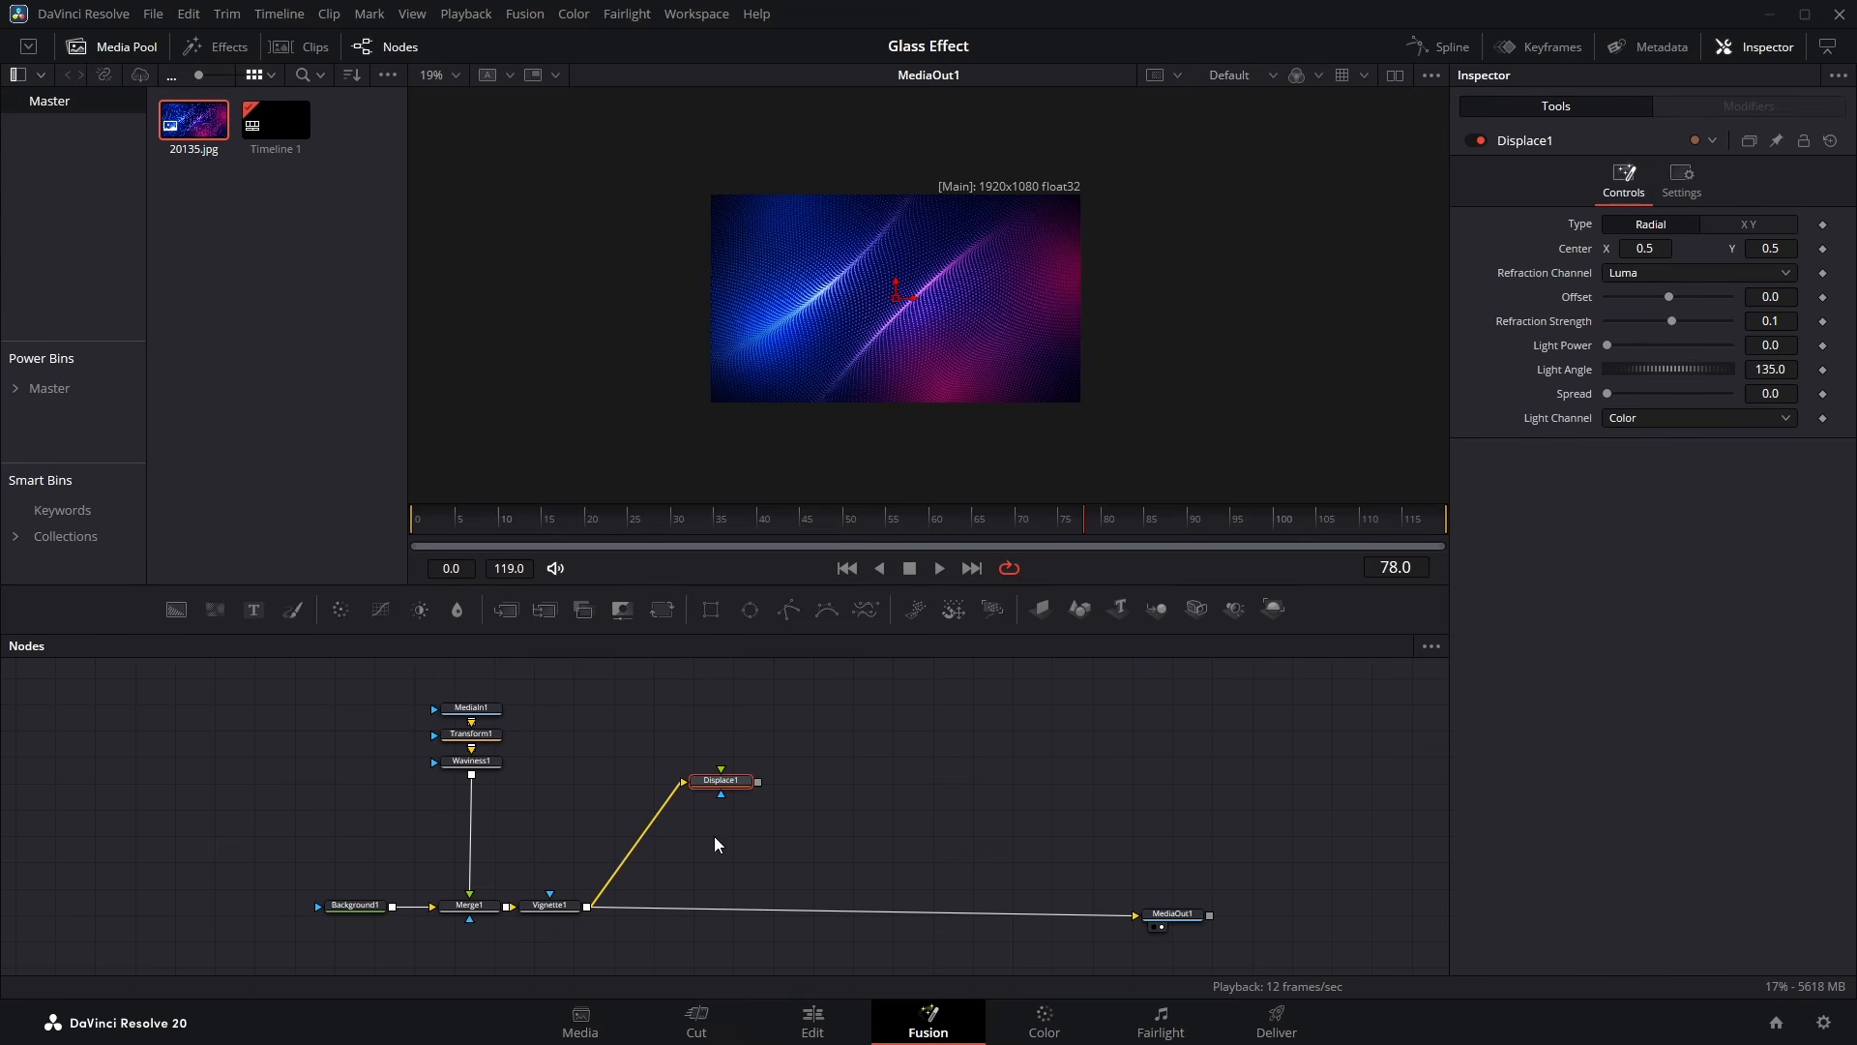
Connect a new Rectangle mask to the foreground input of Displace1 and merge the Displace output over the Vignette1 output
{"action": "left_click", "coordinate": [847, 786]}
{"action": "left_click_drag", "start_coordinate": [713, 609], "coordinate": [935, 845]}
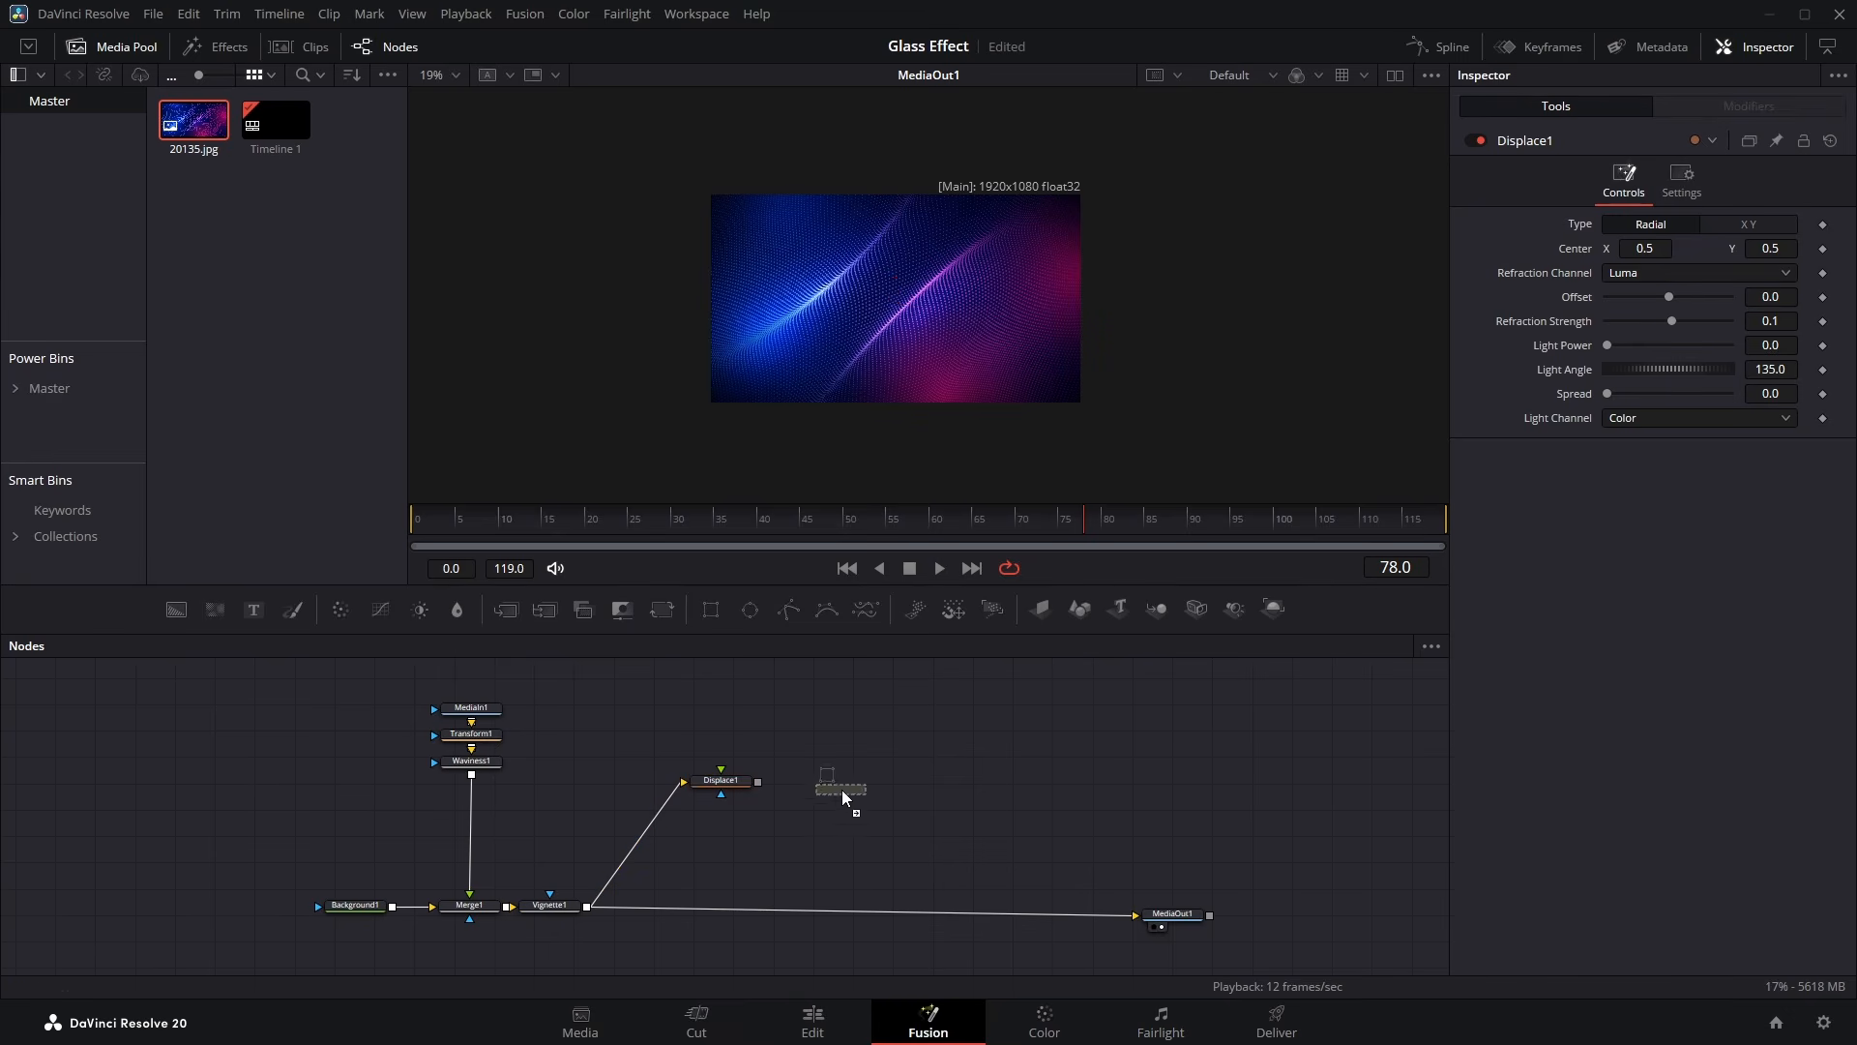
{"action": "left_click_drag", "start_coordinate": [841, 790], "coordinate": [721, 774]}
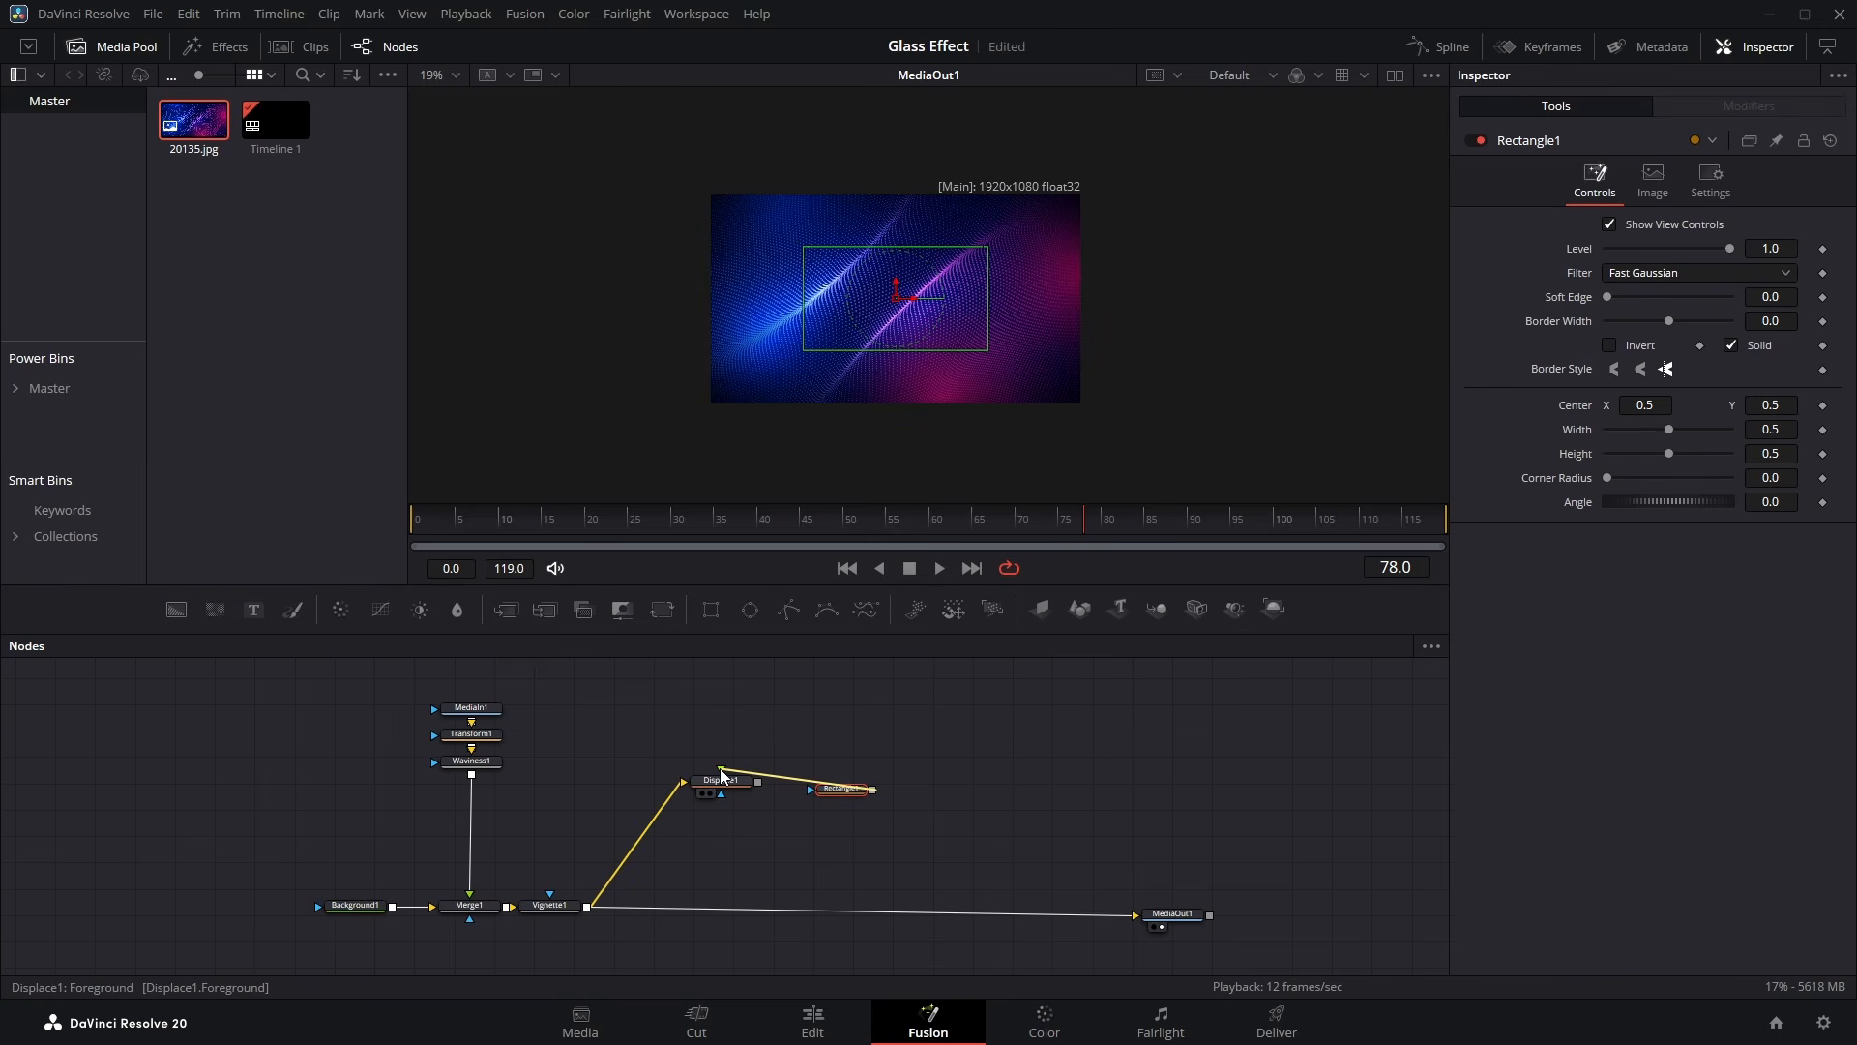
{"action": "left_click_drag", "start_coordinate": [721, 774], "coordinate": [721, 779]}
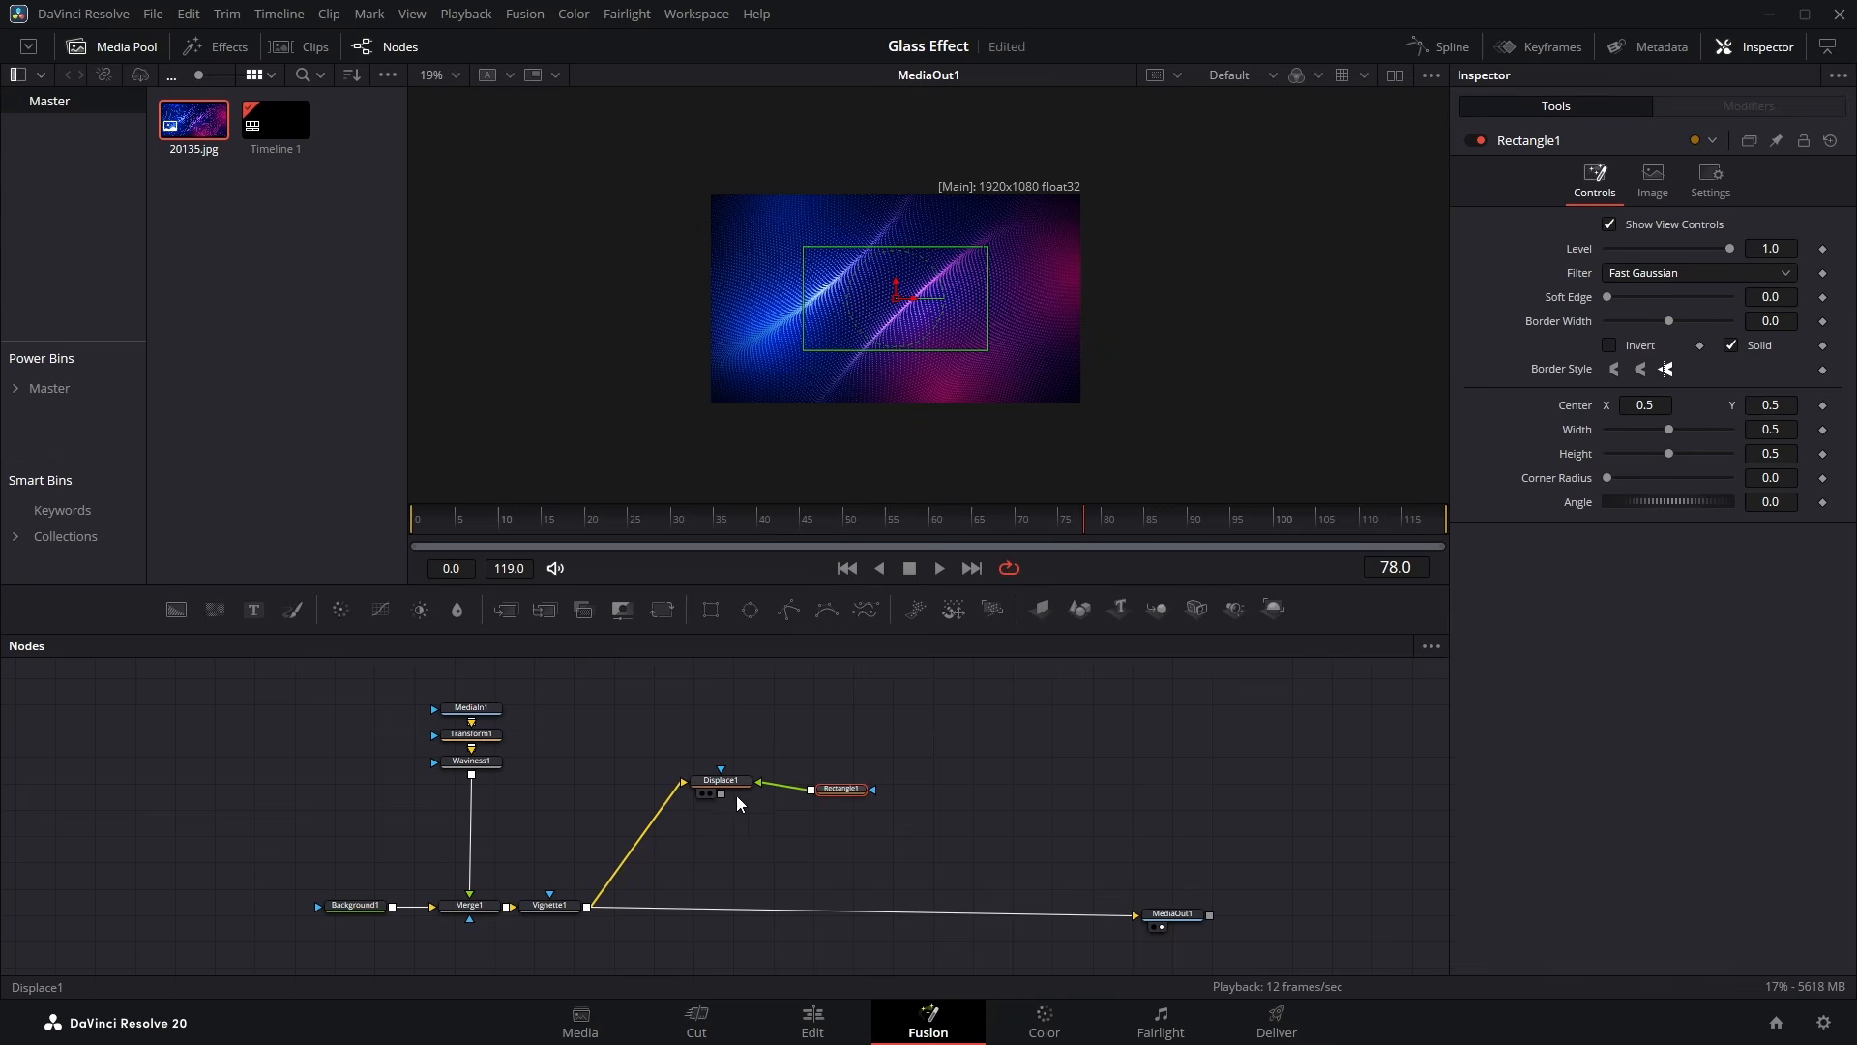
{"action": "left_click_drag", "start_coordinate": [720, 797], "coordinate": [586, 909]}
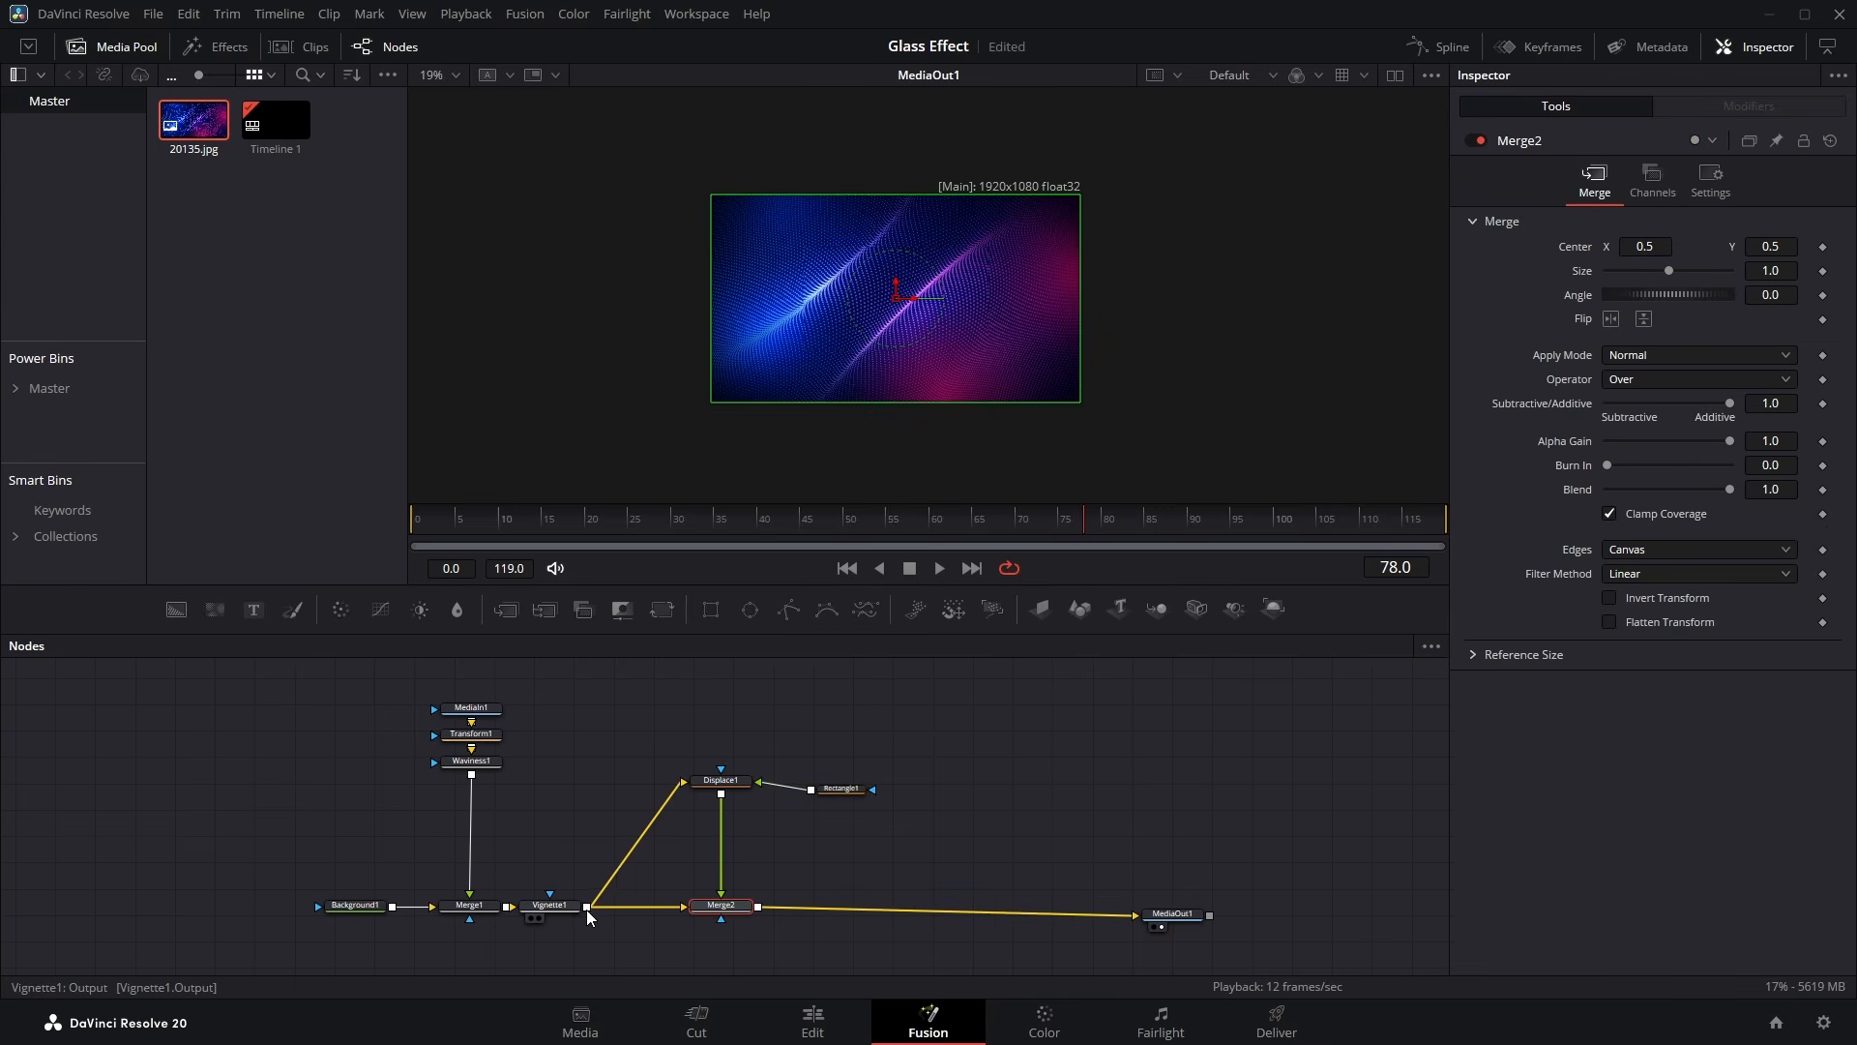
Set the offset of Displace1 to -1
{"action": "scroll", "coordinate": [859, 286], "scroll_direction": "up", "scroll_amount": 3}
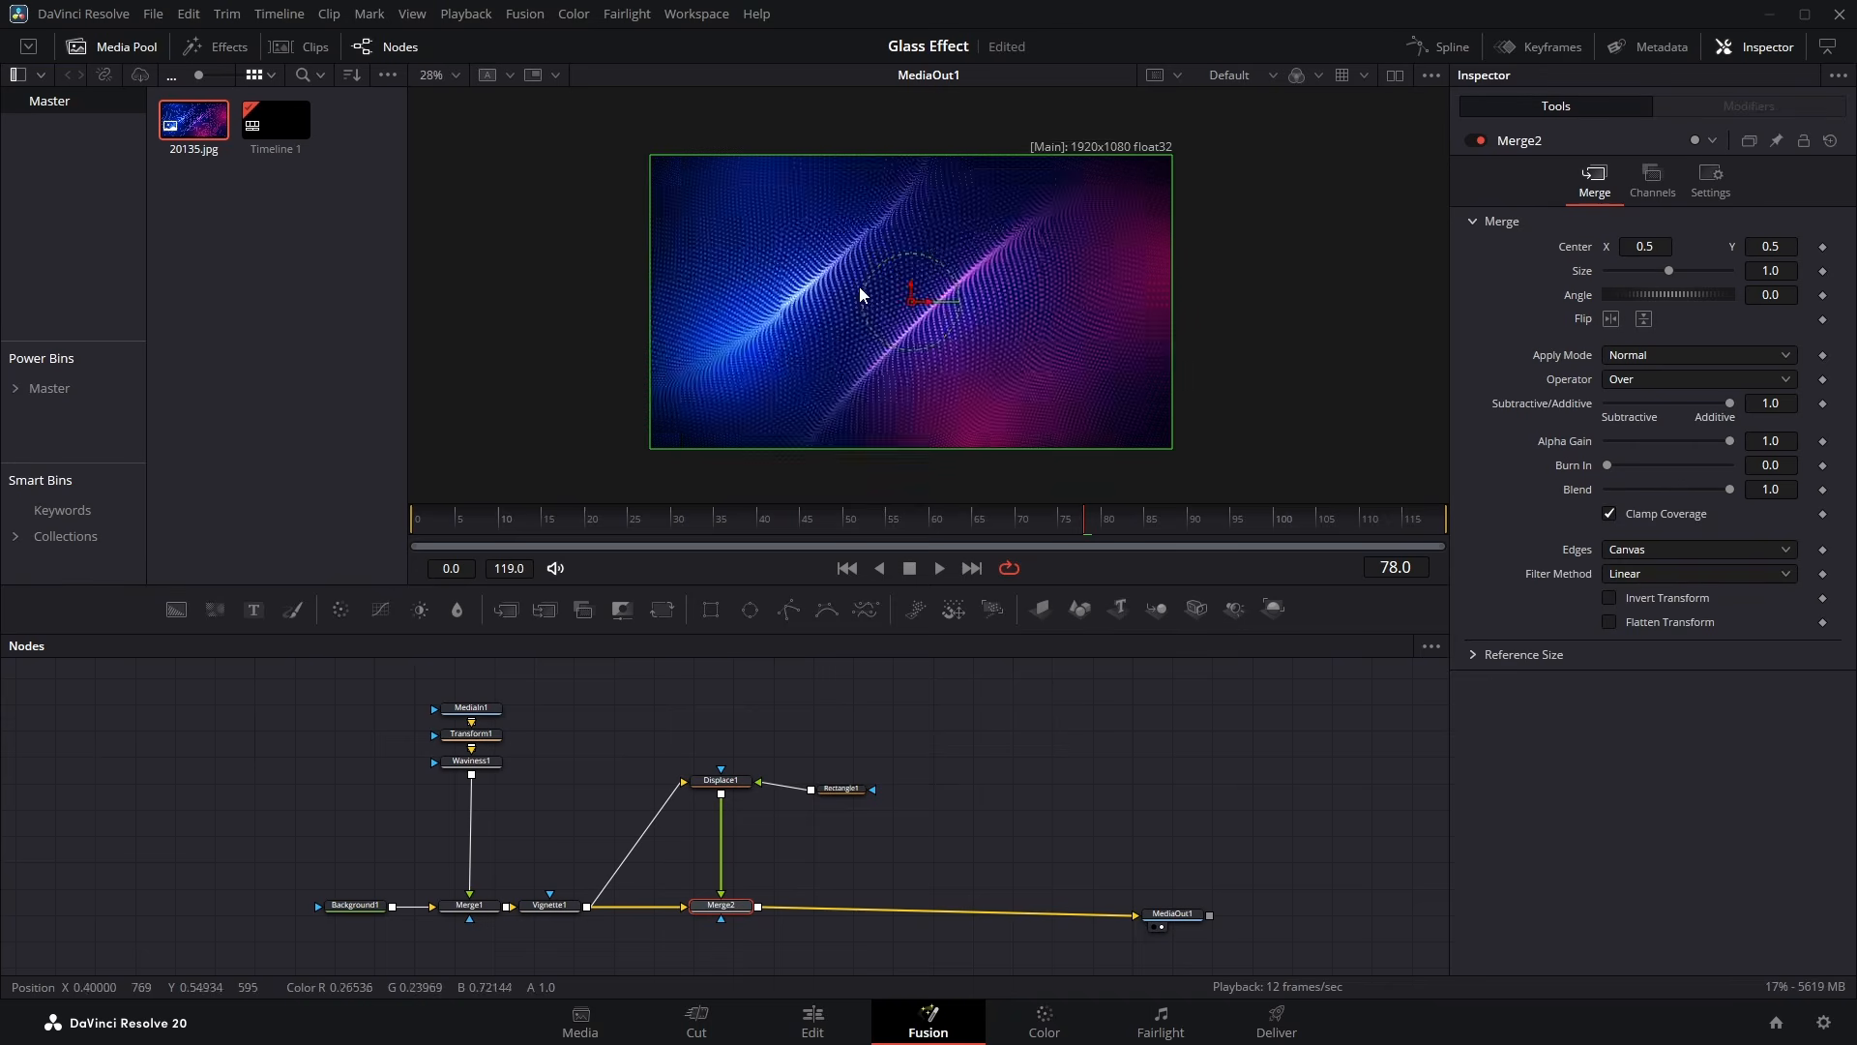
{"action": "left_click", "coordinate": [721, 779]}
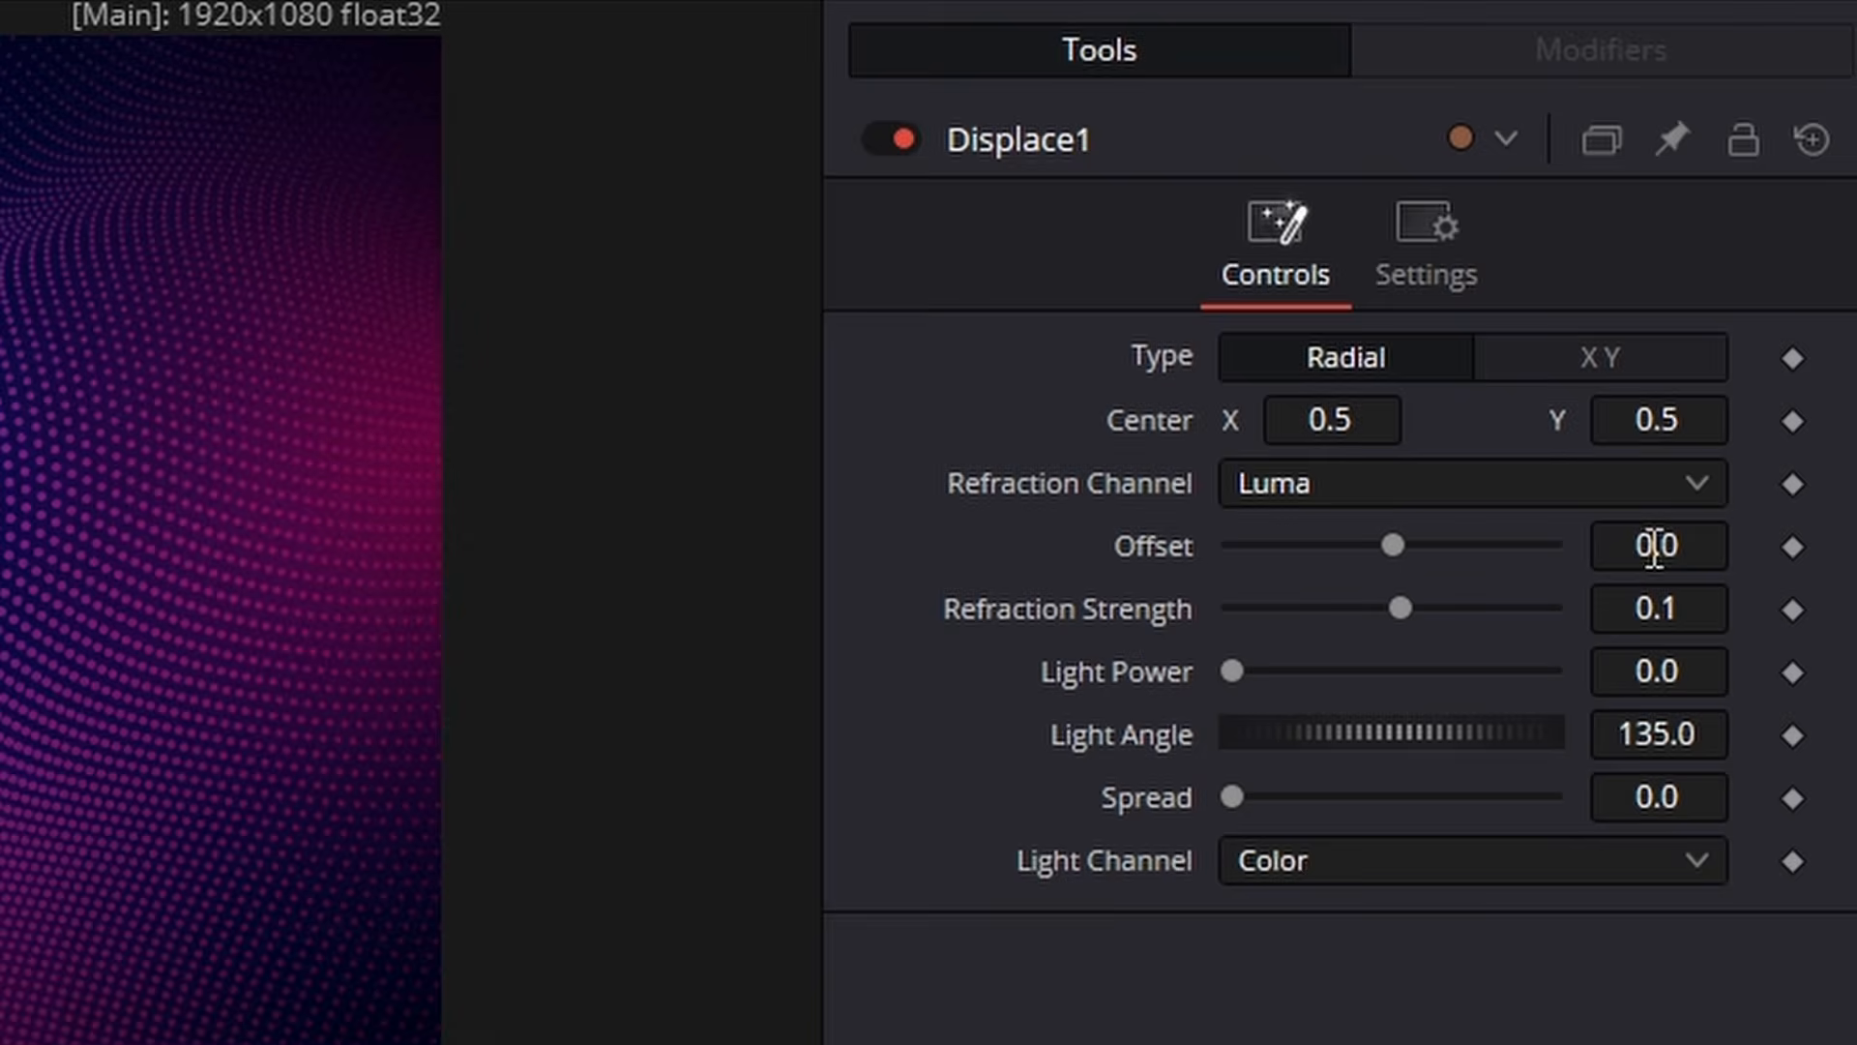
{"action": "left_click", "coordinate": [1655, 547]}
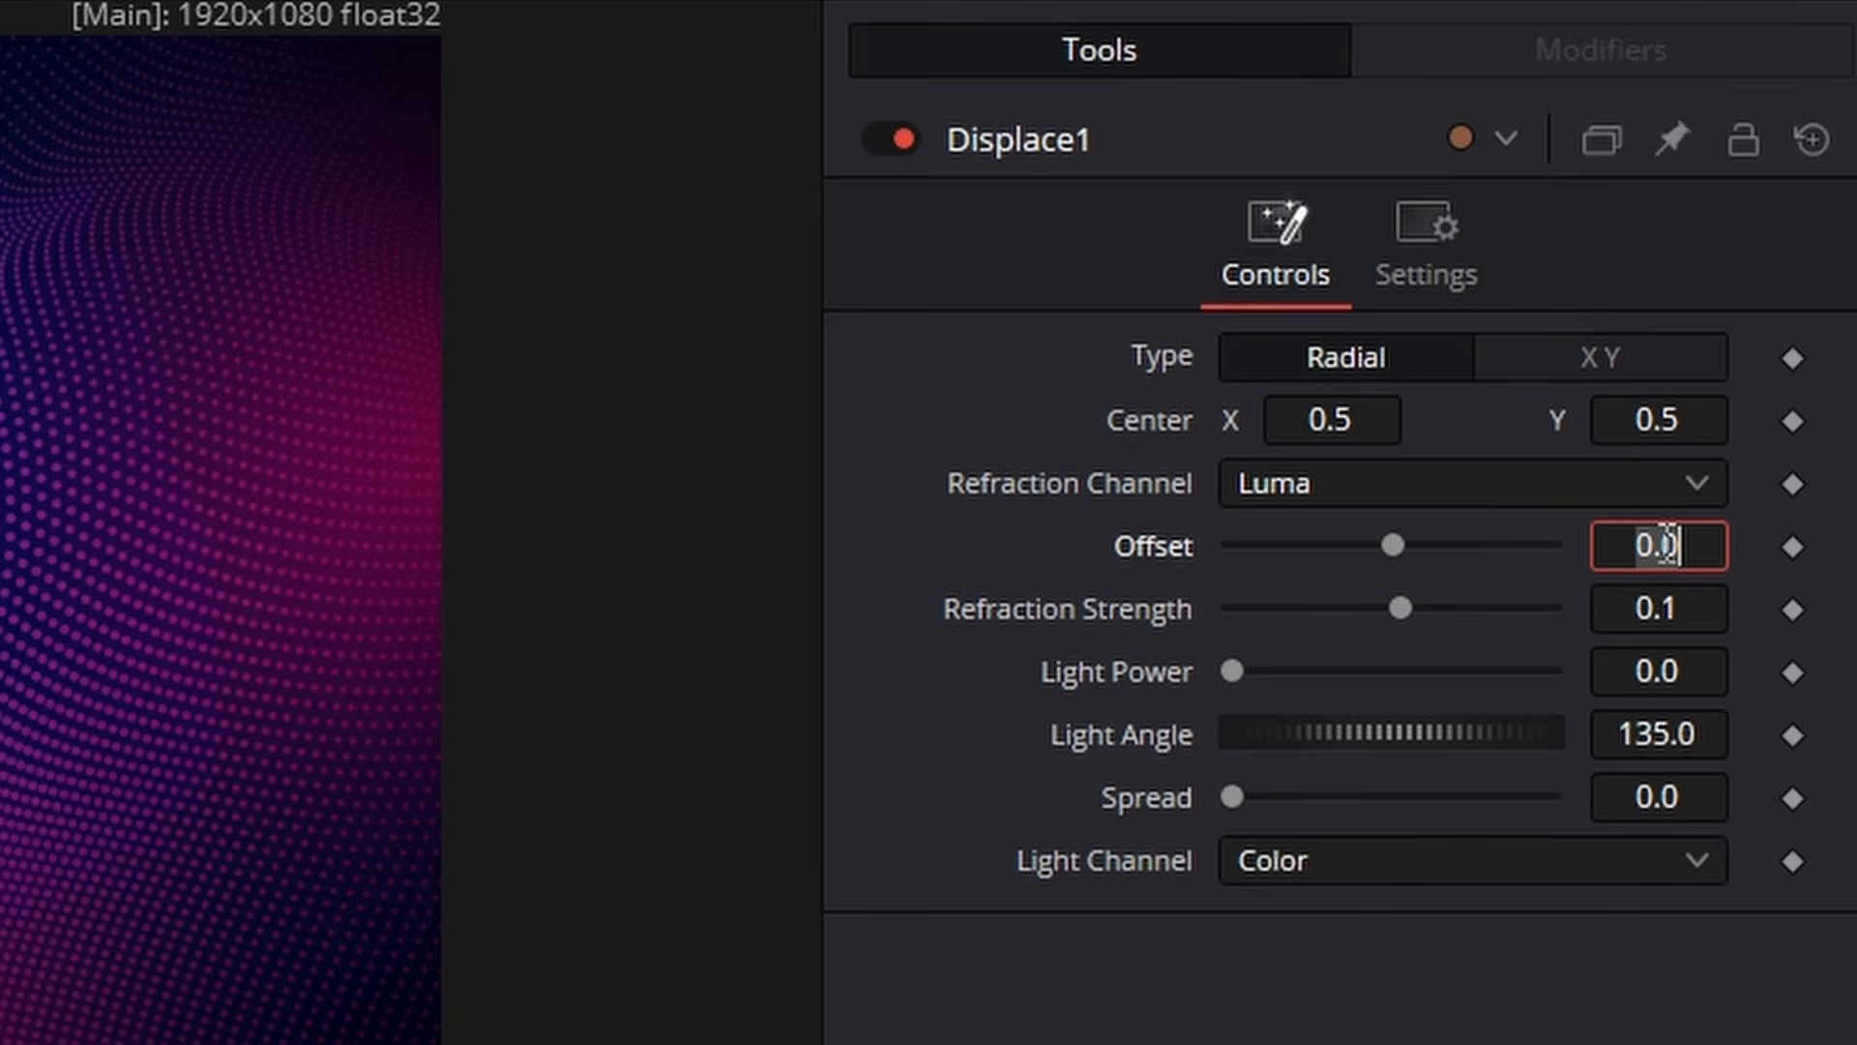
{"action": "type", "text": "-1"}
{"action": "key", "text": "Tab"}
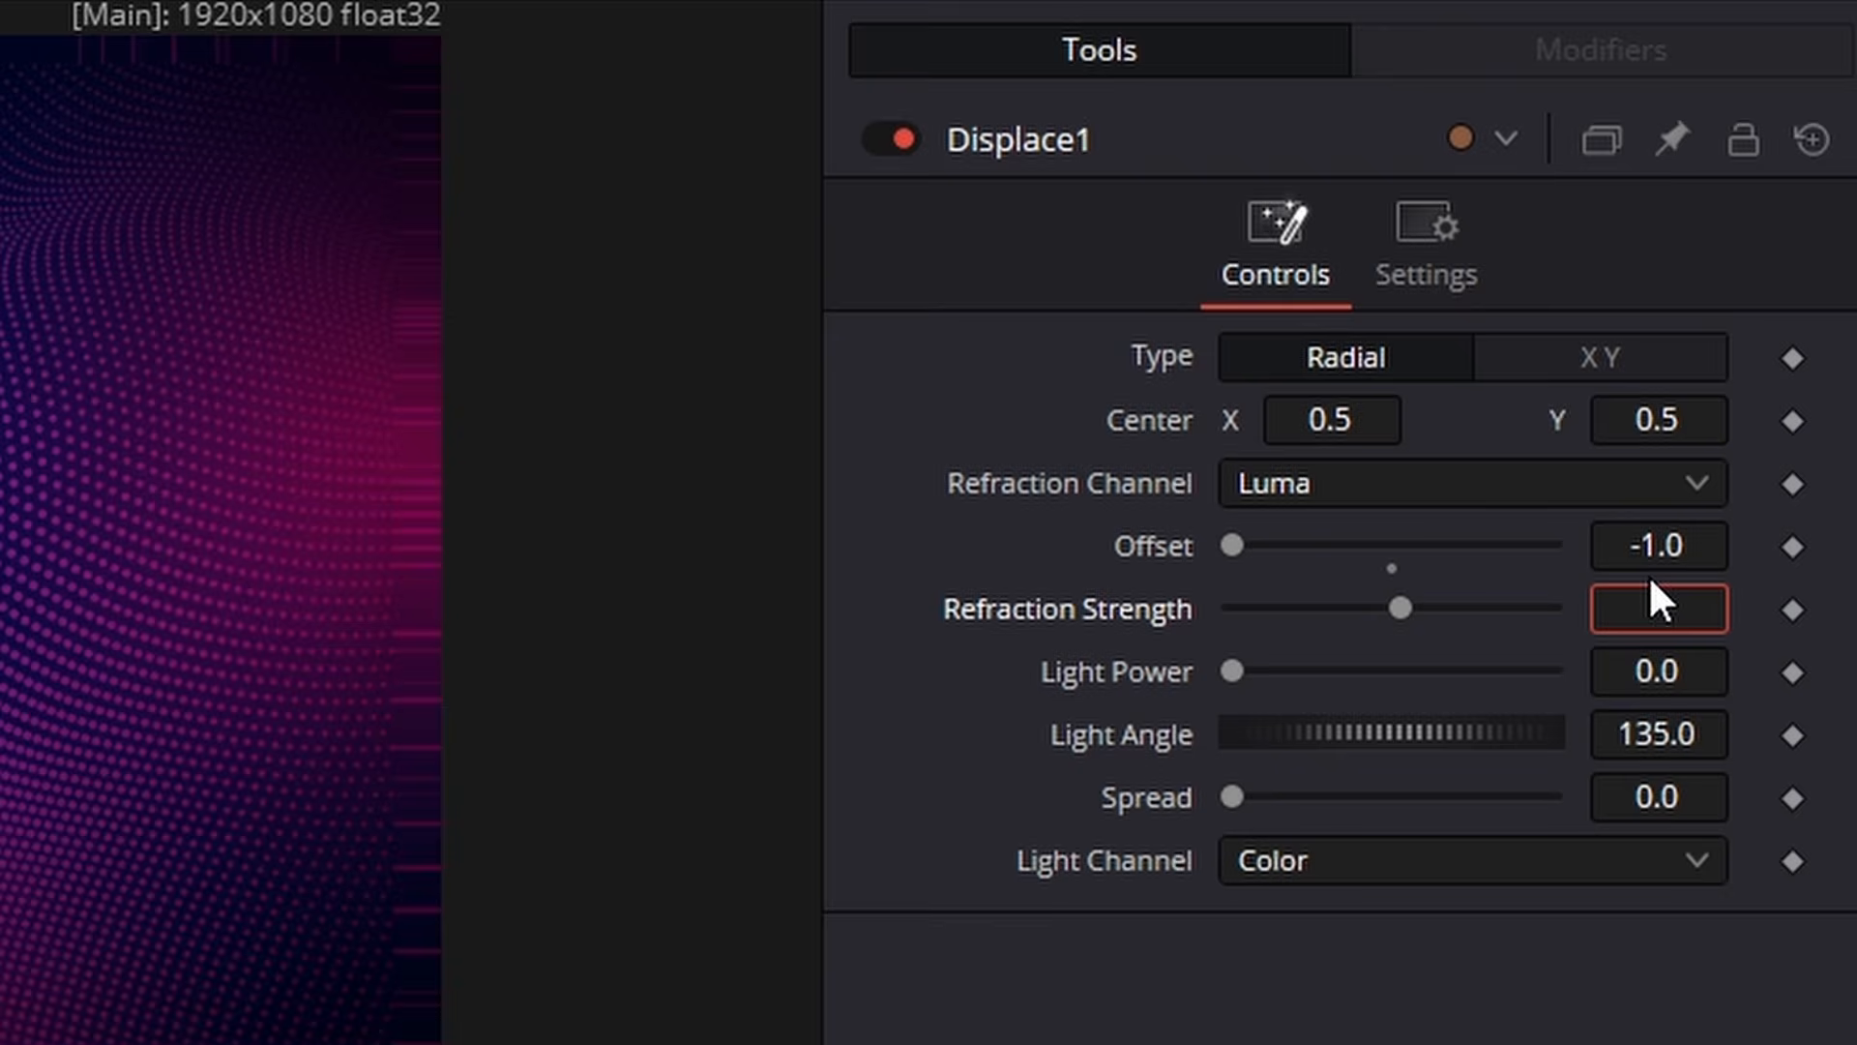
Set the refraction strength of Displace1 to -3 and its spread to 3
{"action": "type", "text": "-3"}
{"action": "key", "text": "Tab"}
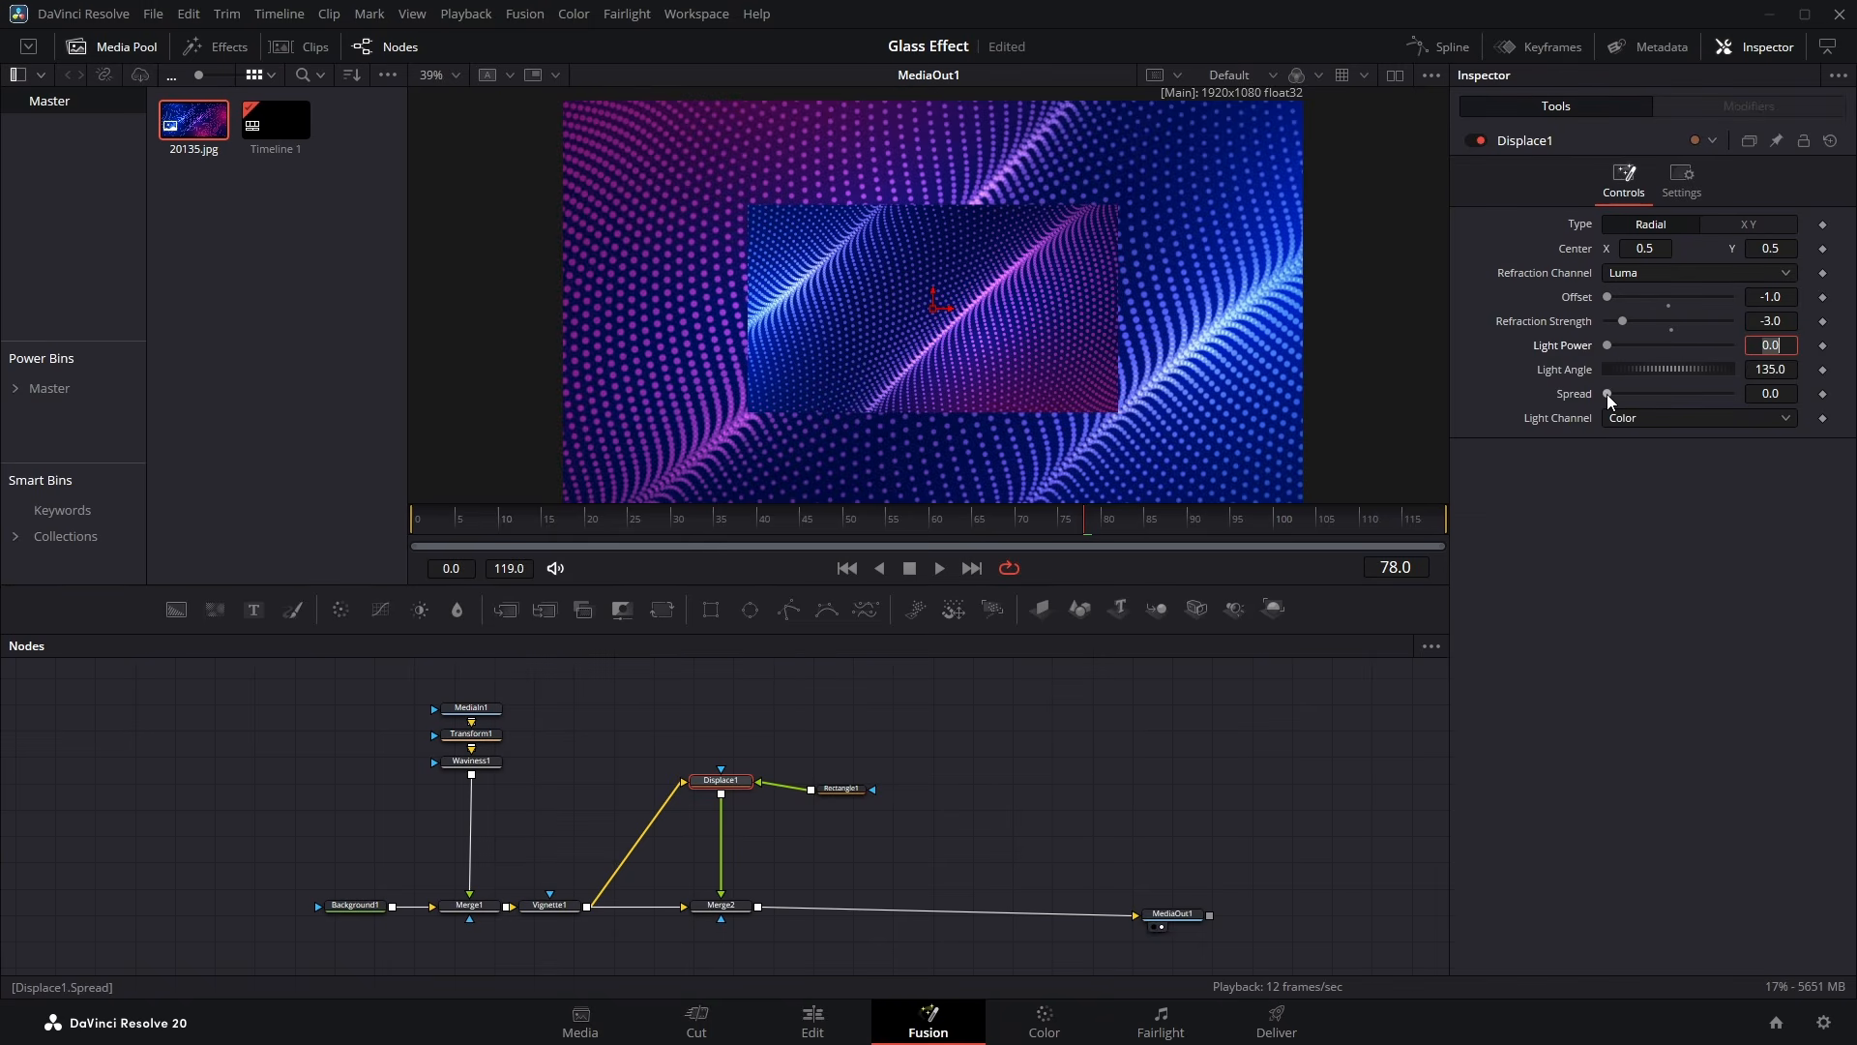
{"action": "left_click_drag", "start_coordinate": [1605, 392], "coordinate": [1736, 404]}
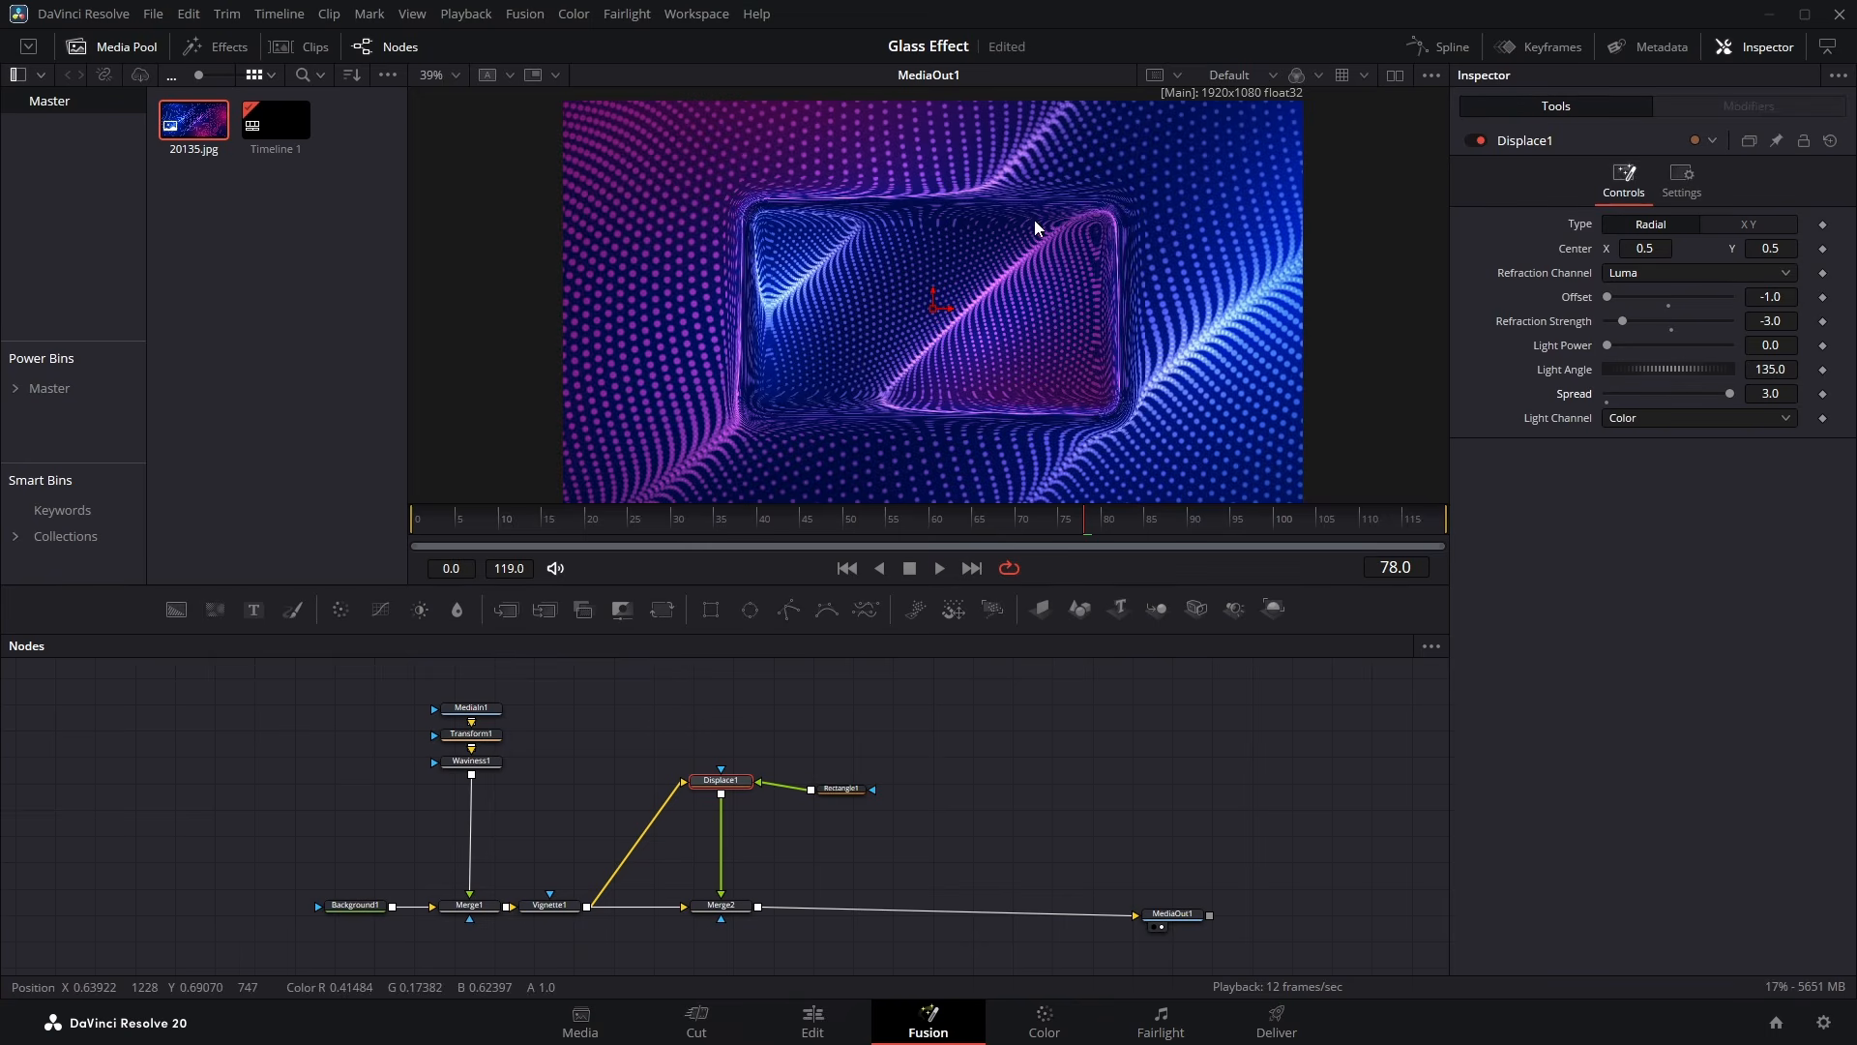
Connect the Rectangle1 output to the effect mask input of Merge2
{"action": "scroll", "coordinate": [1035, 228], "scroll_direction": "down", "scroll_amount": 2}
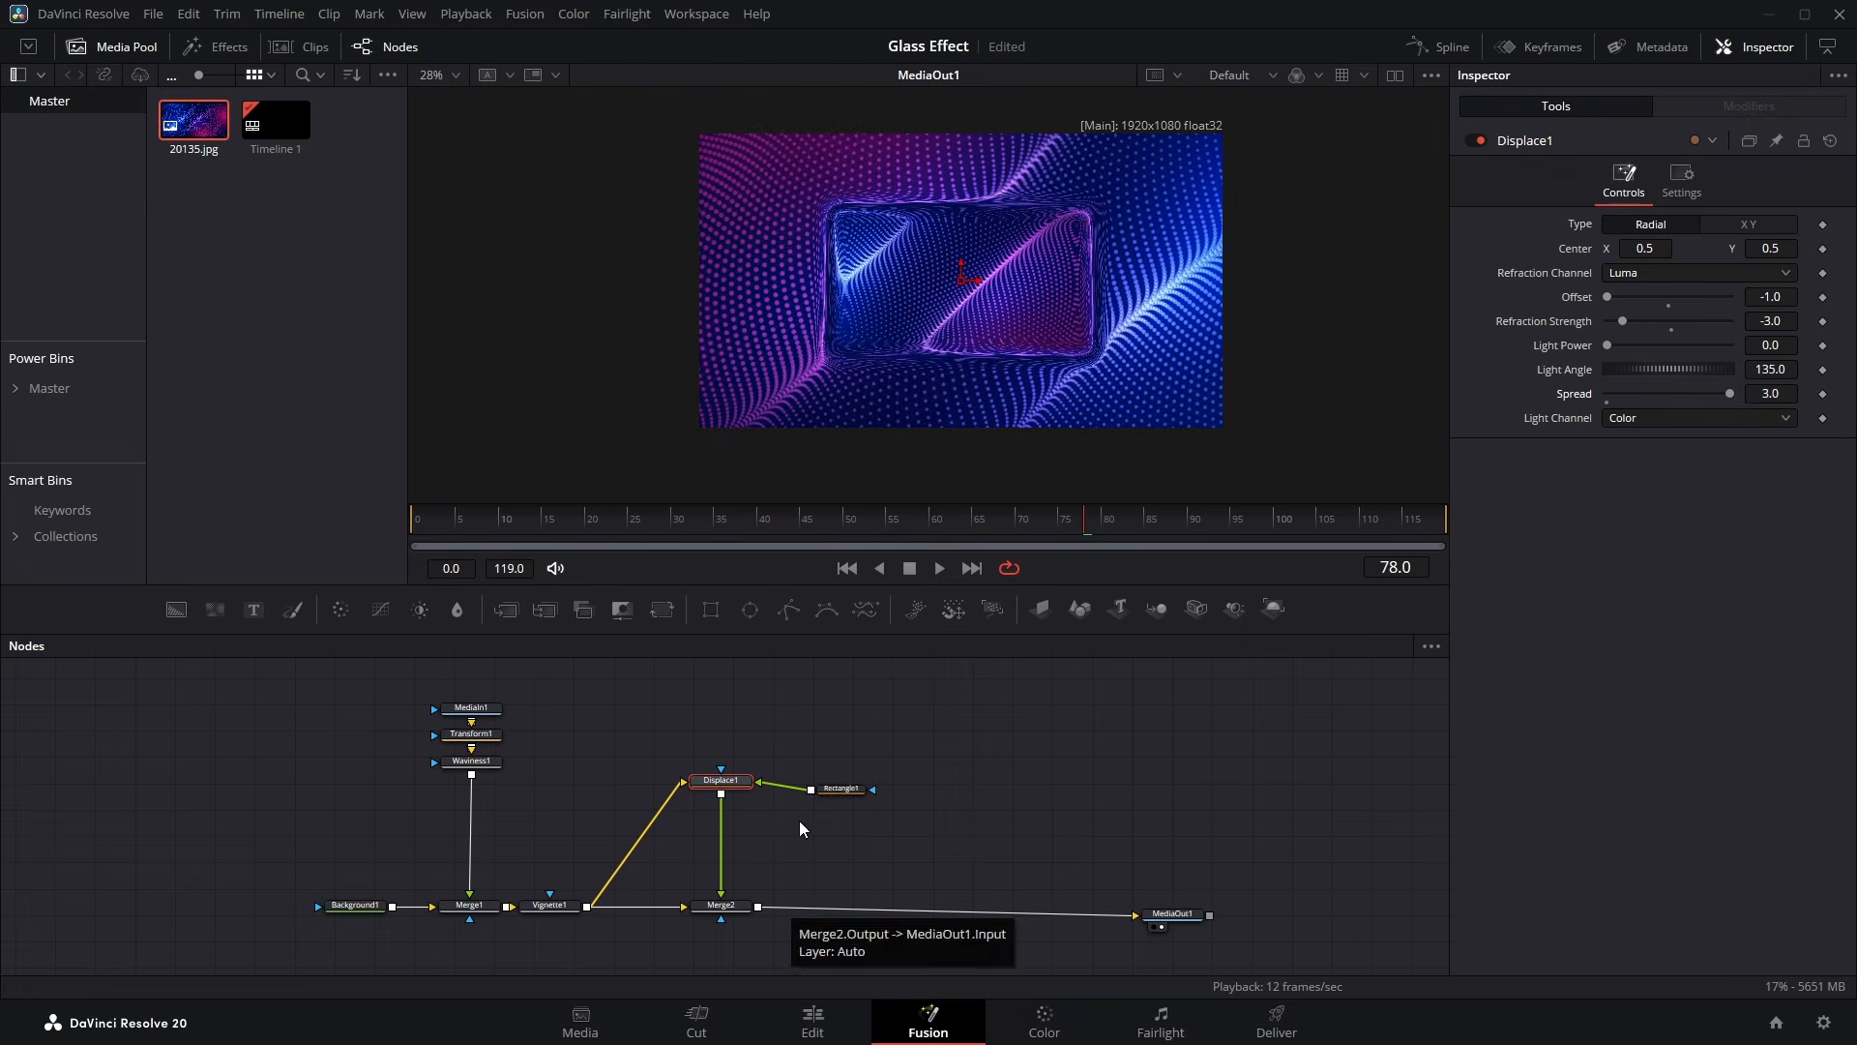
{"action": "left_click_drag", "start_coordinate": [812, 796], "coordinate": [724, 919]}
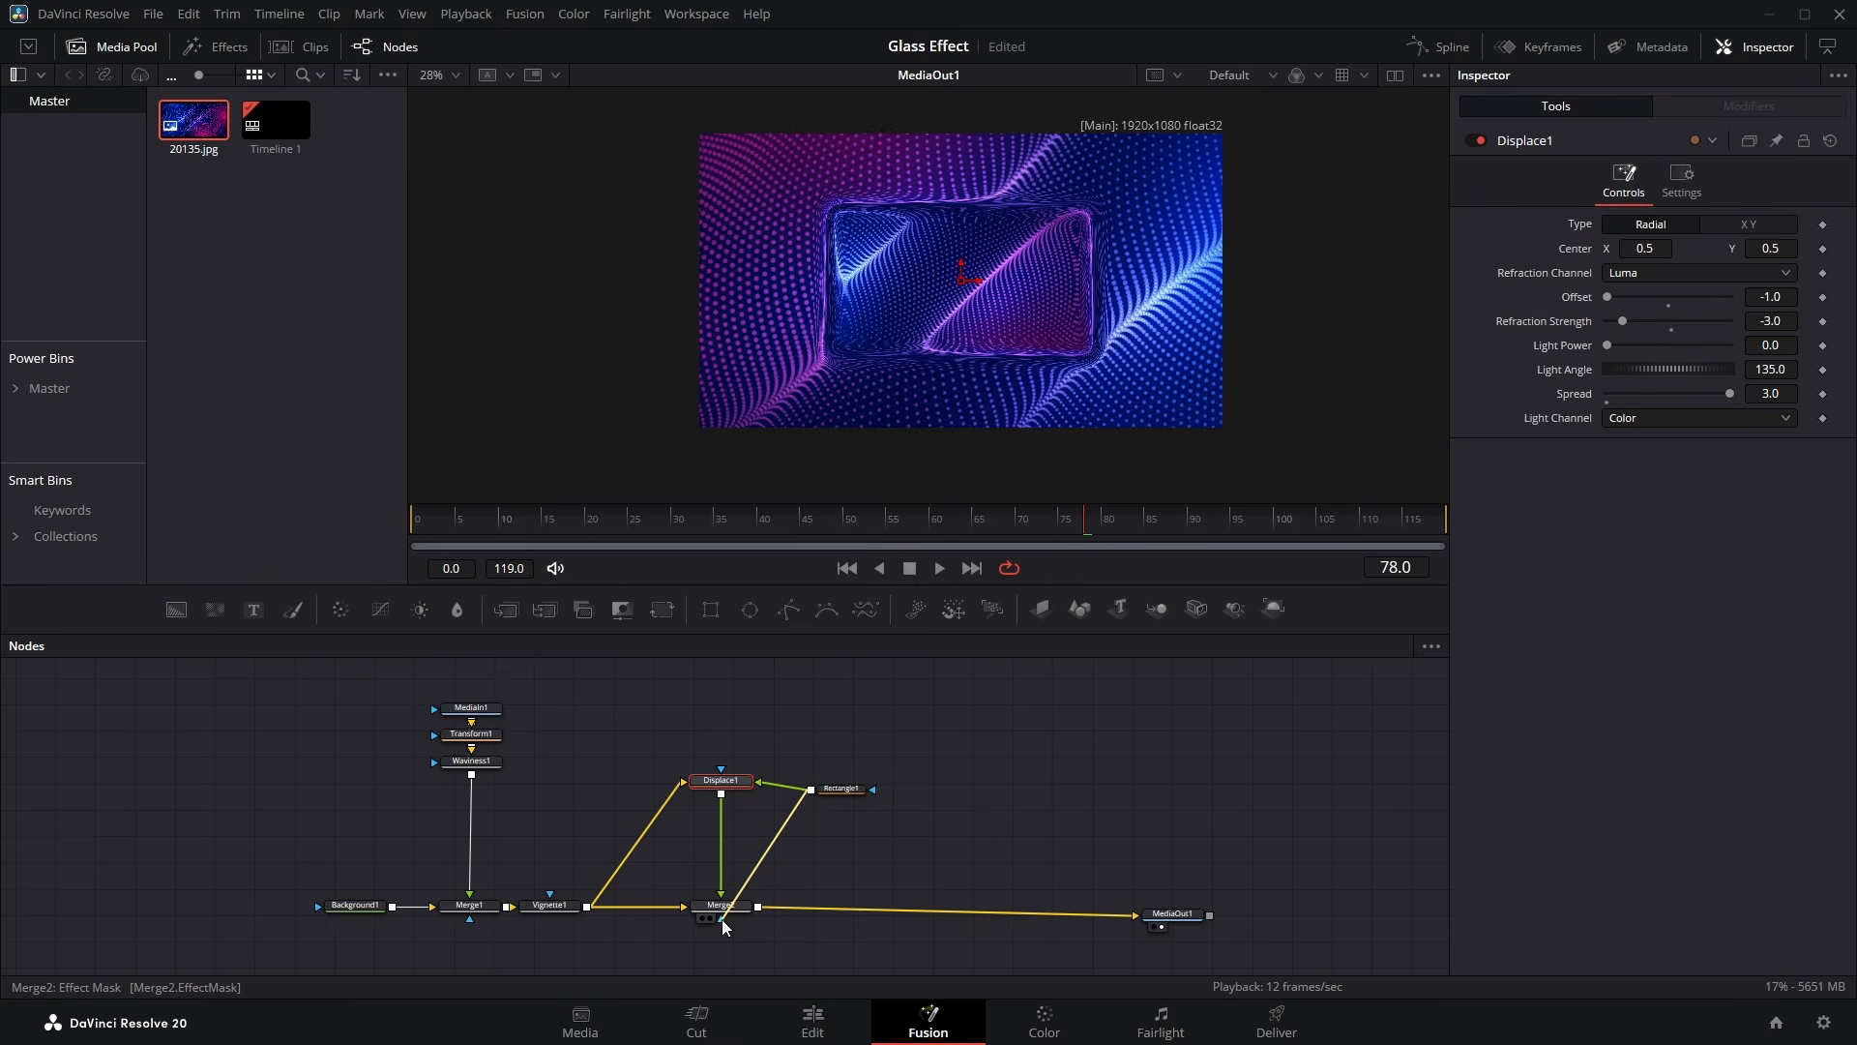
{"action": "scroll", "coordinate": [1031, 329], "scroll_direction": "up", "scroll_amount": 2}
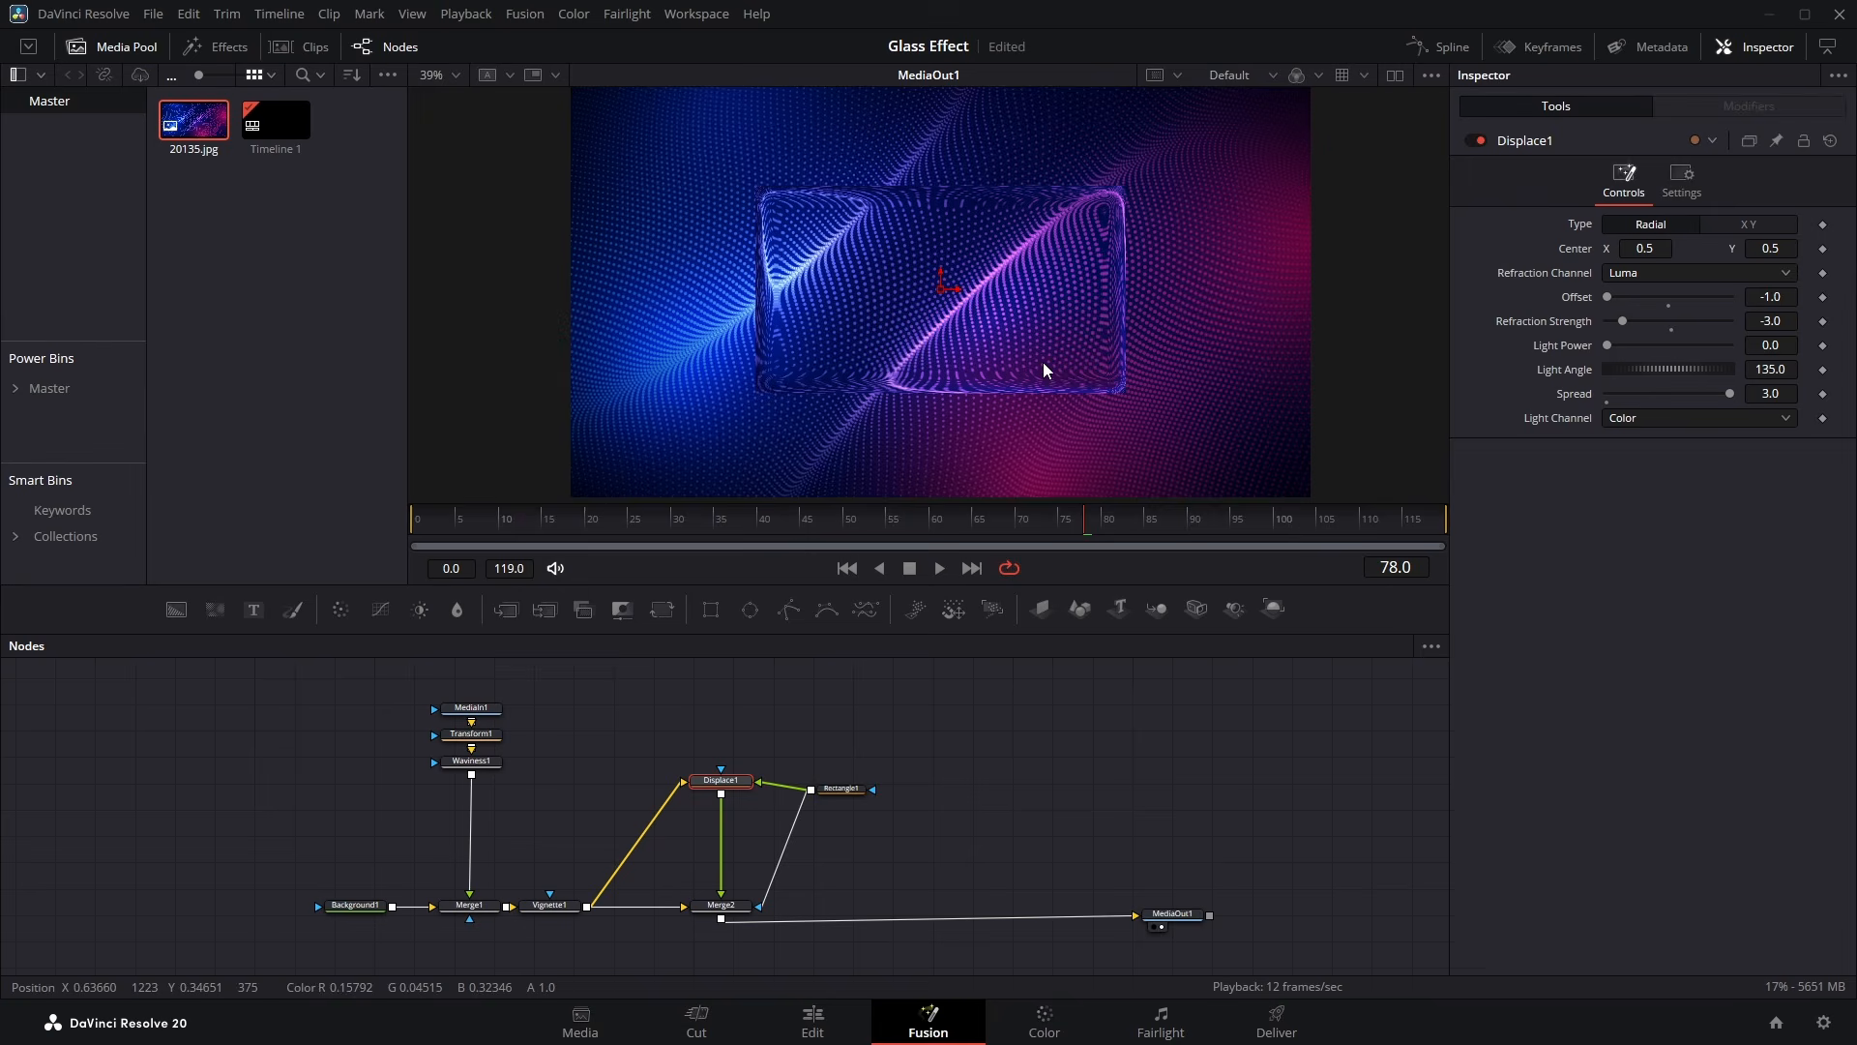
Round the corners of the Rectangle1 mask with a corner radius of about 0.4
{"action": "left_click", "coordinate": [840, 789]}
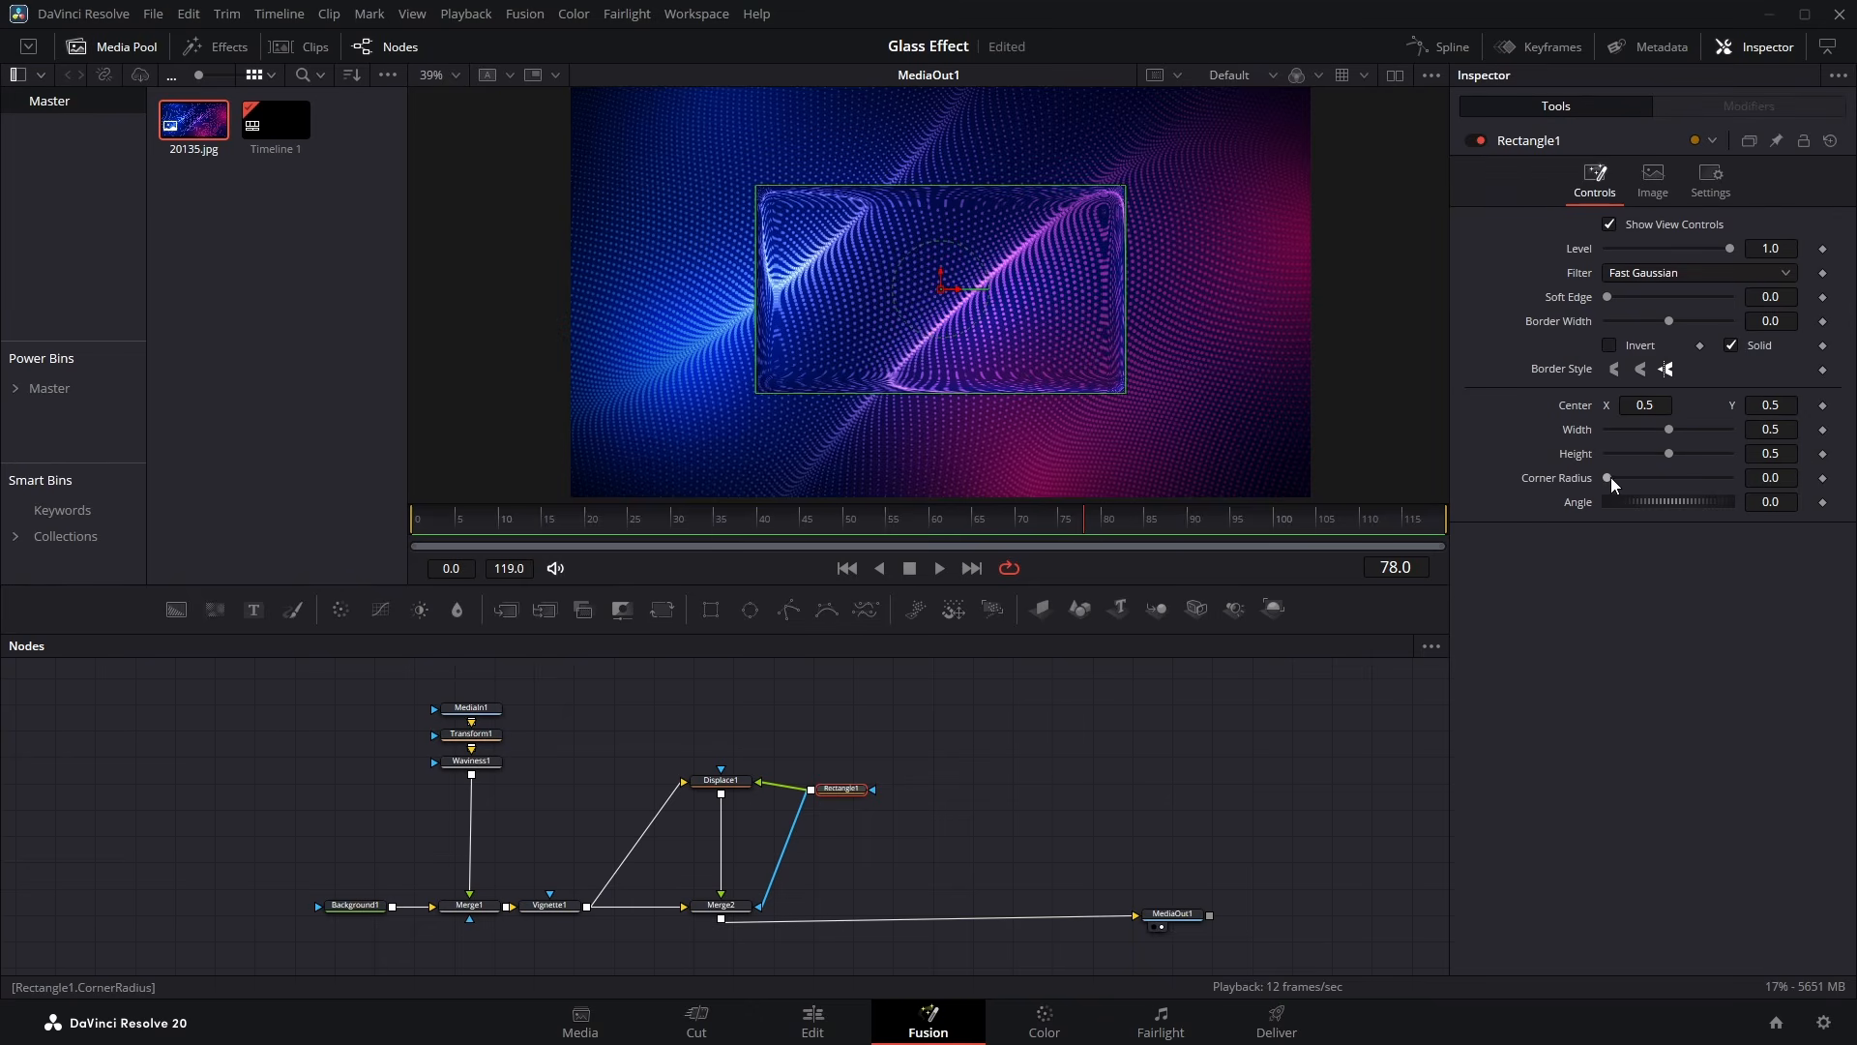
{"action": "left_click_drag", "start_coordinate": [1610, 478], "coordinate": [1660, 478]}
{"action": "left_click", "coordinate": [909, 788]}
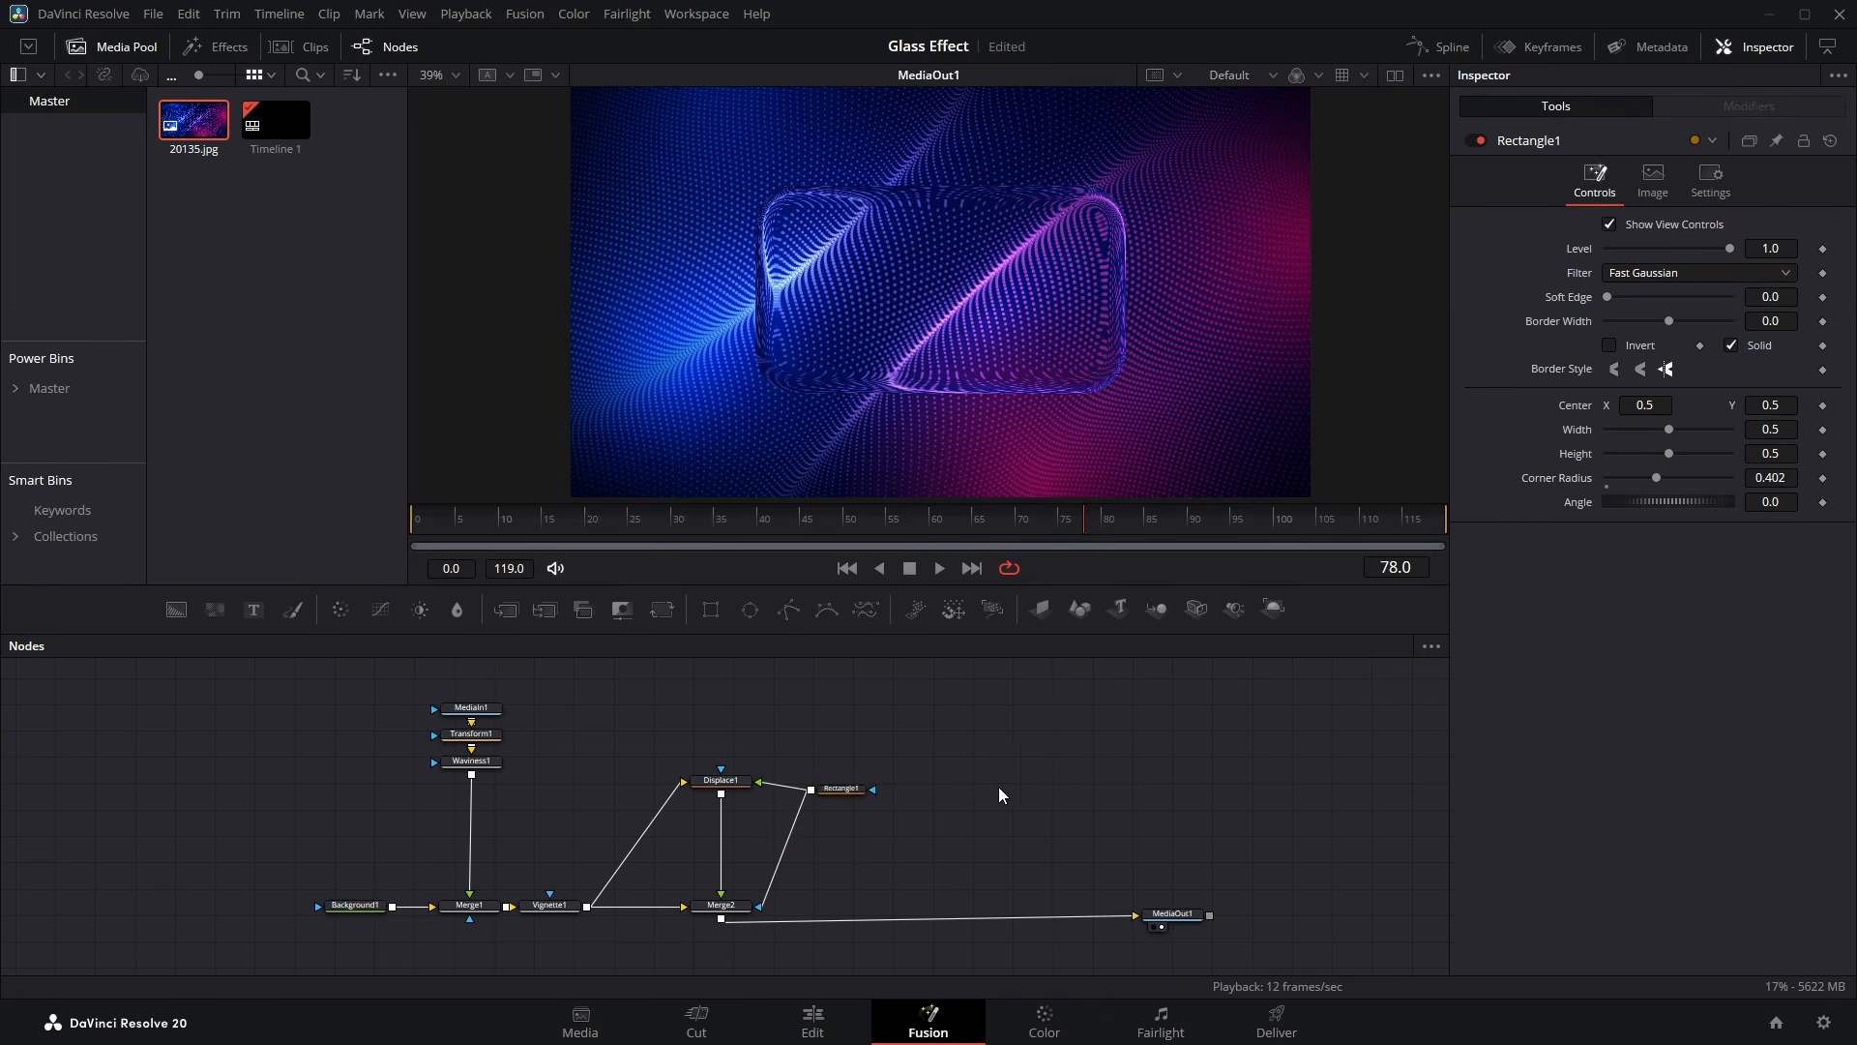
{"action": "scroll", "coordinate": [927, 193], "scroll_direction": "up", "scroll_amount": 2}
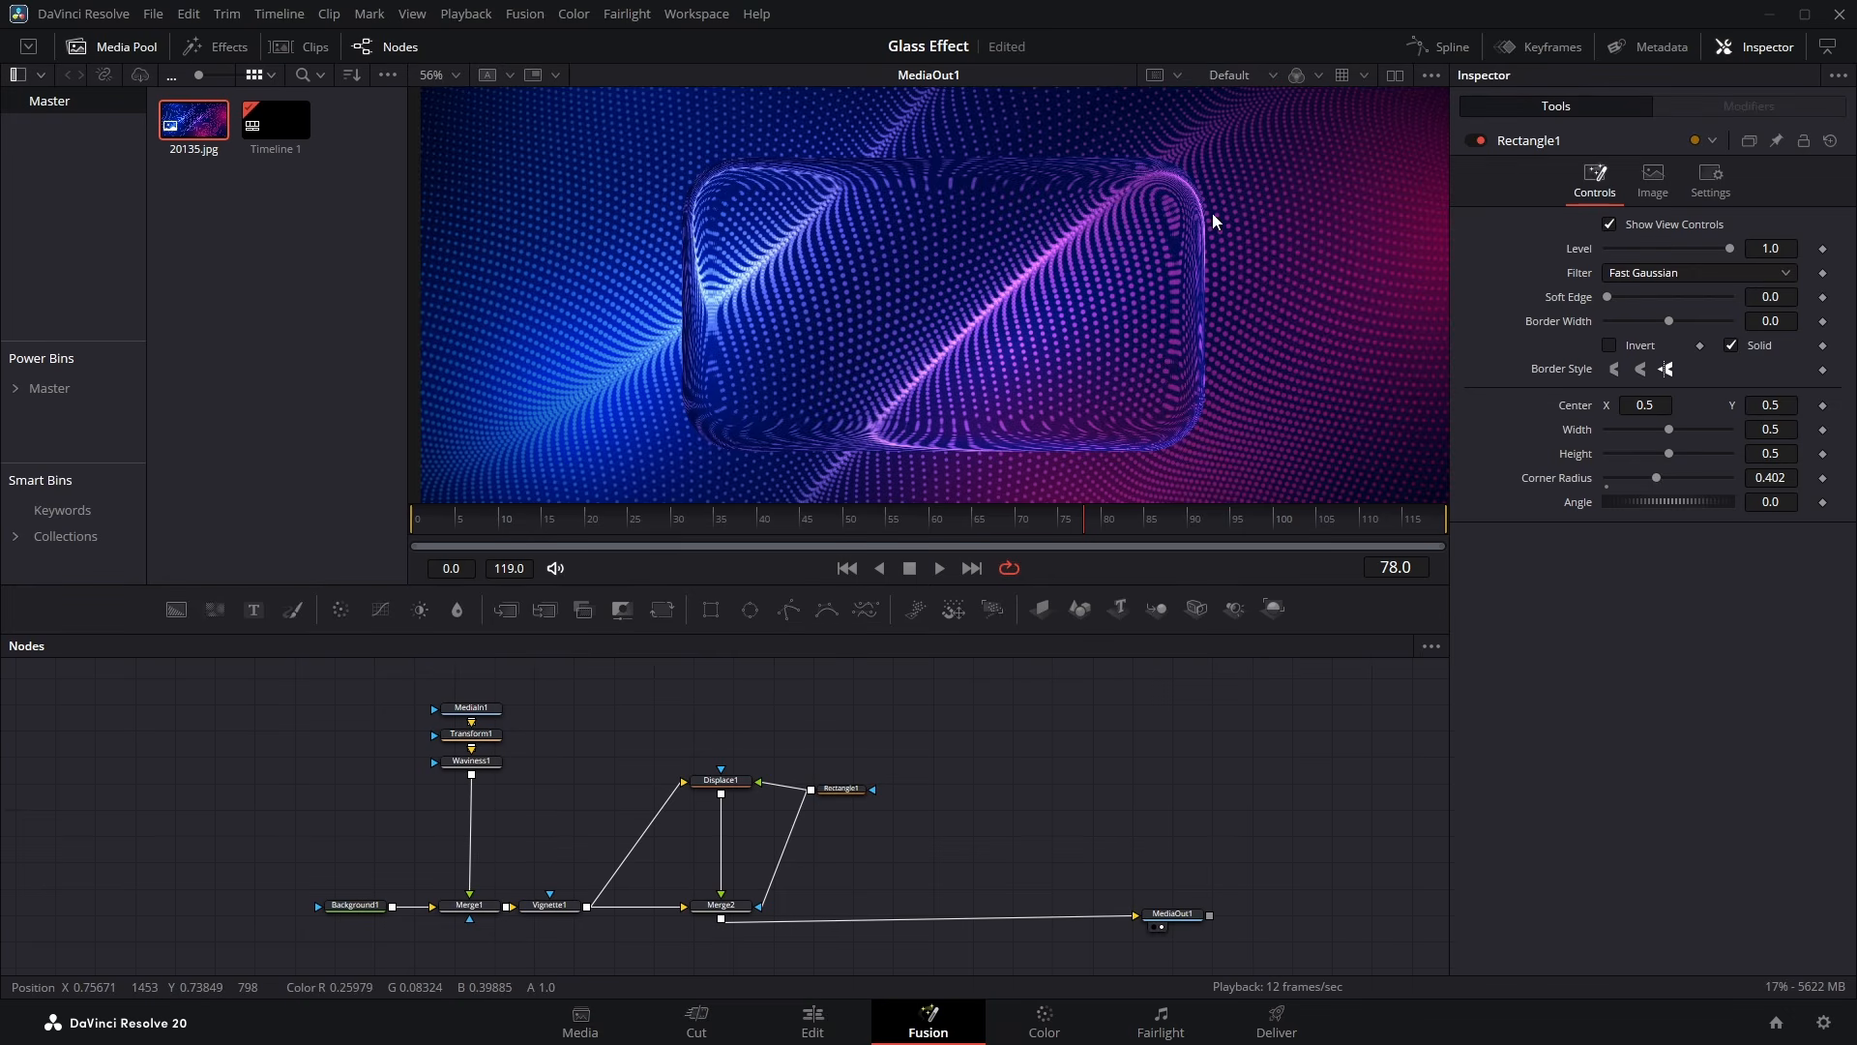
{"action": "left_click_drag", "start_coordinate": [1055, 218], "coordinate": [1052, 143]}
Set the light power of Displace1 to 3
{"action": "left_click", "coordinate": [731, 785]}
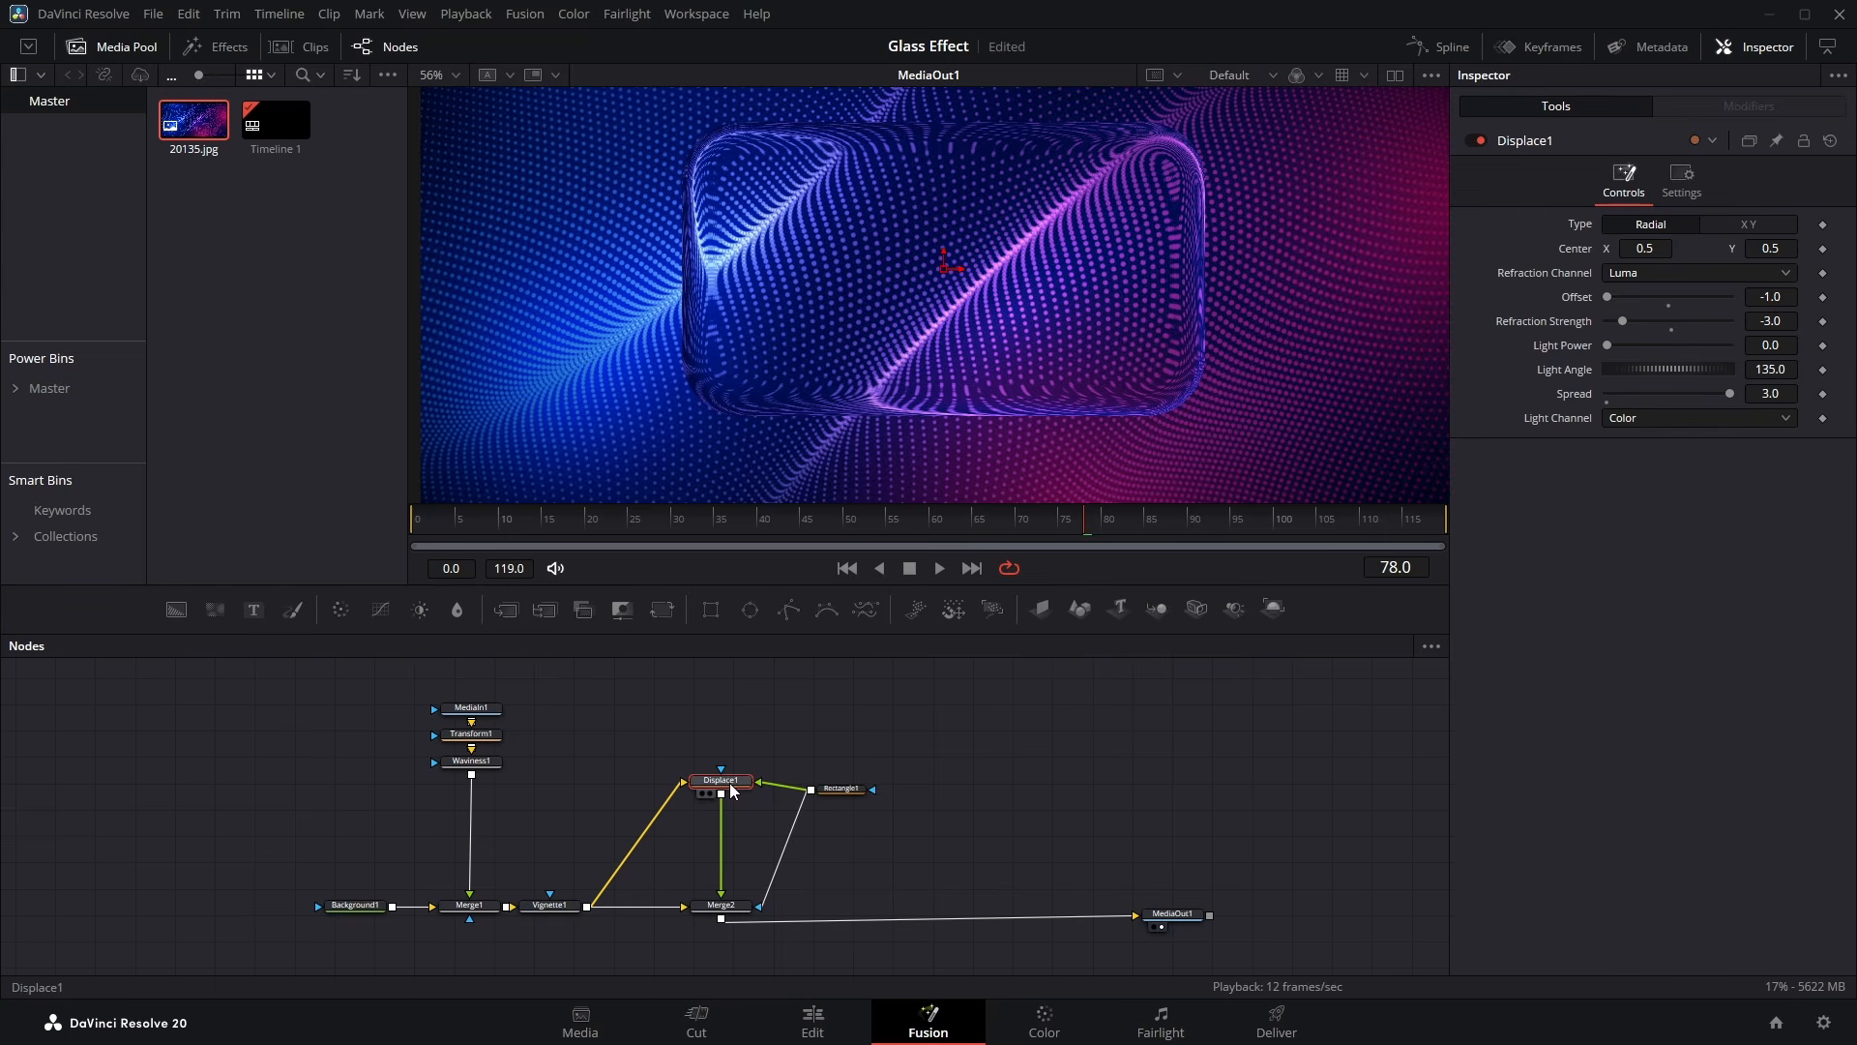
{"action": "left_click_drag", "start_coordinate": [1607, 345], "coordinate": [1725, 339]}
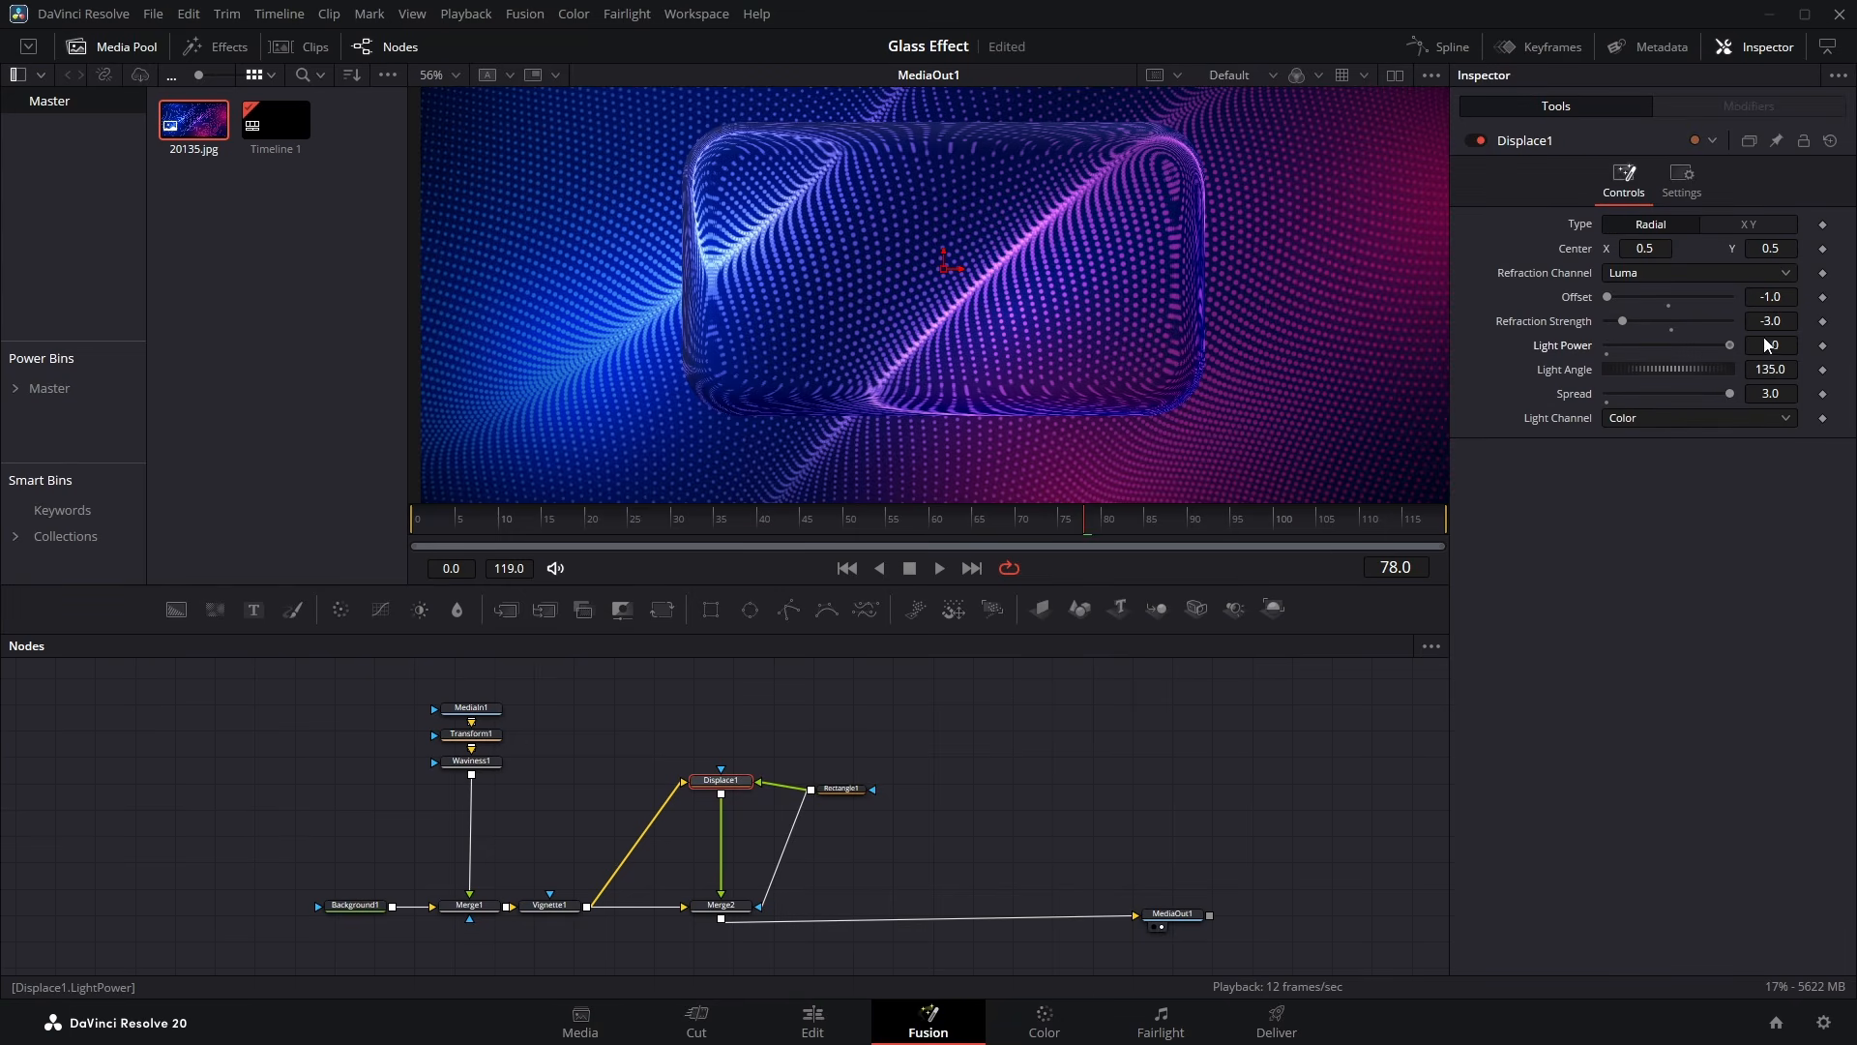
{"action": "left_click_drag", "start_coordinate": [1206, 232], "coordinate": [1158, 264]}
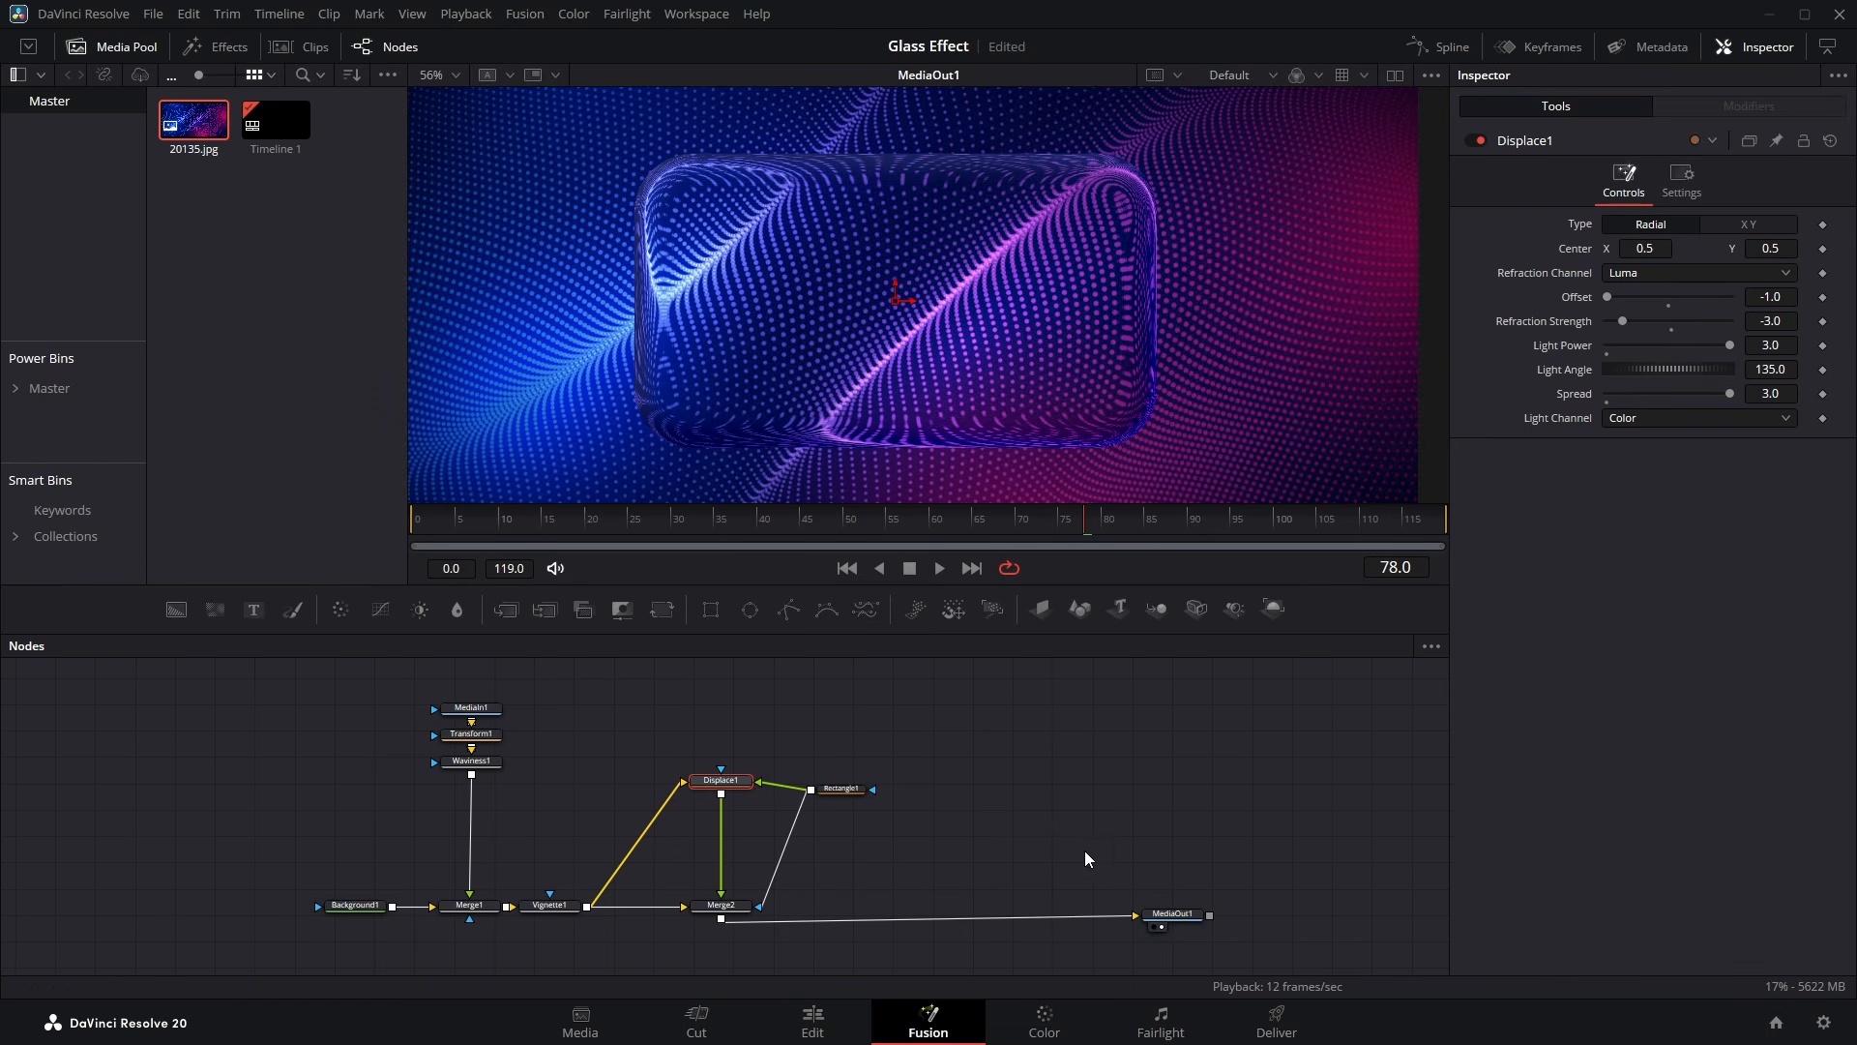
Move MediaOut1 farther from Merge2 and add a Text+ node merged over the Merge2 output
{"action": "left_click_drag", "start_coordinate": [1145, 915], "coordinate": [1292, 896]}
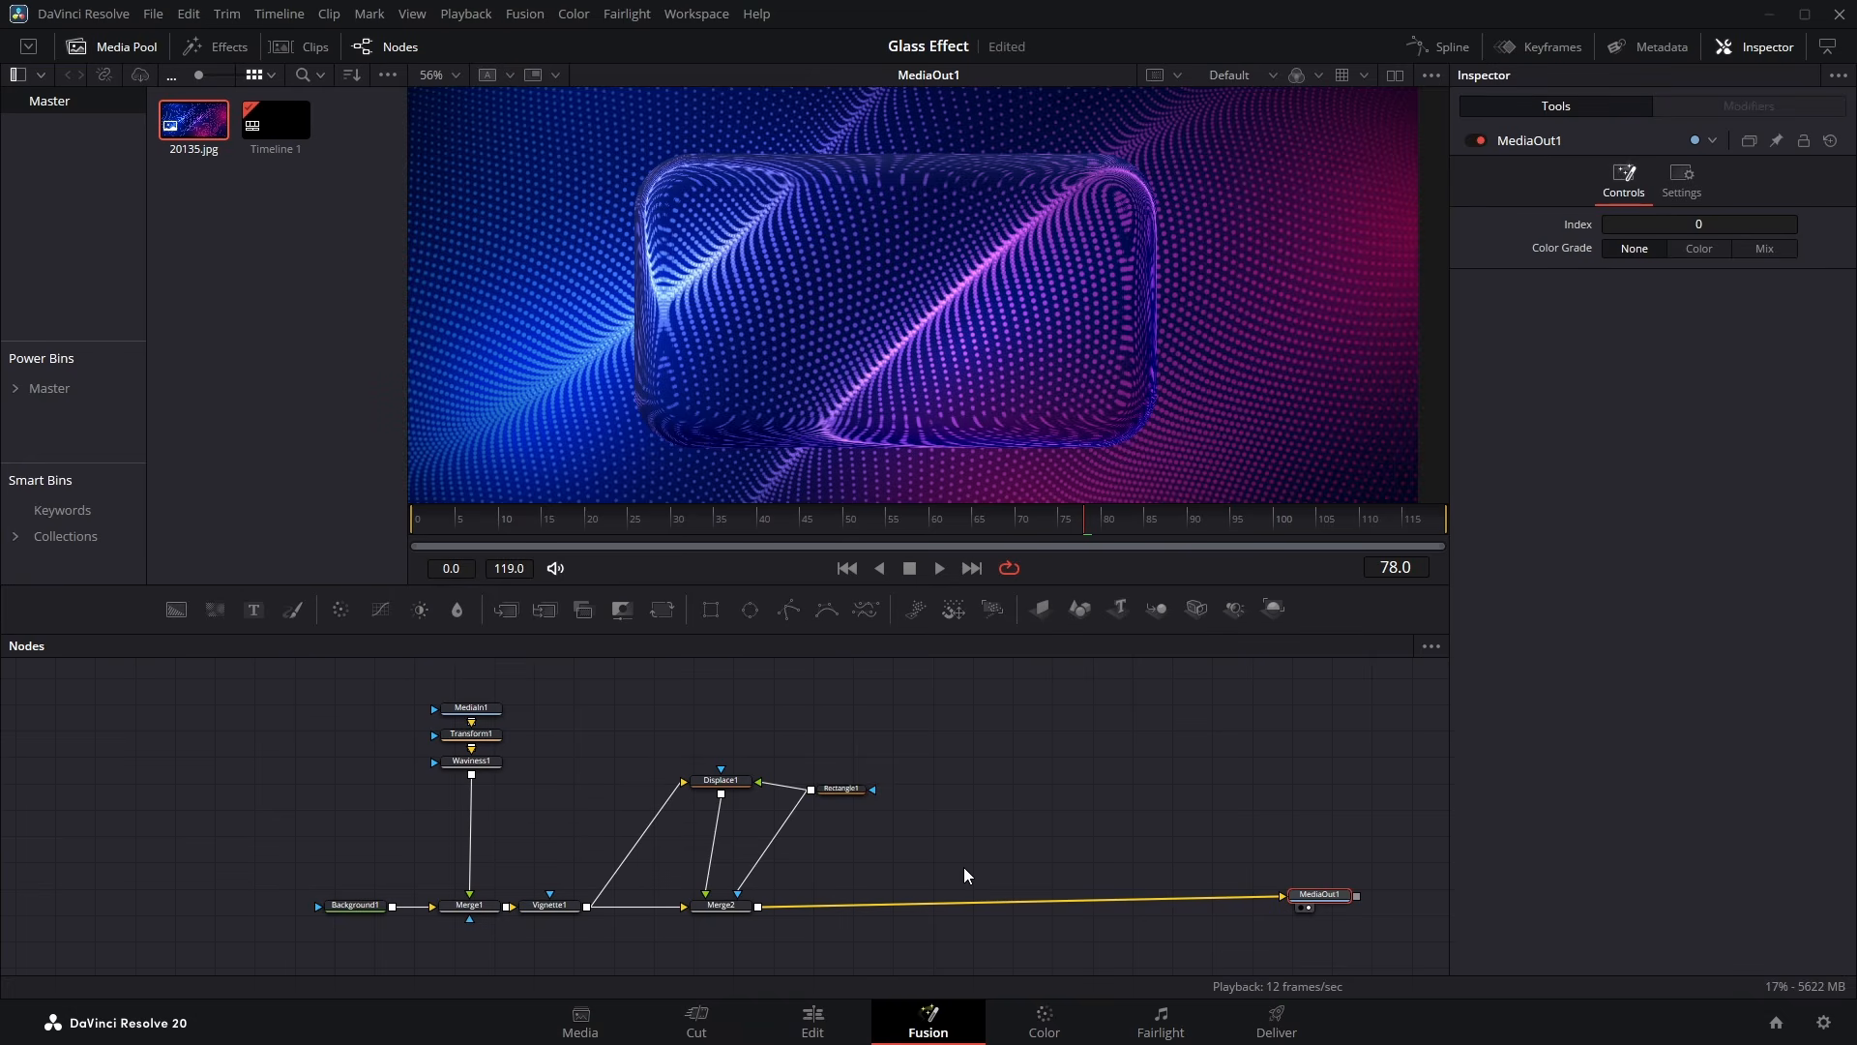
{"action": "key", "text": "shift+space"}
{"action": "type", "text": "displa"}
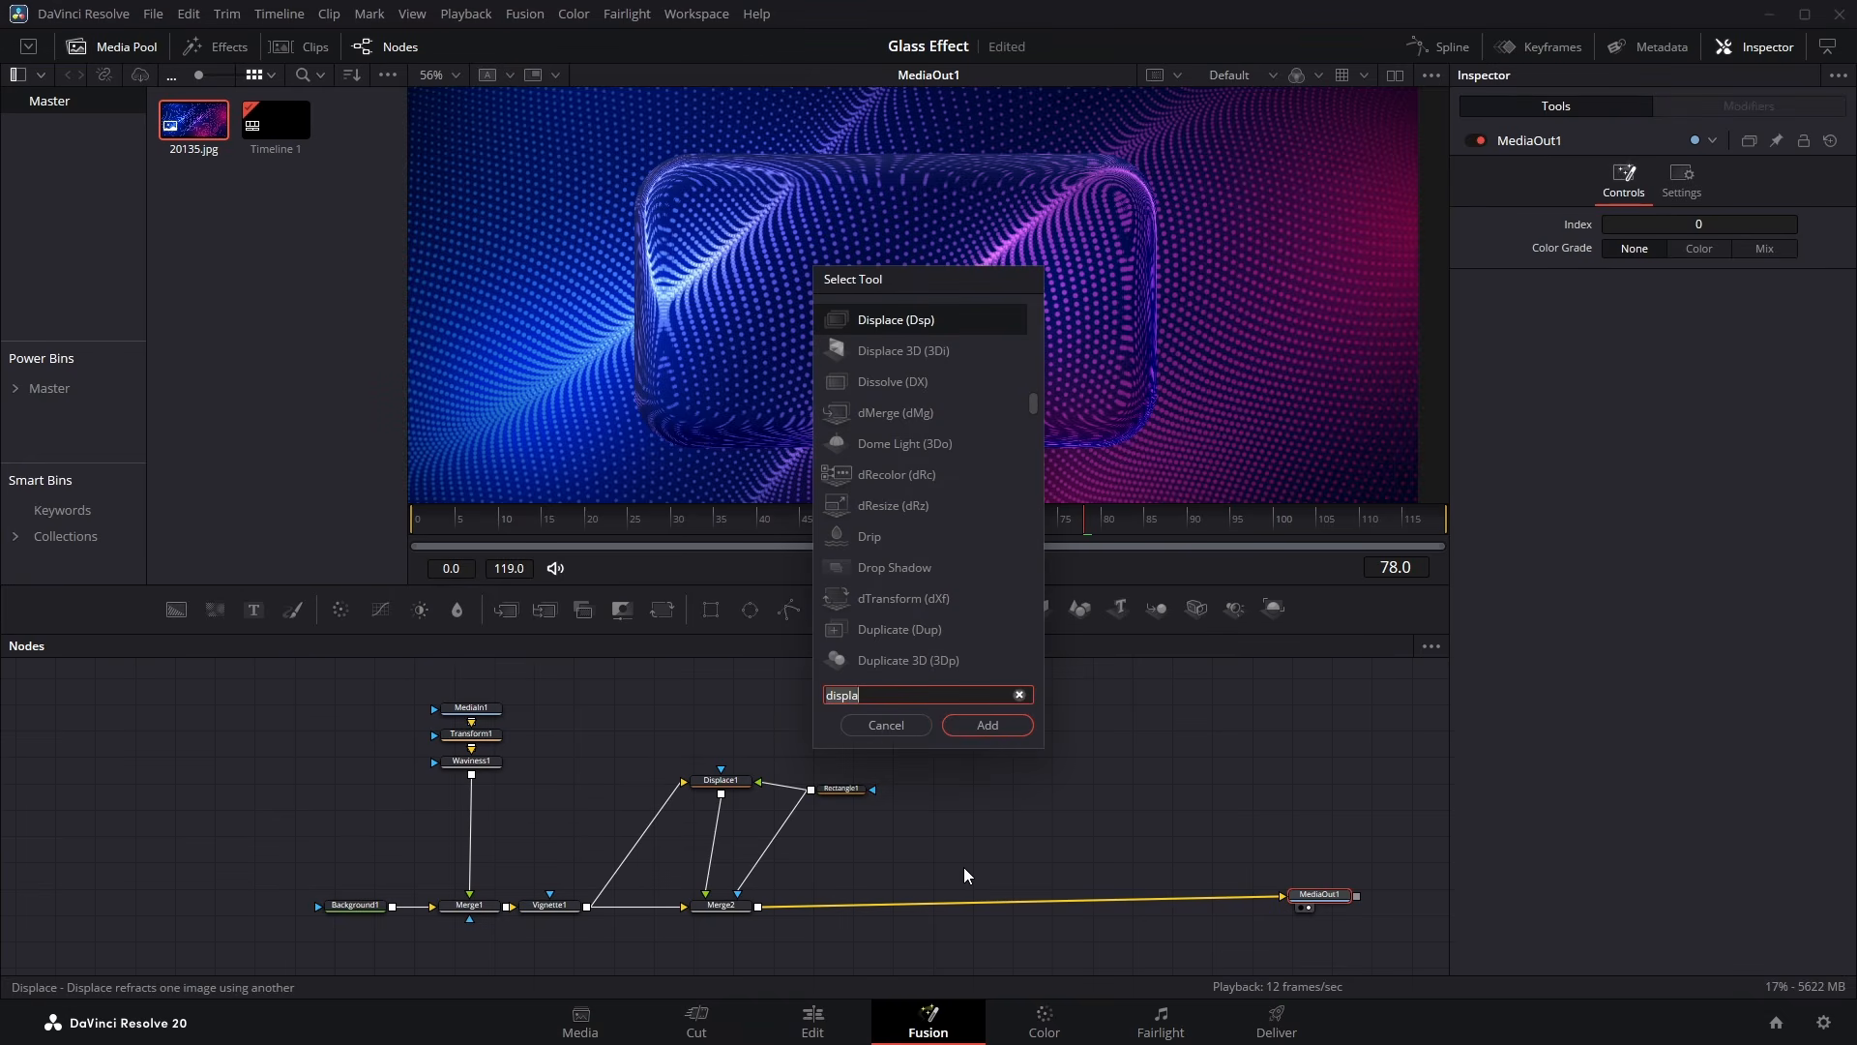
{"action": "key", "text": "BackSpace"}
{"action": "key", "text": "BackSpace"}
{"action": "key", "text": "BackSpace"}
{"action": "key", "text": "BackSpace"}
{"action": "key", "text": "BackSpace"}
{"action": "key", "text": "BackSpace"}
{"action": "type", "text": "text"}
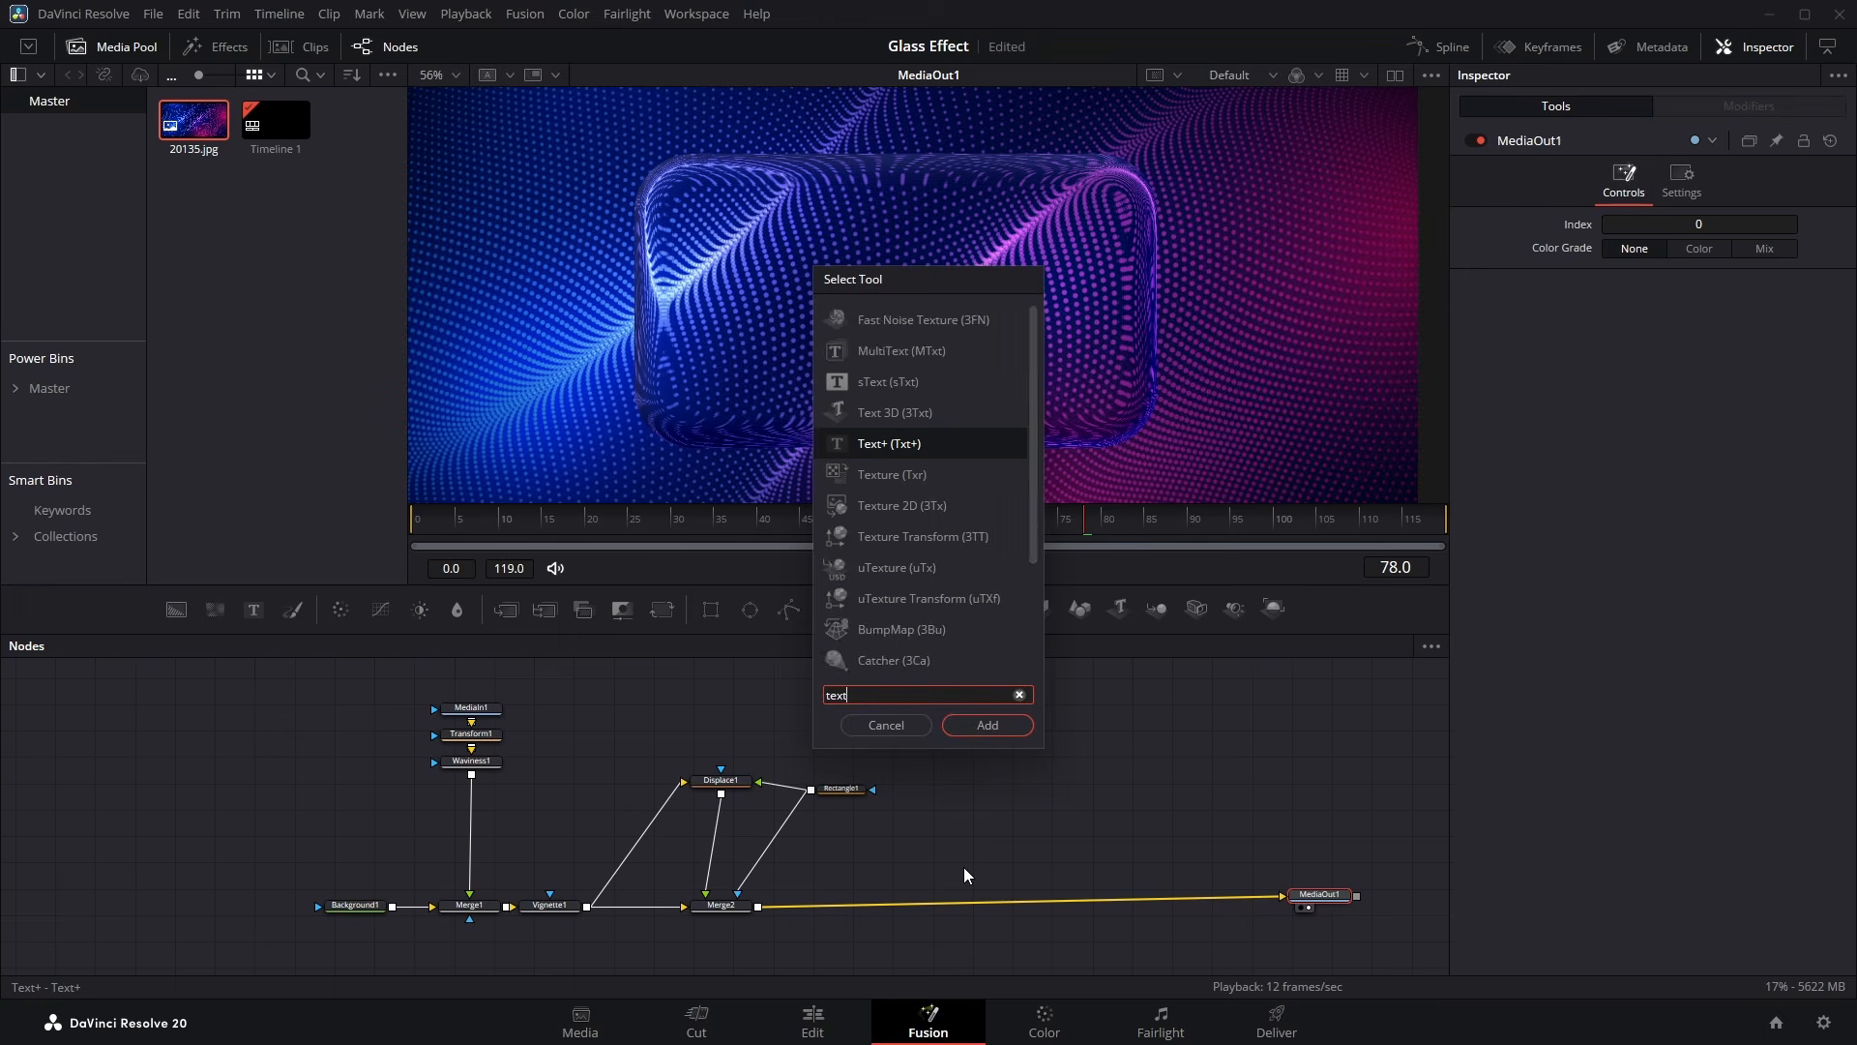
{"action": "key", "text": "Return"}
{"action": "left_click", "coordinate": [878, 853]}
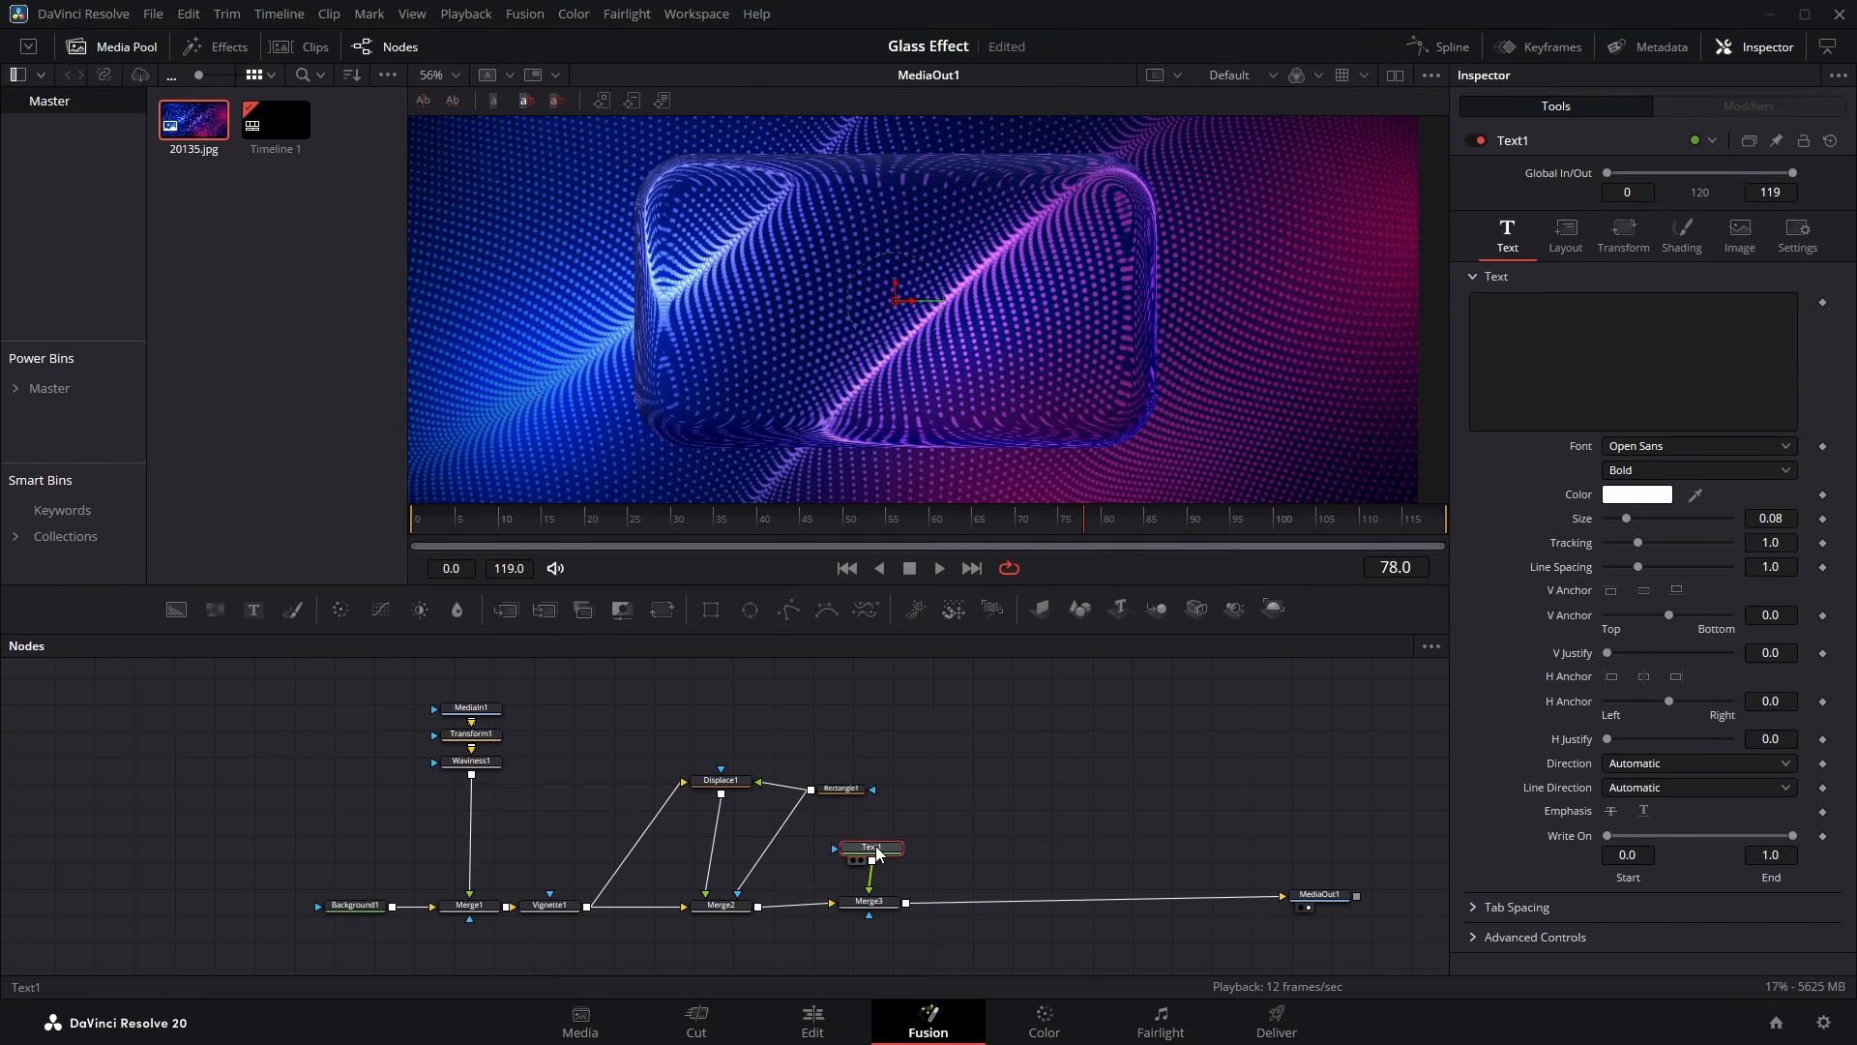
Enter GLASS and EFFECT on two separate lines as the content of Text1
{"action": "left_click", "coordinate": [1563, 385]}
{"action": "type", "text": "G"}
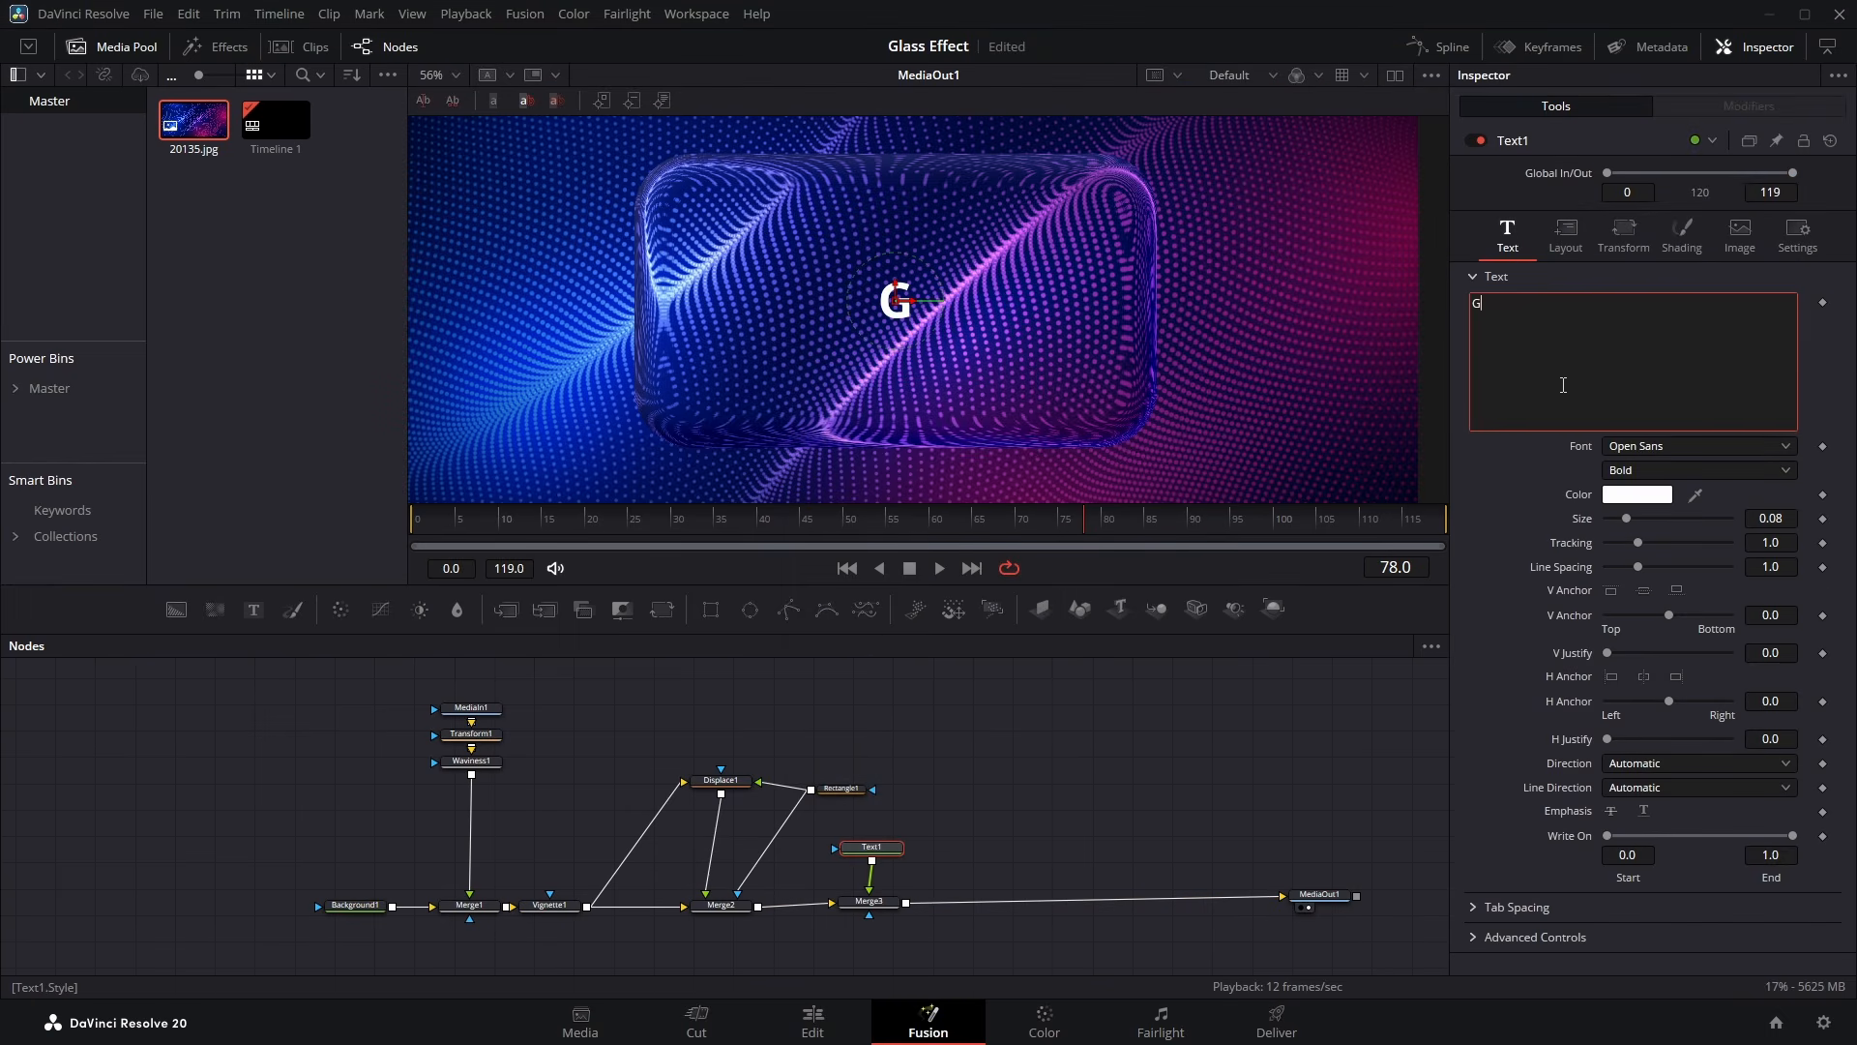
{"action": "type", "text": "LASS"}
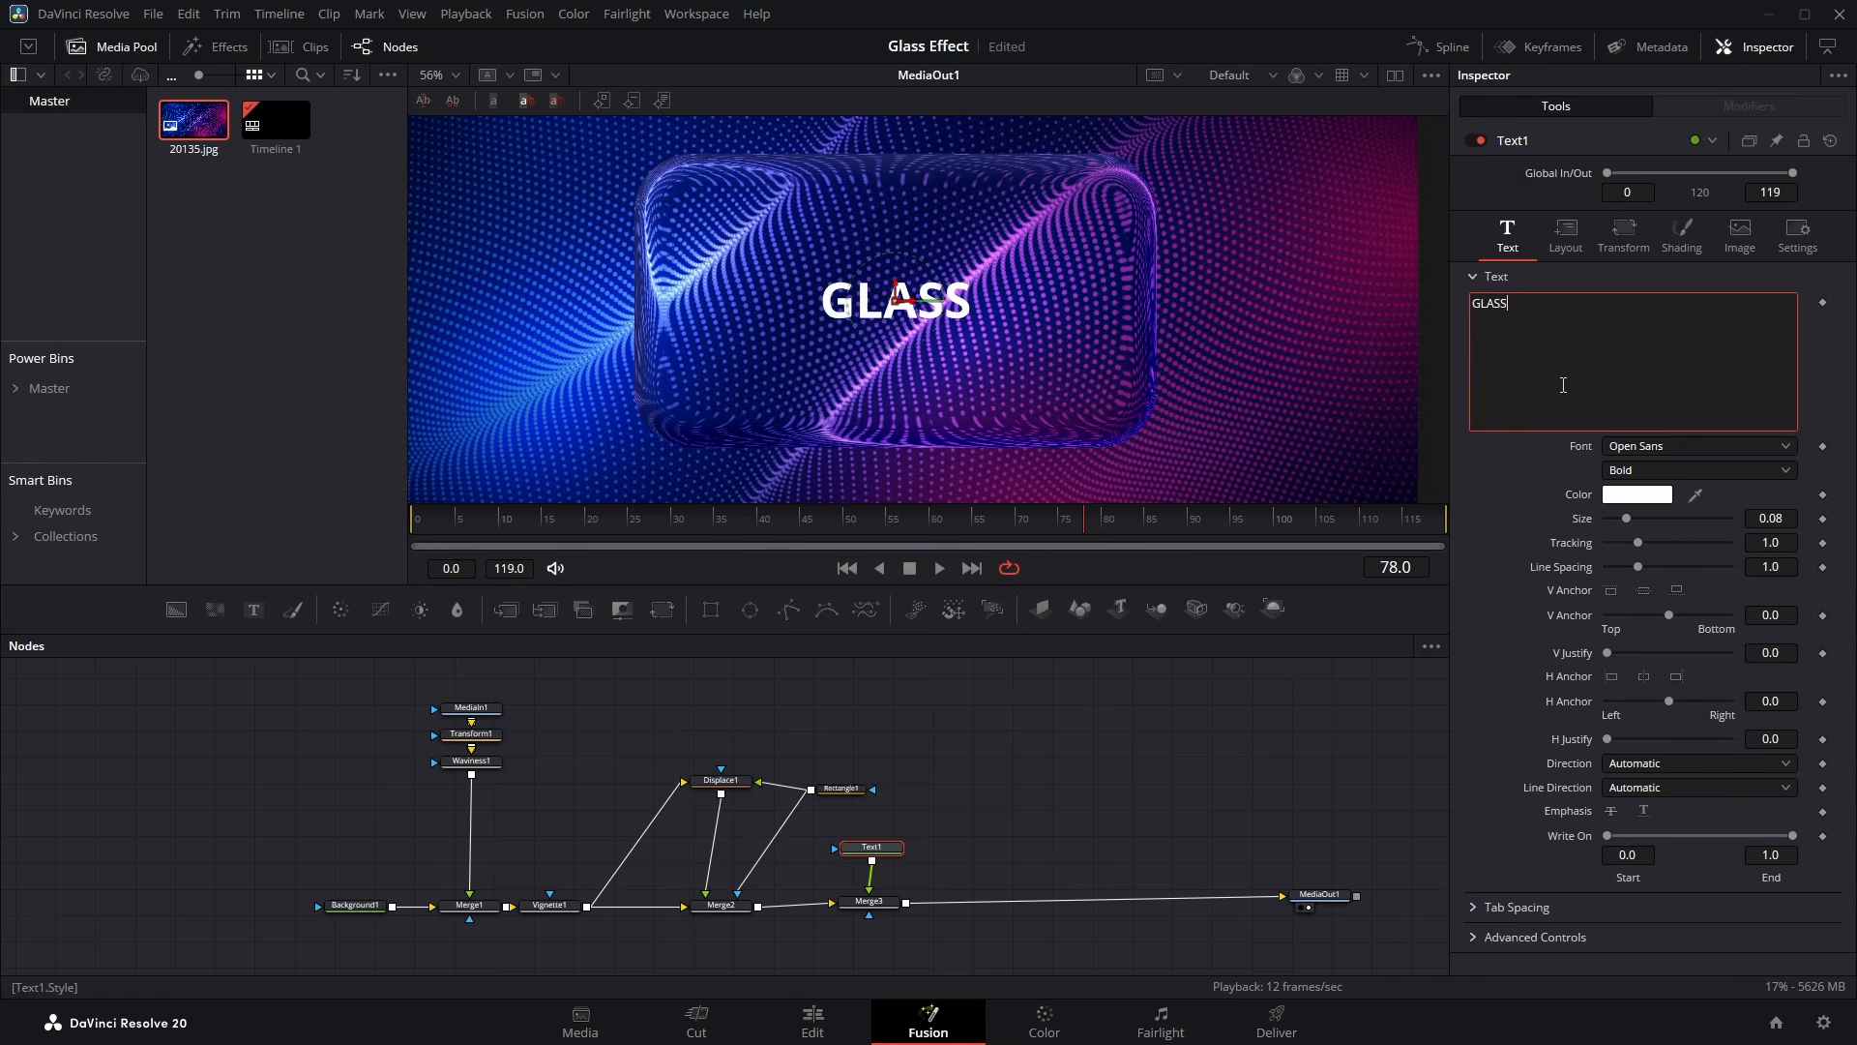
{"action": "key", "text": "Return"}
{"action": "type", "text": "EFFECT"}
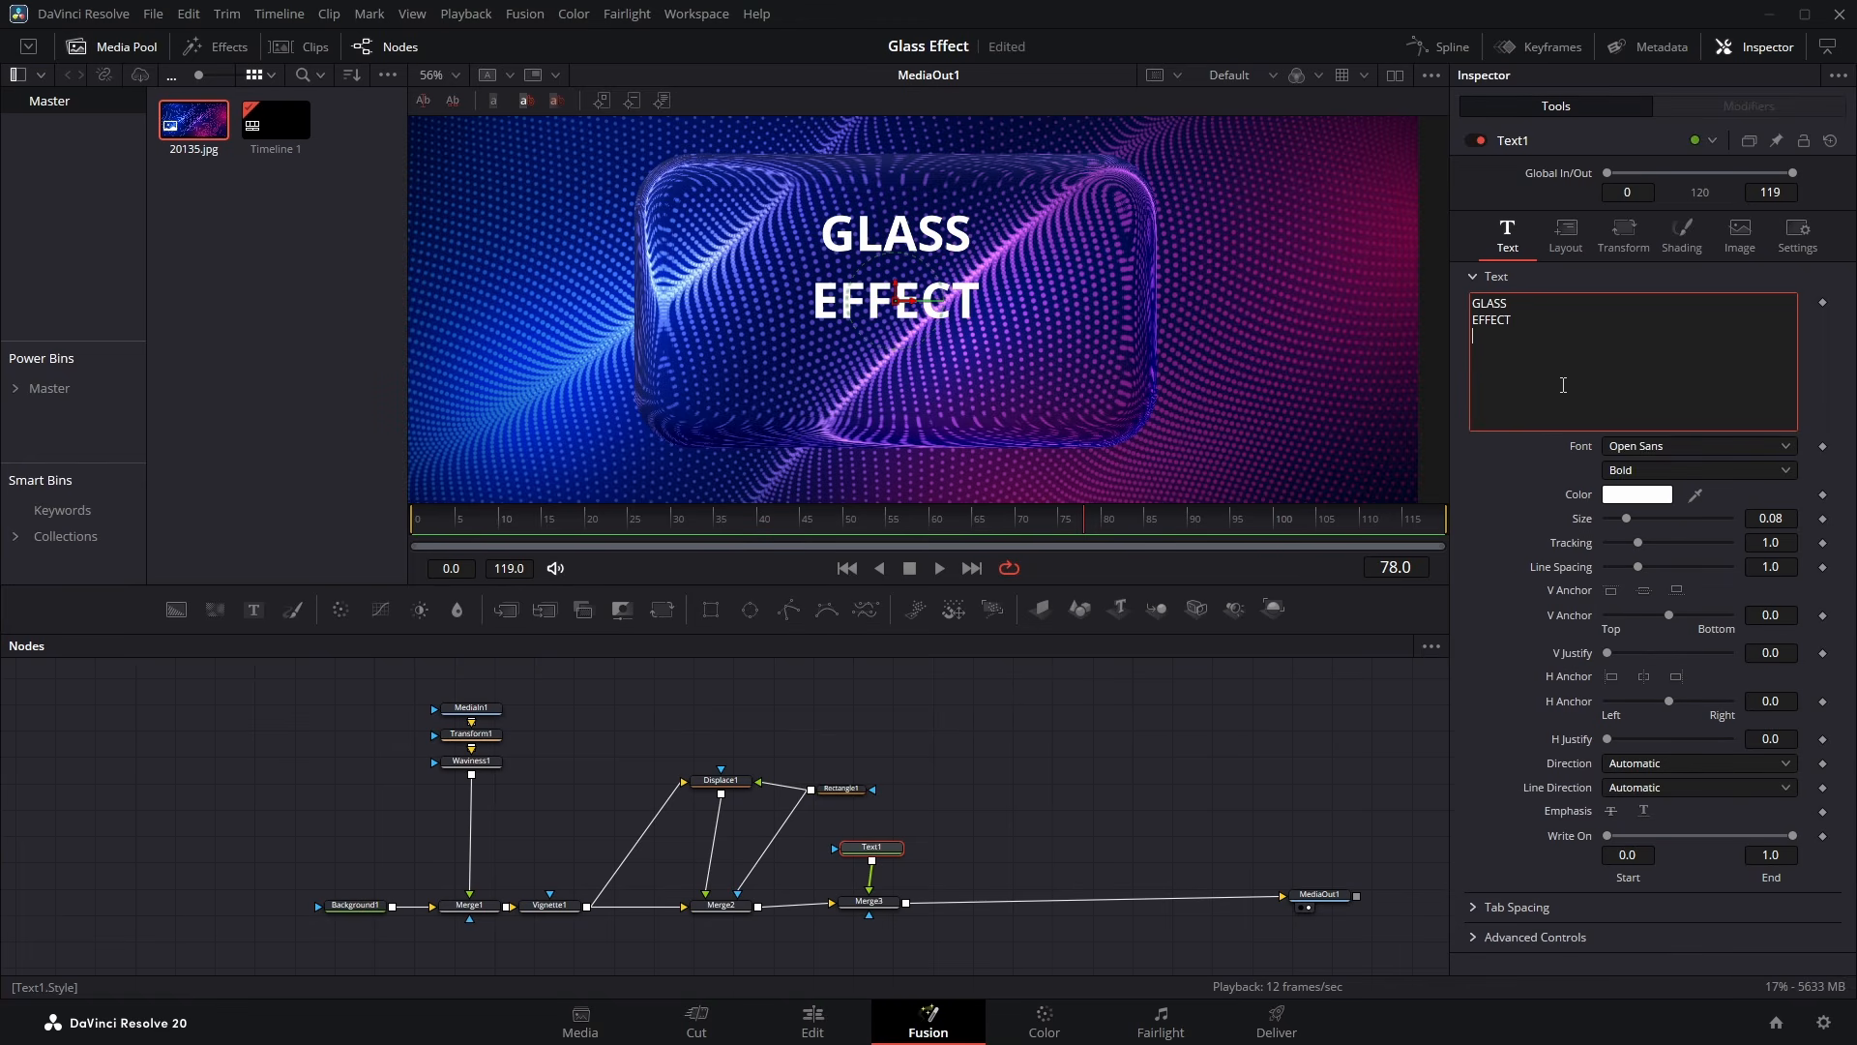
Change the Text1 font to Basement Grotesque and enlarge the text to a size of about 0.1
{"action": "left_click", "coordinate": [1683, 446]}
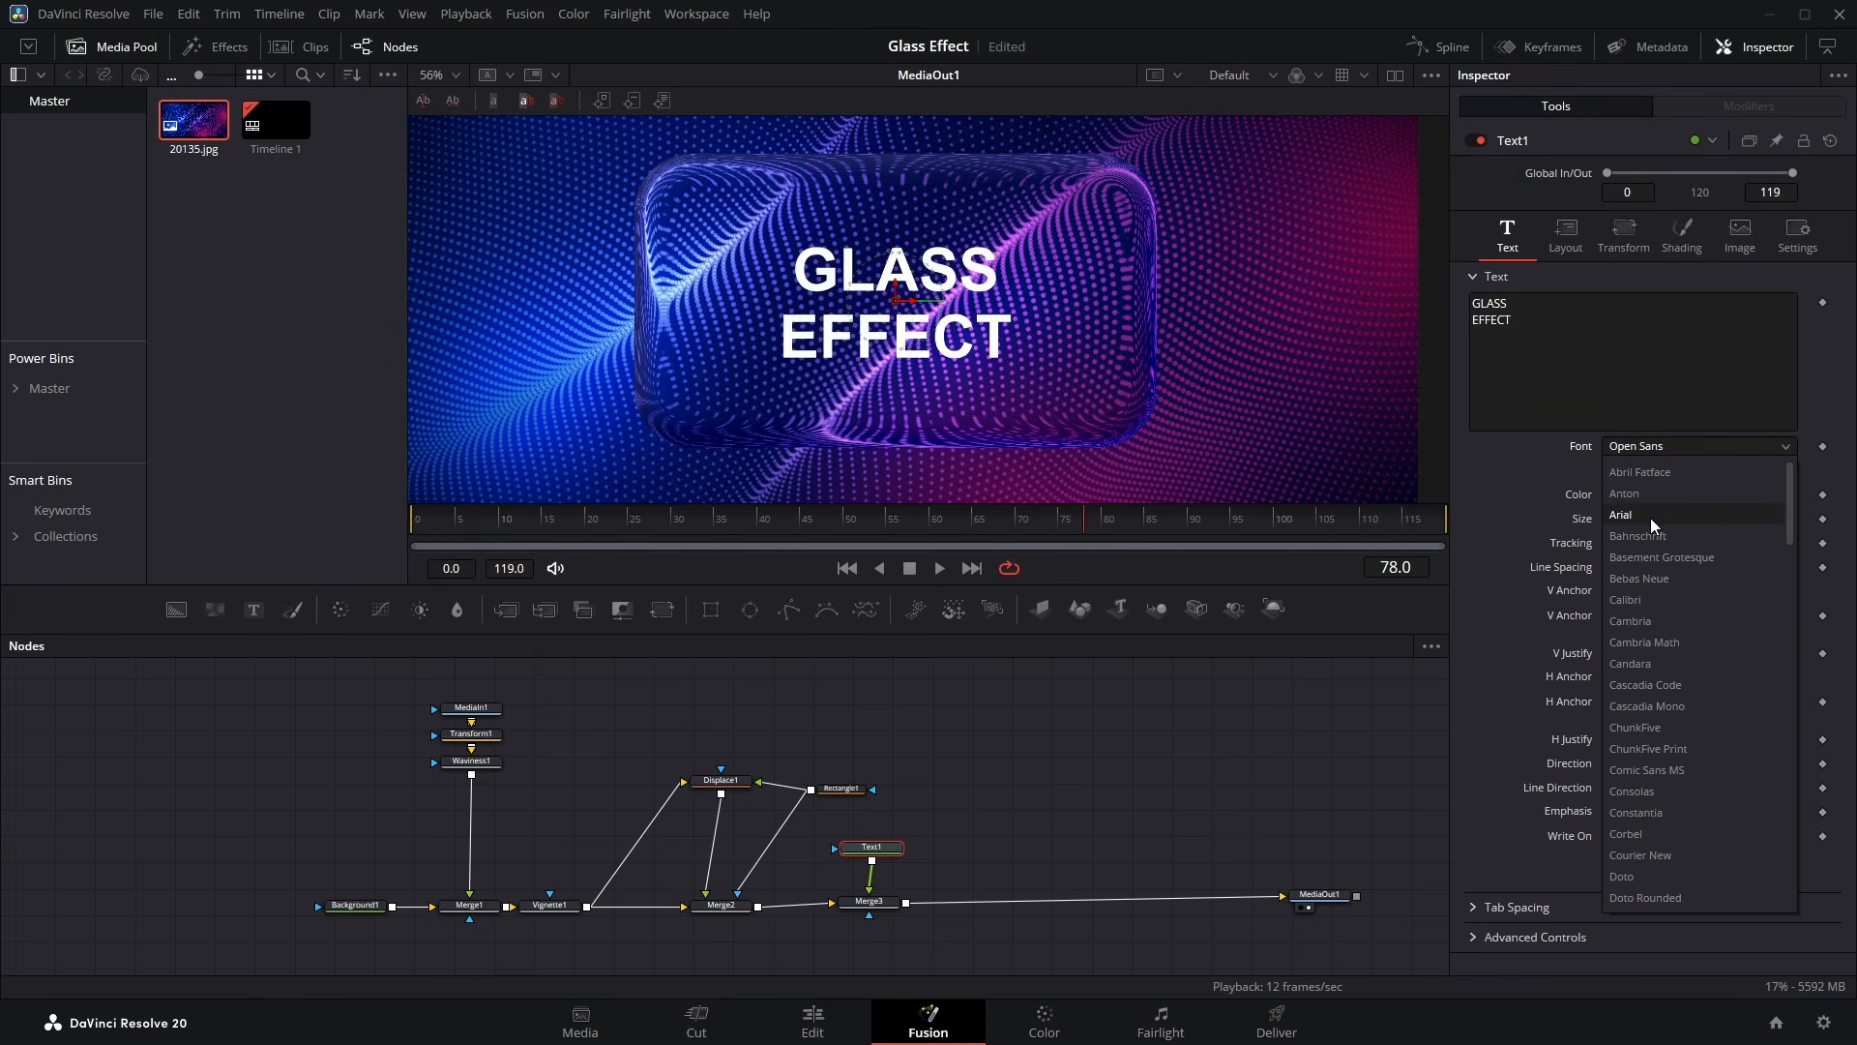
{"action": "left_click", "coordinate": [1652, 559]}
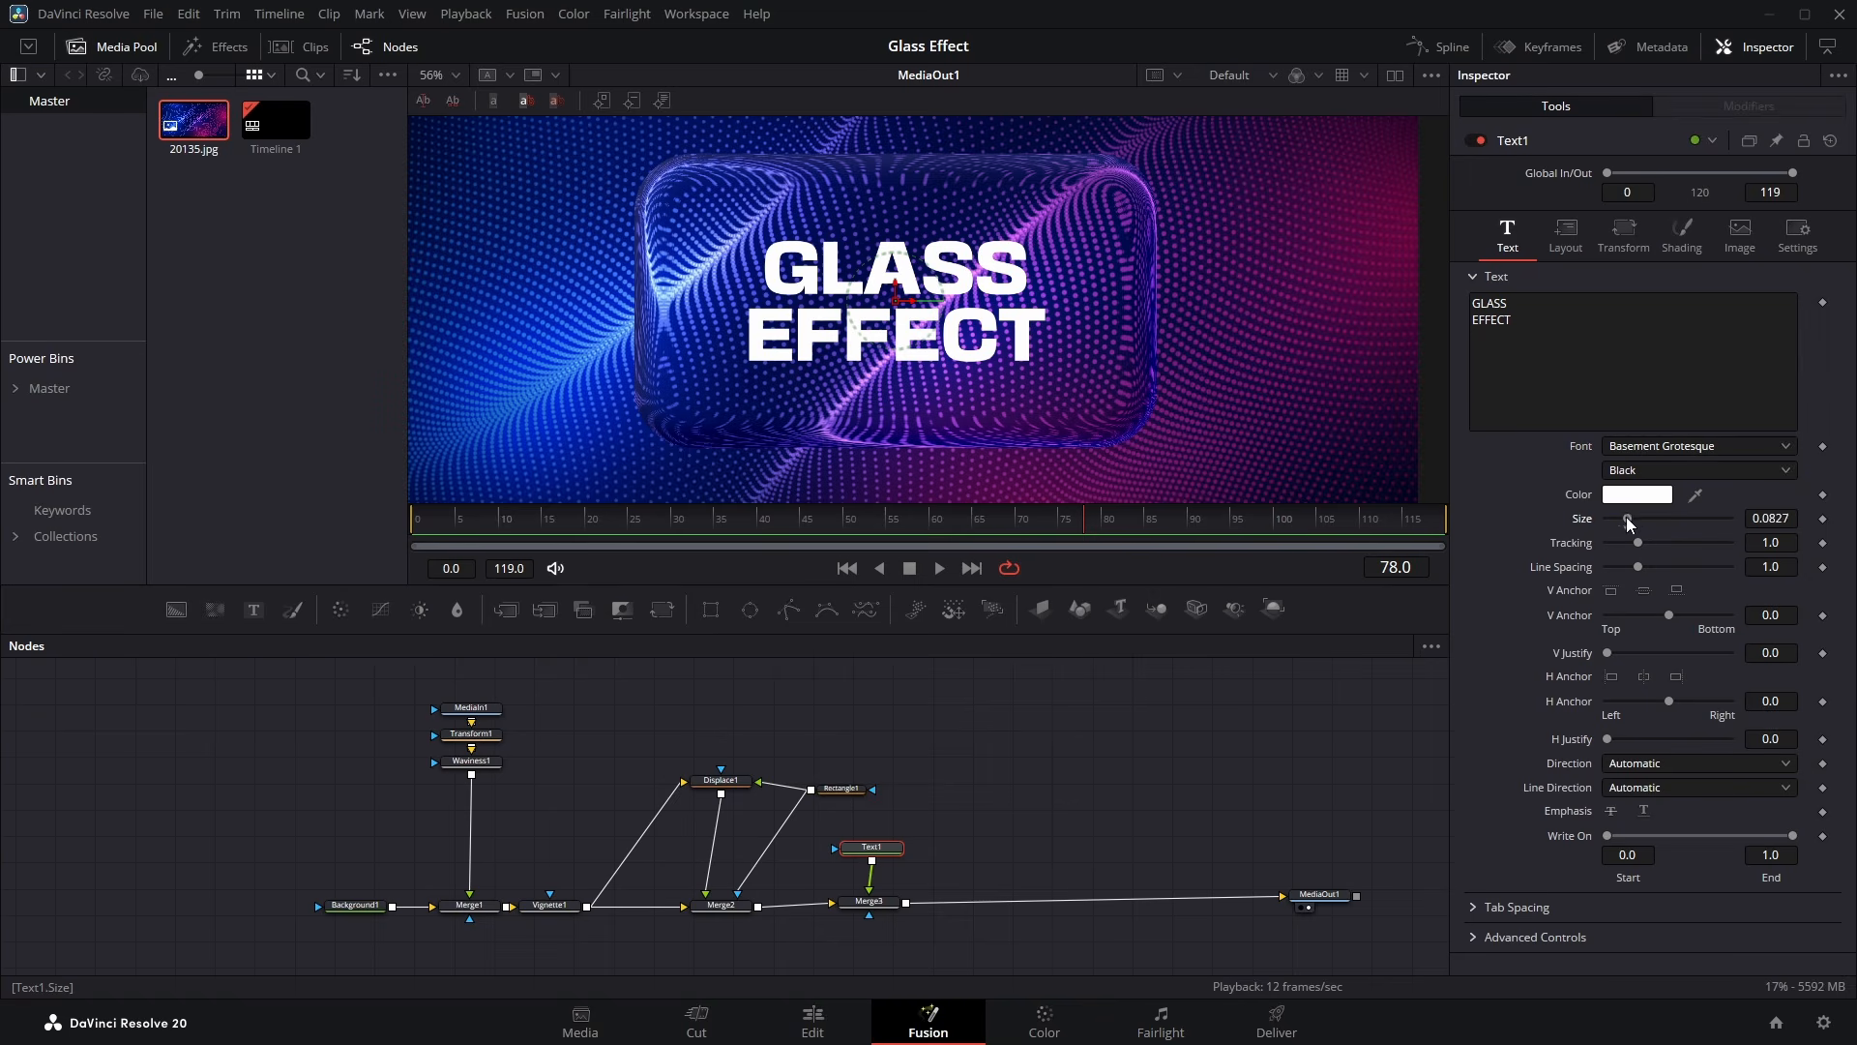
{"action": "left_click_drag", "start_coordinate": [1626, 519], "coordinate": [1633, 519]}
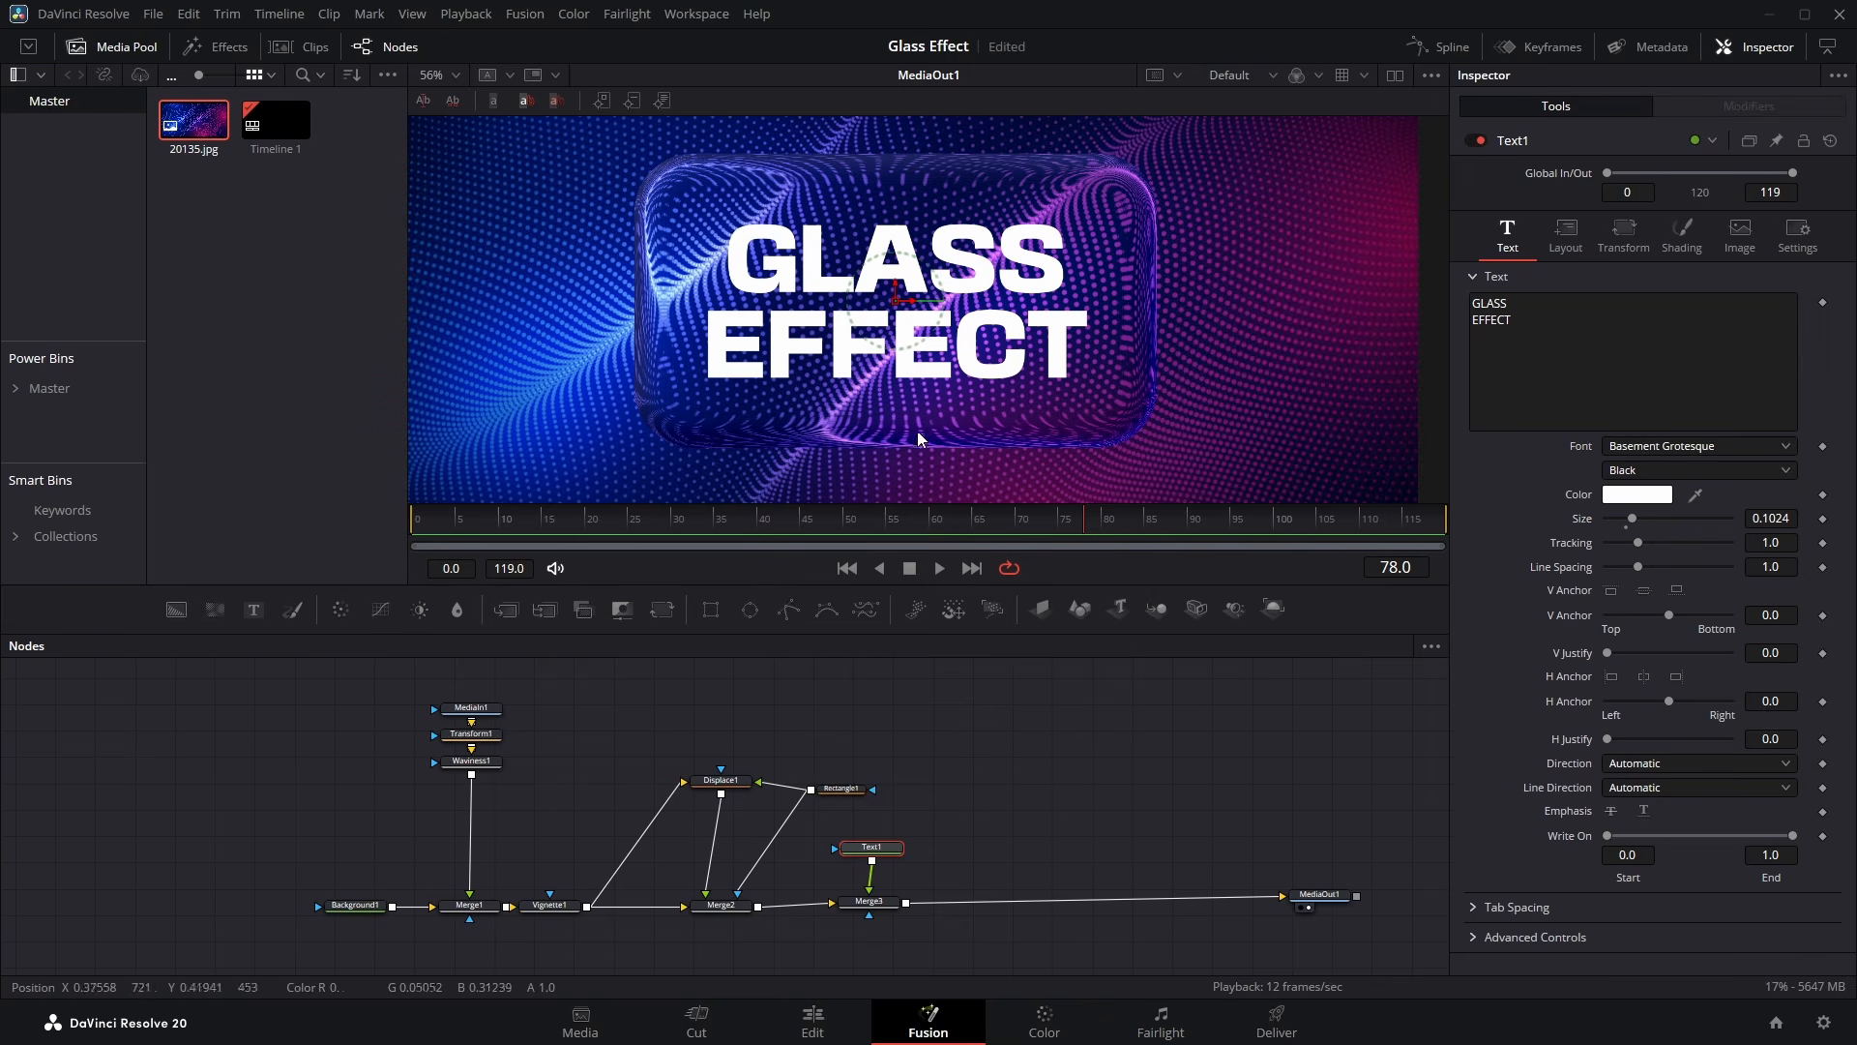
Insert a Blur node between Vignette1 and Displace1 and set its blur size to 1.4
{"action": "left_click", "coordinate": [600, 817]}
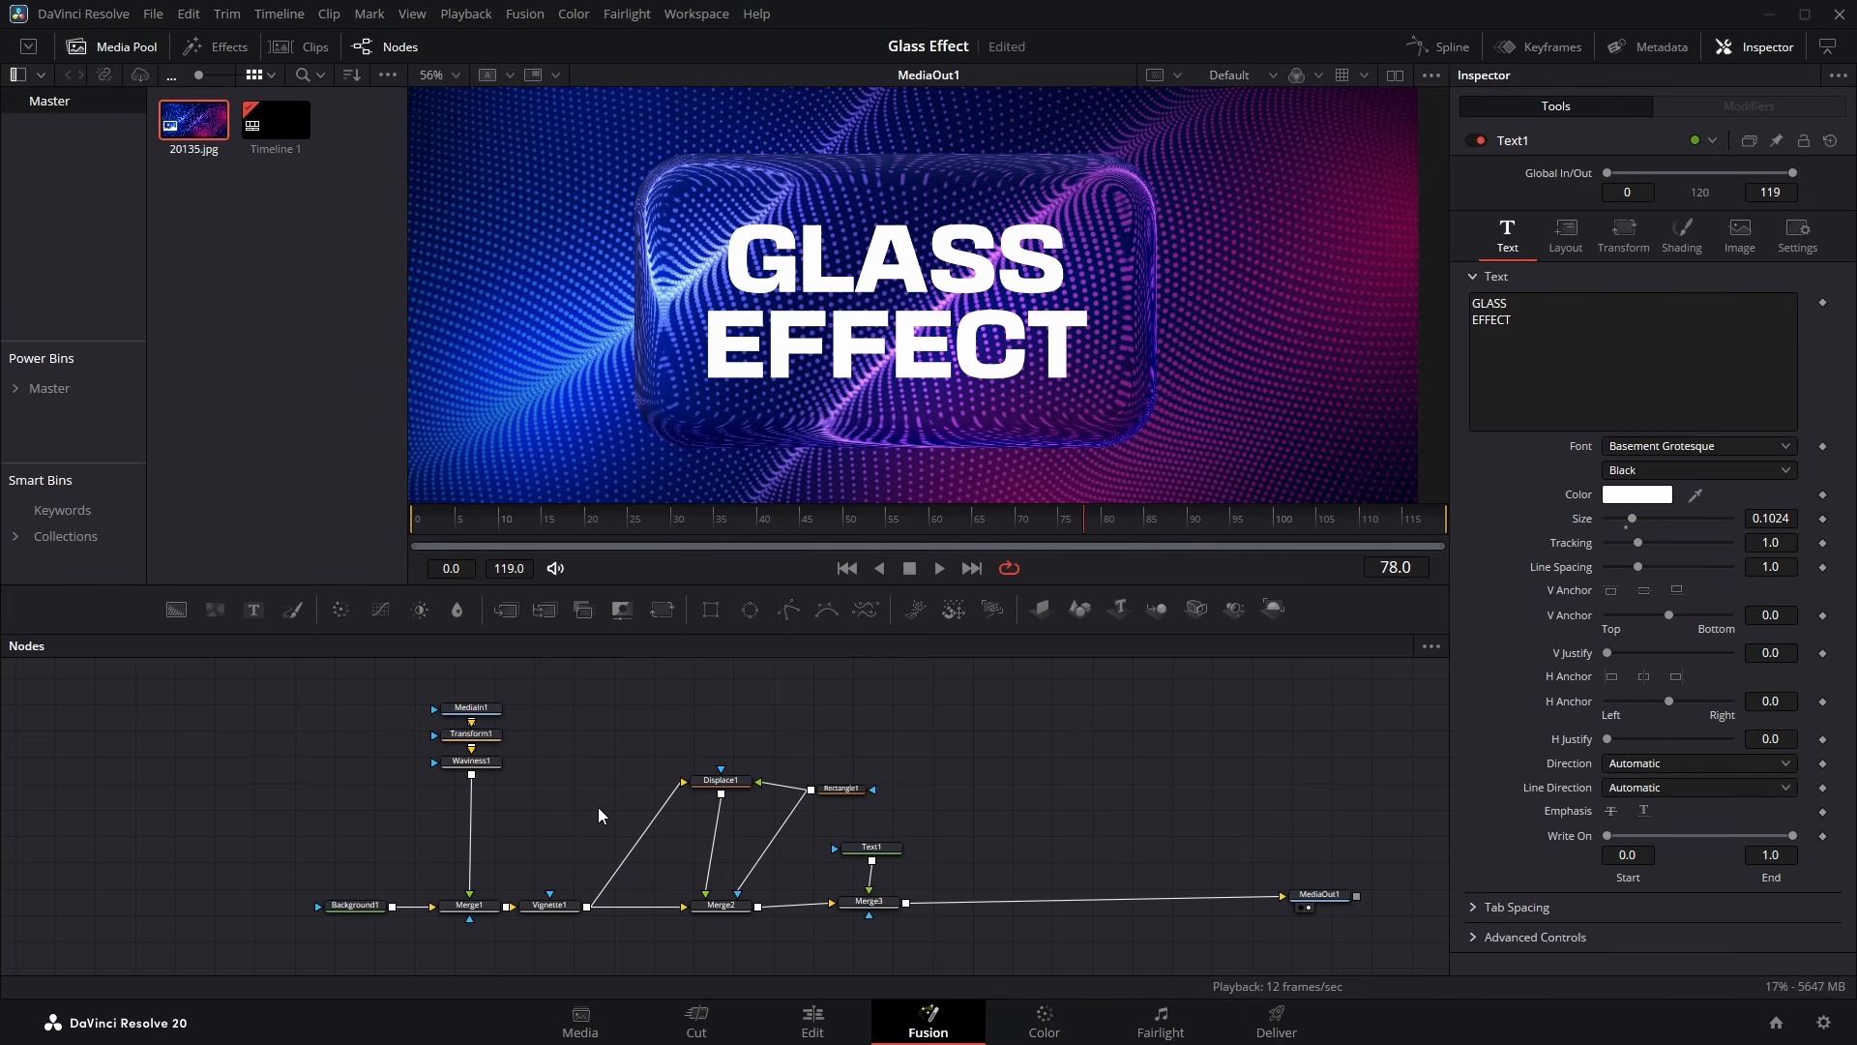
{"action": "key", "text": "shift+space"}
{"action": "type", "text": "text"}
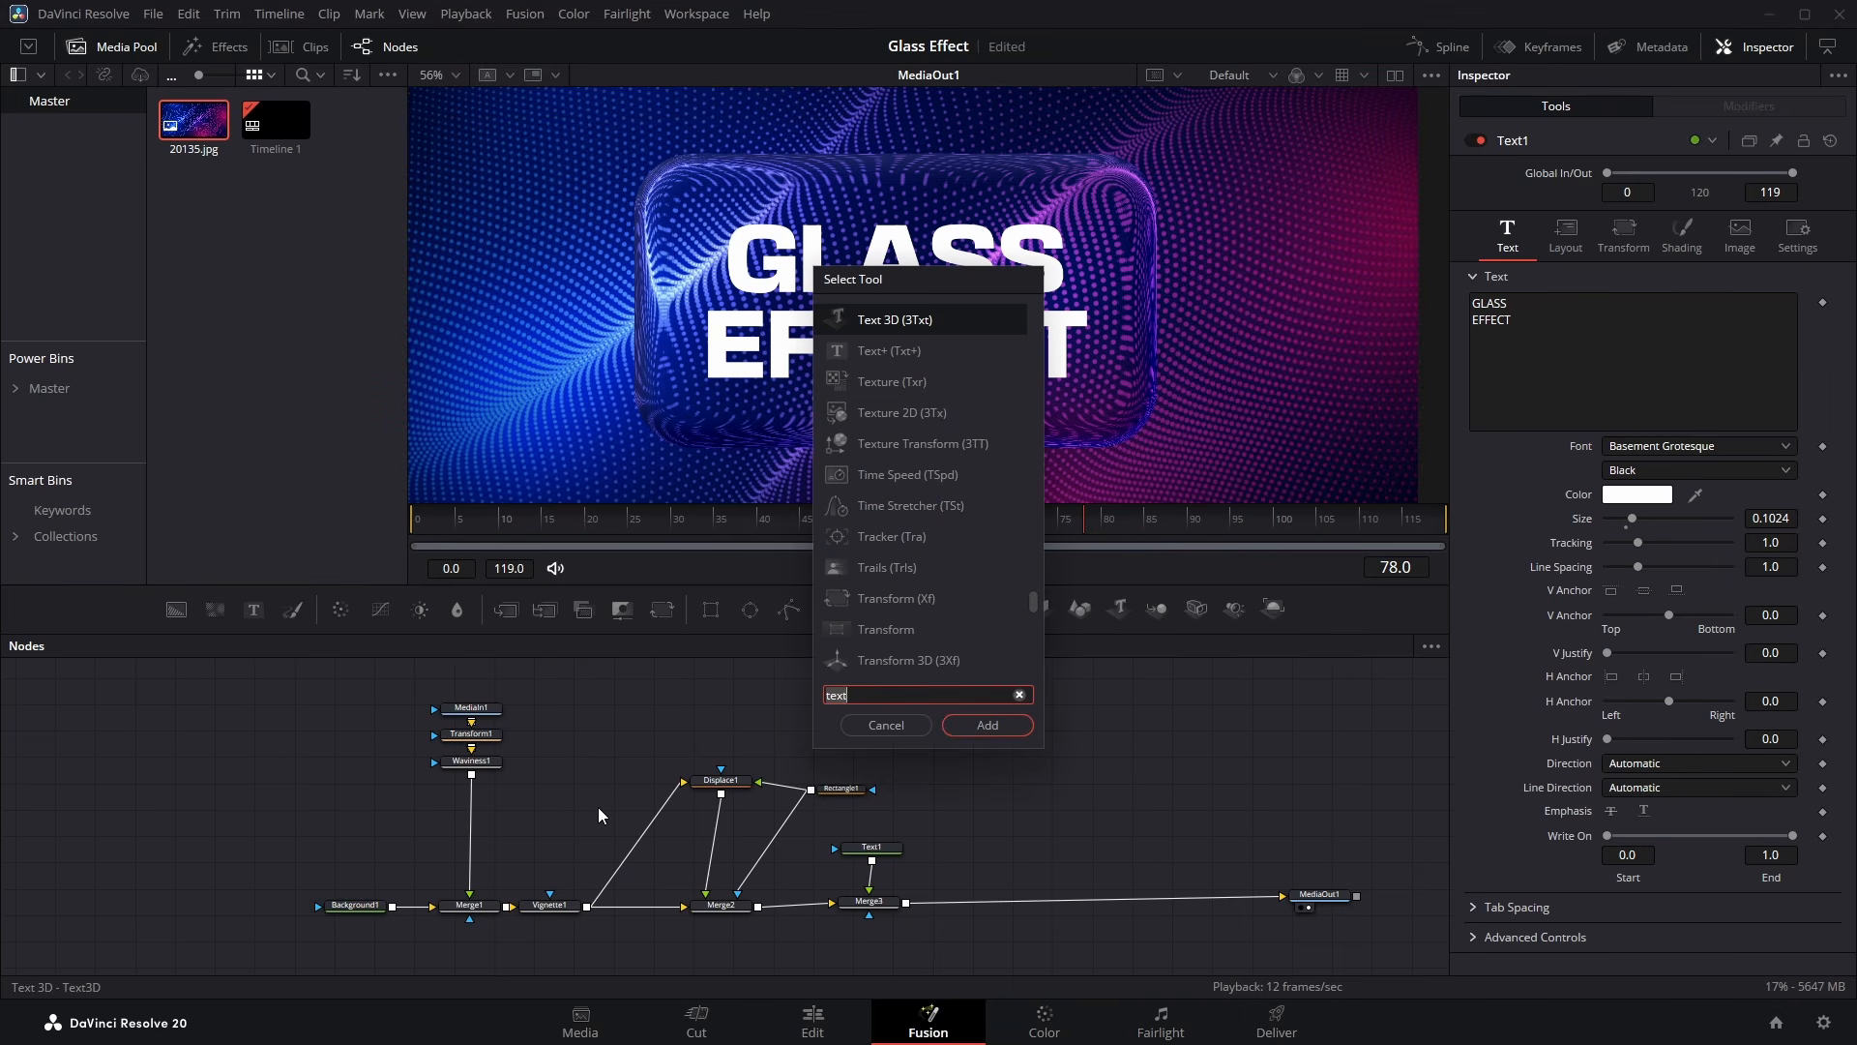
{"action": "key", "text": "BackSpace"}
{"action": "key", "text": "BackSpace"}
{"action": "key", "text": "BackSpace"}
{"action": "key", "text": "BackSpace"}
{"action": "type", "text": "blur"}
{"action": "key", "text": "Return"}
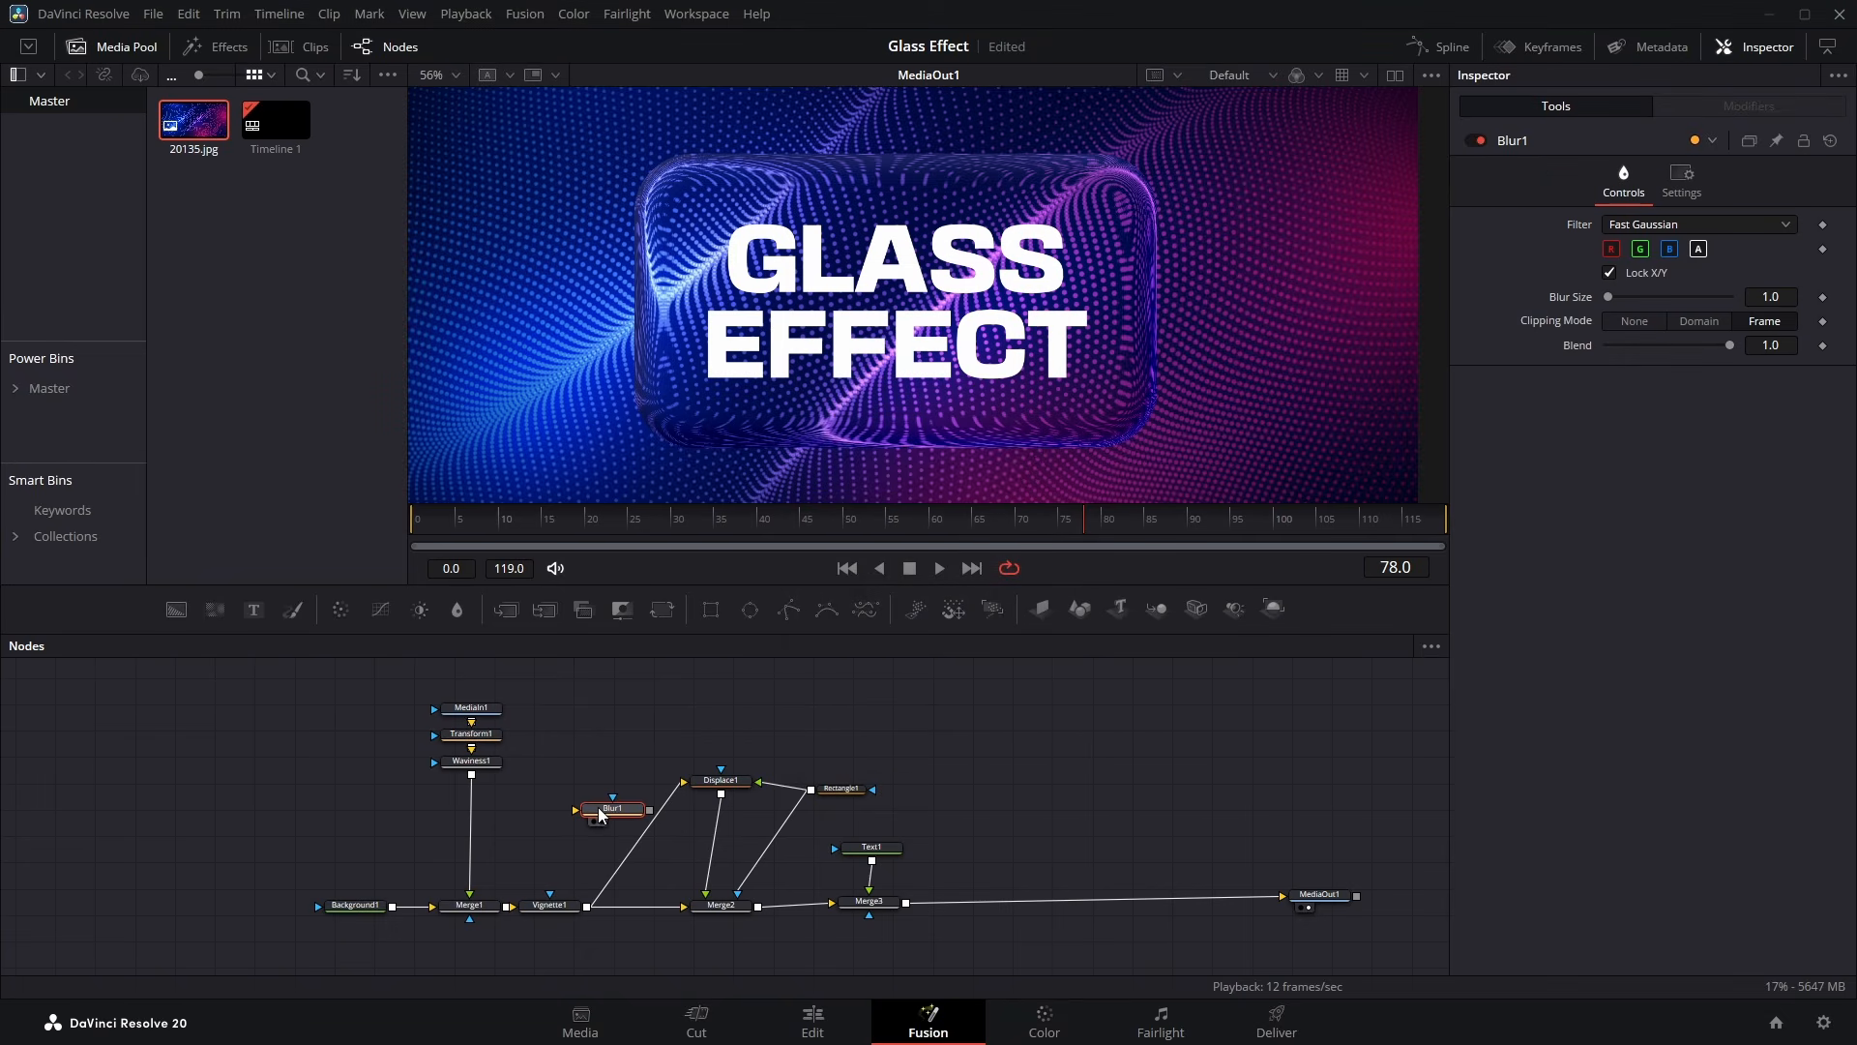
{"action": "mouse_move", "coordinate": [620, 820]}
{"action": "left_mouse_down"}
{"action": "mouse_move", "coordinate": [605, 813]}
{"action": "mouse_move", "coordinate": [641, 848]}
{"action": "left_mouse_up"}
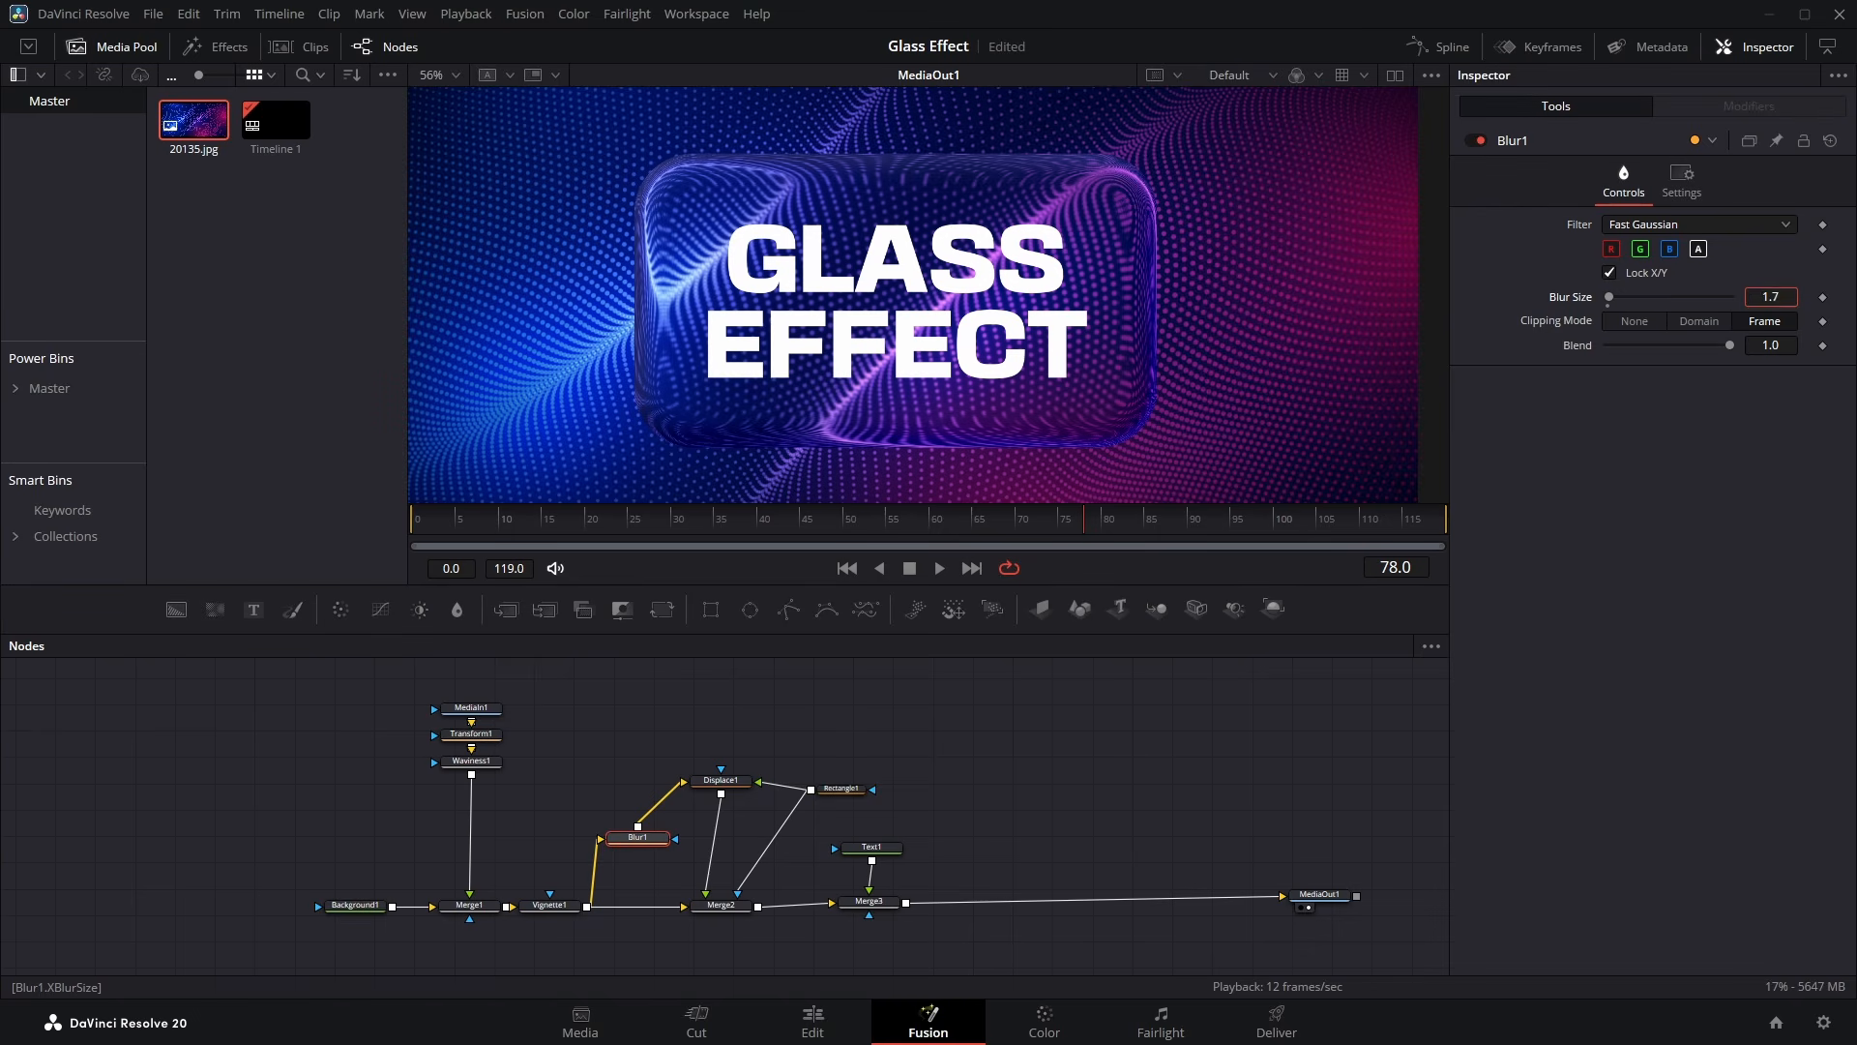
{"action": "left_click_drag", "start_coordinate": [1609, 297], "coordinate": [1607, 296]}
{"action": "left_click_drag", "start_coordinate": [1612, 297], "coordinate": [1609, 297]}
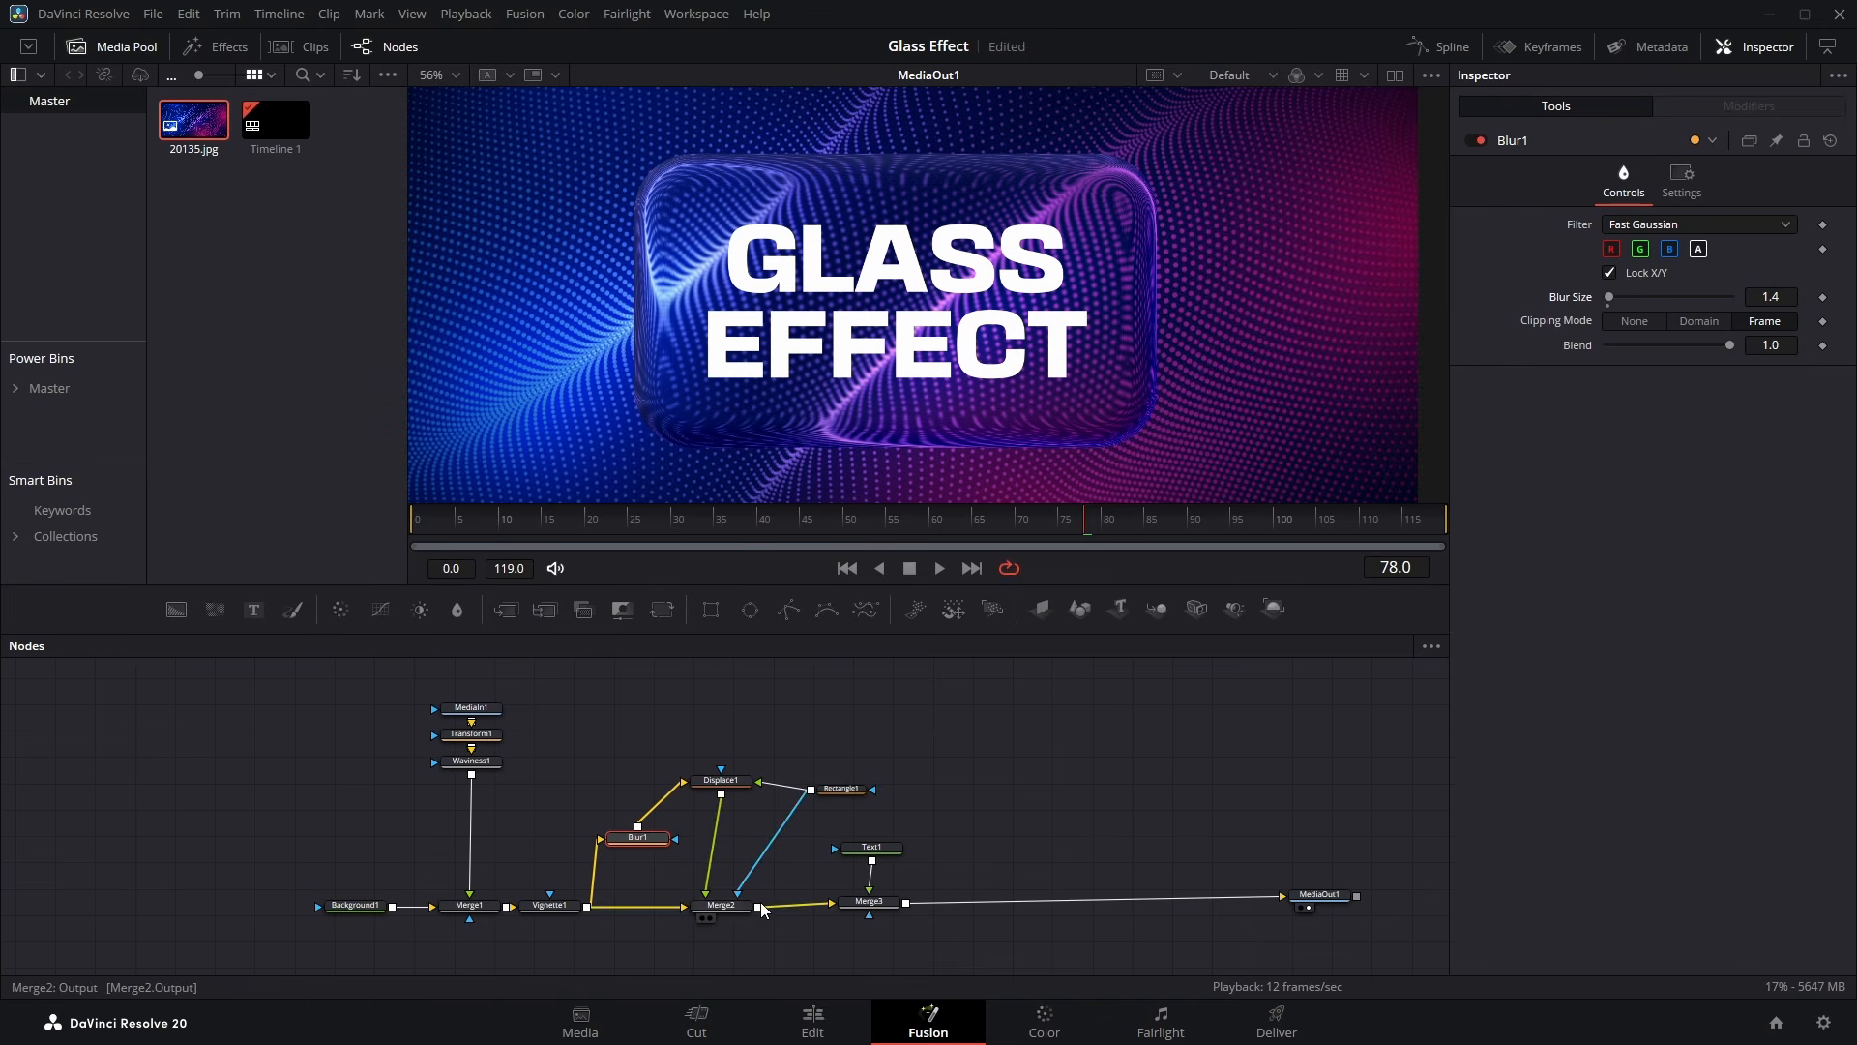
Move the background nodes away from Merge2 and relocate Text1 with Merge3 between Vignette1 and Merge2
{"action": "left_click_drag", "start_coordinate": [345, 682], "coordinate": [337, 919]}
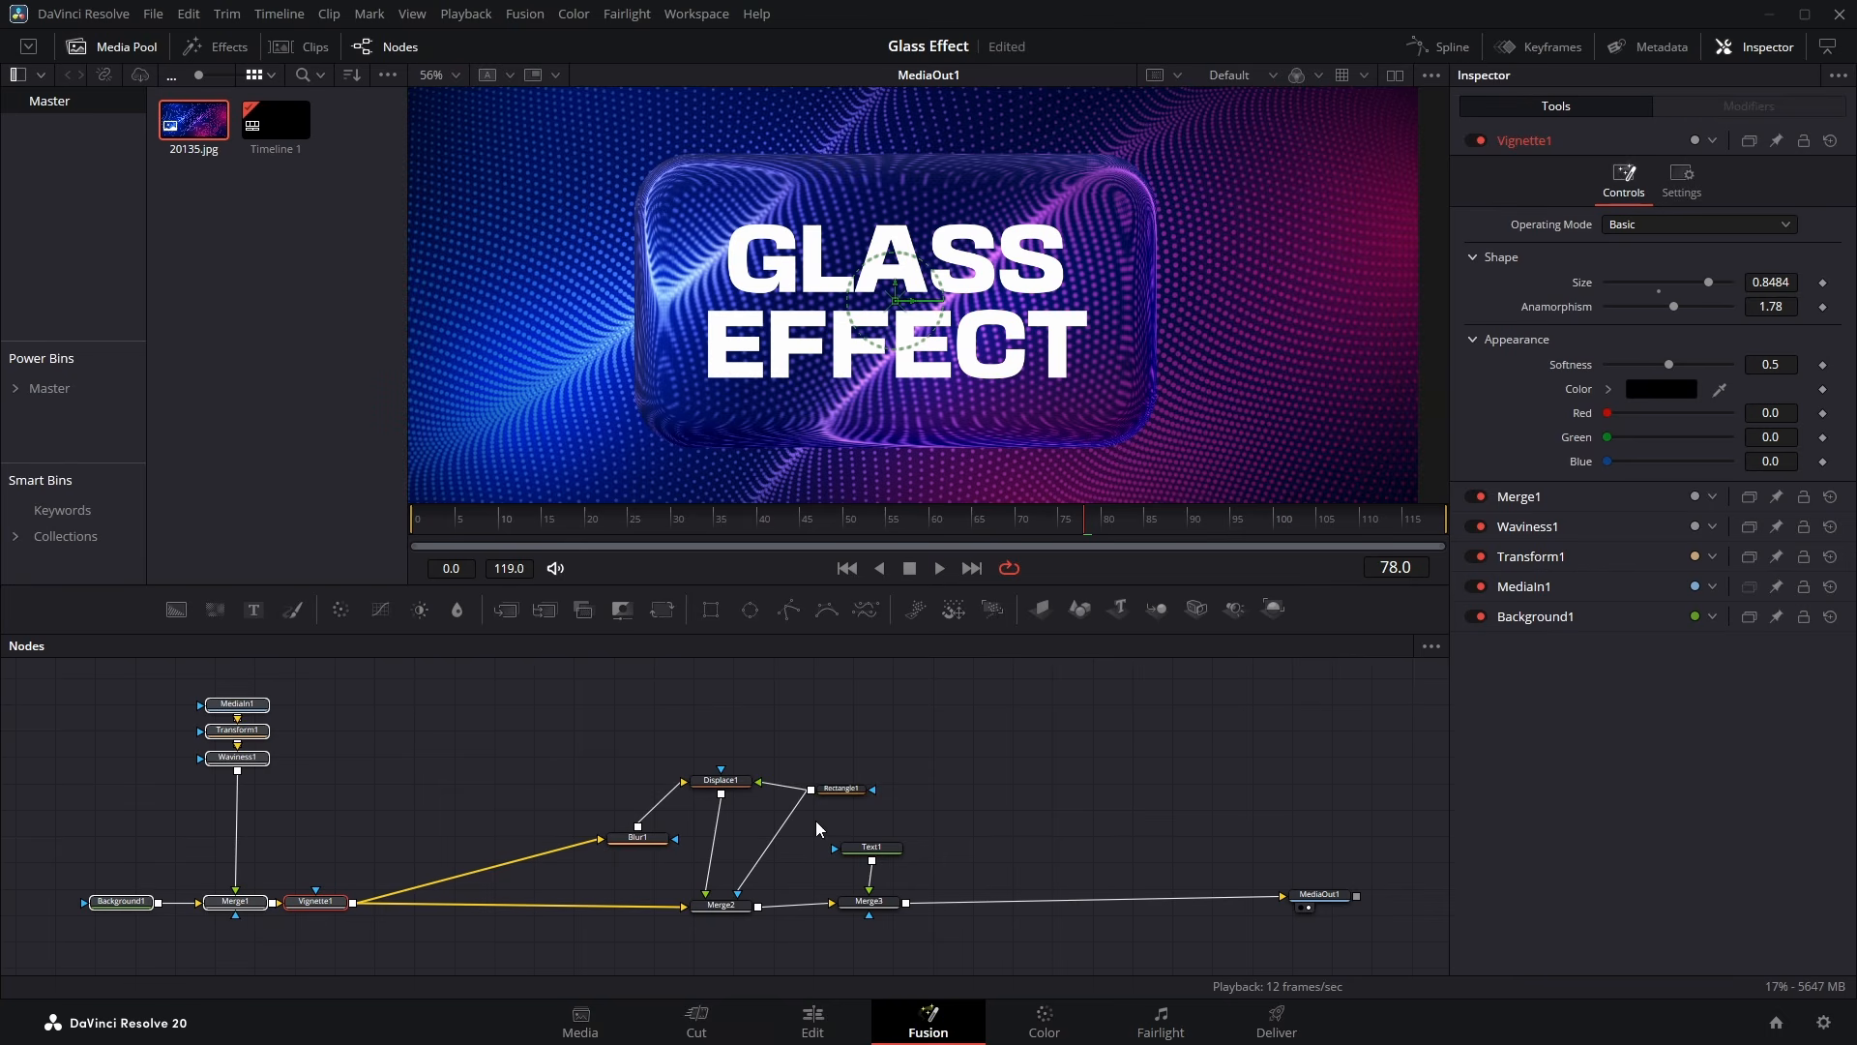
{"action": "left_click_drag", "start_coordinate": [818, 822], "coordinate": [310, 901]}
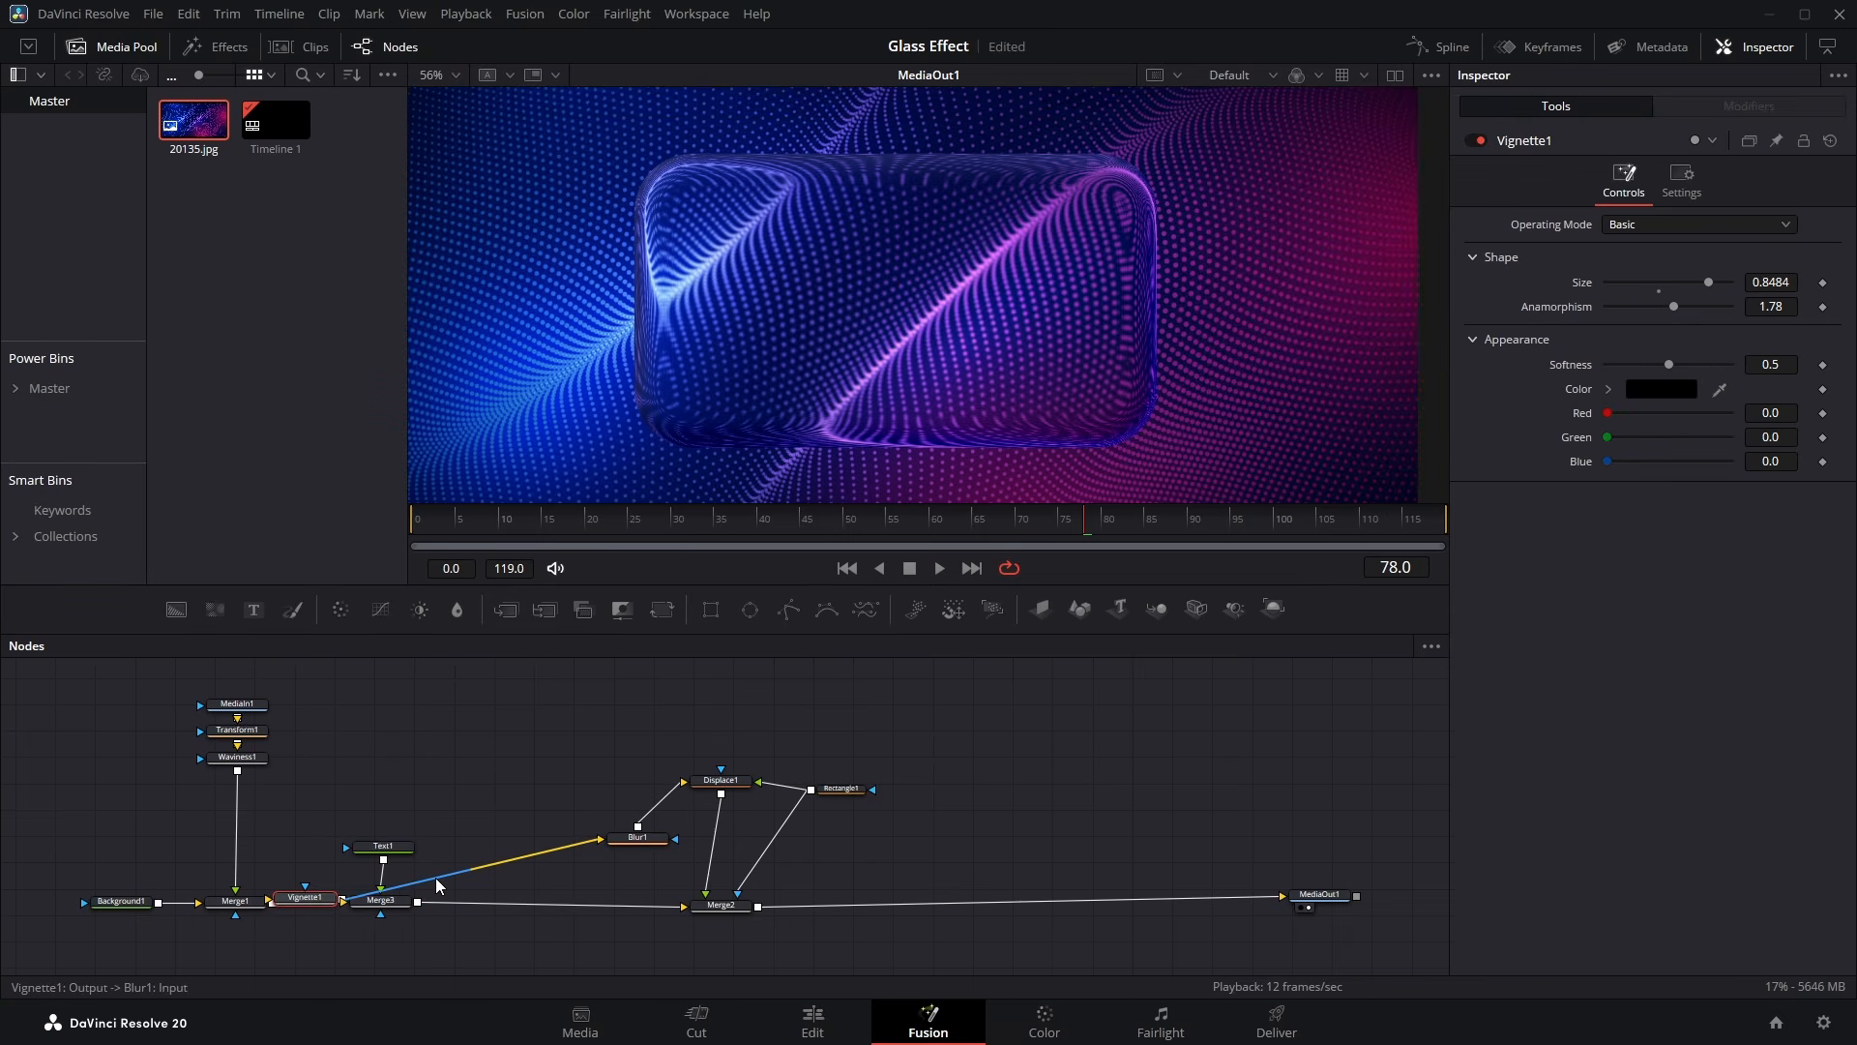
Disconnect Vignette1 from Blur1 and feed Blur1 from the Merge3 output instead
{"action": "left_click_drag", "start_coordinate": [441, 880], "coordinate": [418, 909]}
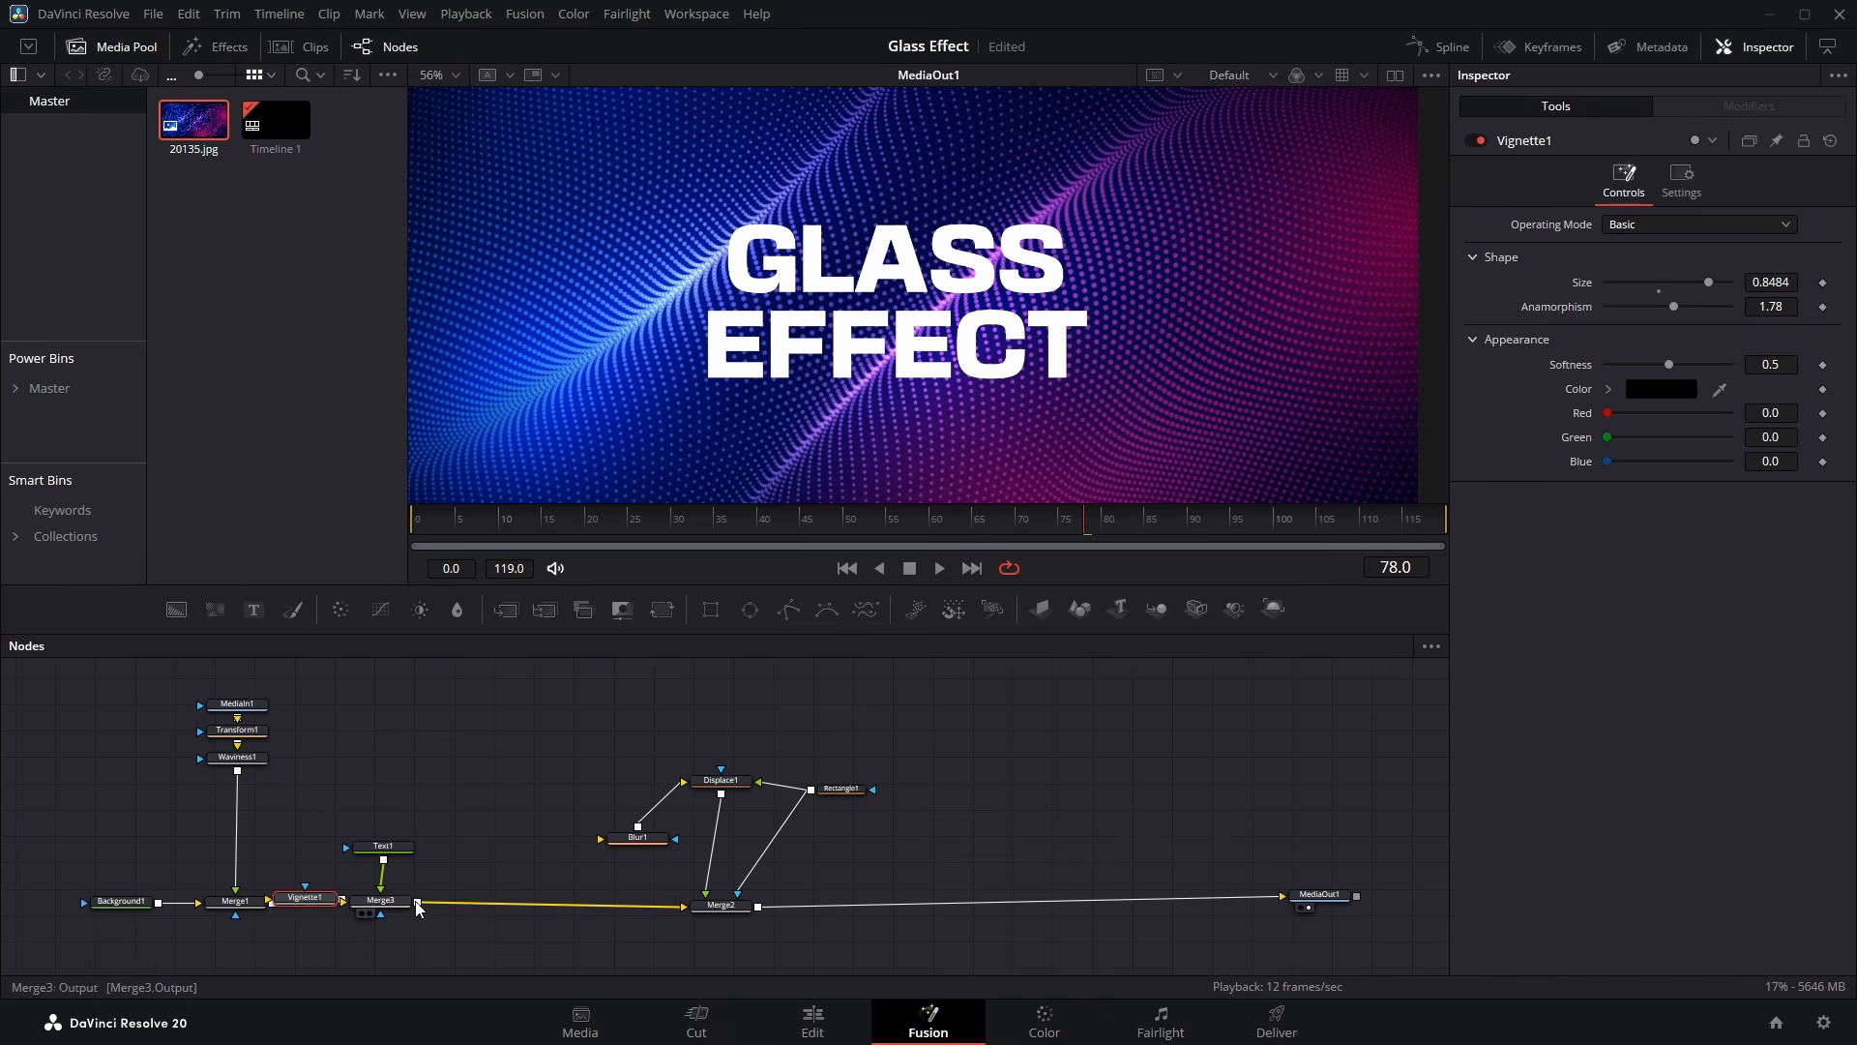
{"action": "left_click_drag", "start_coordinate": [348, 816], "coordinate": [420, 917]}
{"action": "left_click_drag", "start_coordinate": [391, 903], "coordinate": [609, 840]}
{"action": "left_click", "coordinate": [444, 943]}
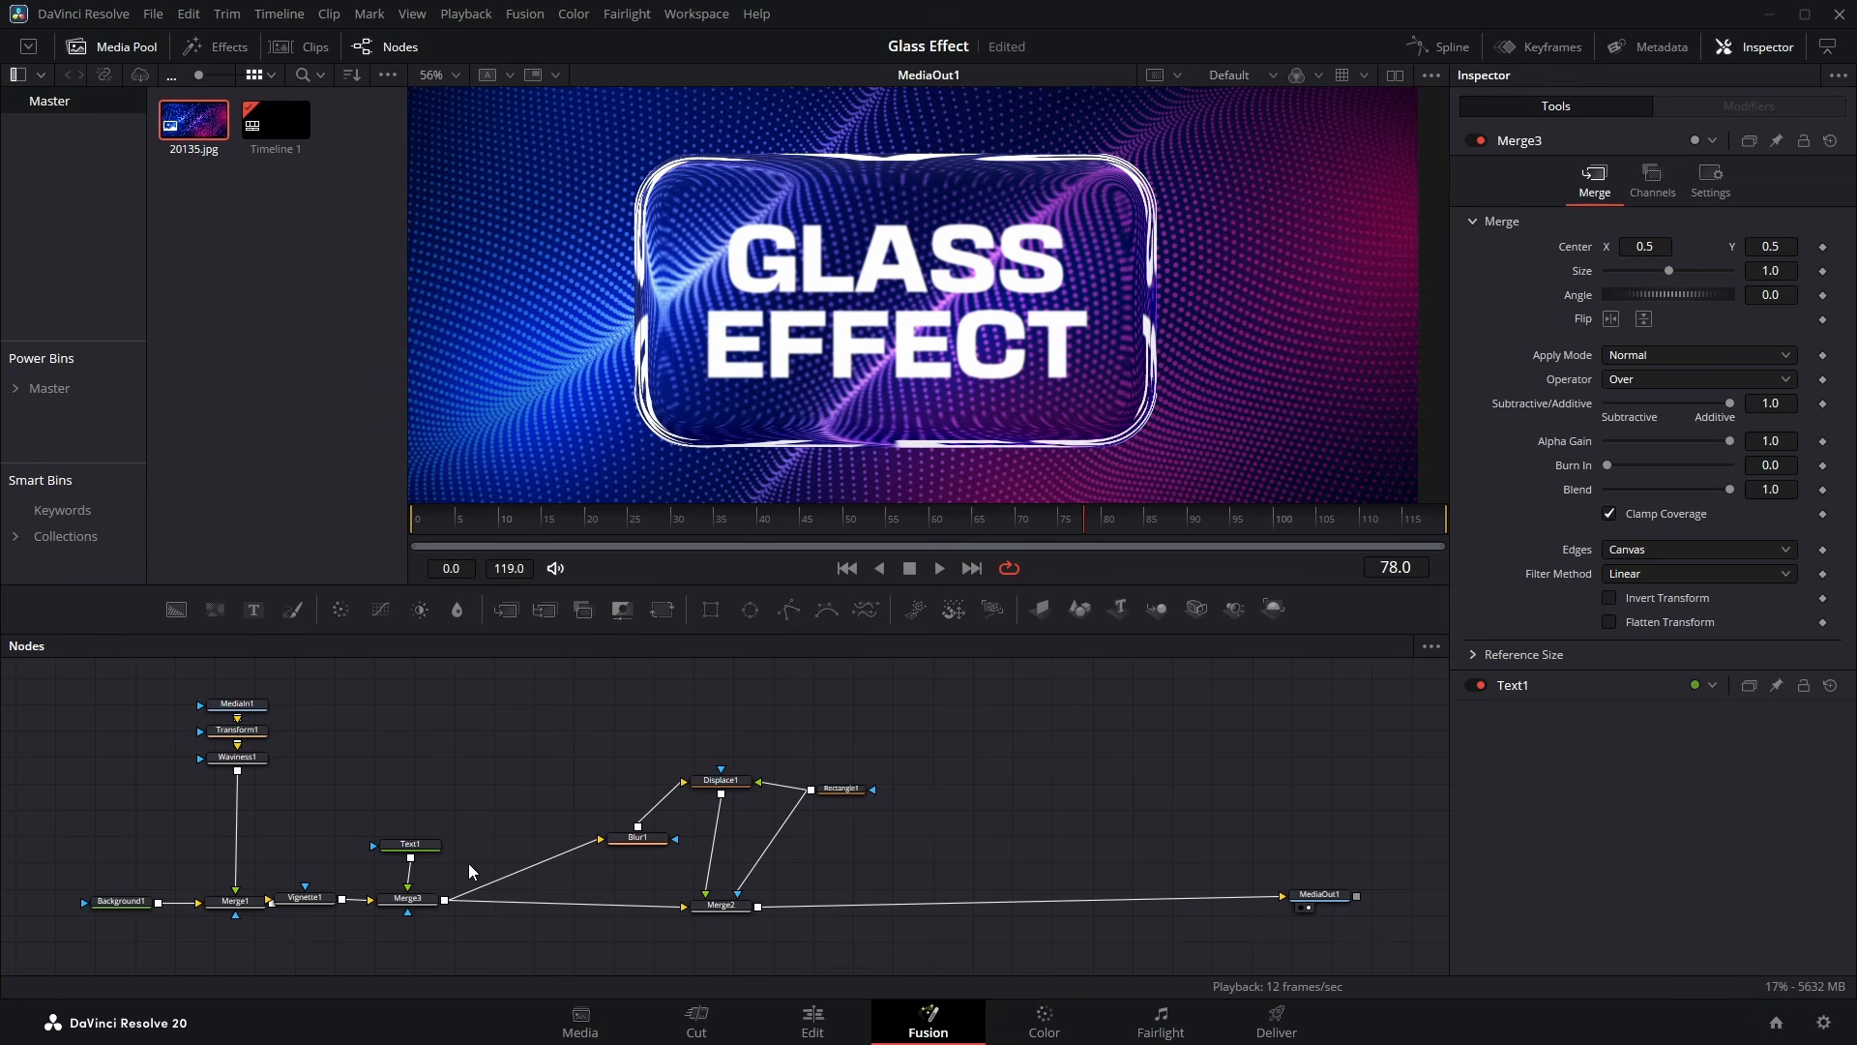
Add a Soft Glow node between Merge2 and MediaOut1
{"action": "left_click_drag", "start_coordinate": [485, 836], "coordinate": [433, 775]}
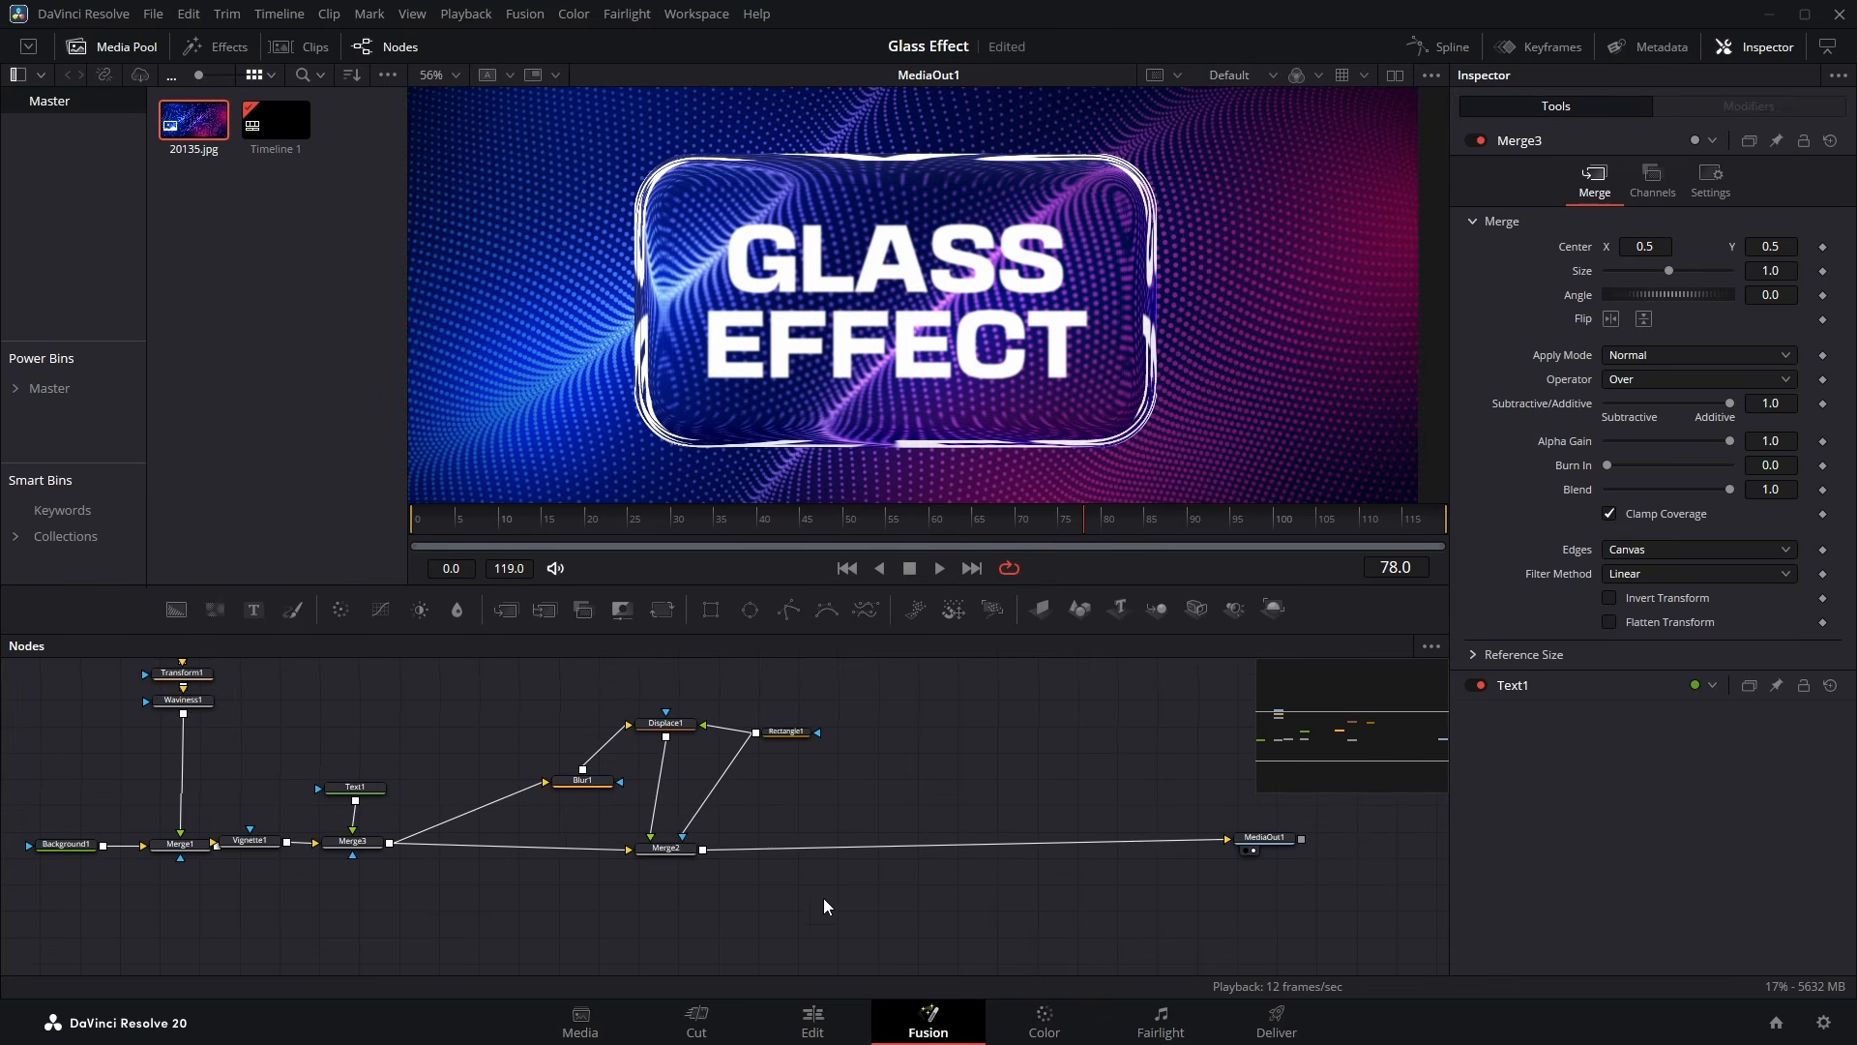
{"action": "left_click", "coordinate": [668, 848]}
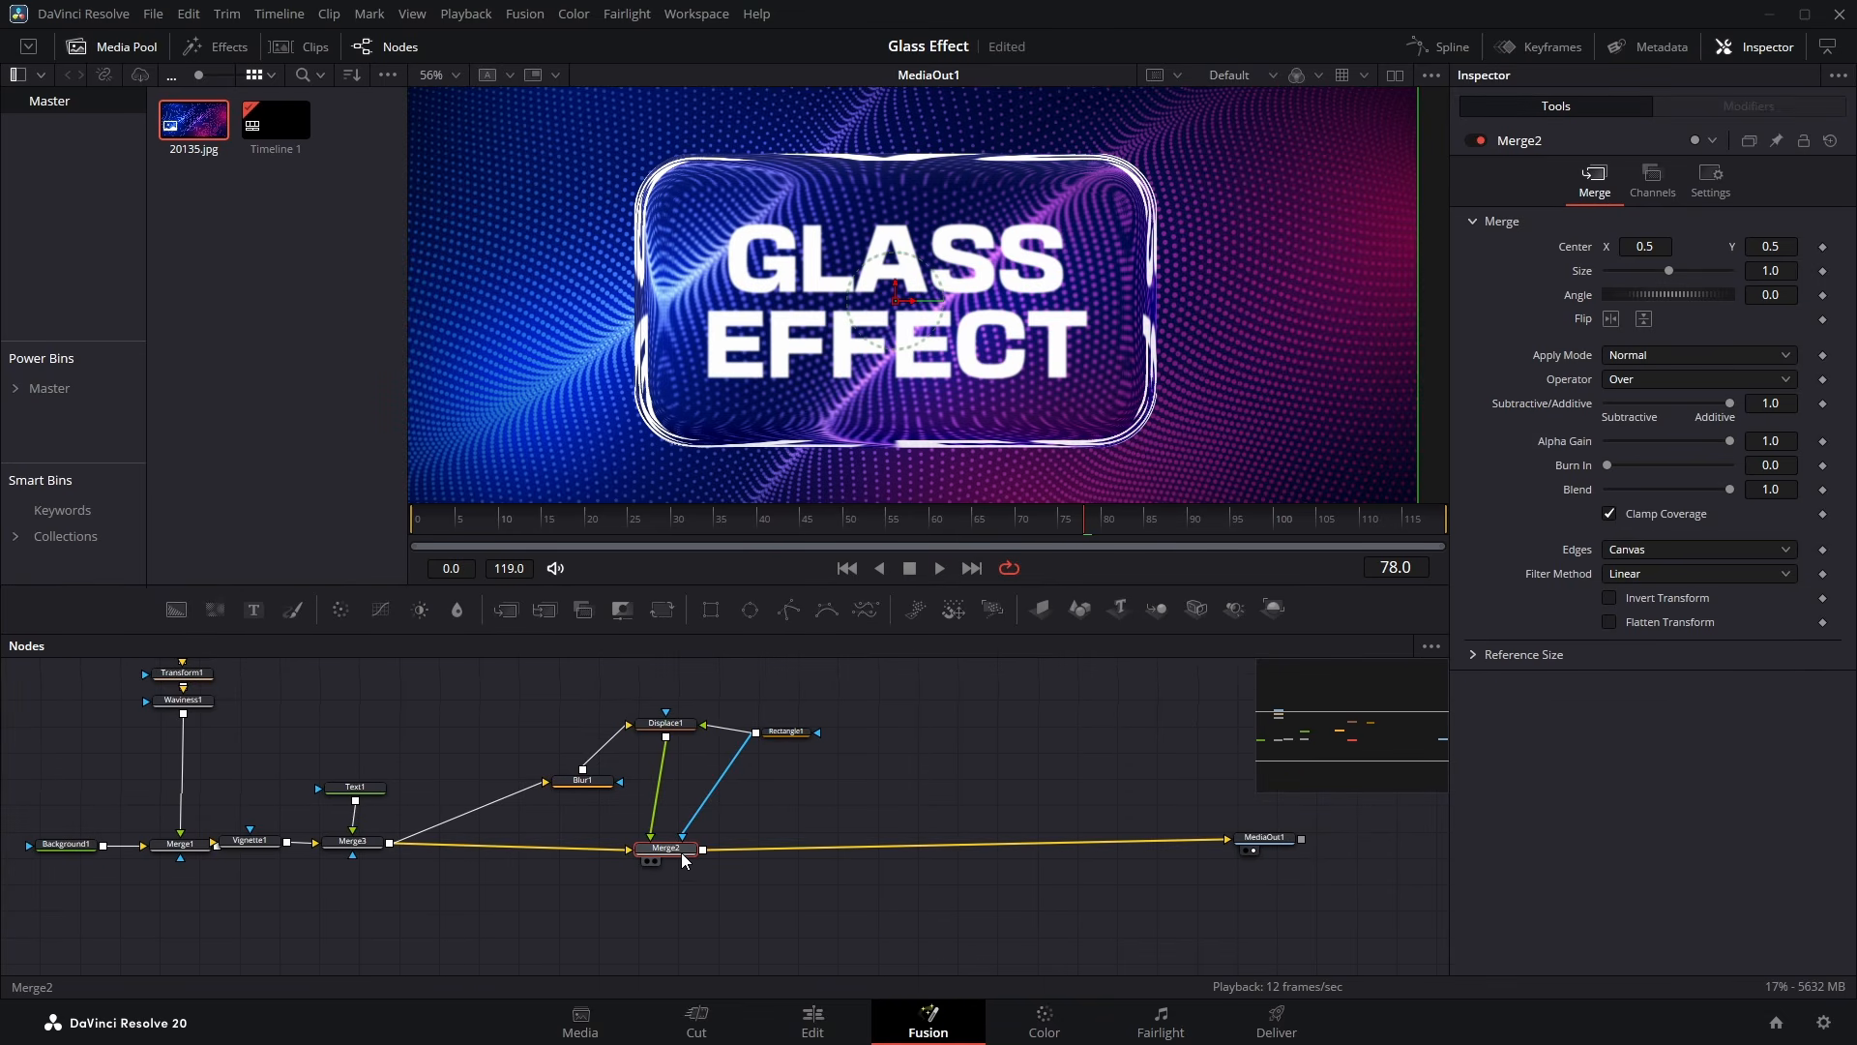
{"action": "key", "text": "shift+space"}
{"action": "type", "text": "blur"}
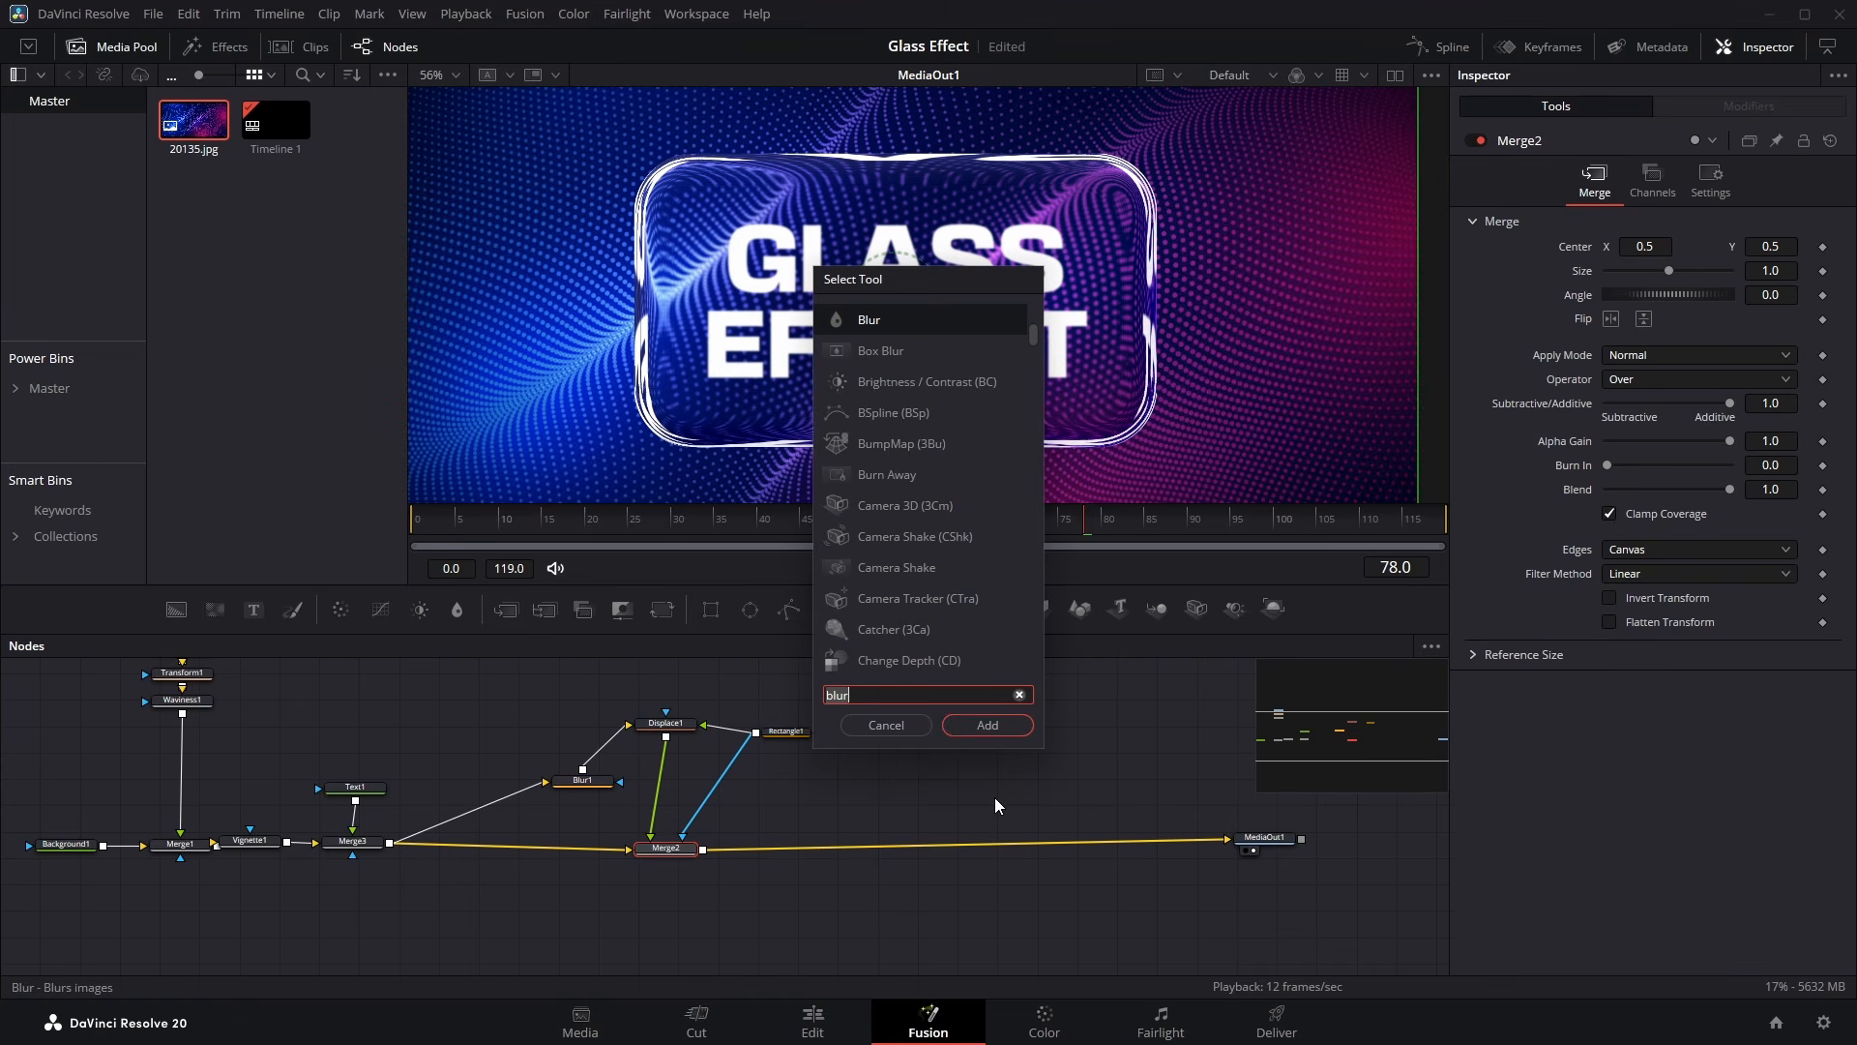
{"action": "type", "text": "soft"}
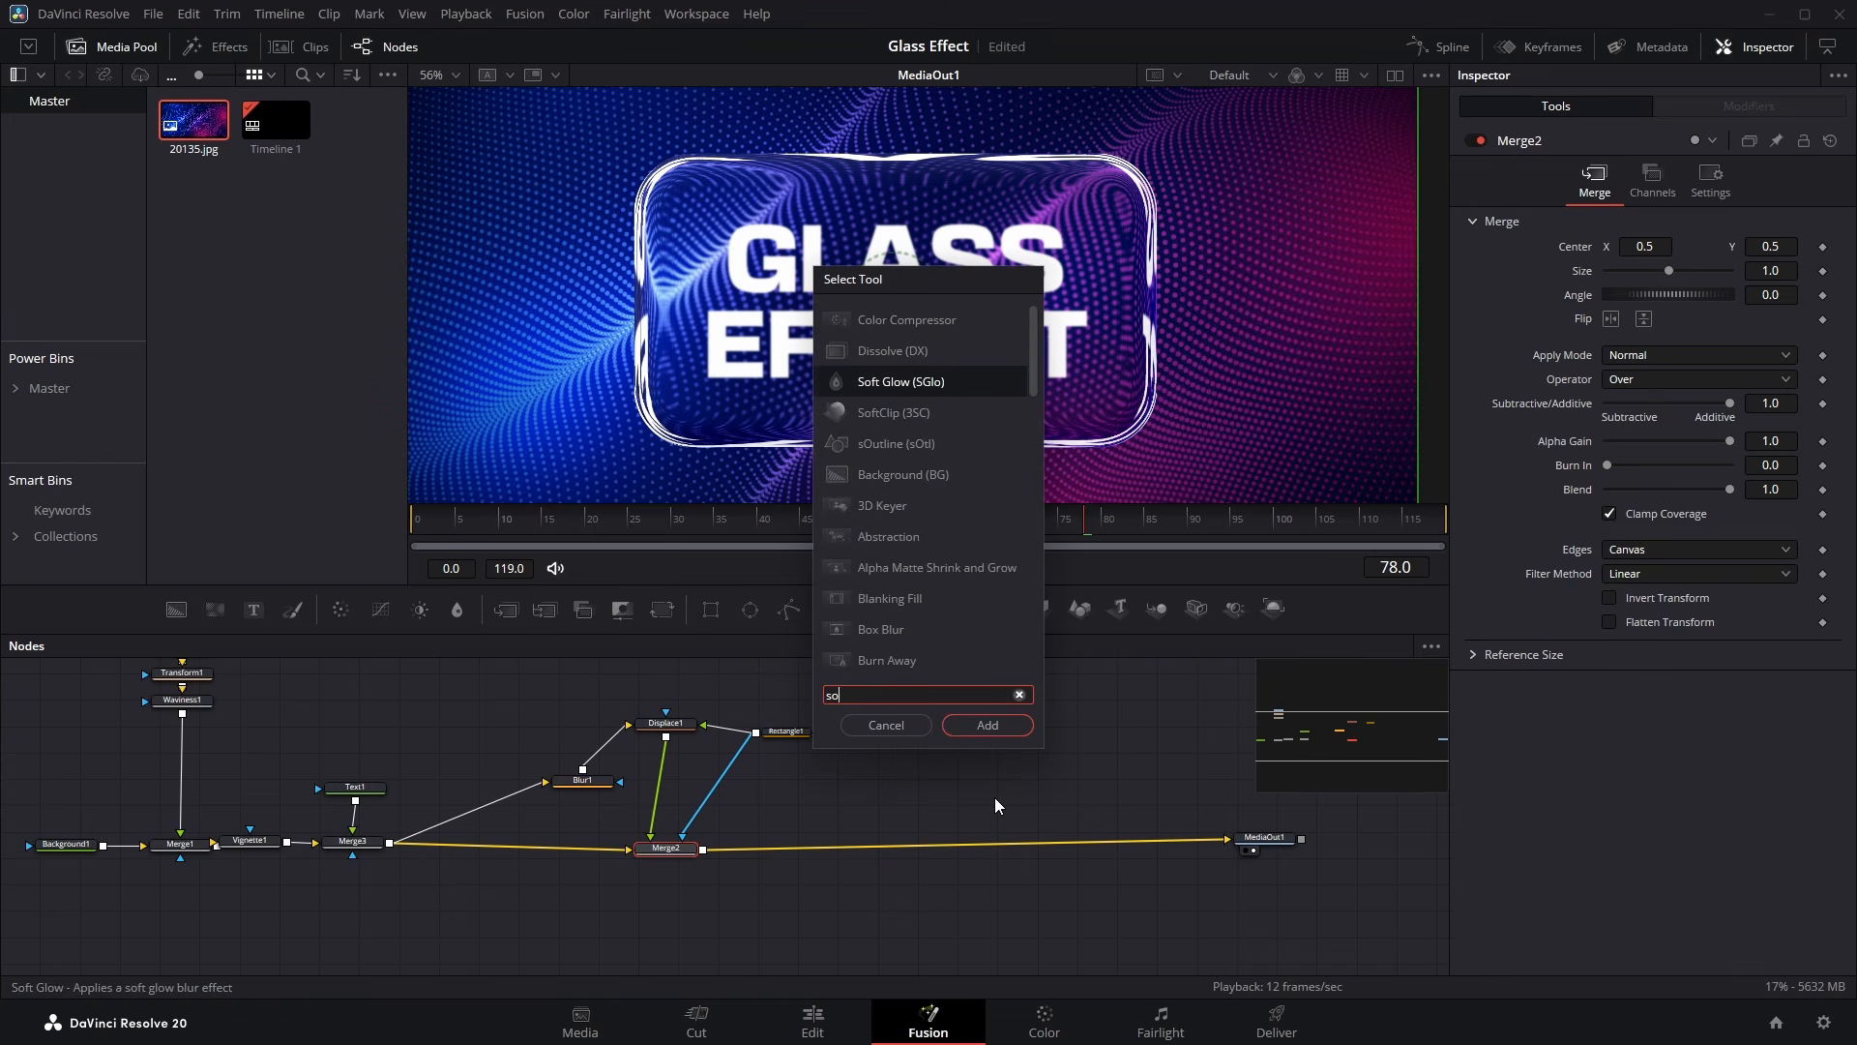
{"action": "key", "text": "Return"}
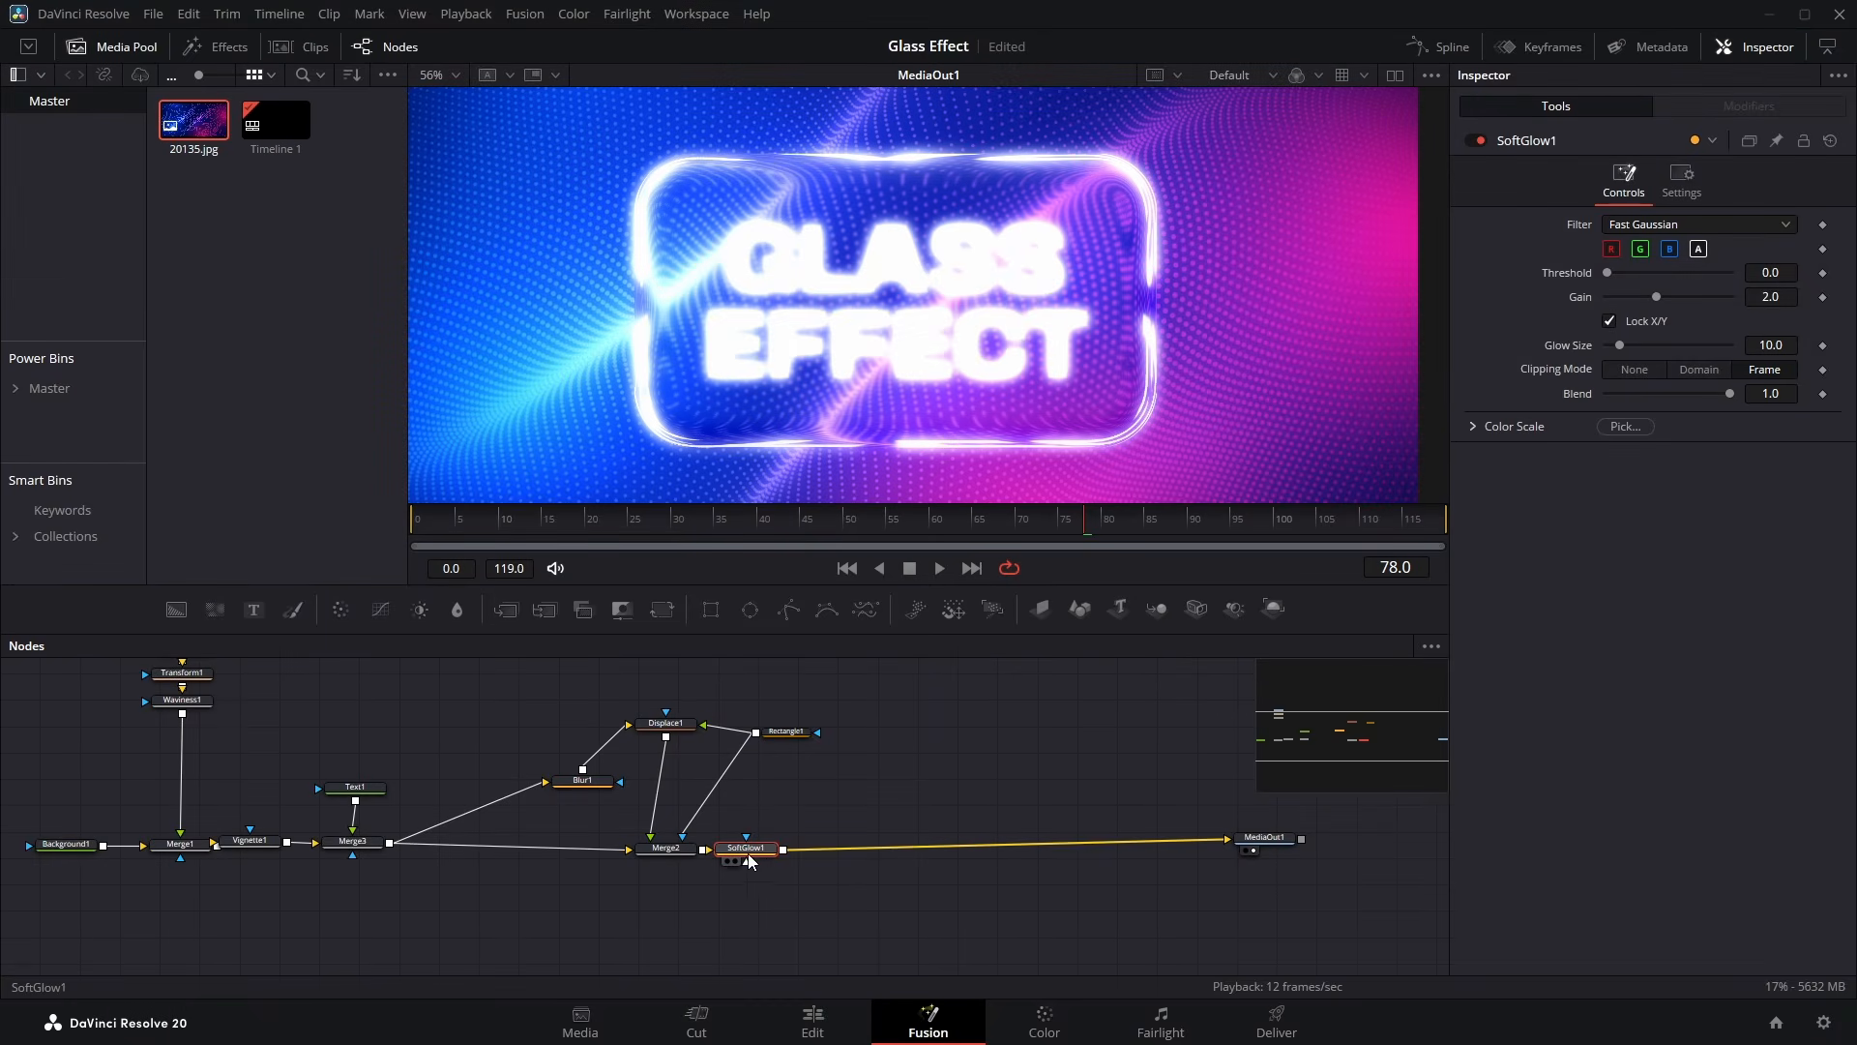
Move SoftGlow1 away from Merge2 and hide the Media Pool to enlarge the viewer
{"action": "left_click_drag", "start_coordinate": [752, 850], "coordinate": [895, 841]}
{"action": "scroll", "coordinate": [929, 326], "scroll_direction": "down", "scroll_amount": 2}
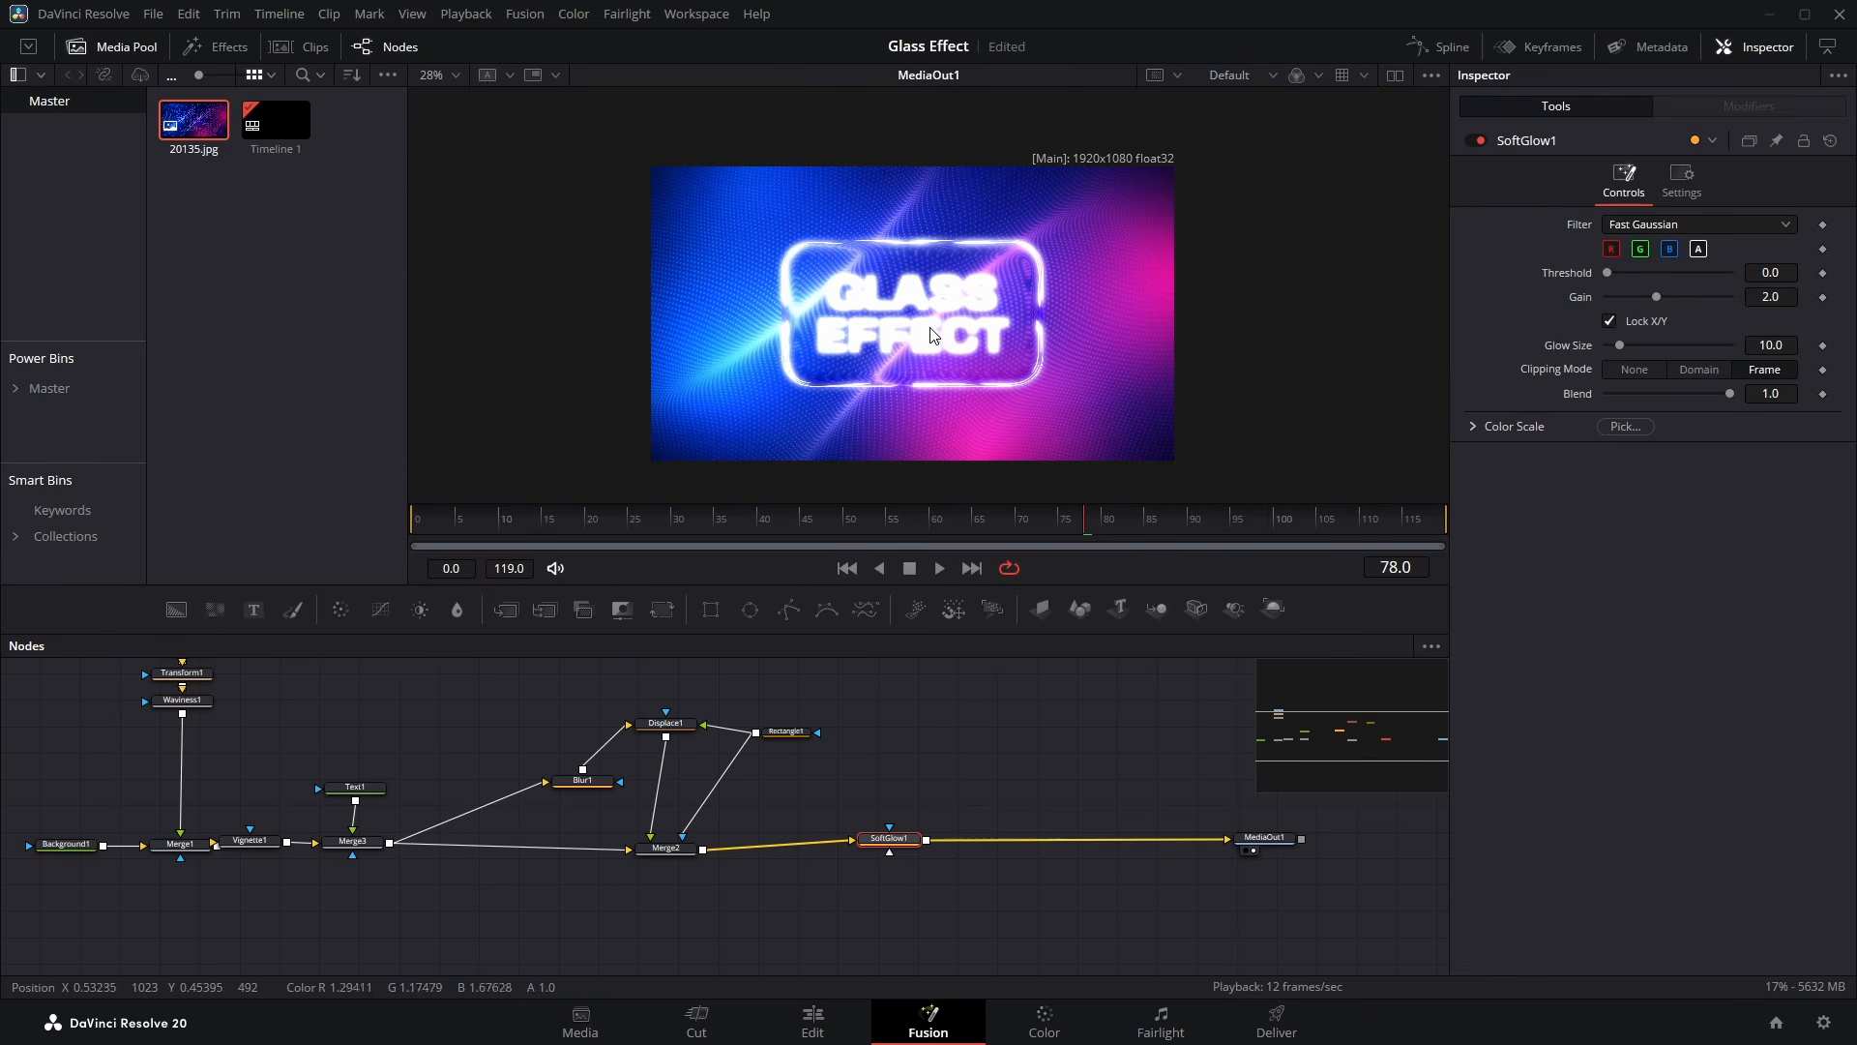
{"action": "left_click", "coordinate": [130, 48]}
{"action": "scroll", "coordinate": [724, 308], "scroll_direction": "up", "scroll_amount": 2}
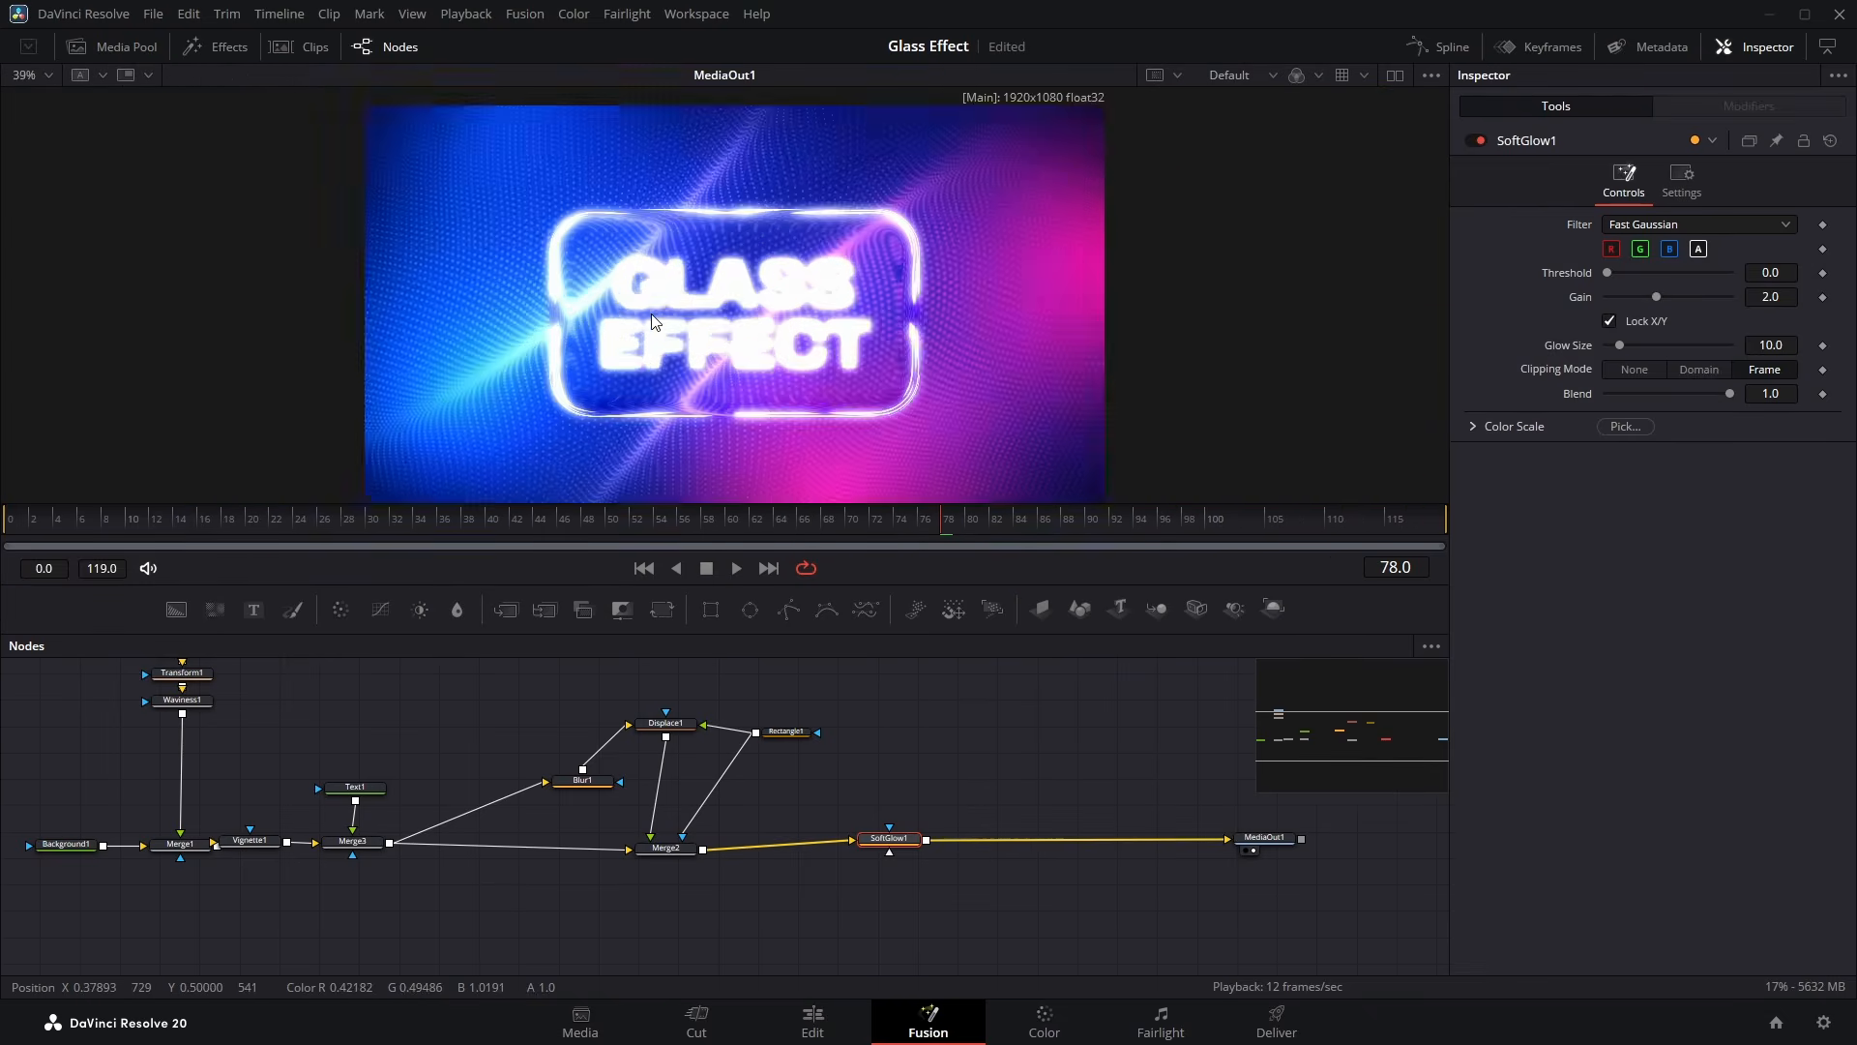
{"action": "scroll", "coordinate": [903, 274], "scroll_direction": "down", "scroll_amount": 1}
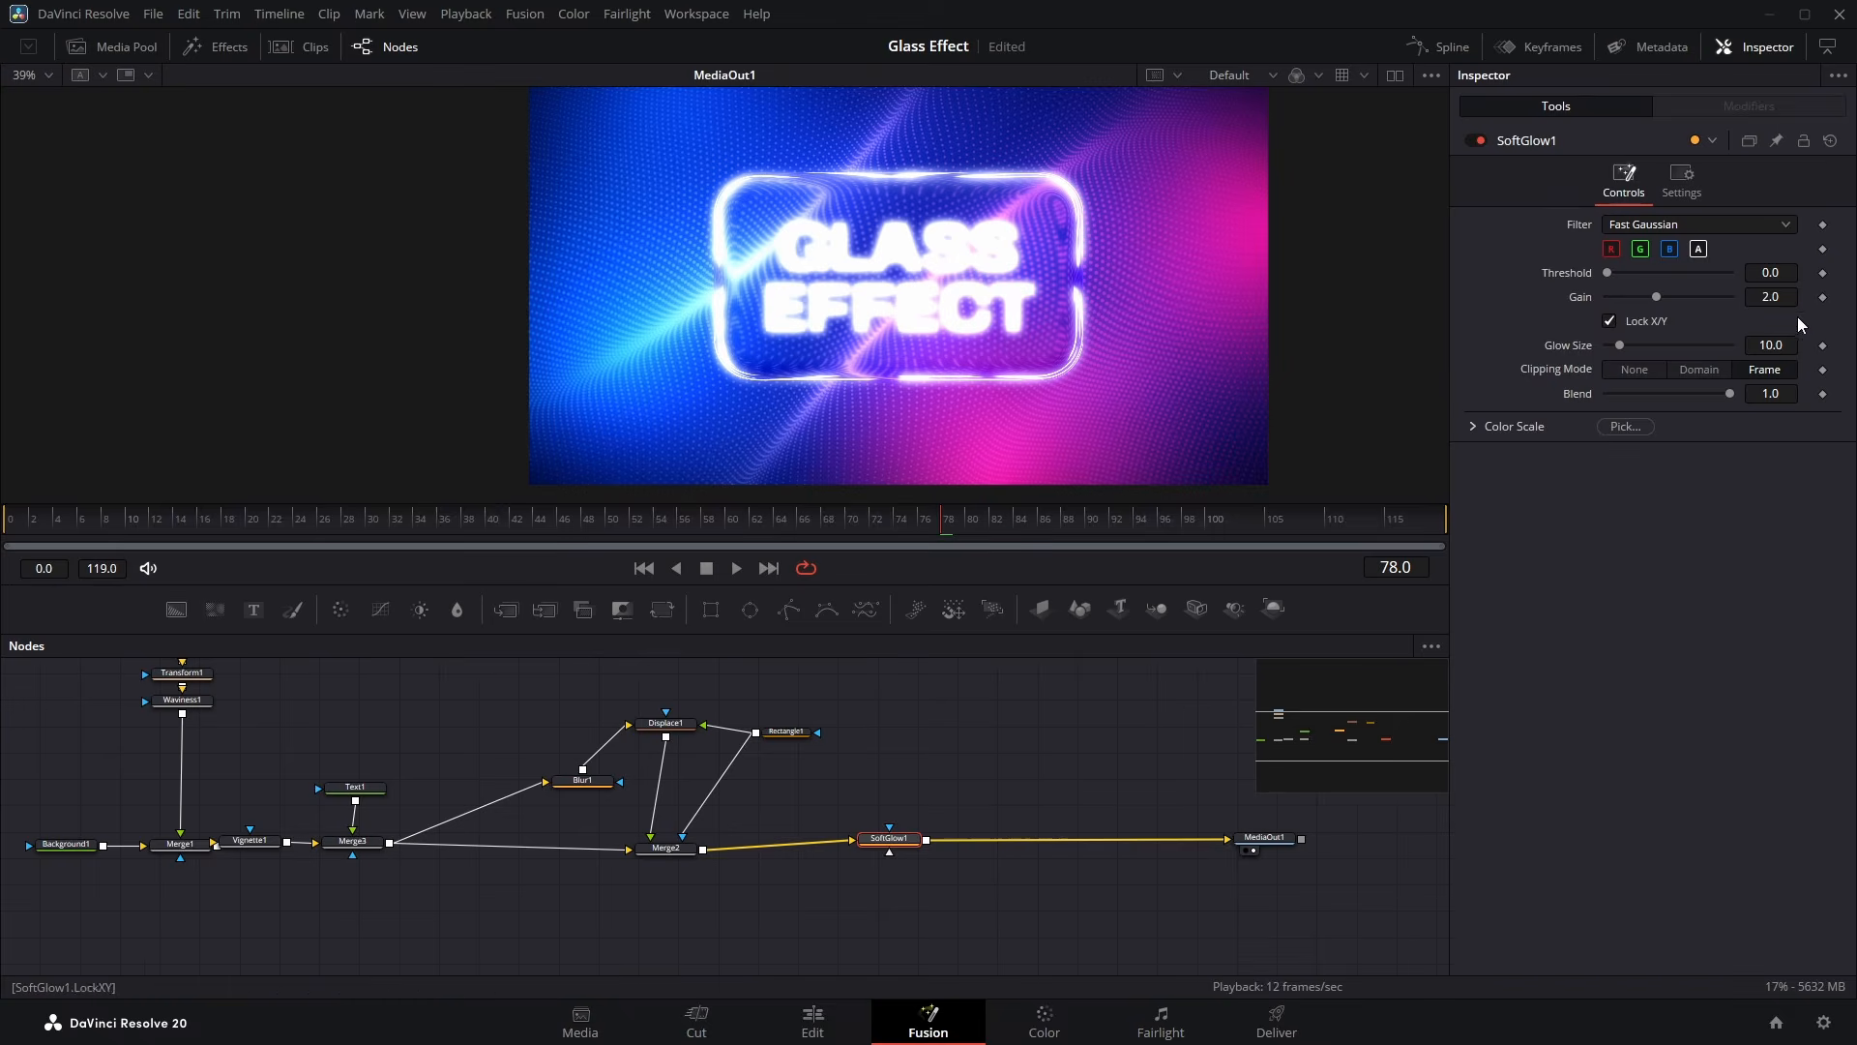
Lower SoftGlow1's gain to 0.609
{"action": "left_click_drag", "start_coordinate": [1770, 296], "coordinate": [1685, 296]}
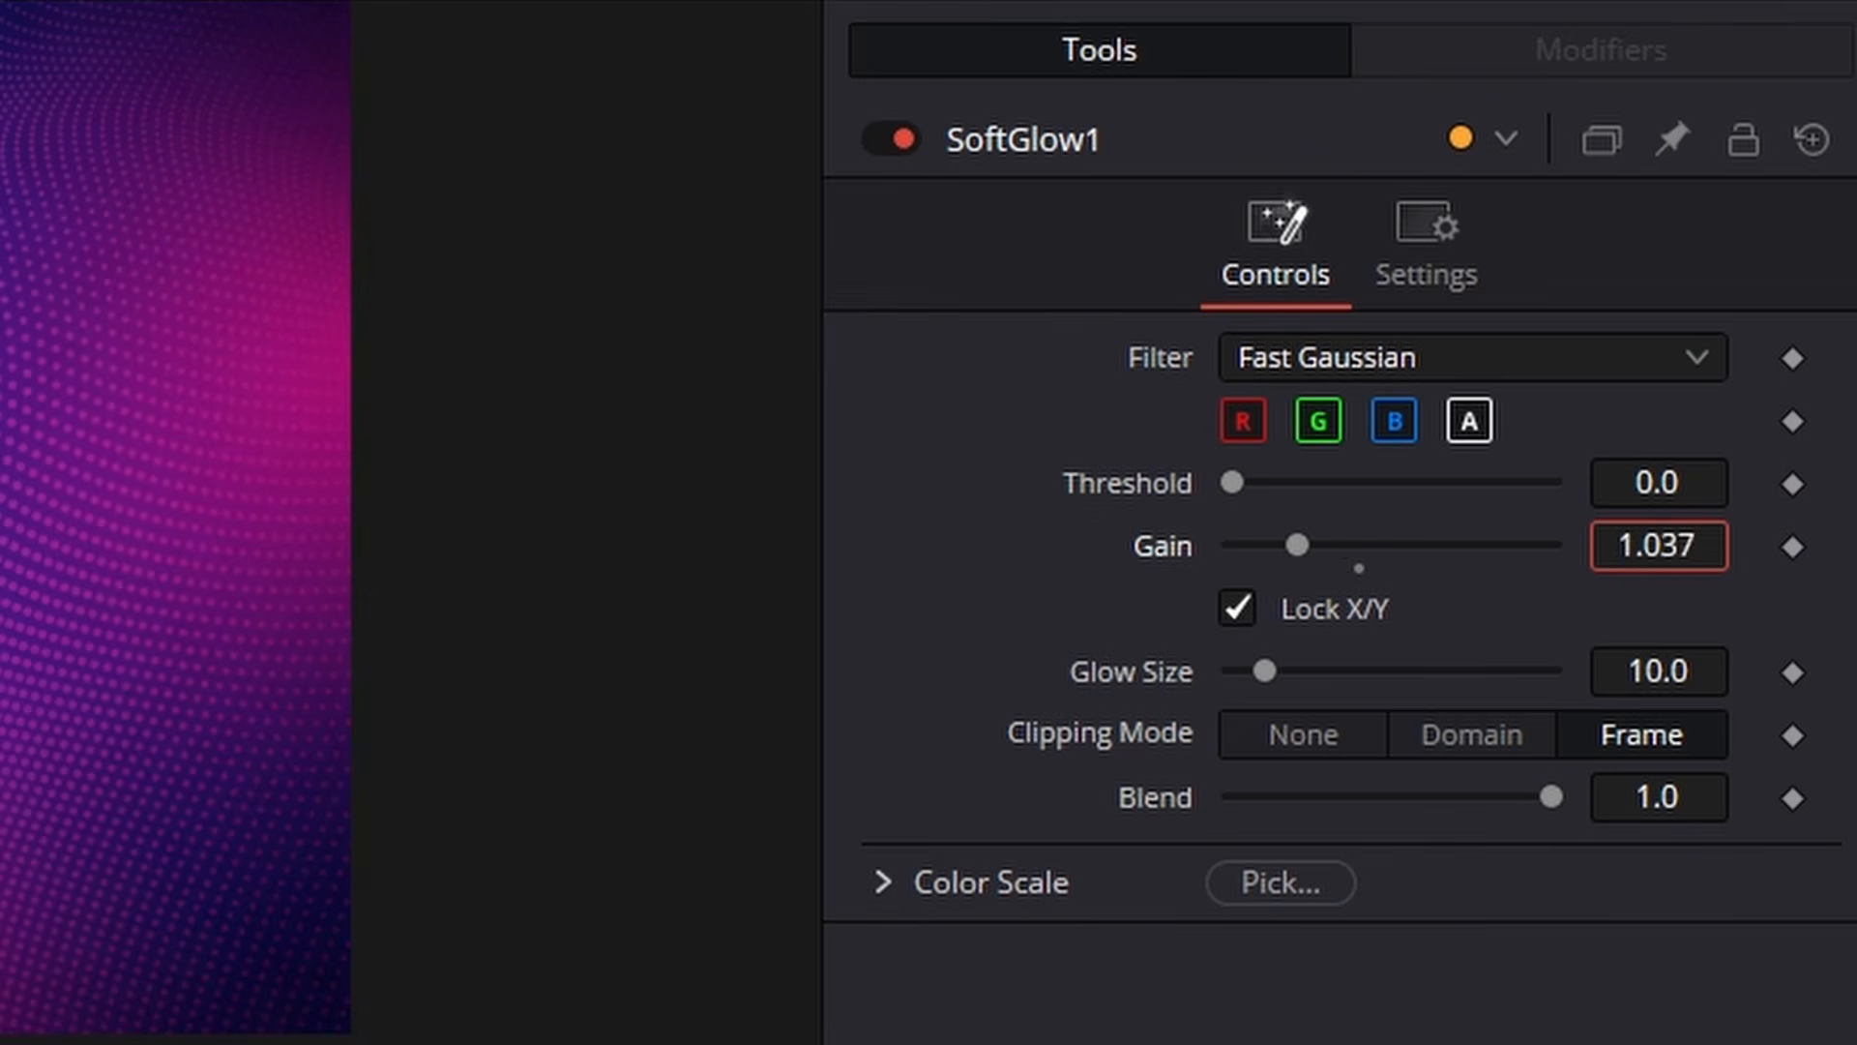
{"action": "left_click_drag", "start_coordinate": [1659, 545], "coordinate": [1644, 546]}
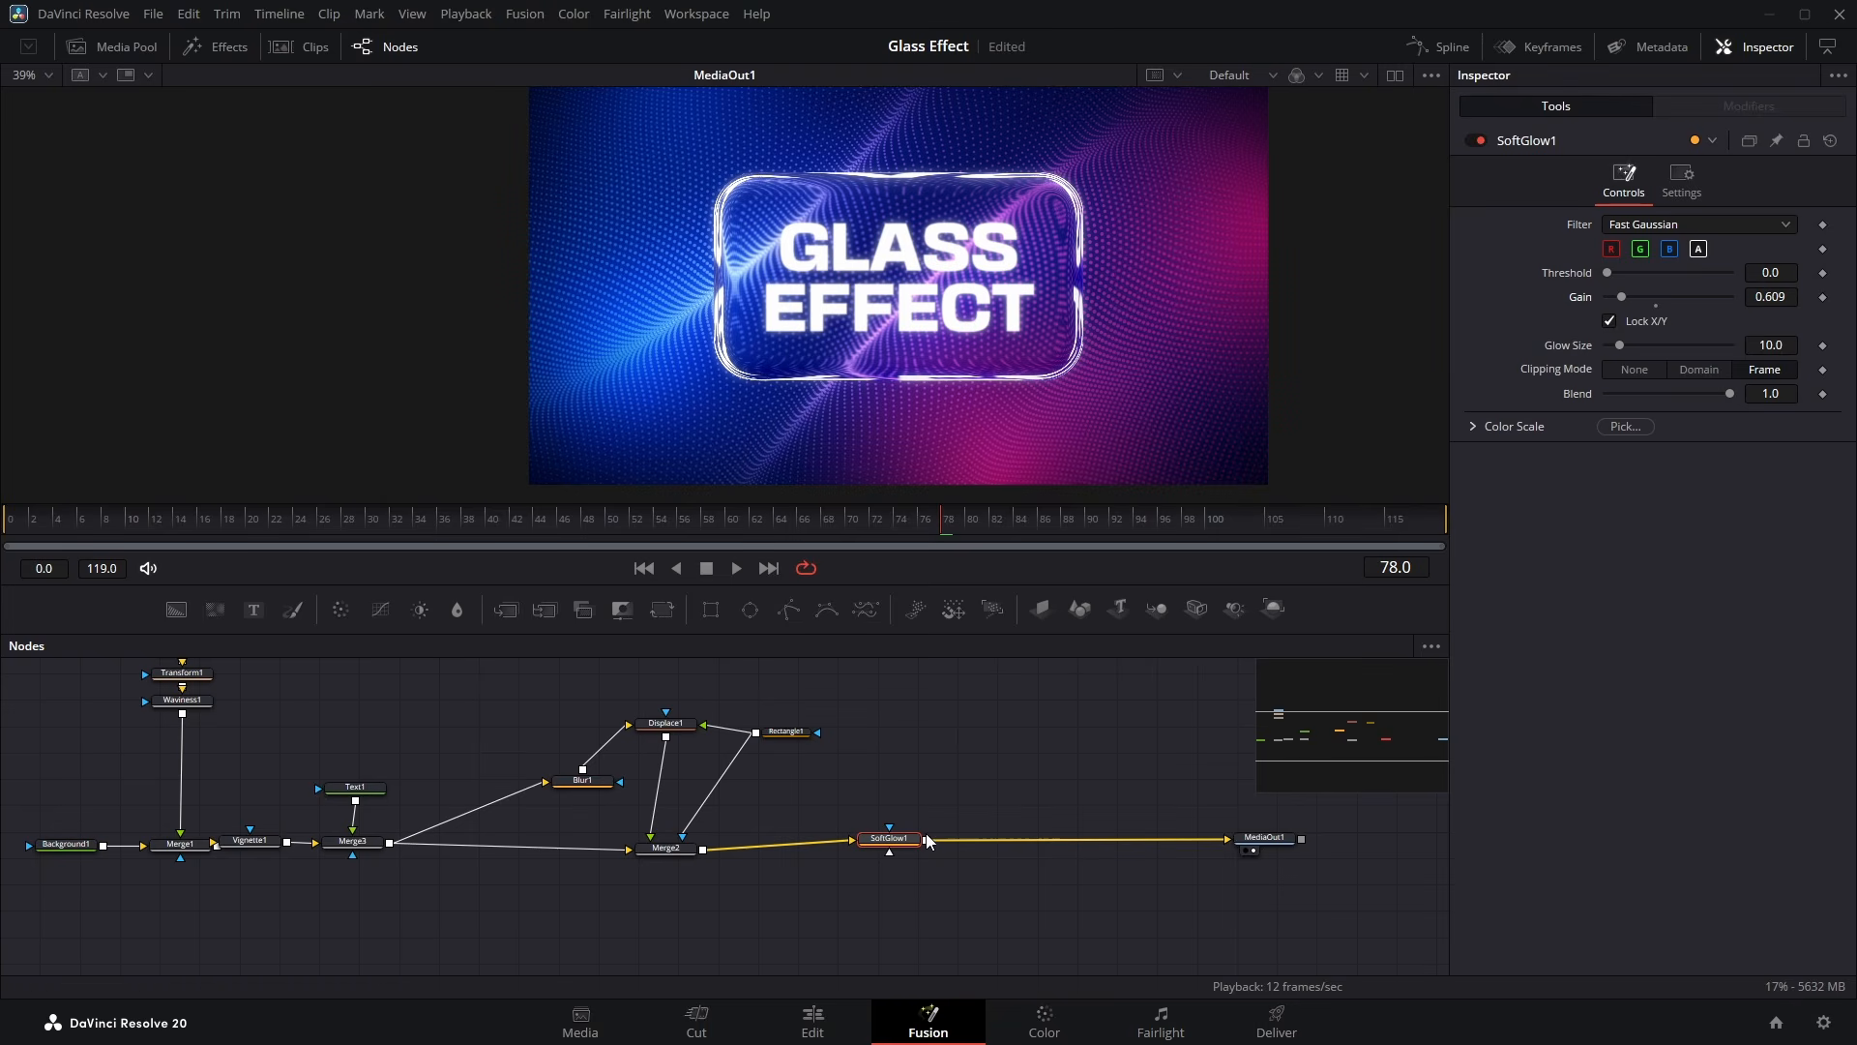
Move Blur1, Displace1, Rectangle1, Merge2 and SoftGlow1 closer to MediaOut1, leaving free space after Merge3
{"action": "left_click_drag", "start_coordinate": [925, 838], "coordinate": [981, 848]}
{"action": "left_click_drag", "start_coordinate": [495, 681], "coordinate": [802, 872]}
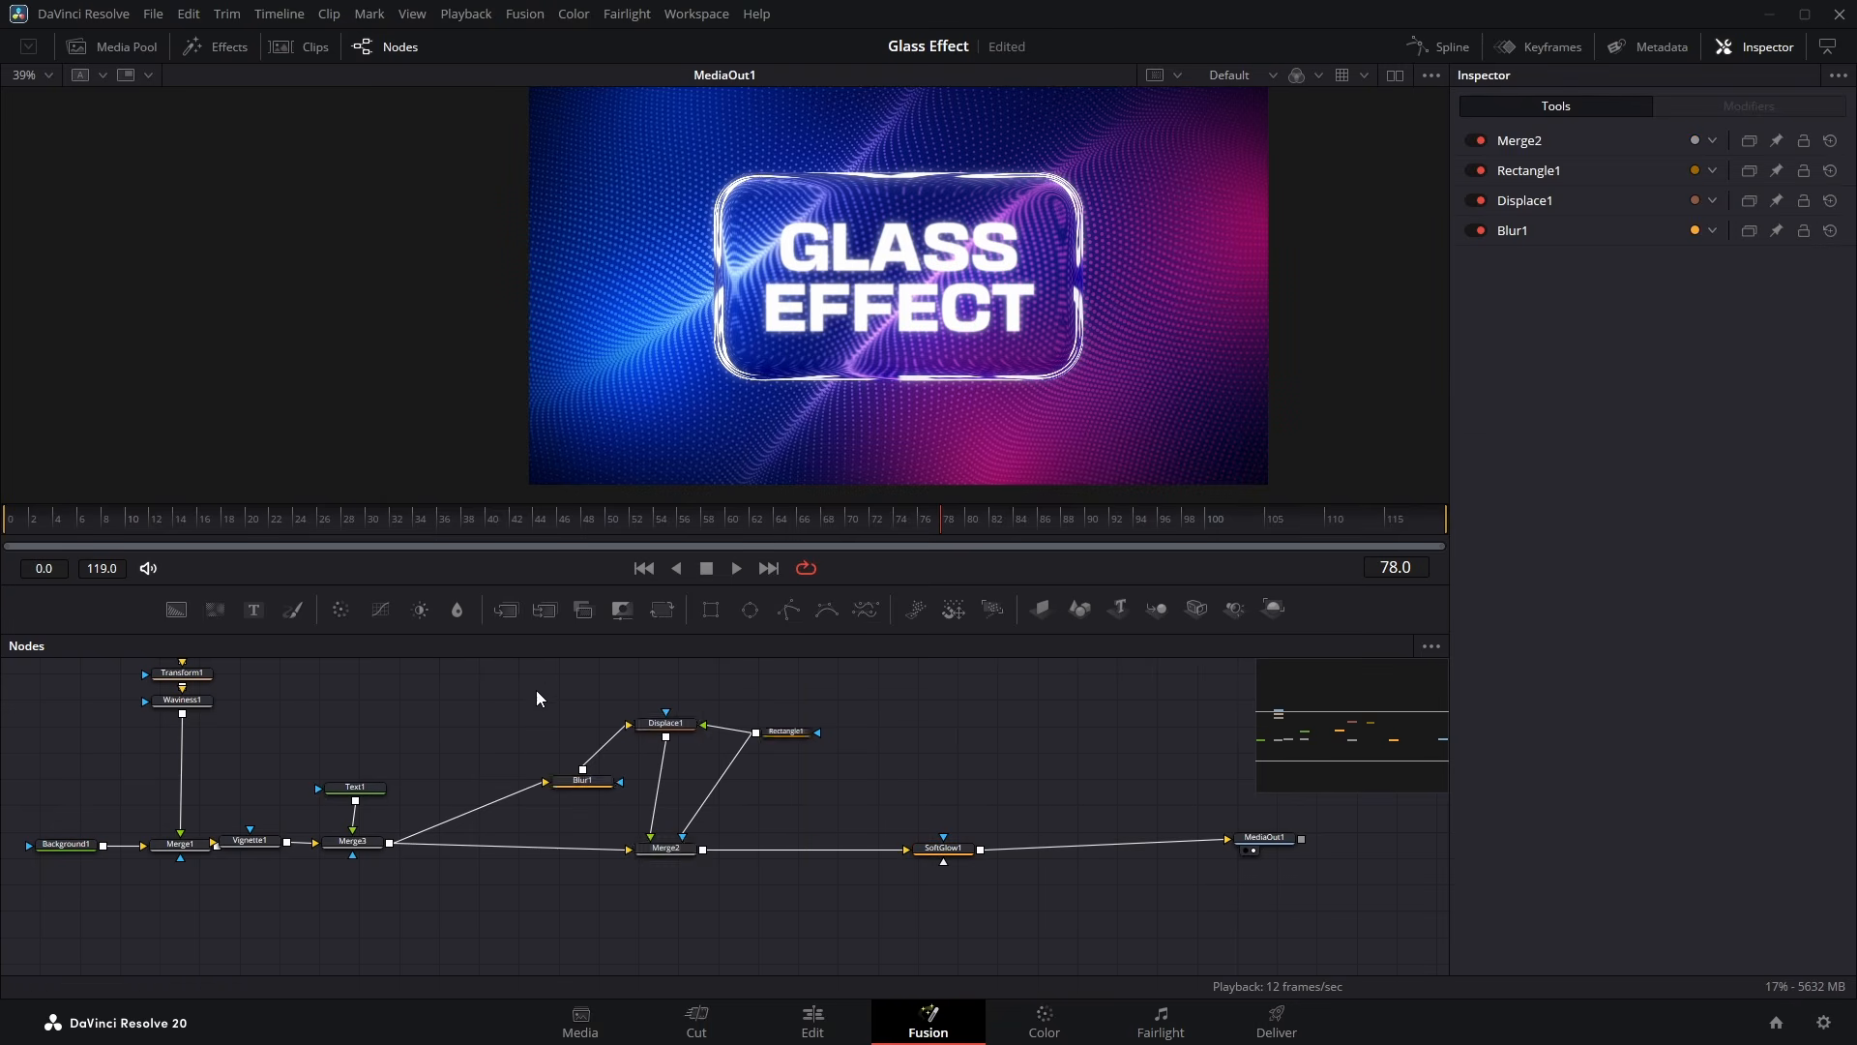
{"action": "left_click_drag", "start_coordinate": [531, 670], "coordinate": [1049, 947]}
{"action": "left_click_drag", "start_coordinate": [946, 859], "coordinate": [1135, 848]}
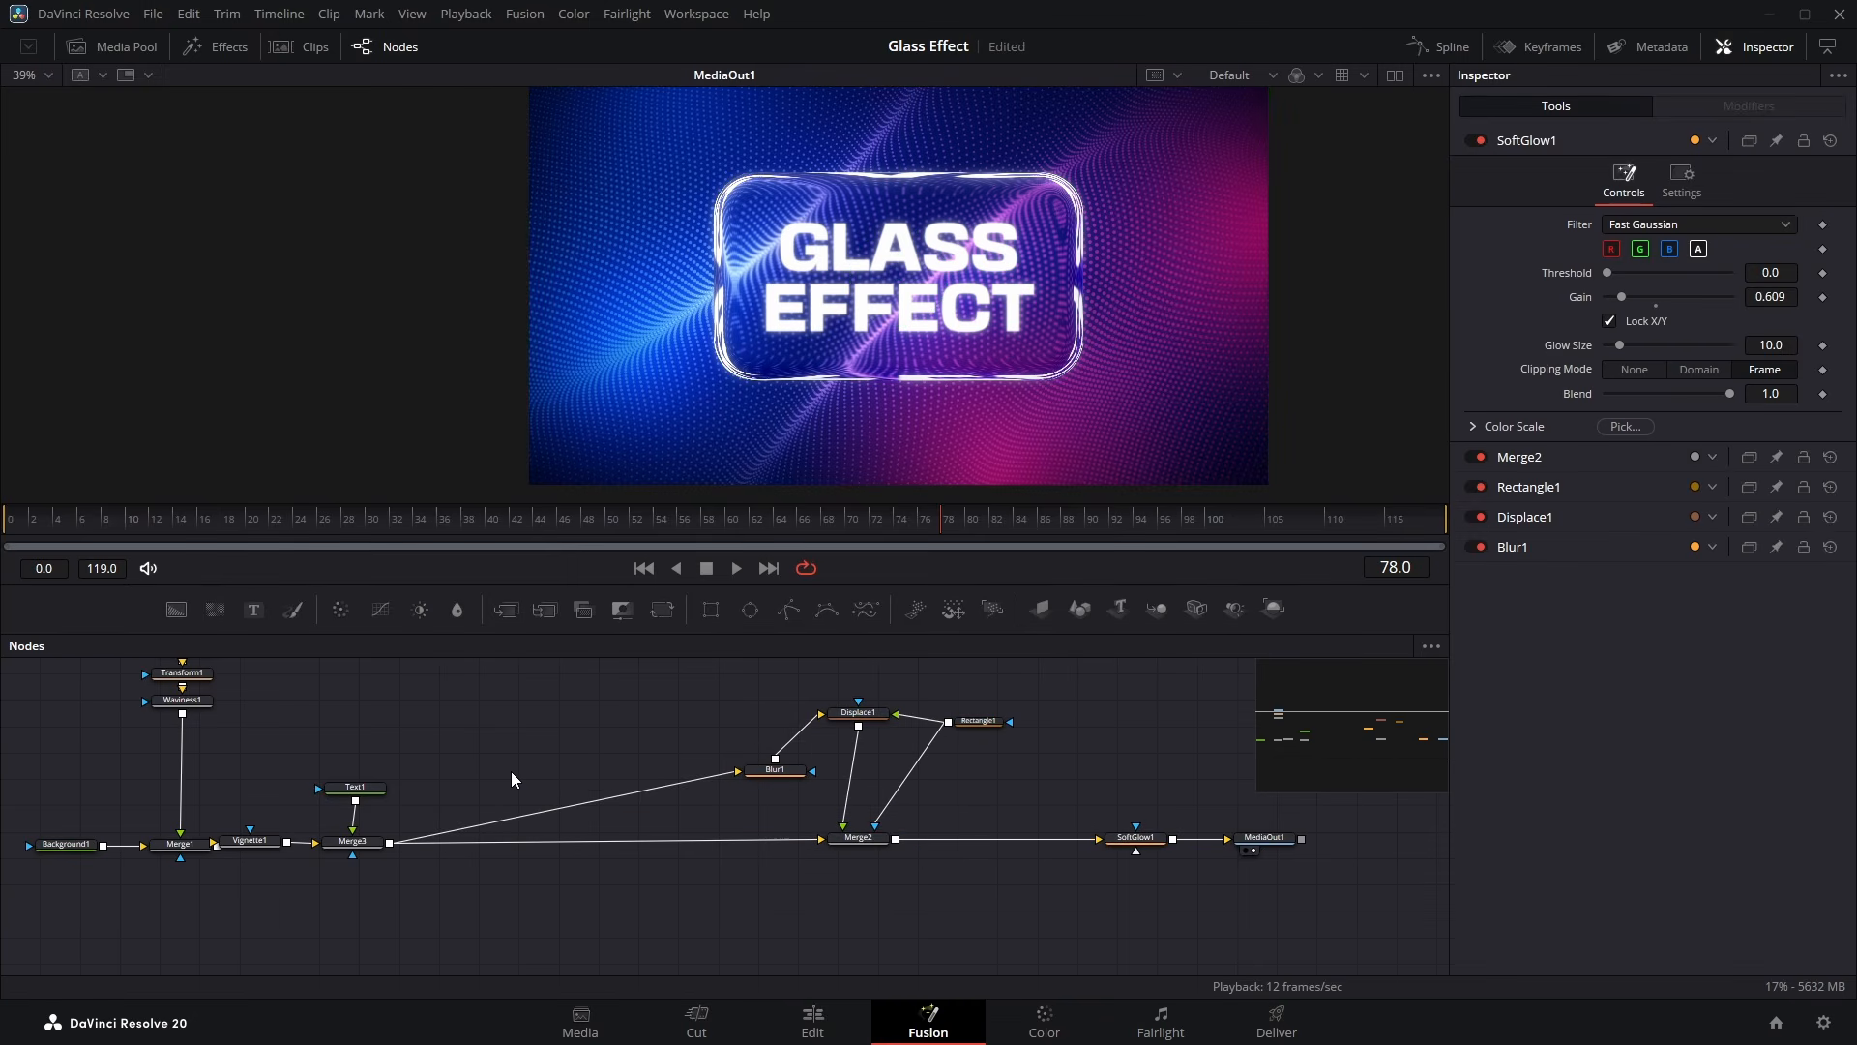
Insert a Merge node after Merge3 and connect a new Background node as its foreground
{"action": "left_click", "coordinate": [358, 843]}
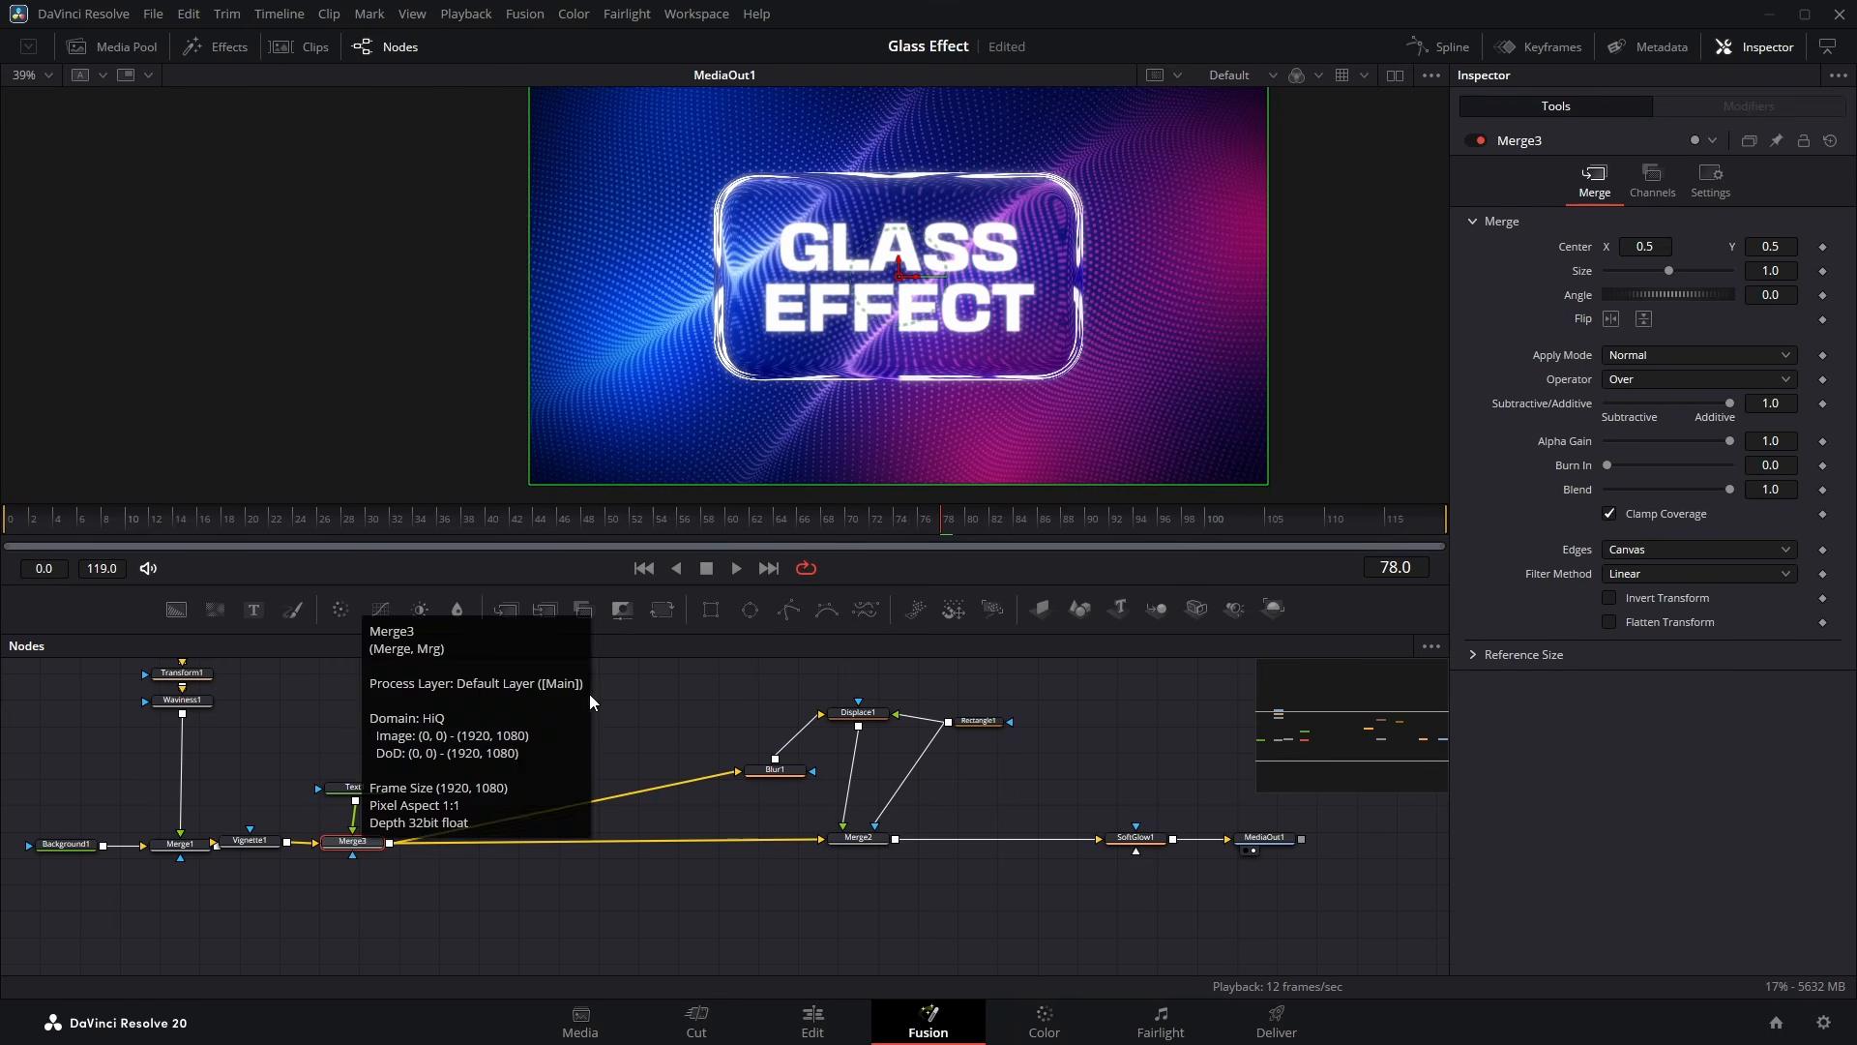
{"action": "left_click", "coordinate": [505, 609]}
{"action": "left_click_drag", "start_coordinate": [176, 609], "coordinate": [281, 683]}
{"action": "left_click_drag", "start_coordinate": [444, 751], "coordinate": [432, 837]}
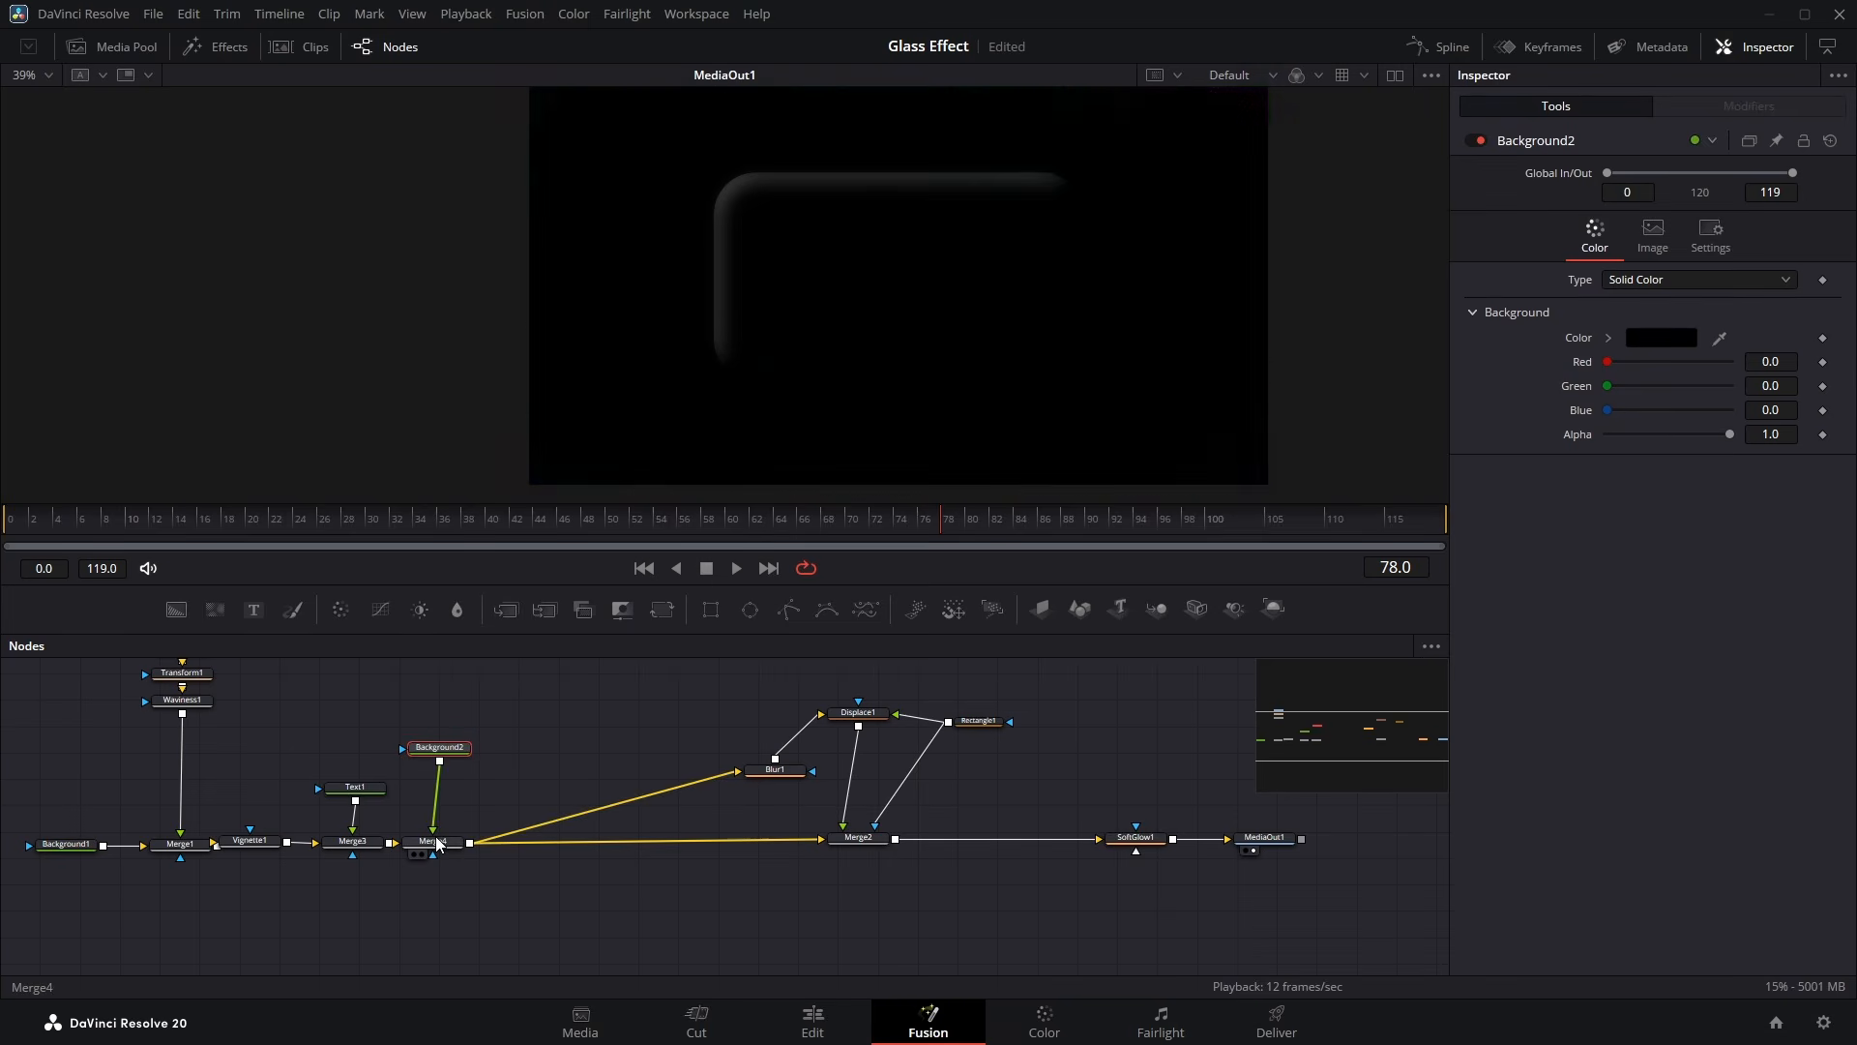
{"action": "left_click_drag", "start_coordinate": [450, 752], "coordinate": [445, 762]}
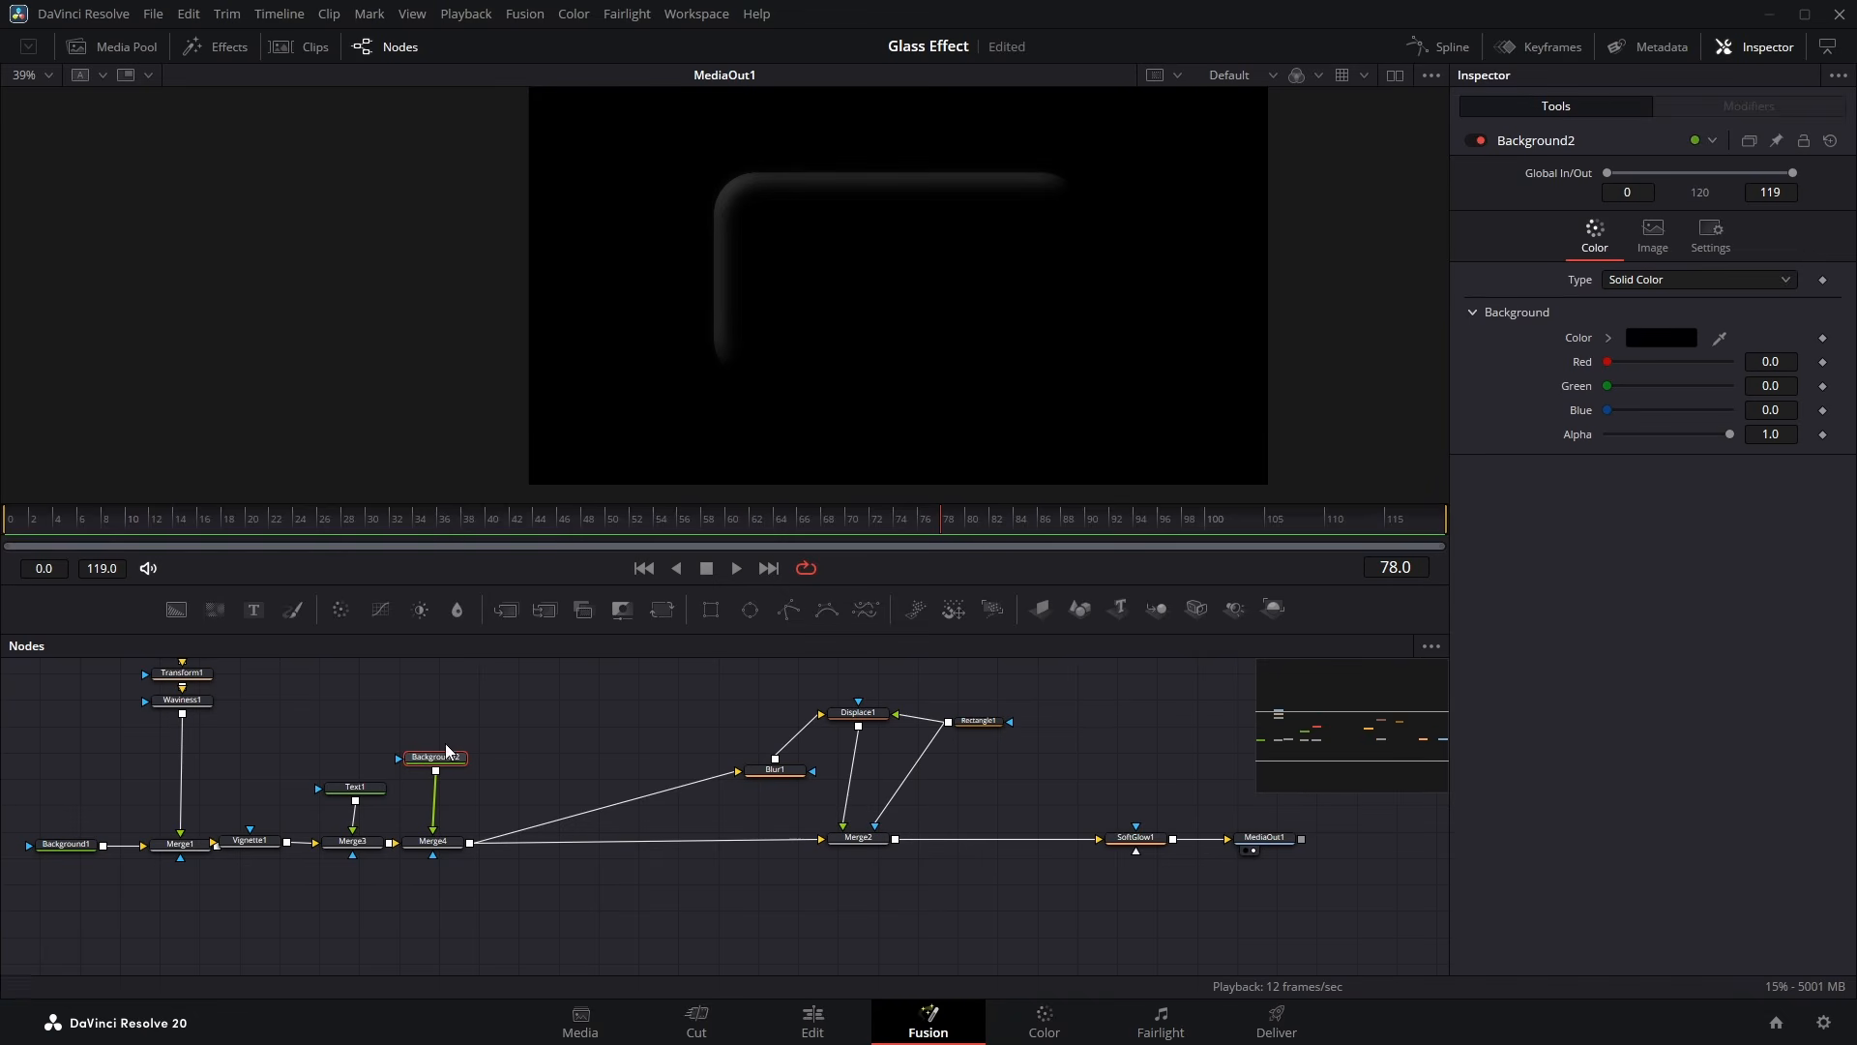
Mask Background2 with a Polygon drawn as a horizontal line across the frame's middle, with border width 0.0096
{"action": "left_click", "coordinate": [789, 609]}
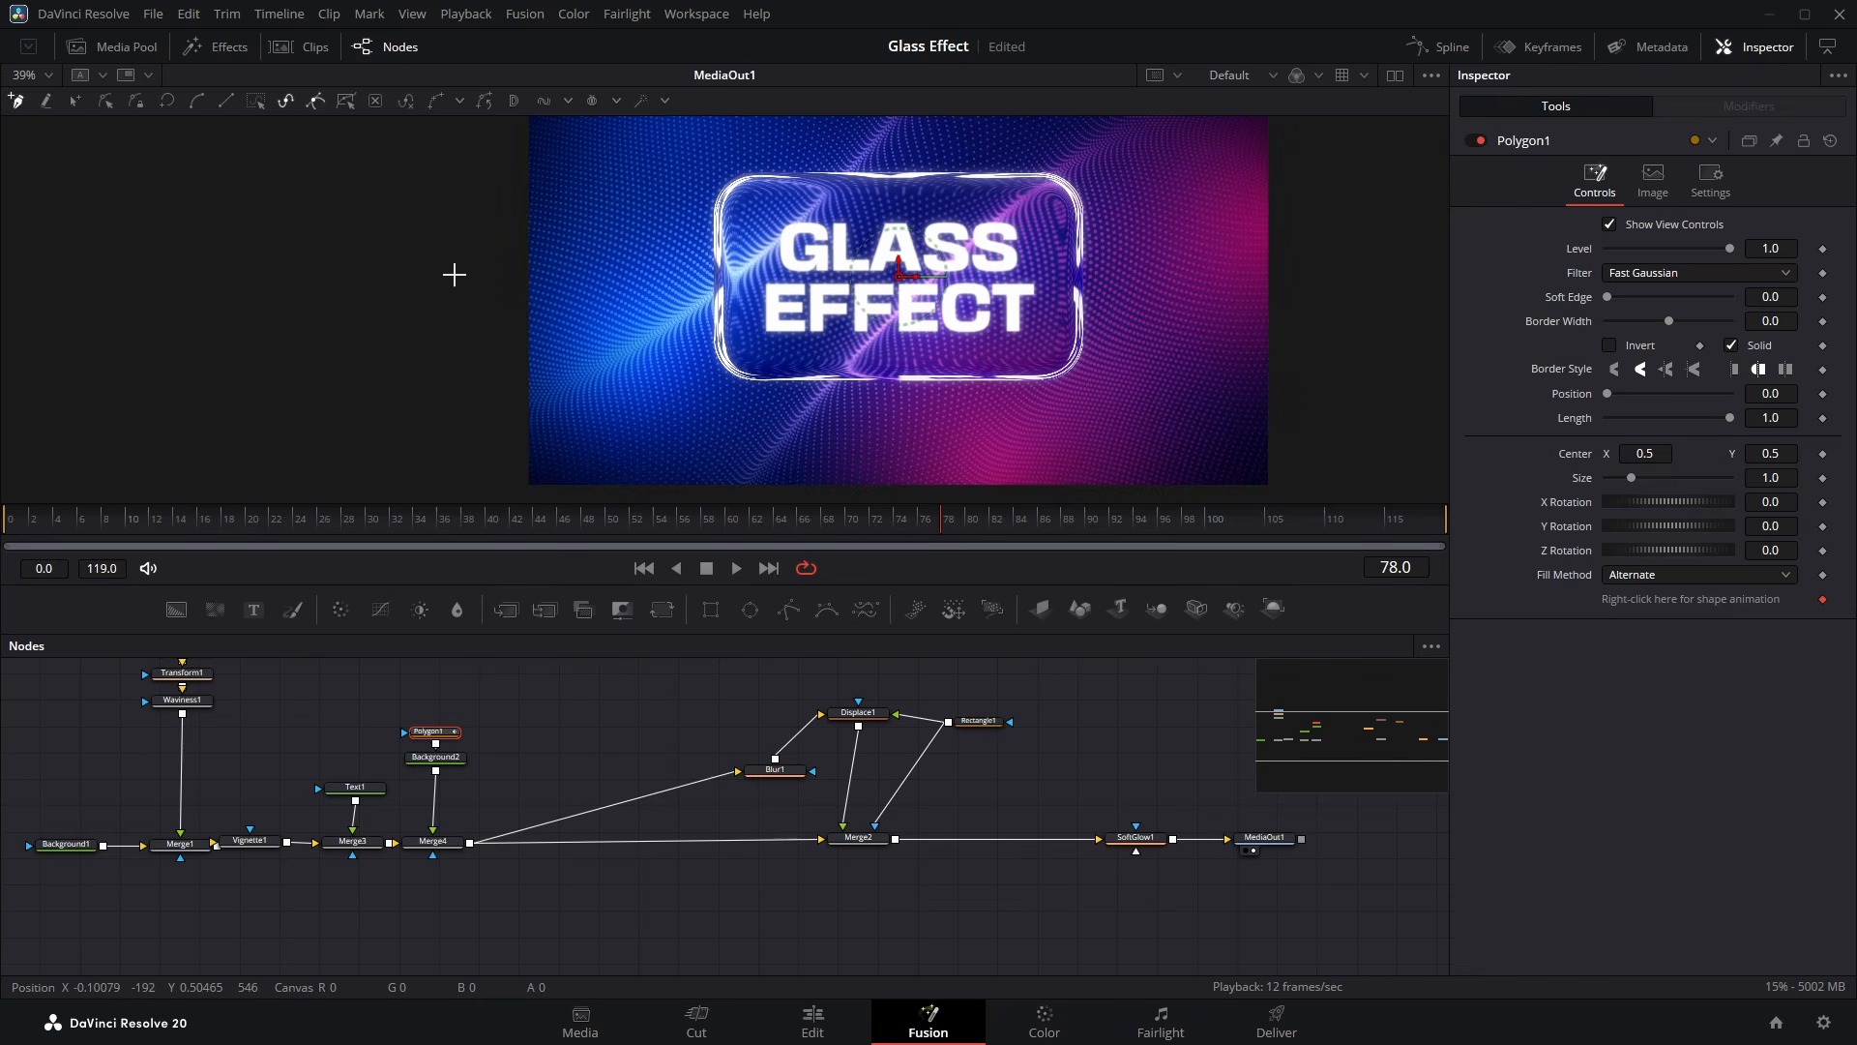
{"action": "left_click_drag", "start_coordinate": [453, 274], "coordinate": [528, 275]}
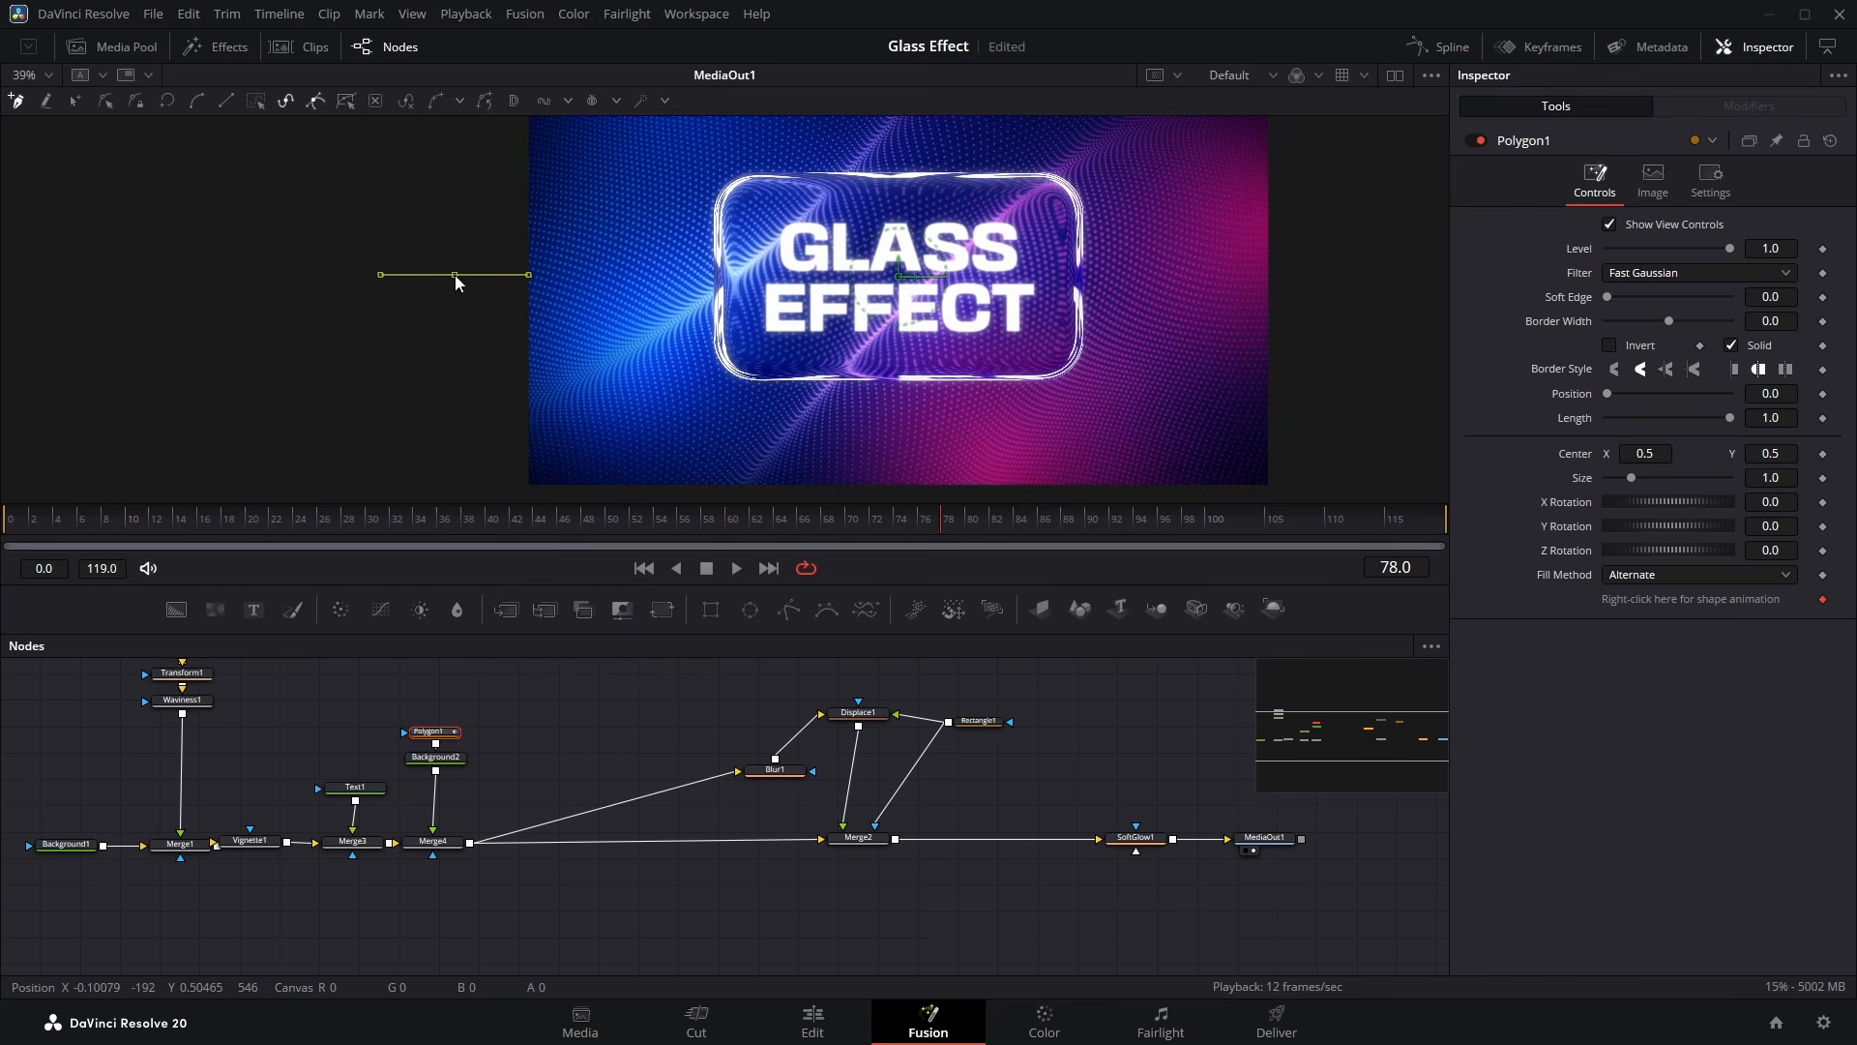
{"action": "left_click", "coordinate": [1345, 275]}
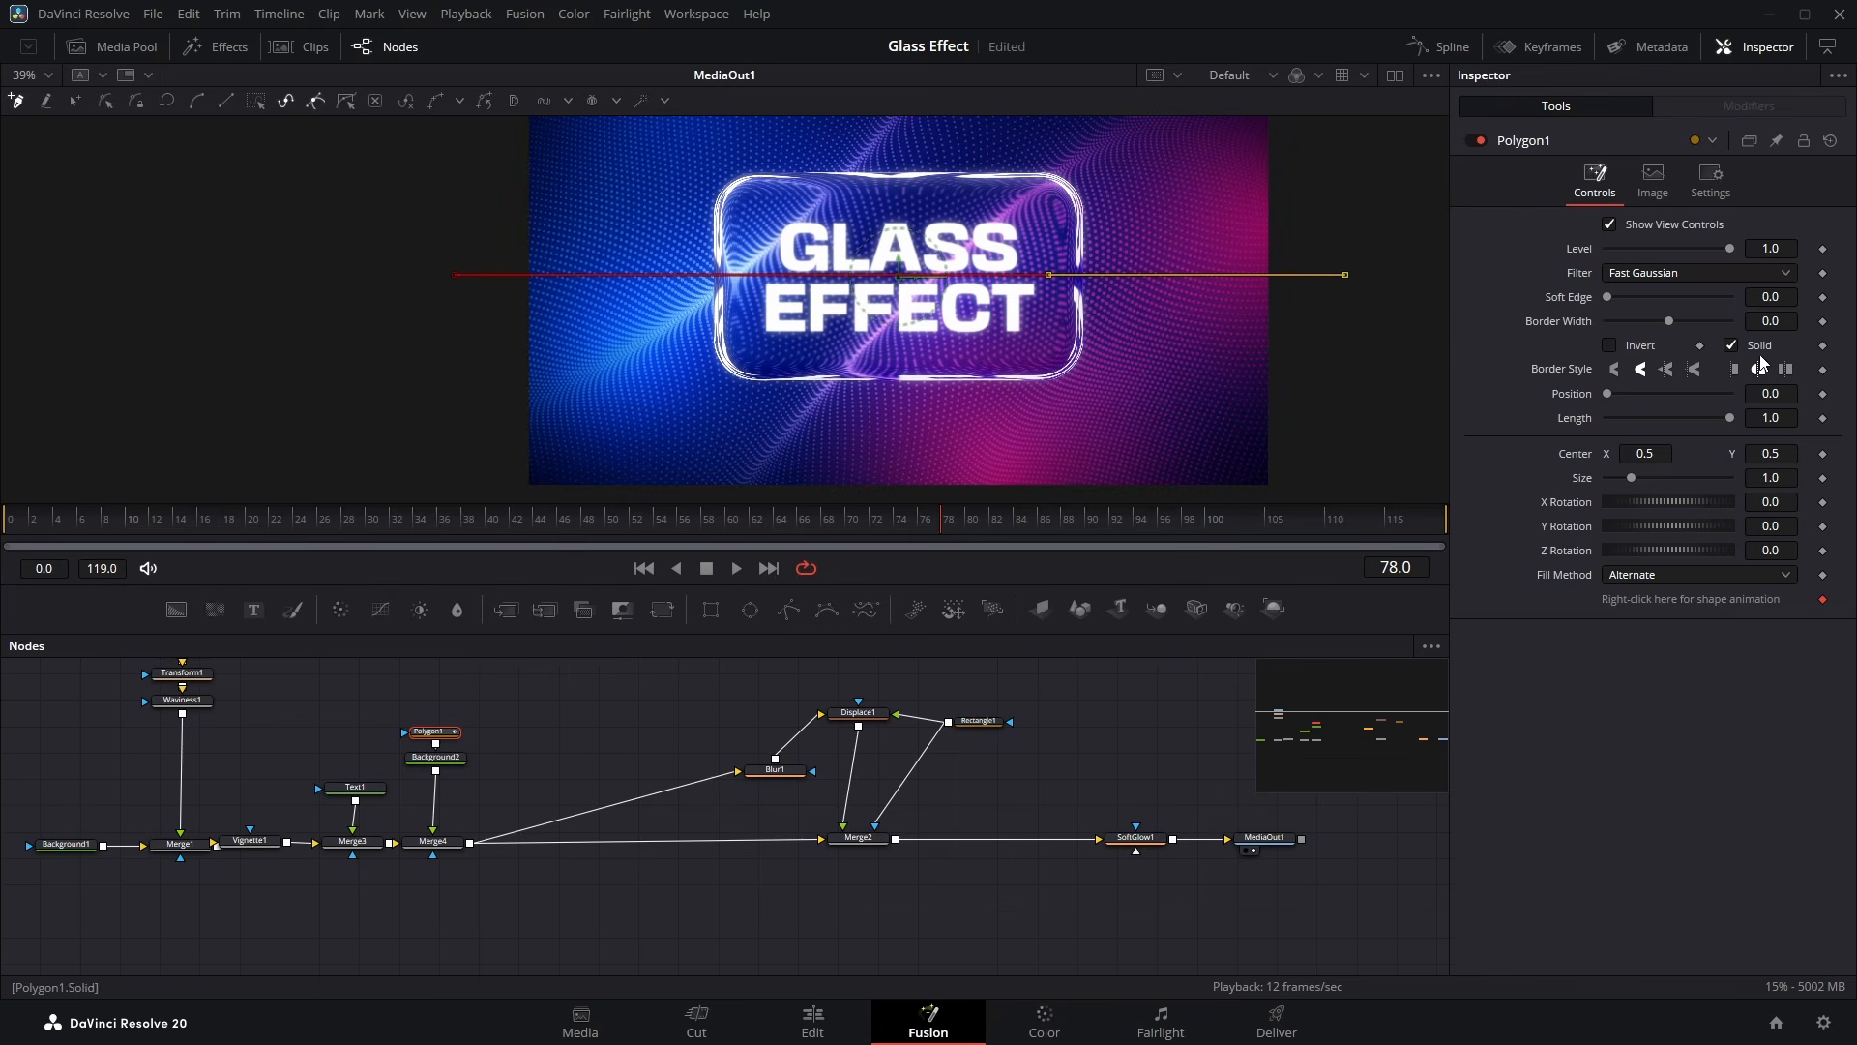
{"action": "left_click_drag", "start_coordinate": [1771, 320], "coordinate": [1785, 321]}
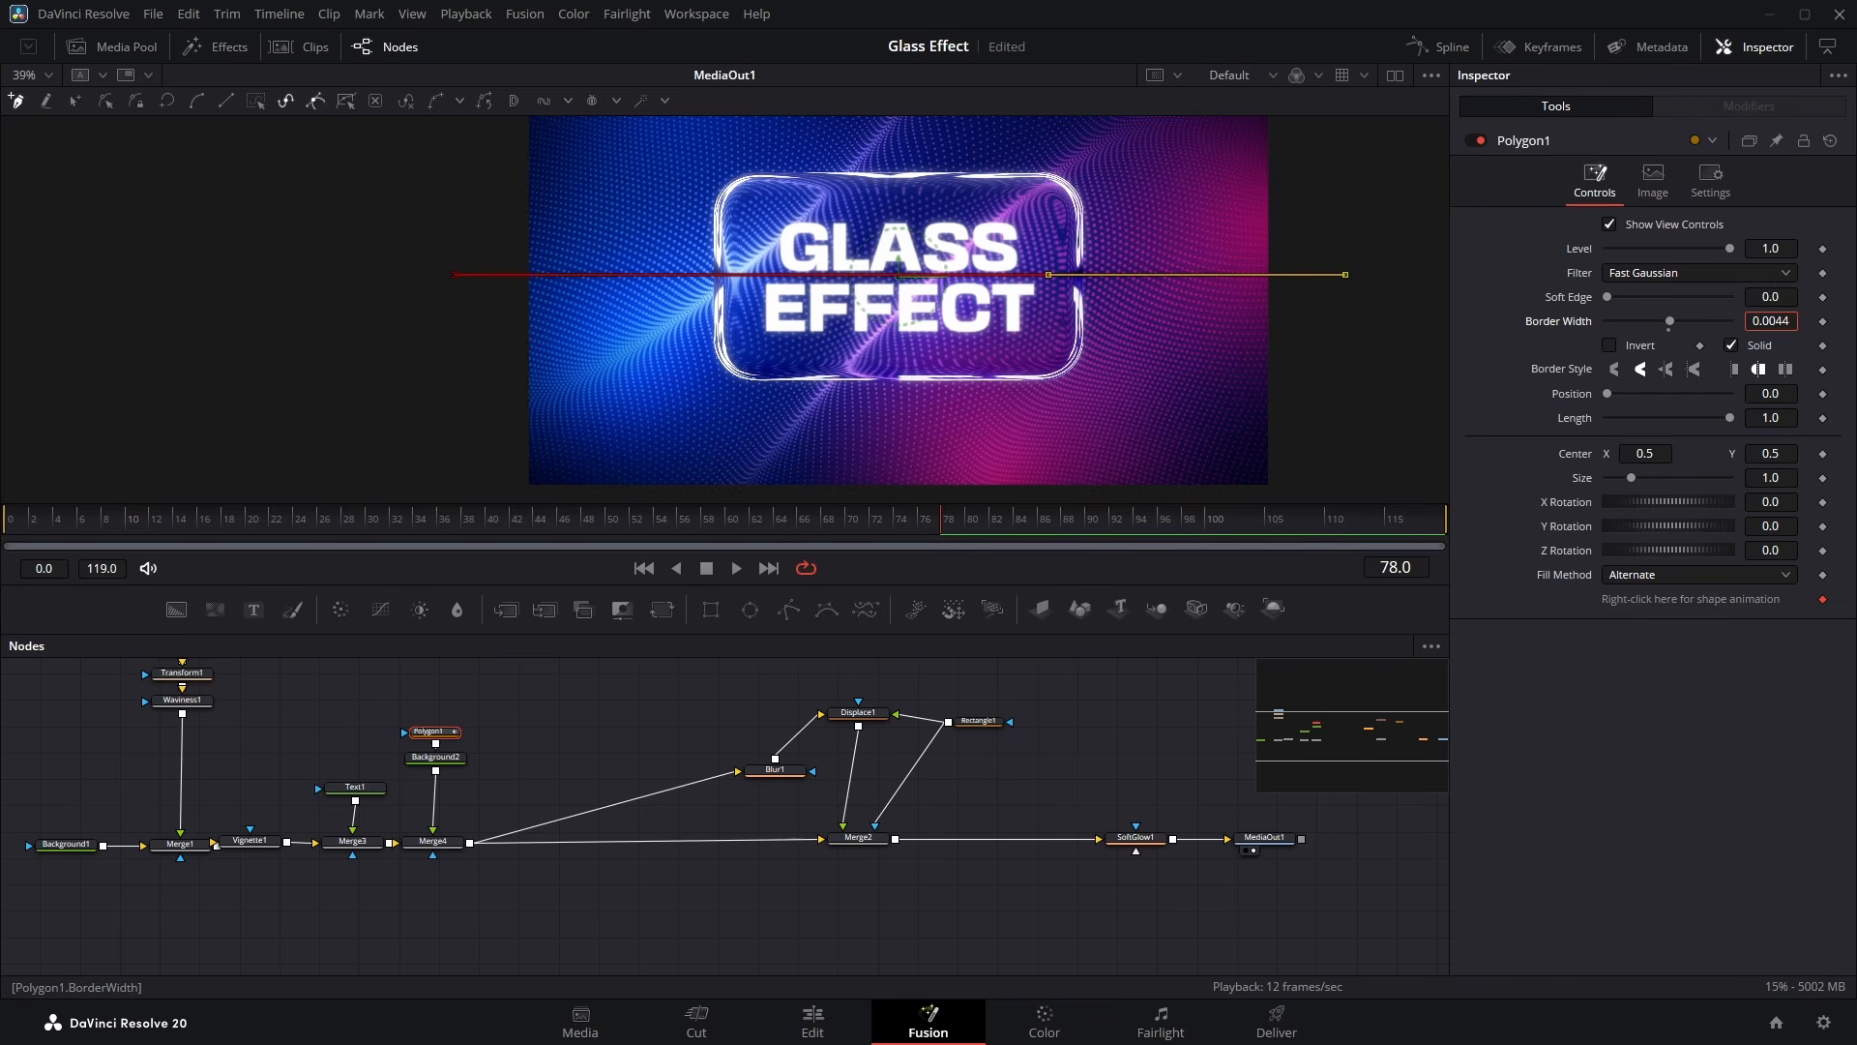
{"action": "left_click", "coordinate": [671, 711]}
{"action": "scroll", "coordinate": [1168, 305], "scroll_direction": "up", "scroll_amount": 2}
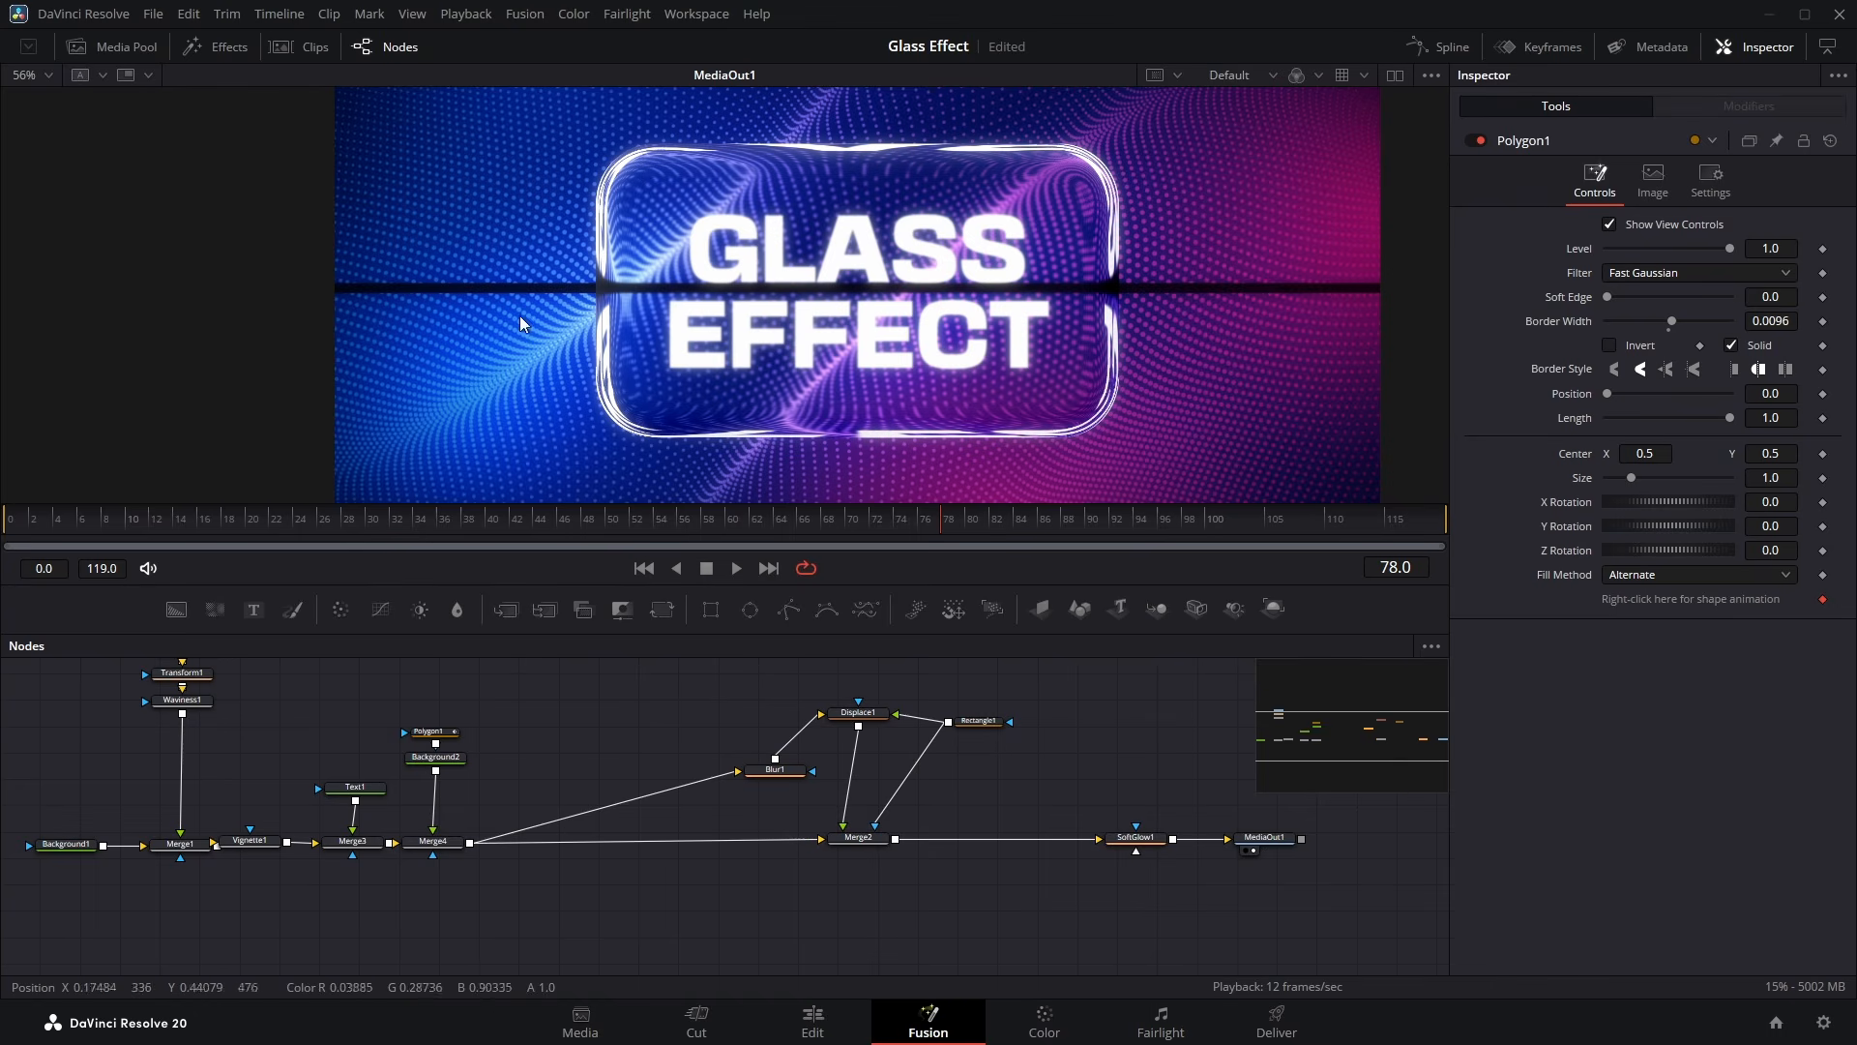
Set the Background2 color to white (#ffffff)
{"action": "left_click", "coordinate": [446, 763]}
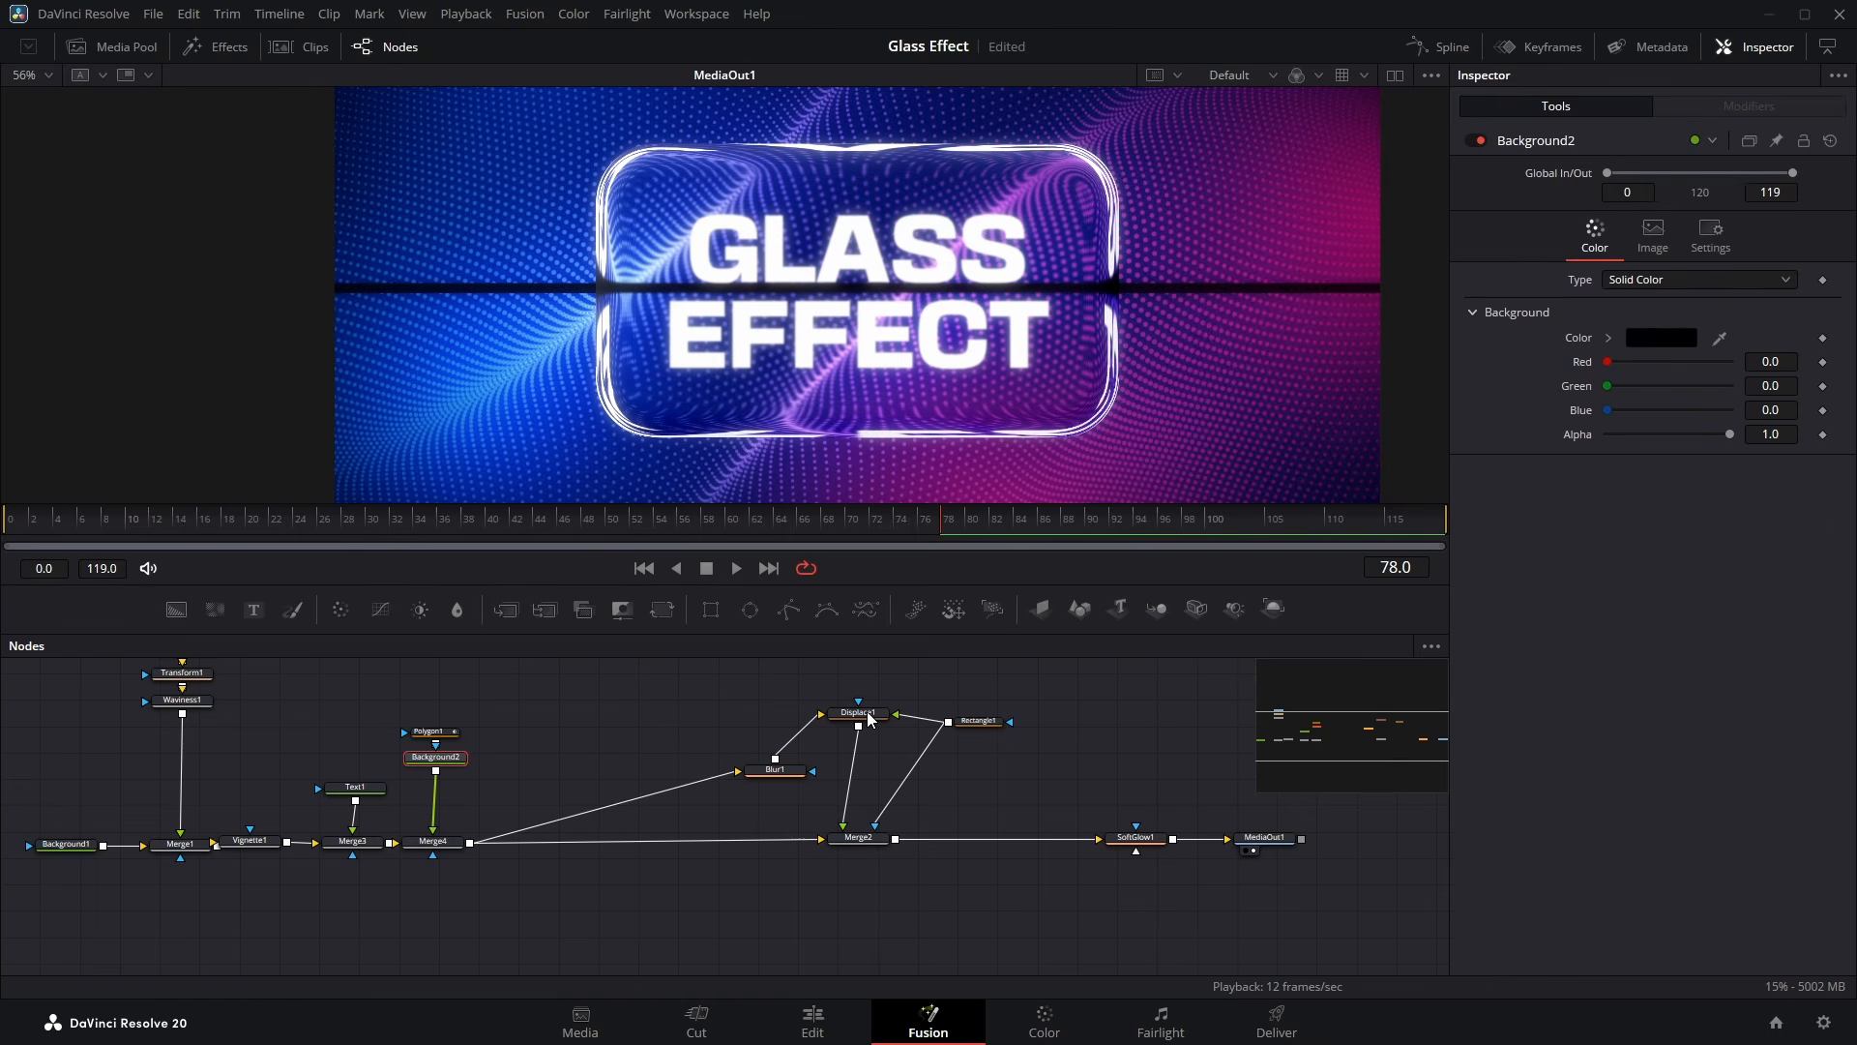
{"action": "left_click", "coordinate": [1655, 338]}
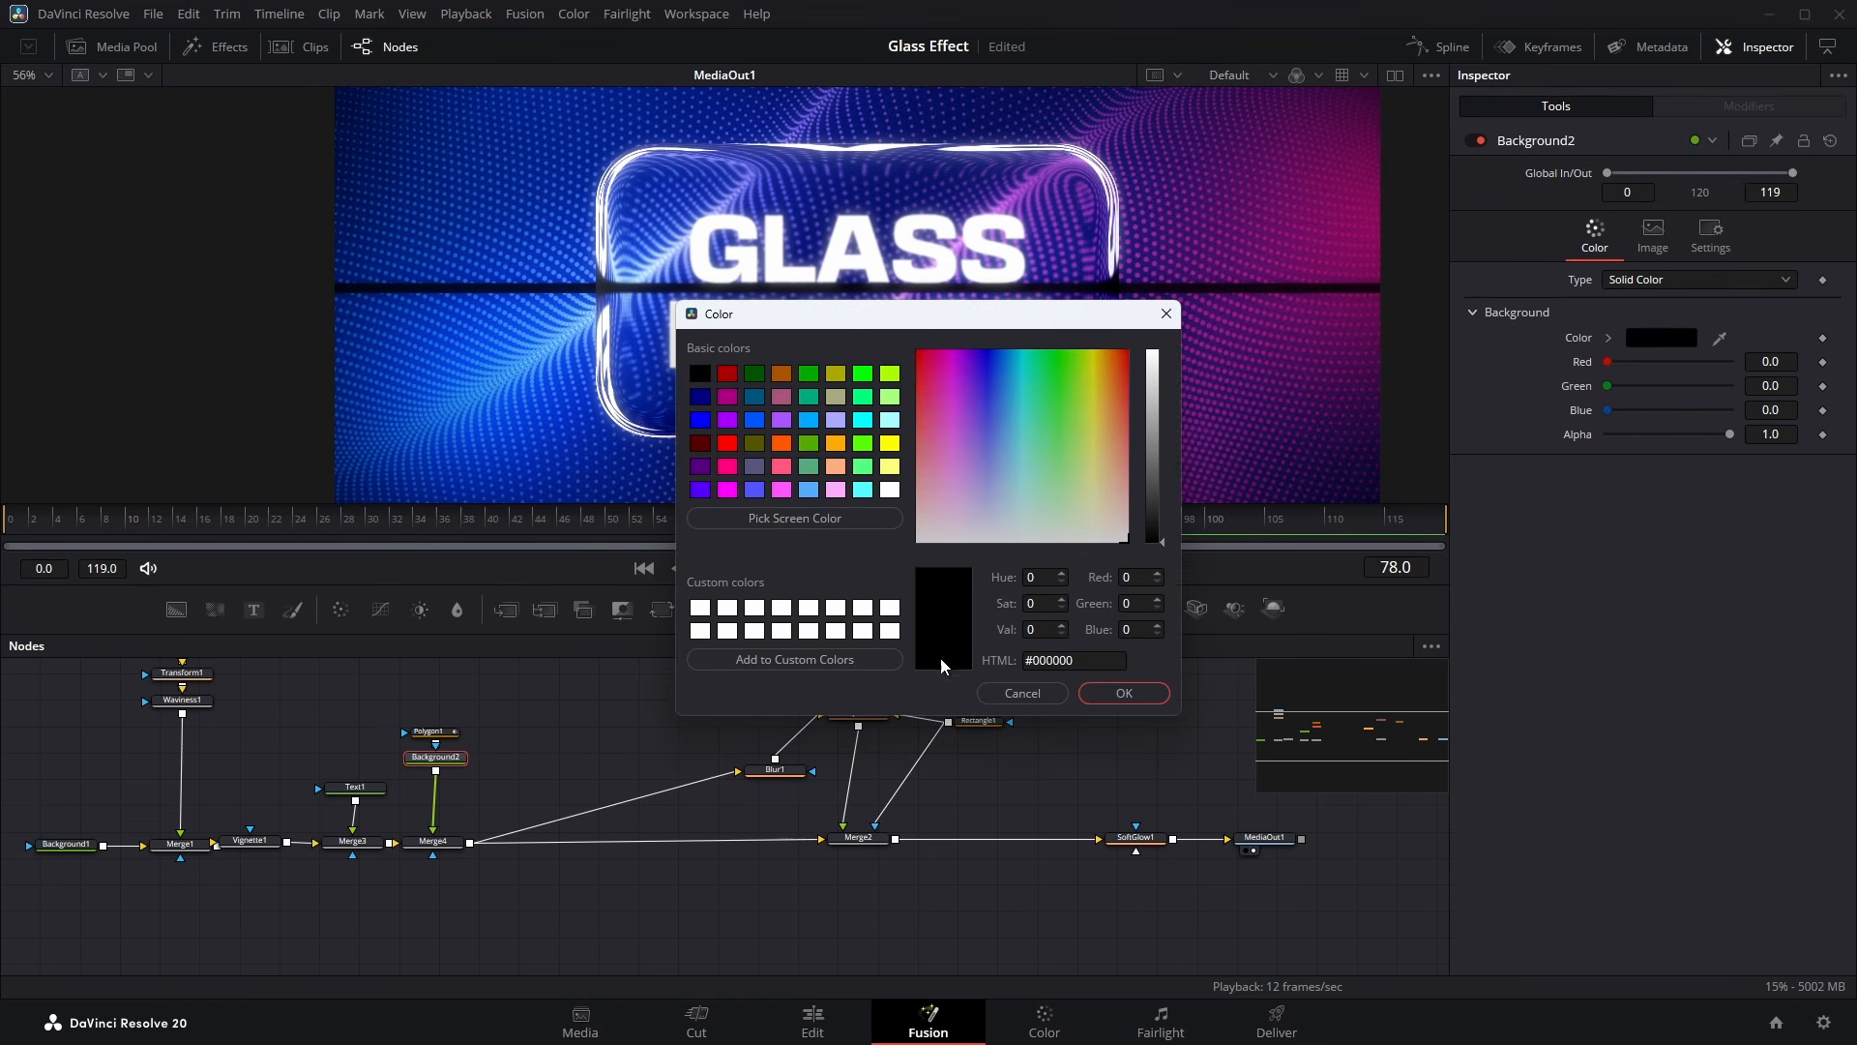
{"action": "left_click", "coordinate": [889, 491]}
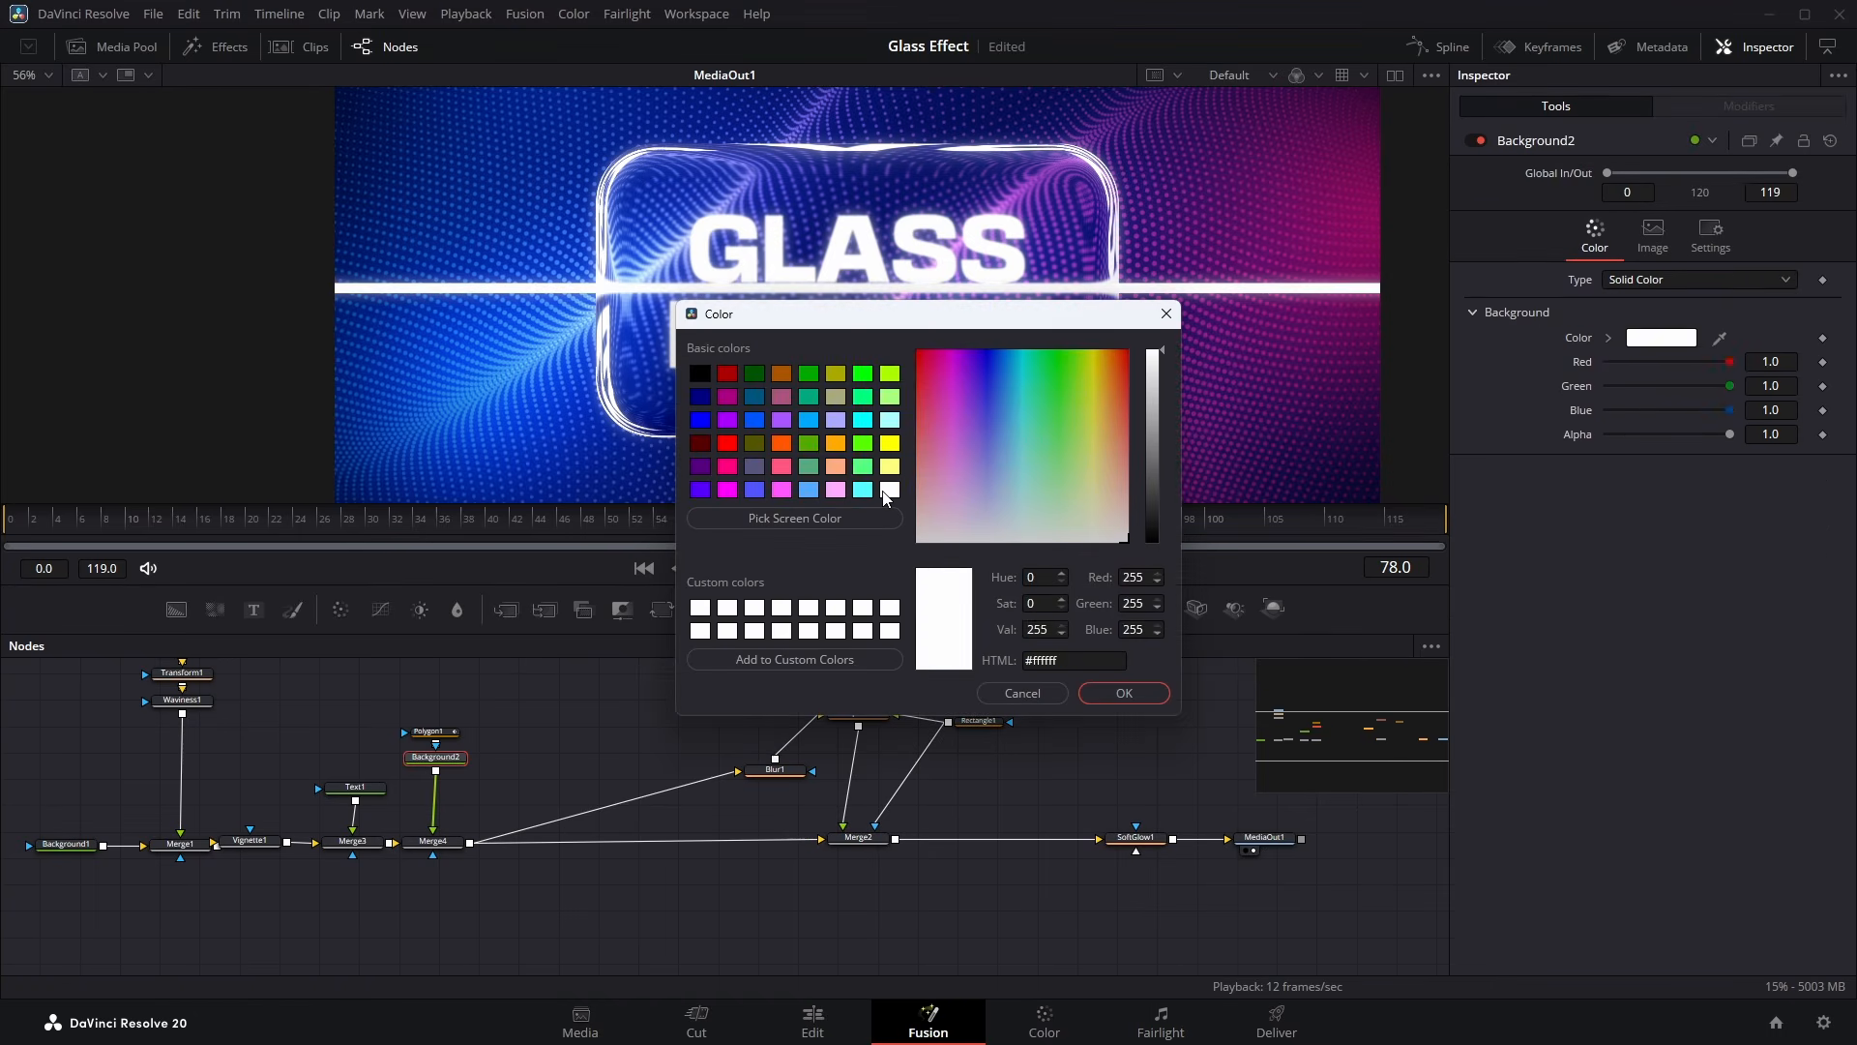
{"action": "left_click", "coordinate": [1124, 693]}
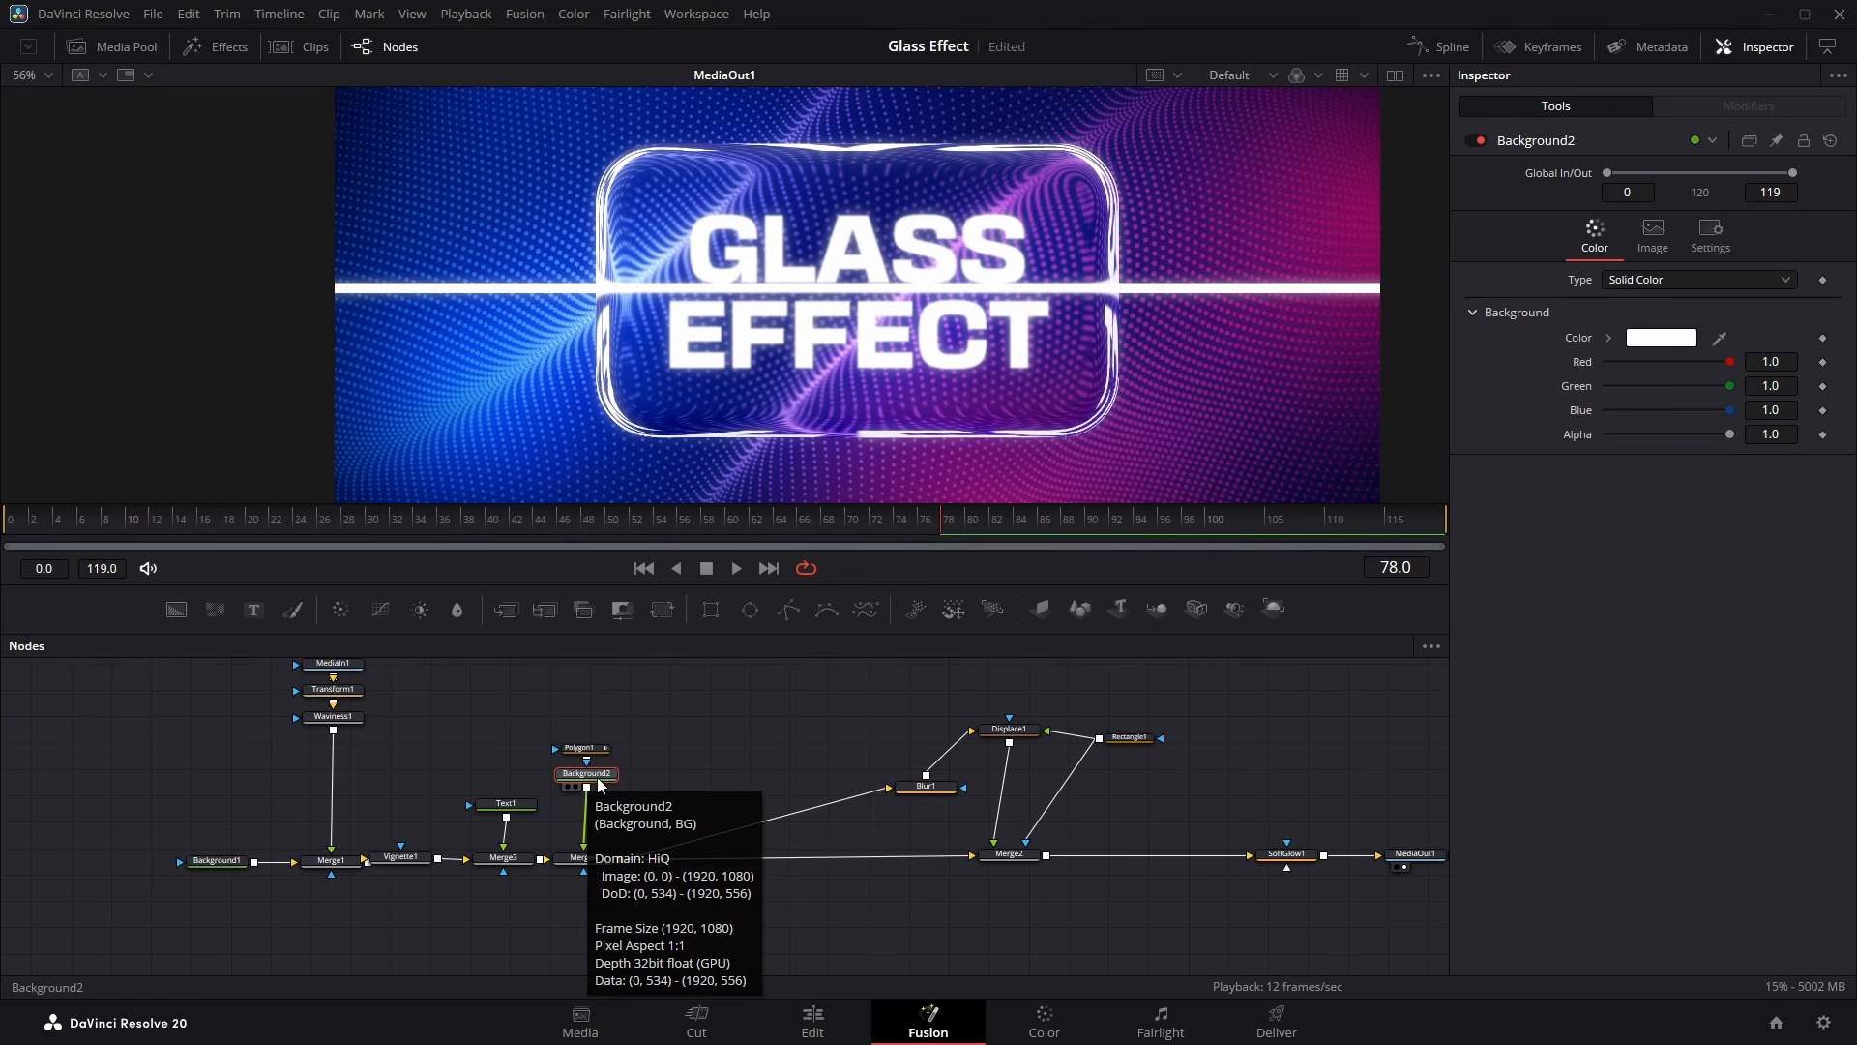
Insert a Transform node between Background2 and Merge4
{"action": "key", "text": "shift+space"}
{"action": "type", "text": "tran"}
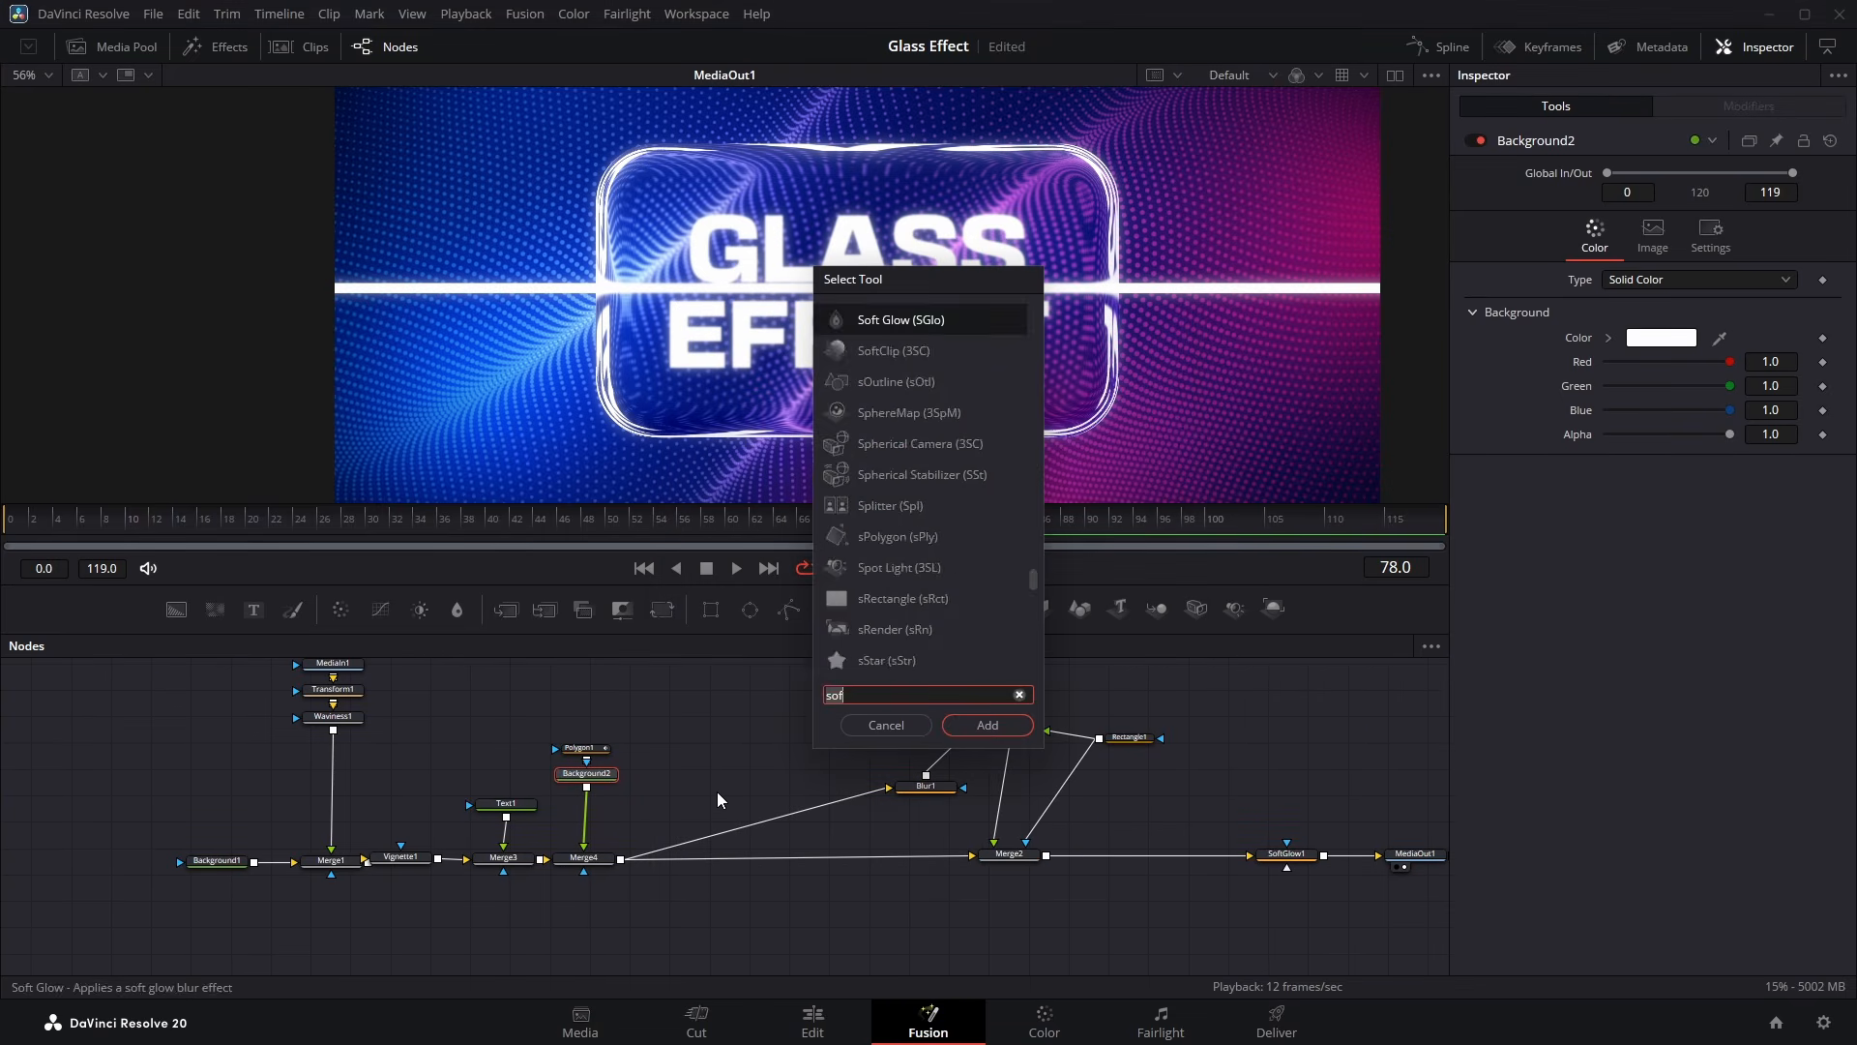
{"action": "type", "text": "s"}
{"action": "key", "text": "Return"}
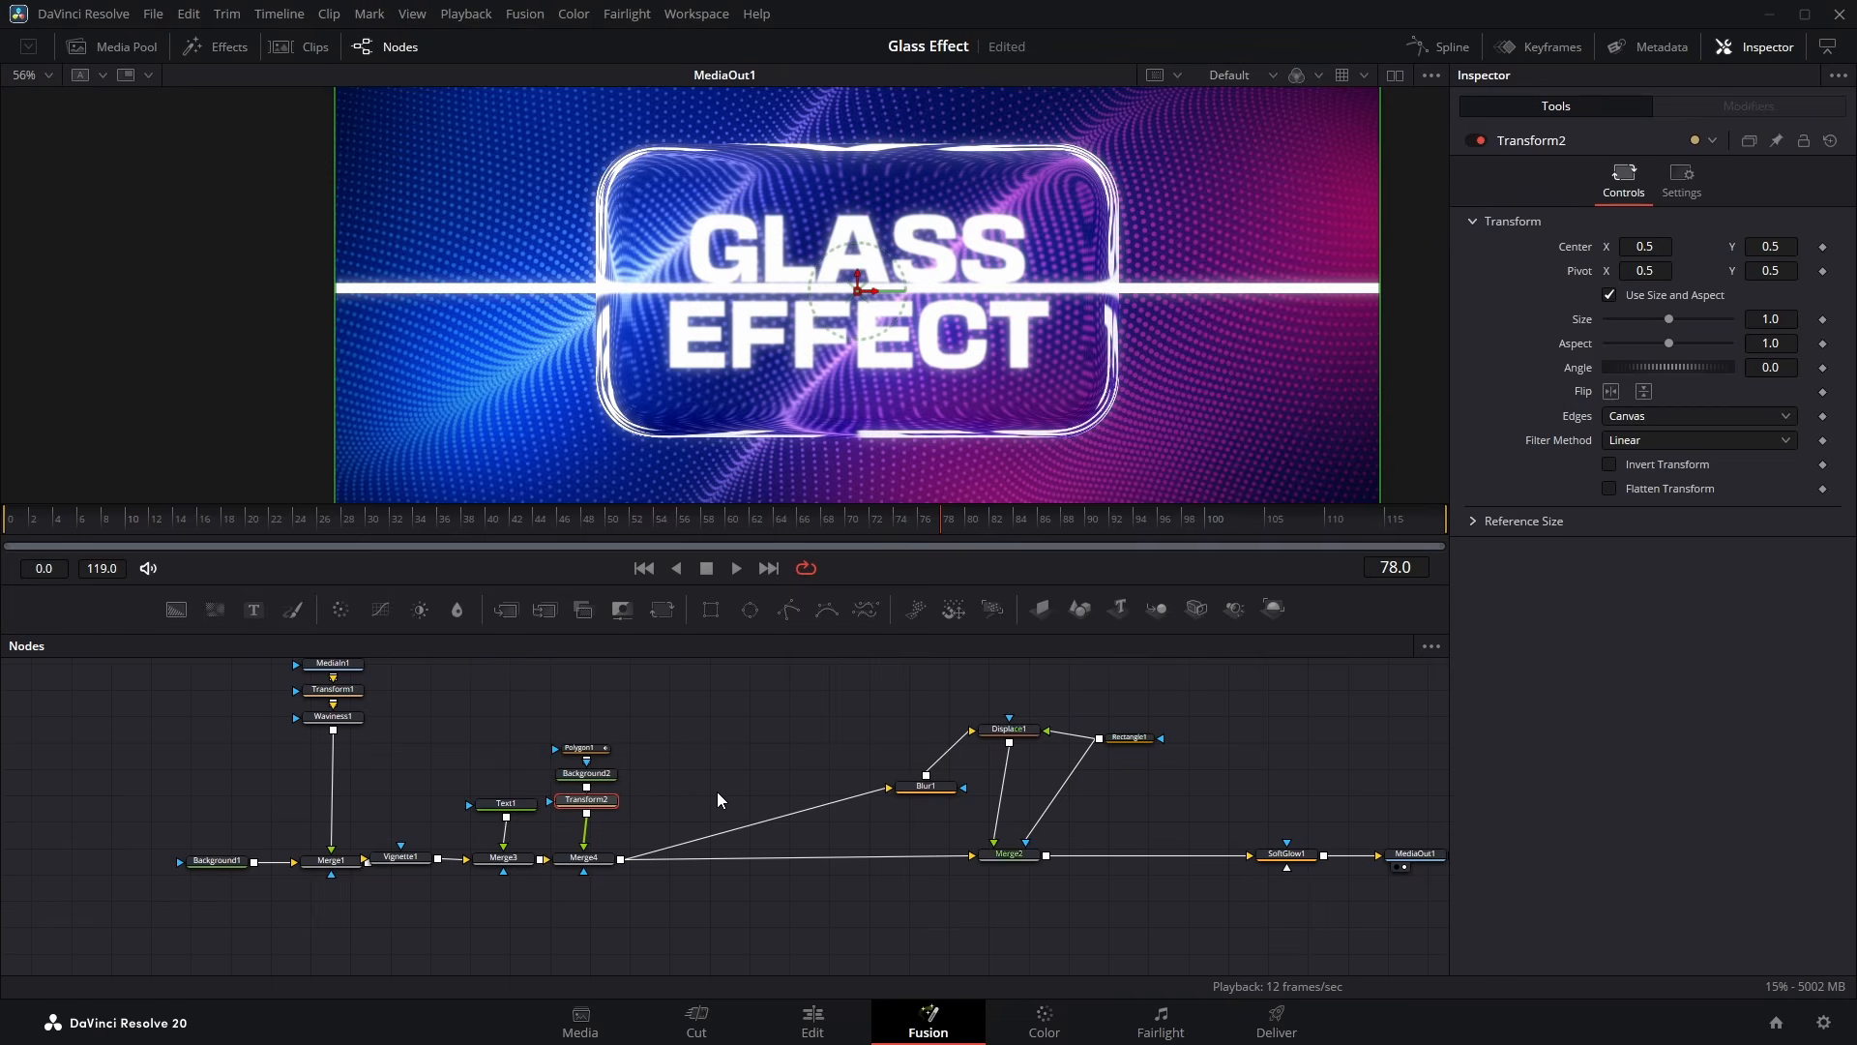
Rotate the white line to 54.8 degrees with Transform2 and move its center to X 0.979407, Y 0.375
{"action": "scroll", "coordinate": [698, 385], "scroll_direction": "down", "scroll_amount": 3}
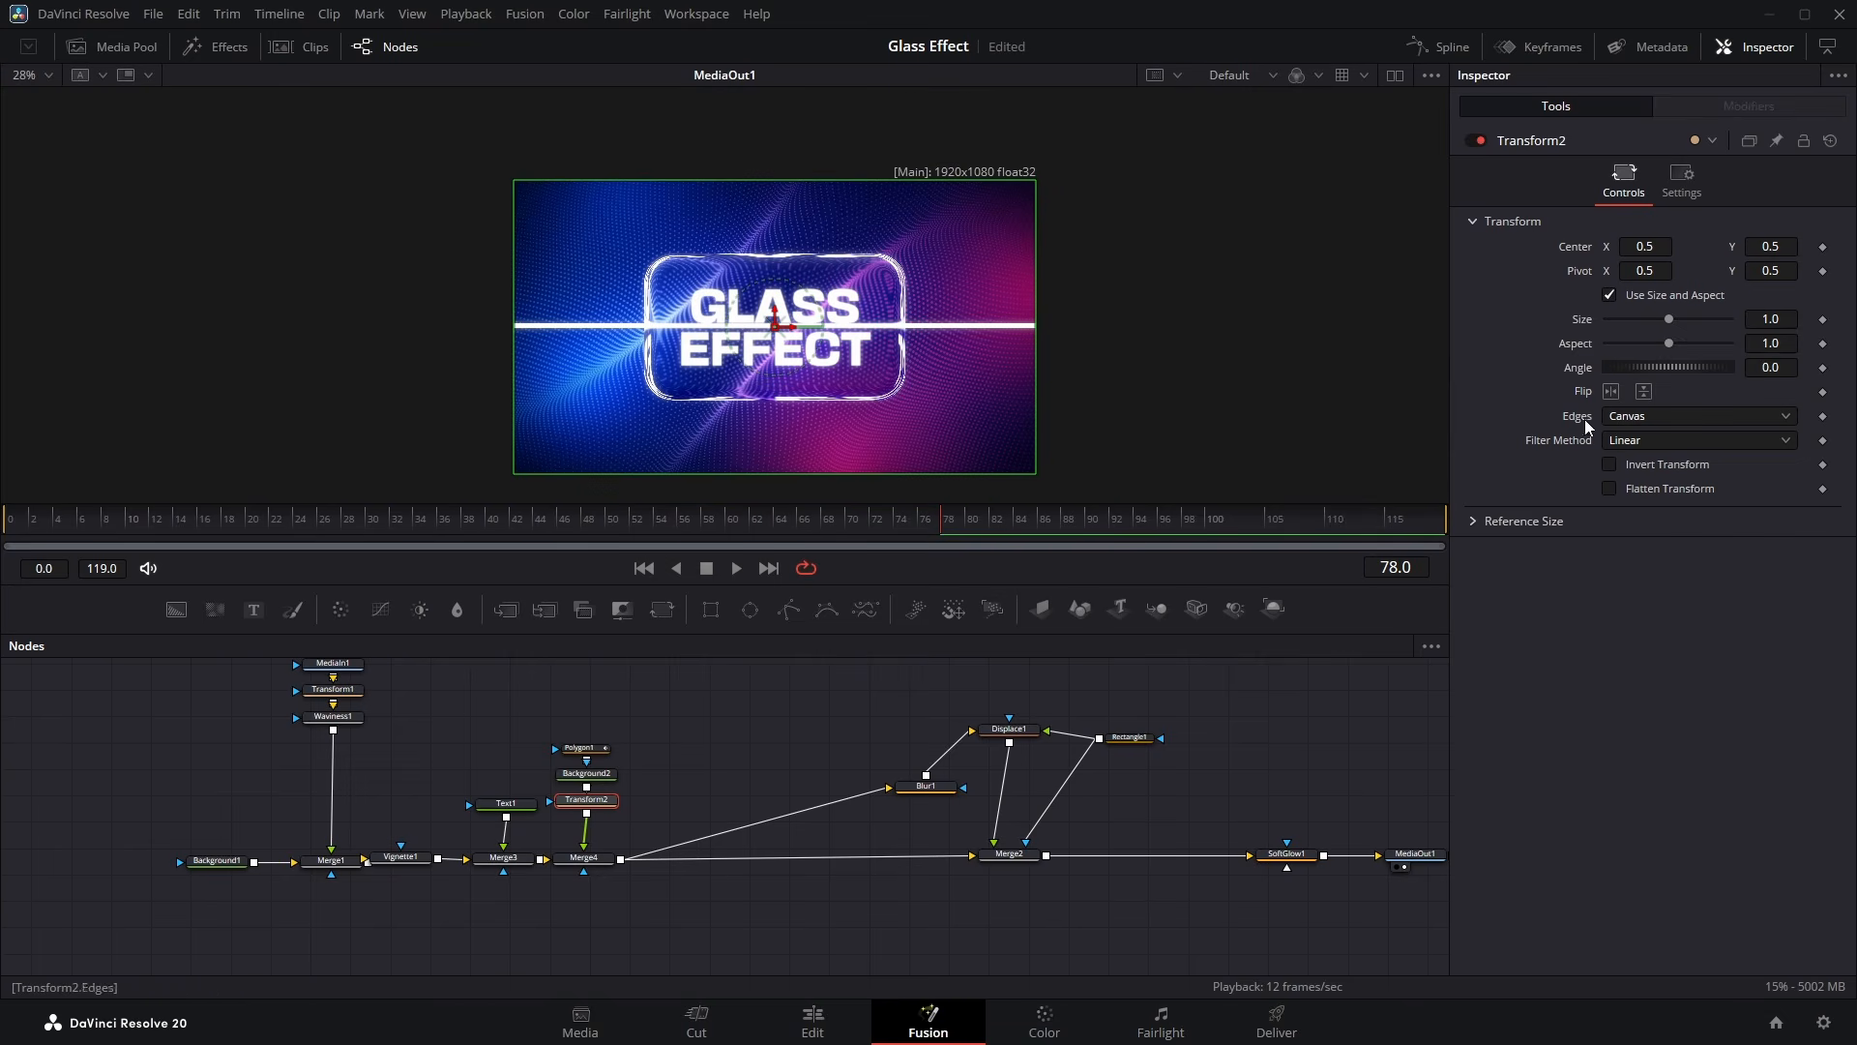
{"action": "left_click_drag", "start_coordinate": [1675, 363], "coordinate": [1691, 368]}
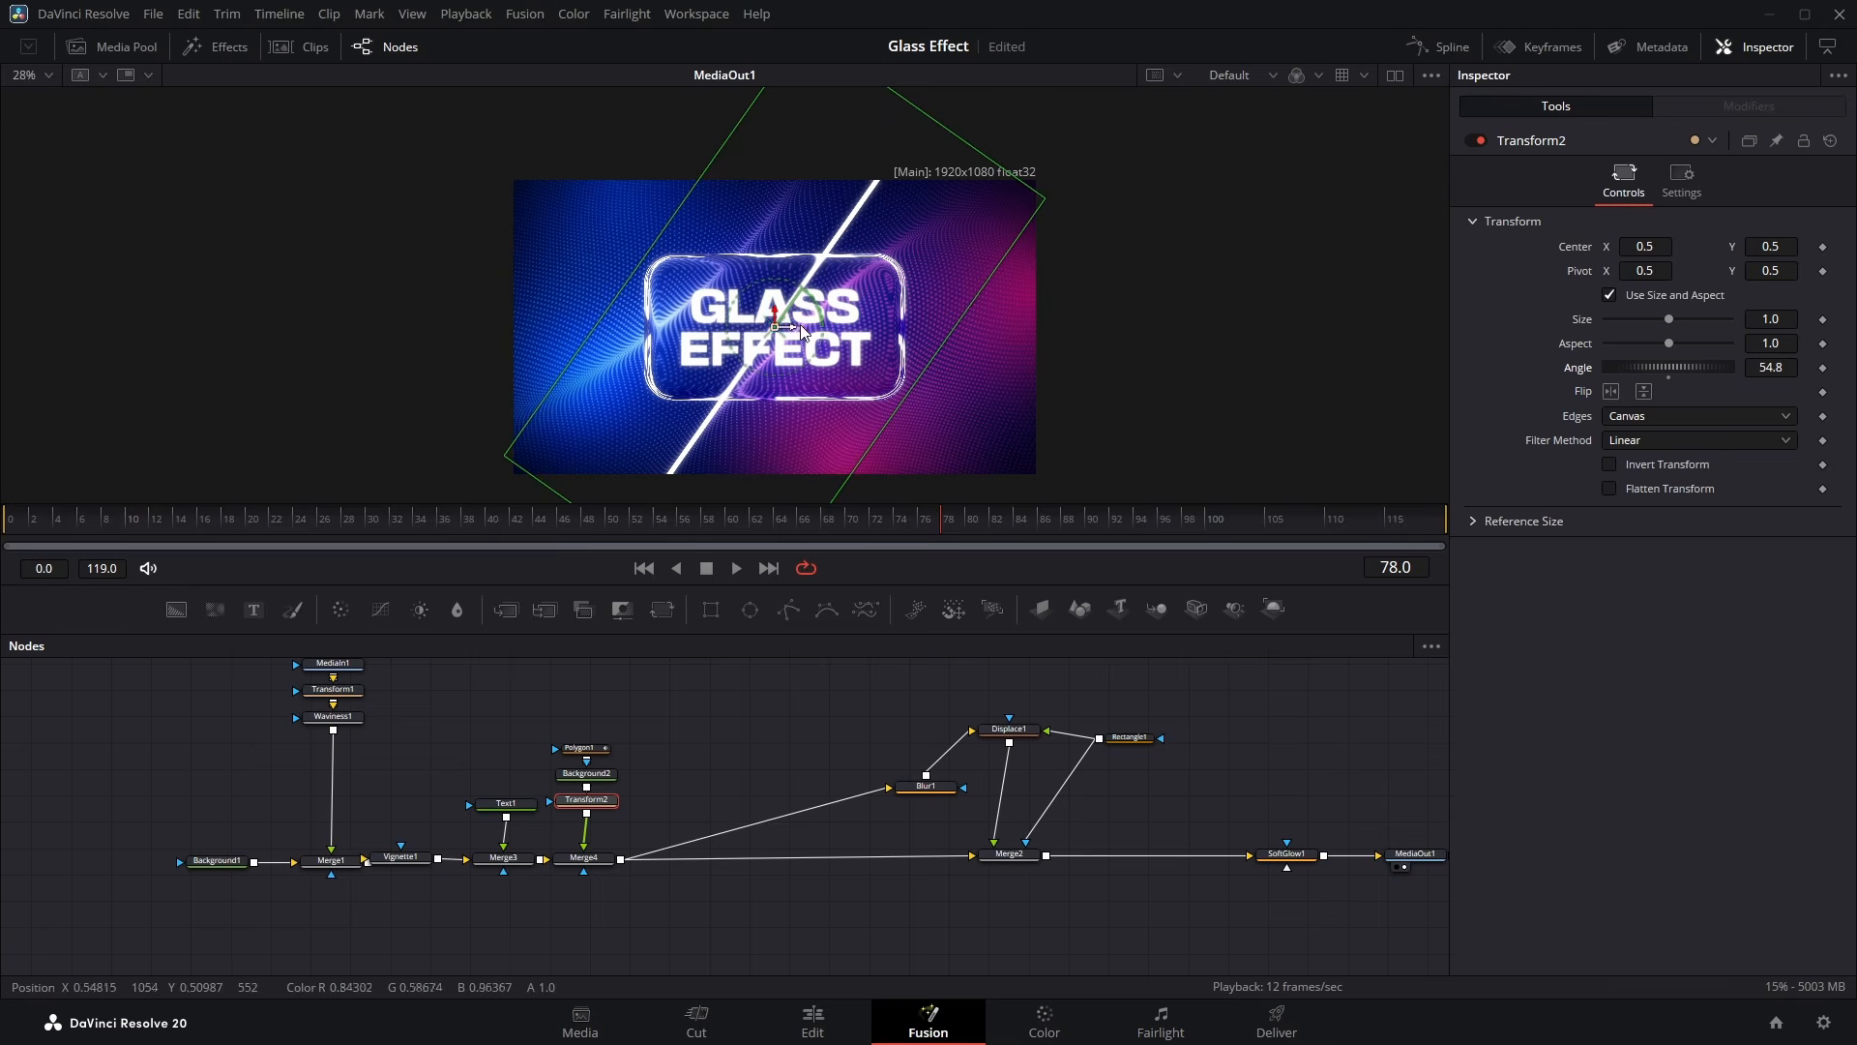
{"action": "left_click_drag", "start_coordinate": [797, 323], "coordinate": [977, 418]}
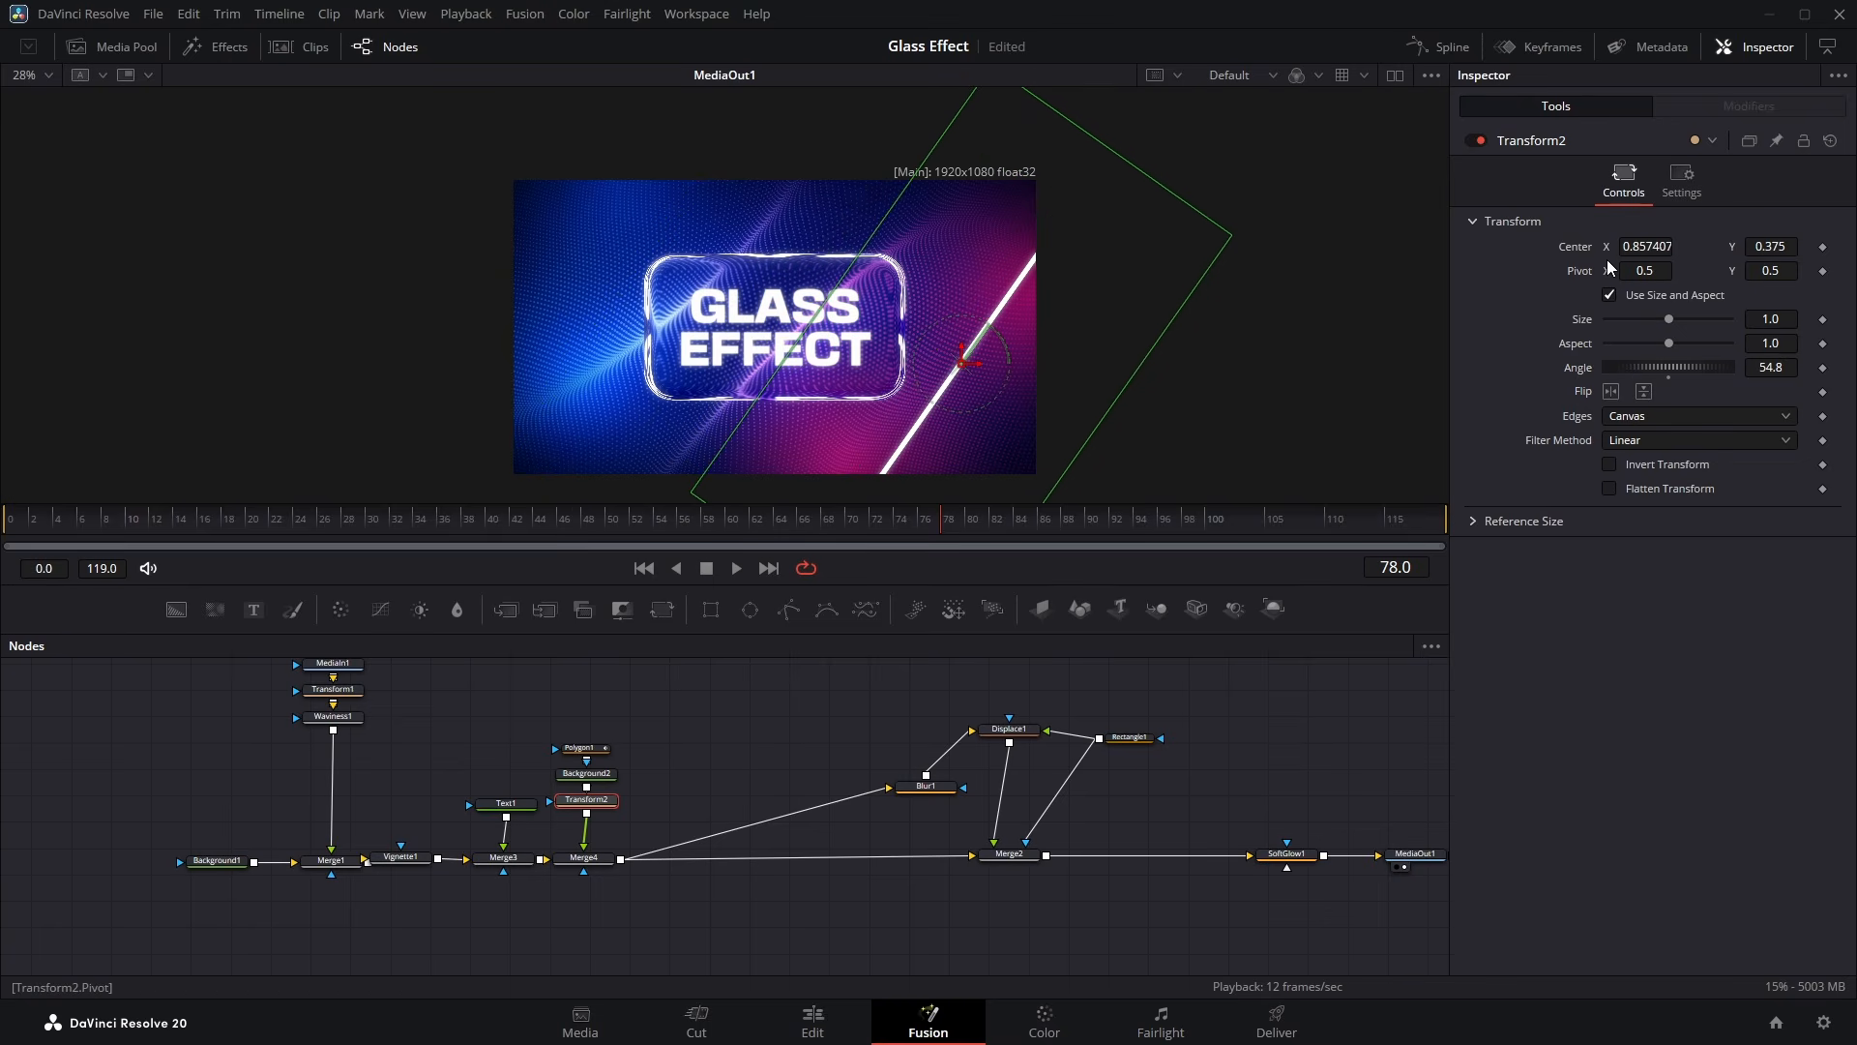
{"action": "left_click_drag", "start_coordinate": [1639, 240], "coordinate": [1757, 240]}
Increase Polygon1's border width to 0.0144
{"action": "left_click", "coordinate": [581, 755]}
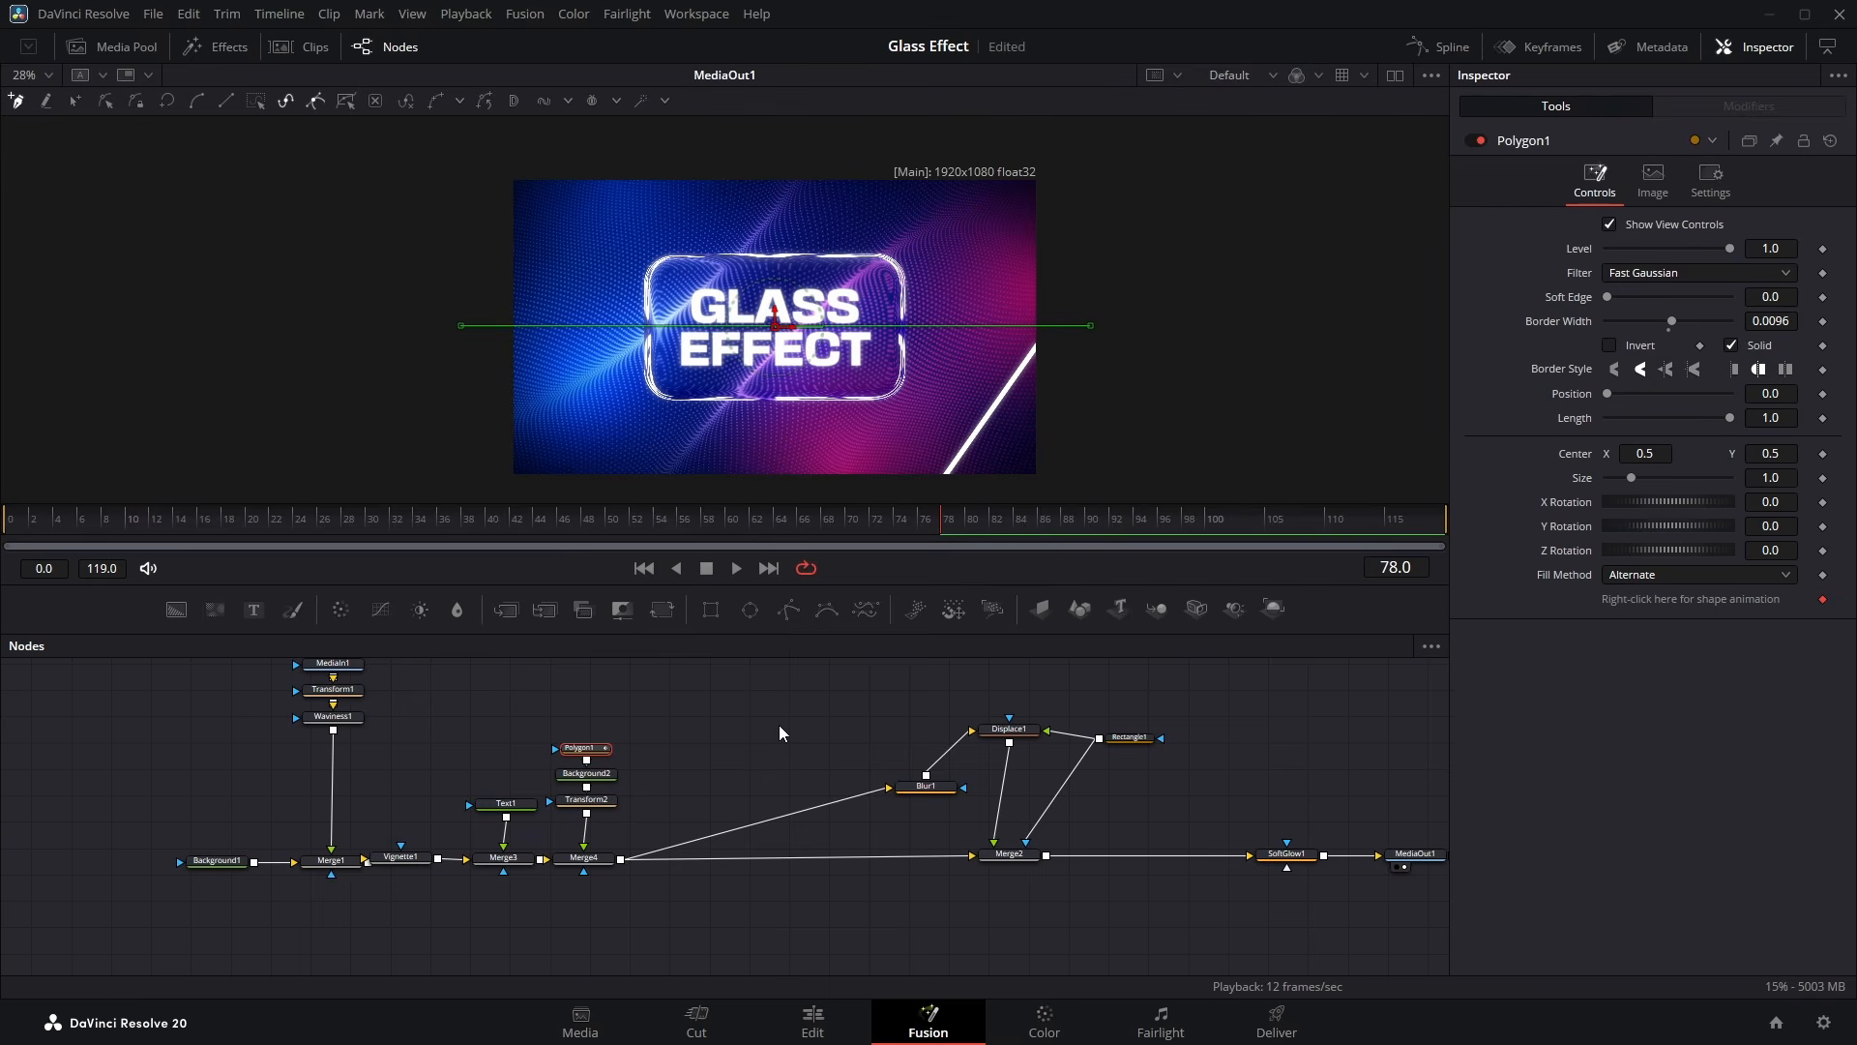
{"action": "left_click_drag", "start_coordinate": [1776, 323], "coordinate": [1789, 323]}
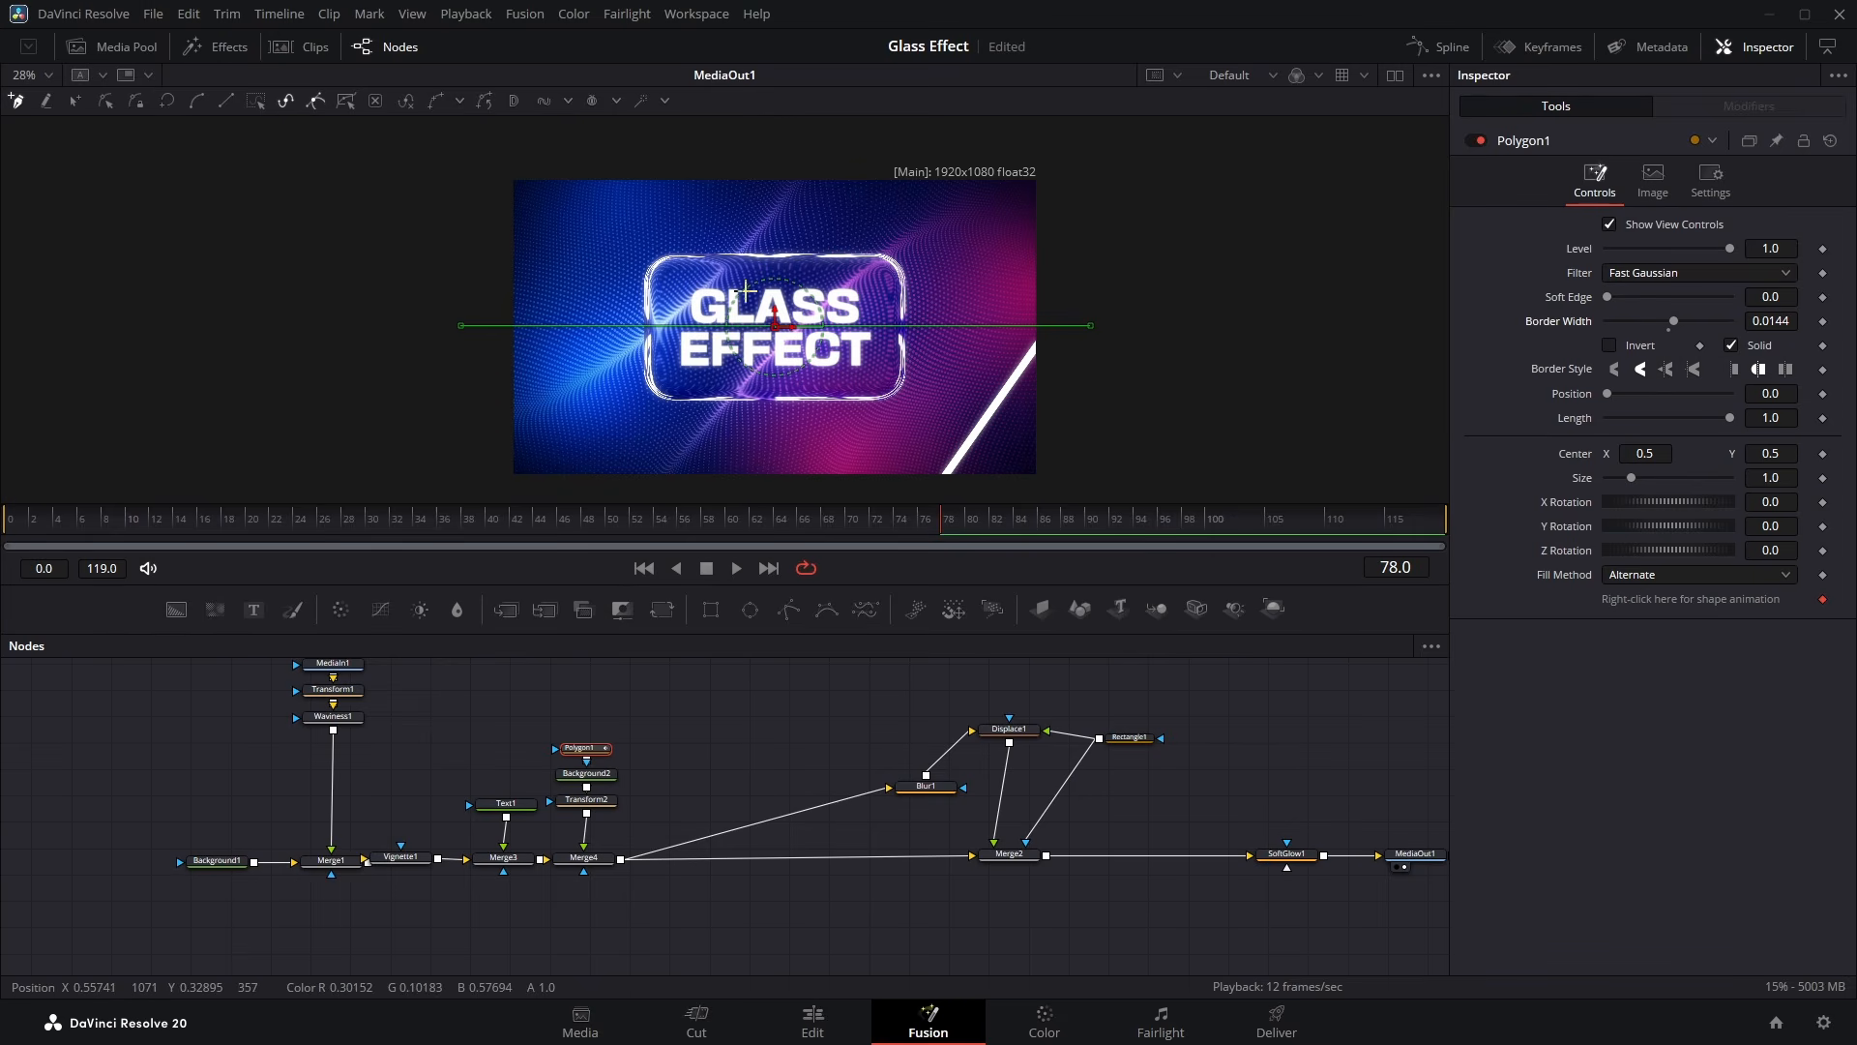
Paste an instance of Rectangle1 near Merge4 and connect it to Merge4's effect mask
{"action": "left_click", "coordinate": [1130, 739]}
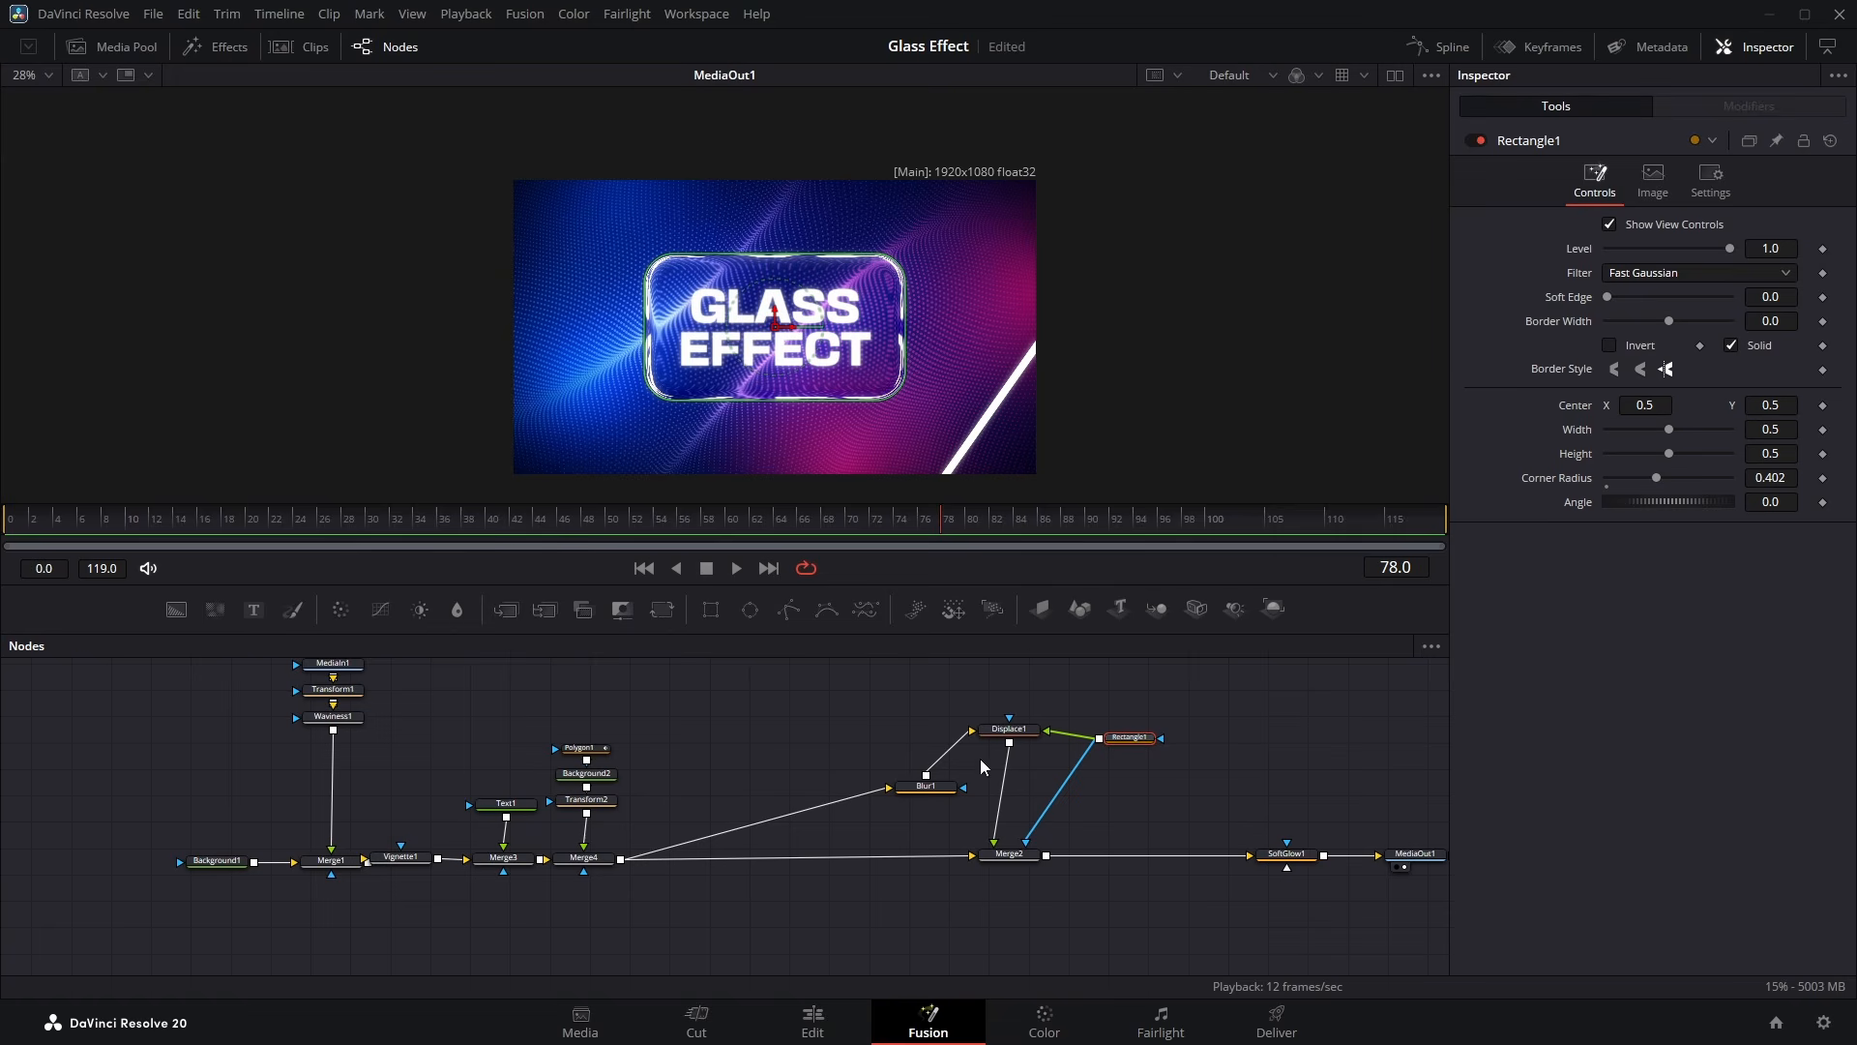
{"action": "scroll", "coordinate": [619, 881], "scroll_direction": "down", "scroll_amount": 3}
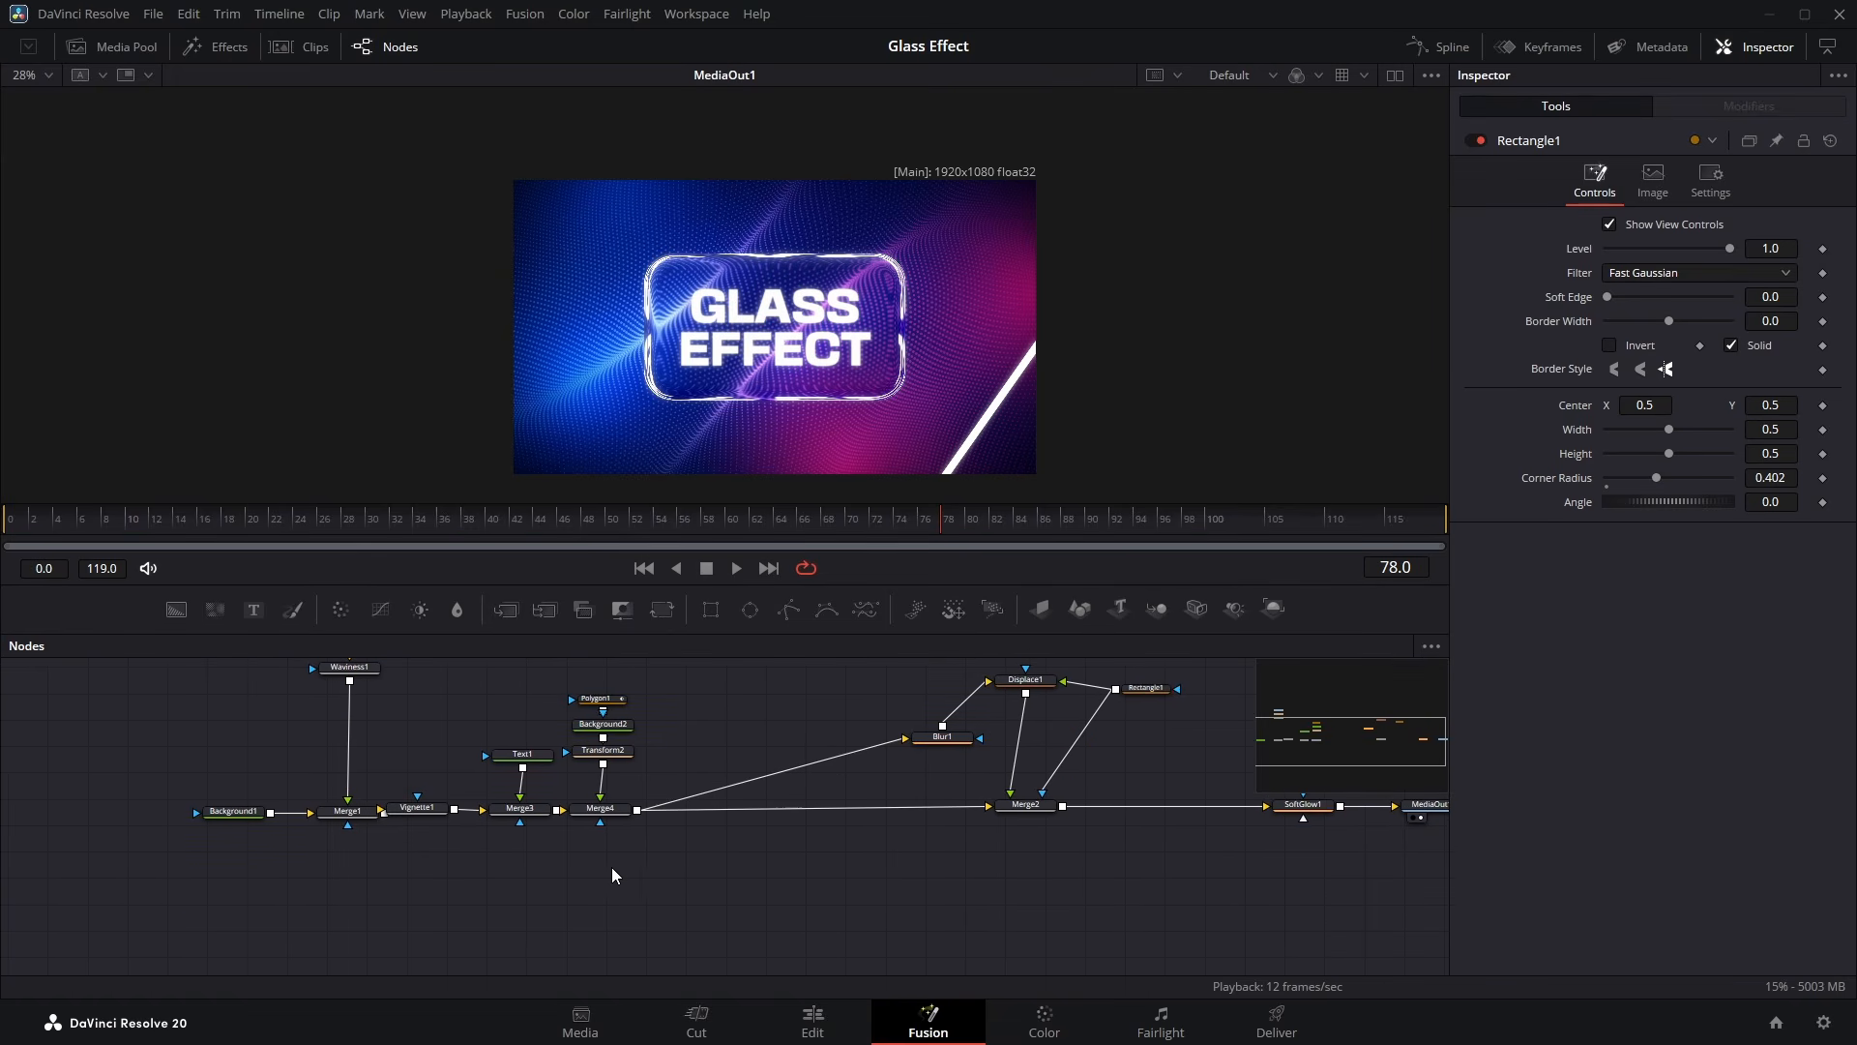
{"action": "key", "text": "ctrl+shift+v"}
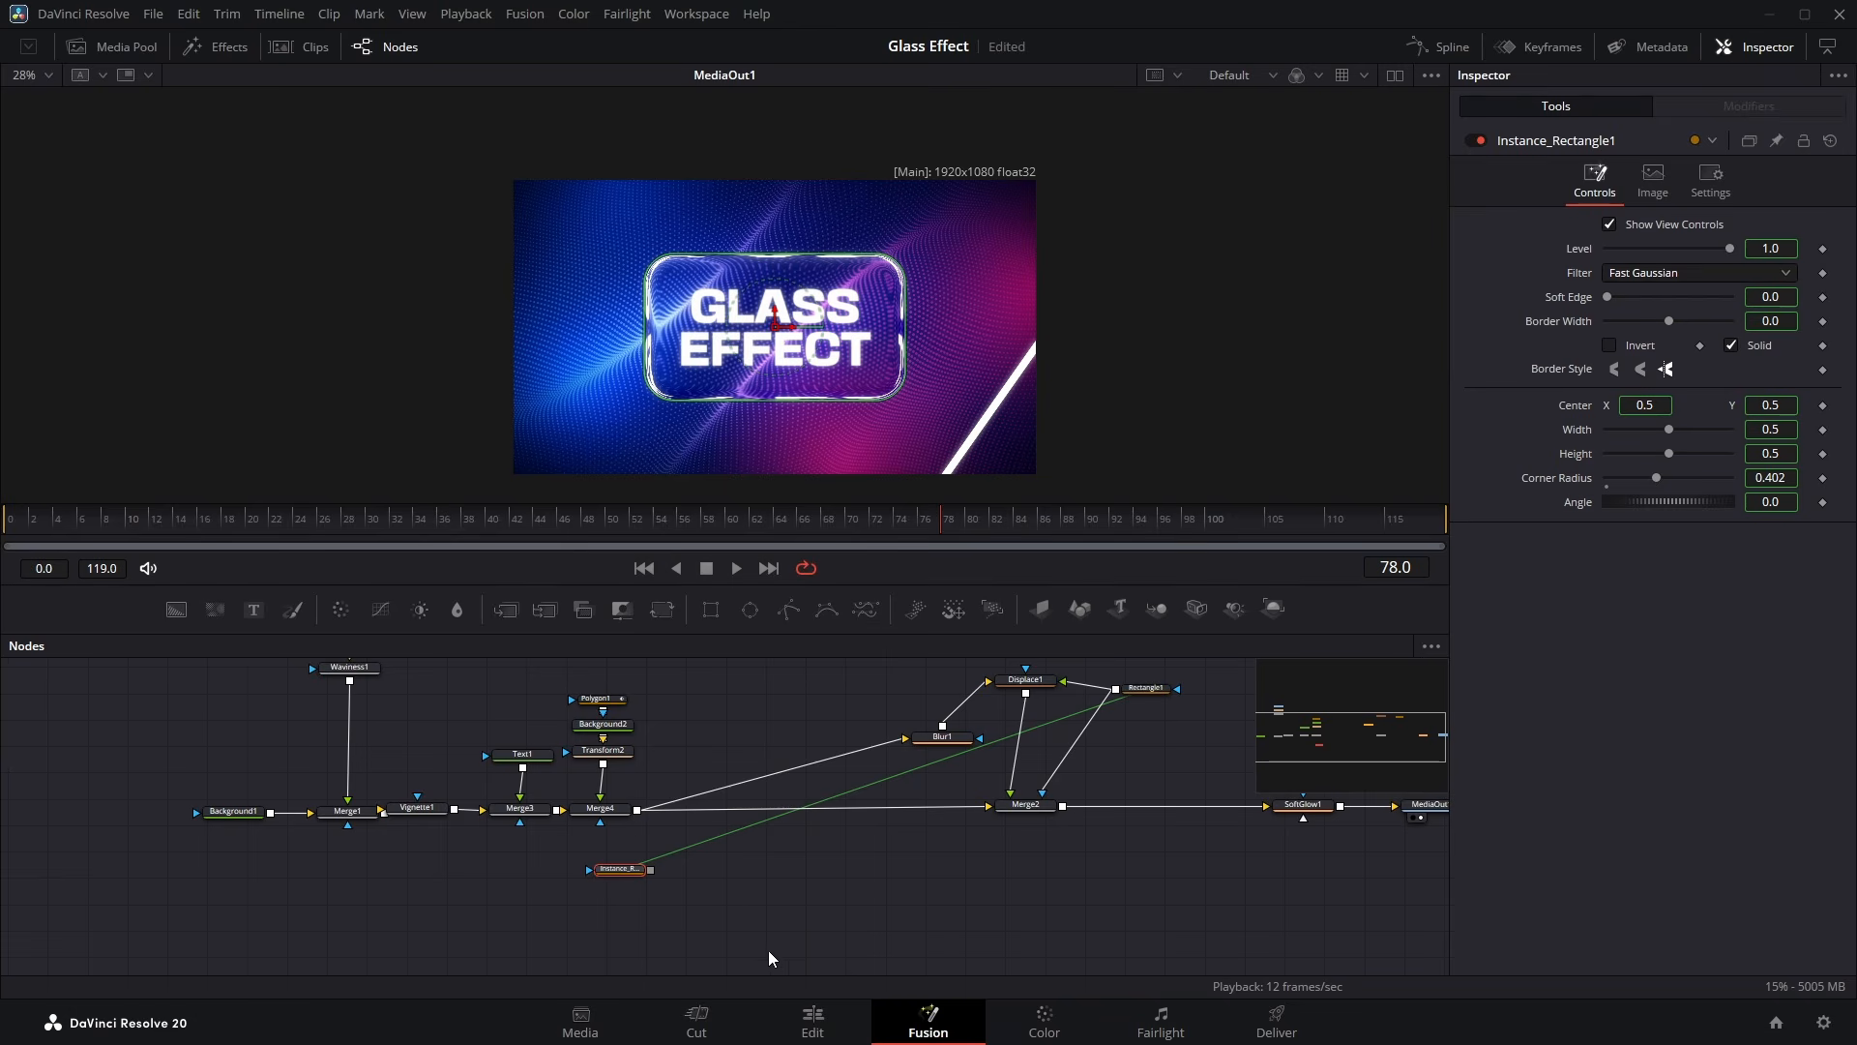
{"action": "left_click_drag", "start_coordinate": [650, 868], "coordinate": [599, 819]}
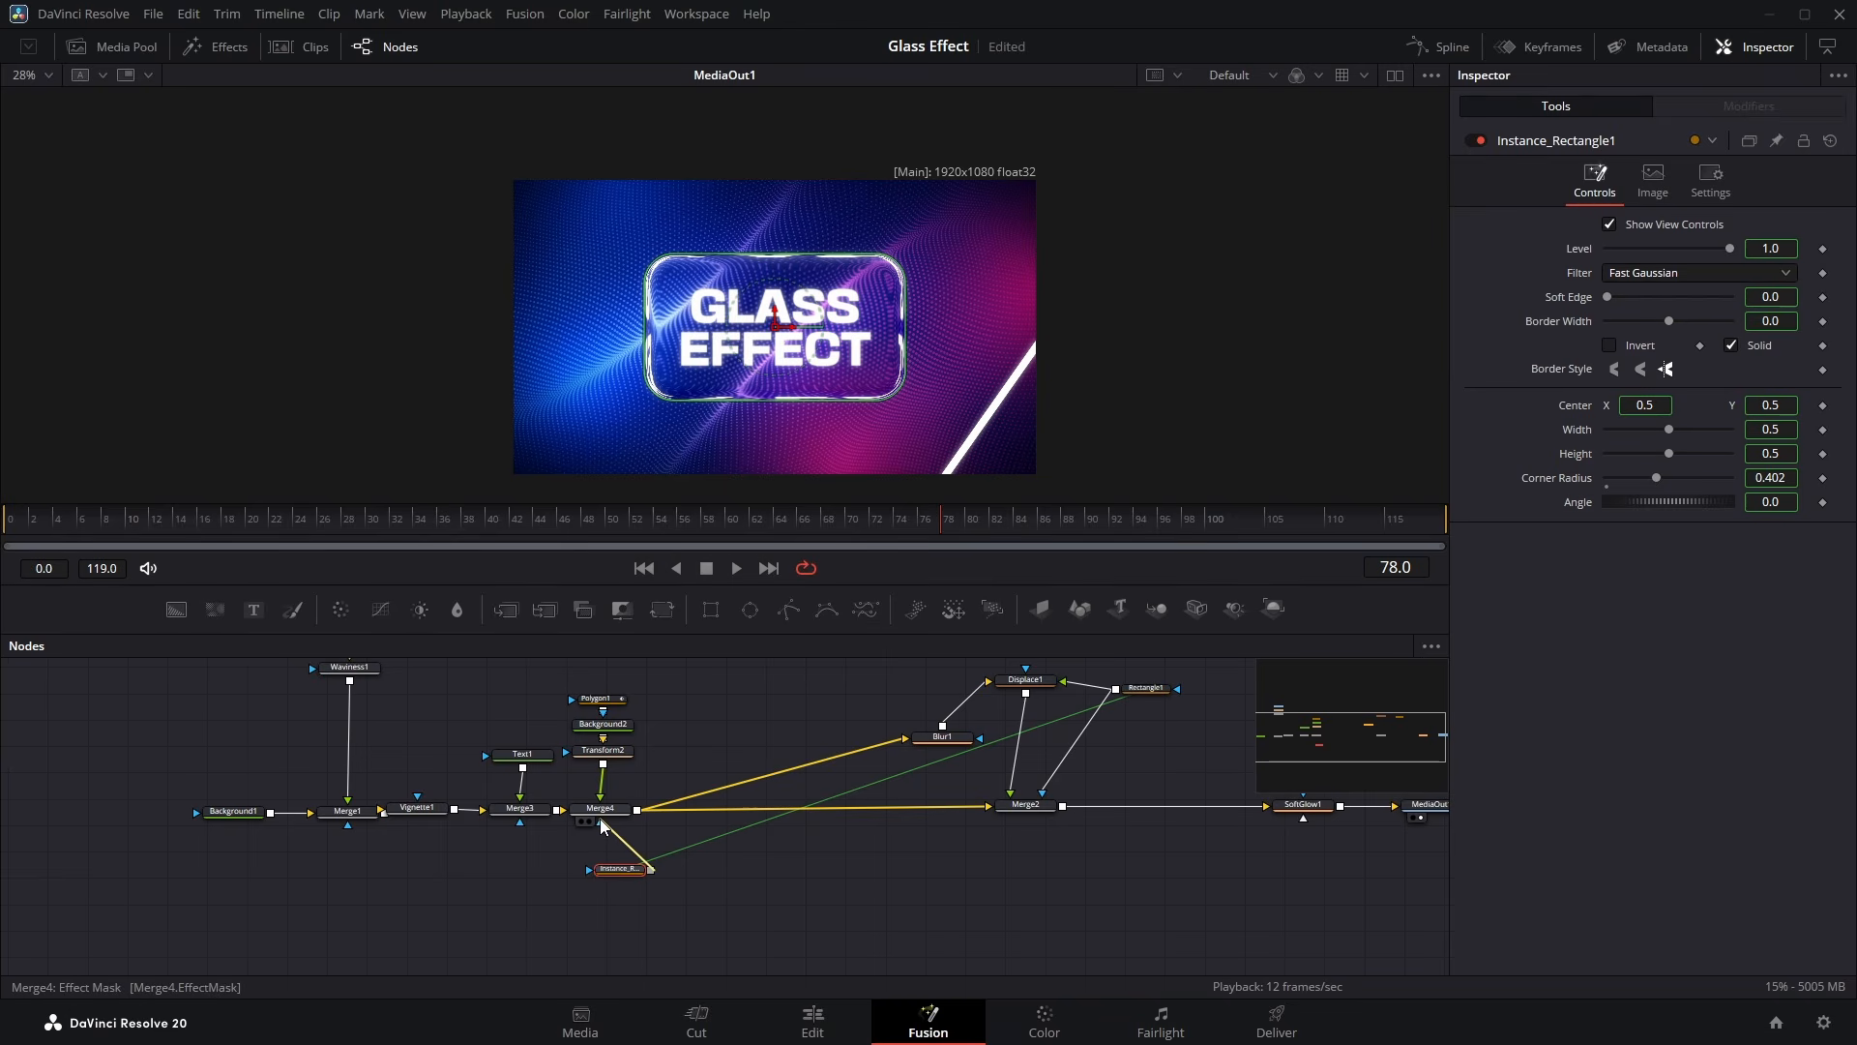
{"action": "left_click_drag", "start_coordinate": [600, 818], "coordinate": [599, 818]}
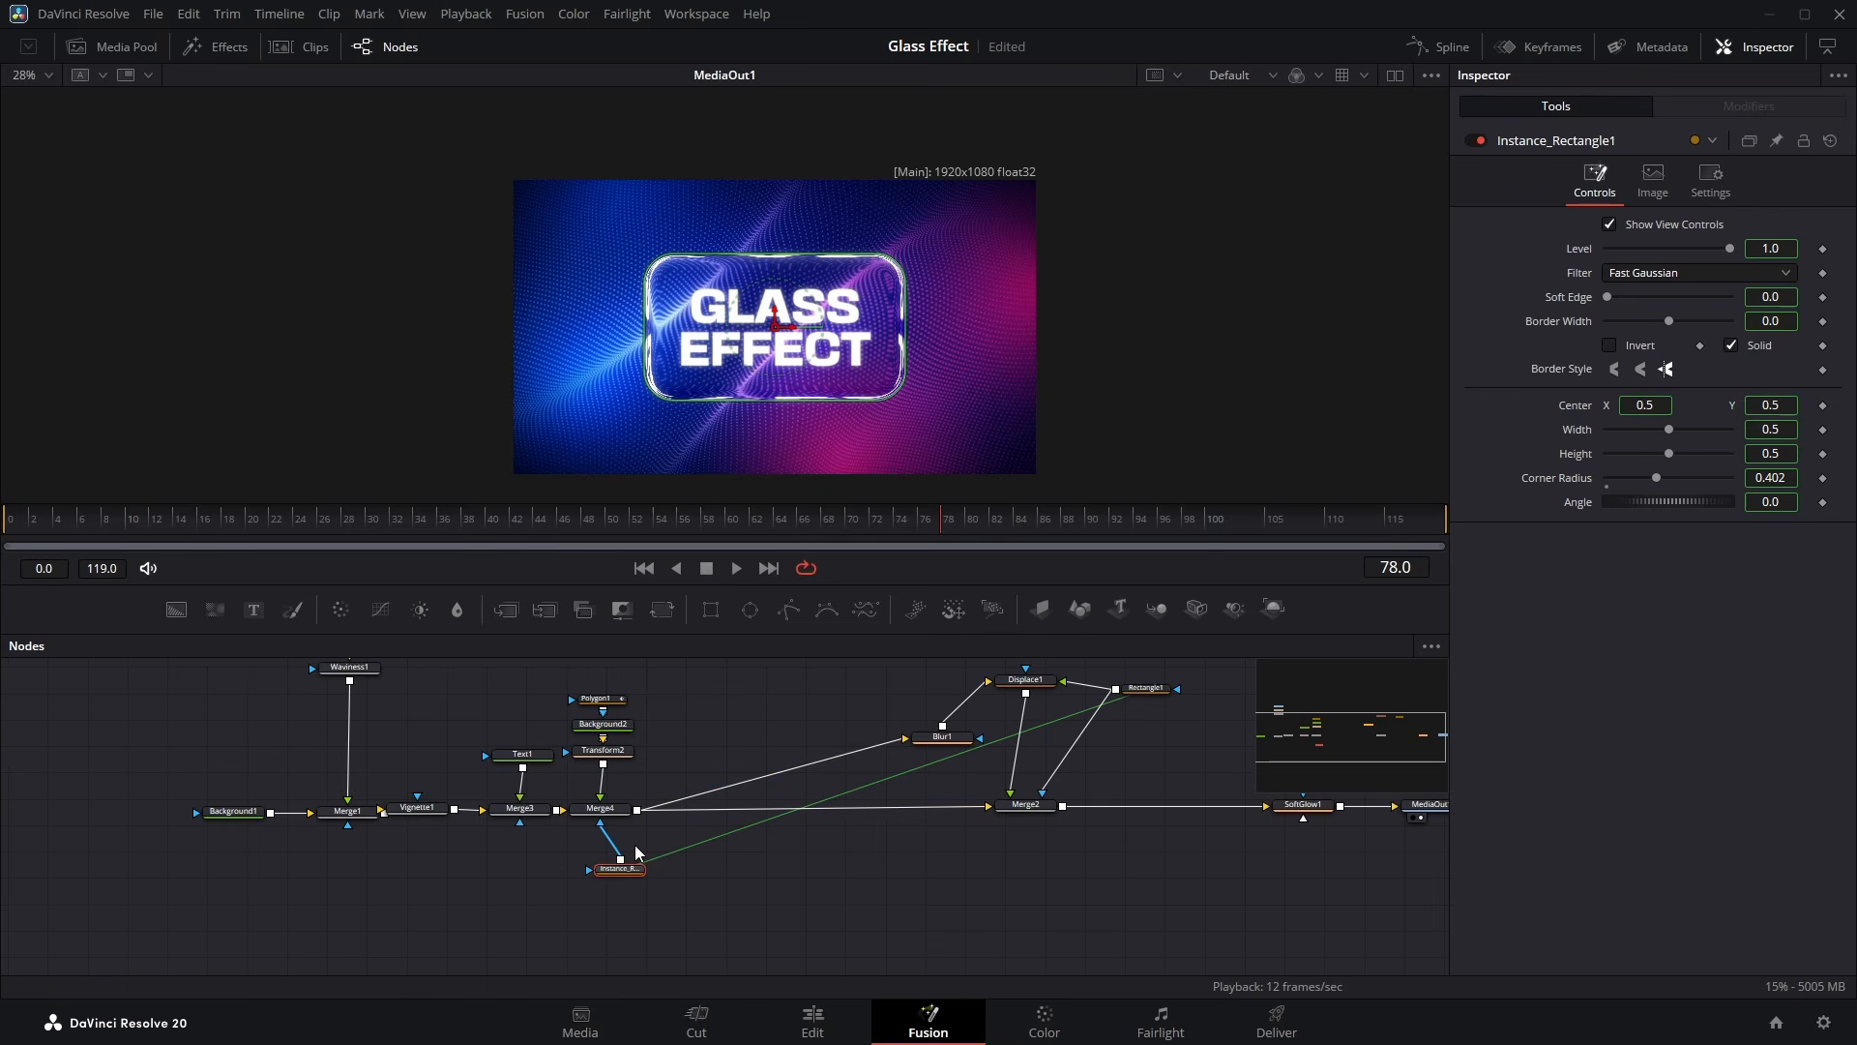
Set Transform2's center X to 0.933407 and keyframe the center at frame 0
{"action": "left_click", "coordinate": [602, 750]}
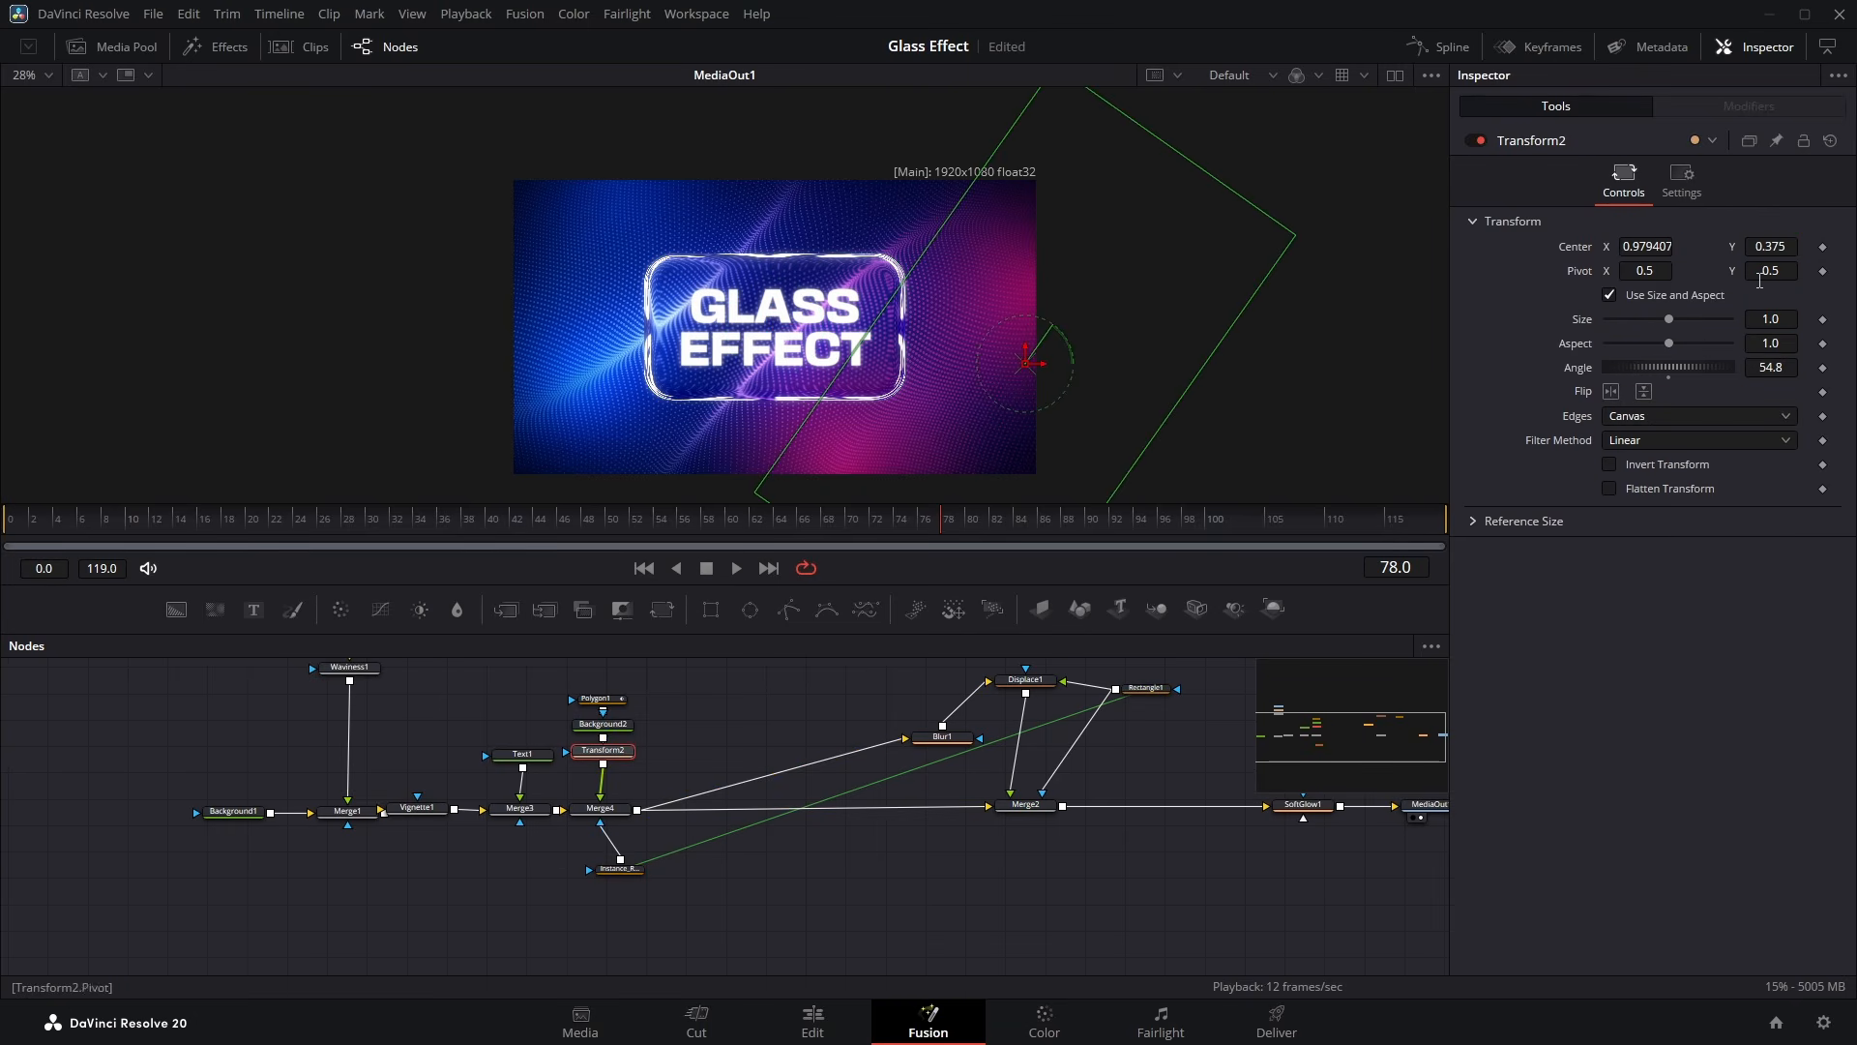
{"action": "left_click_drag", "start_coordinate": [1657, 247], "coordinate": [1614, 250]}
{"action": "left_click", "coordinate": [3, 530]}
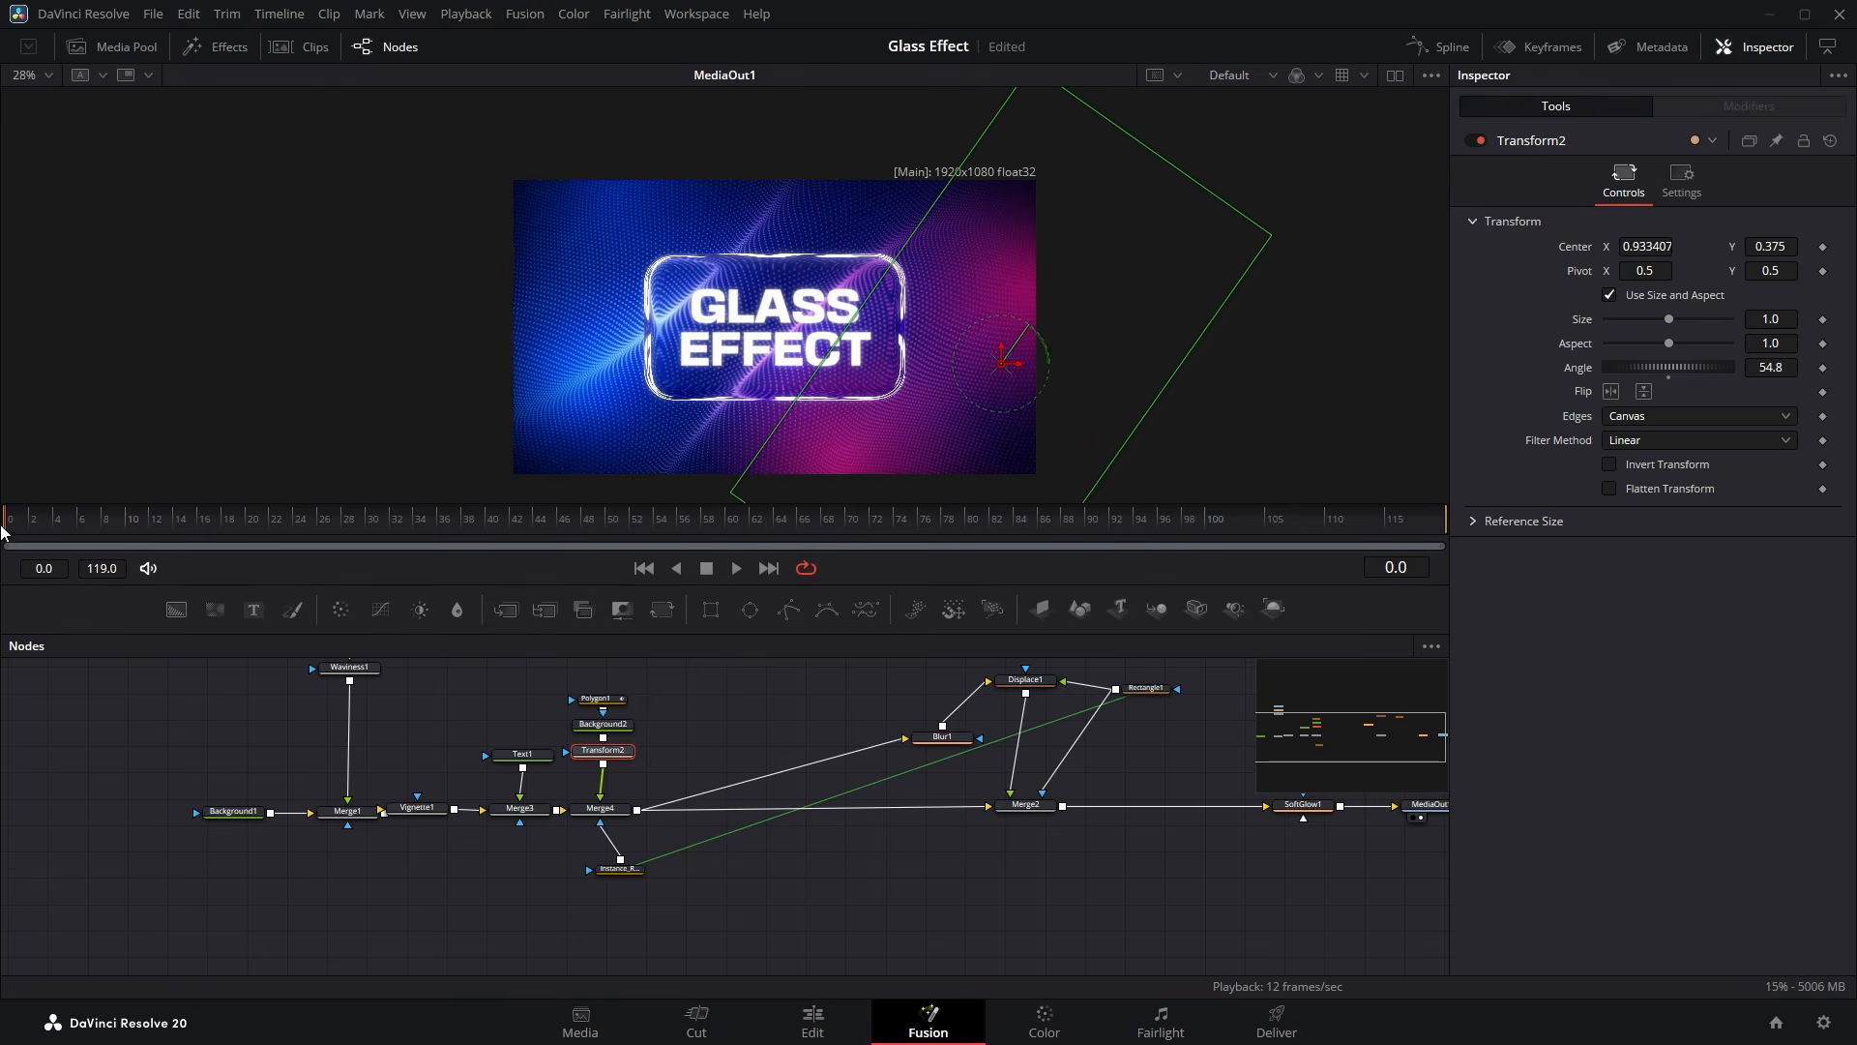
{"action": "left_click", "coordinate": [1822, 246]}
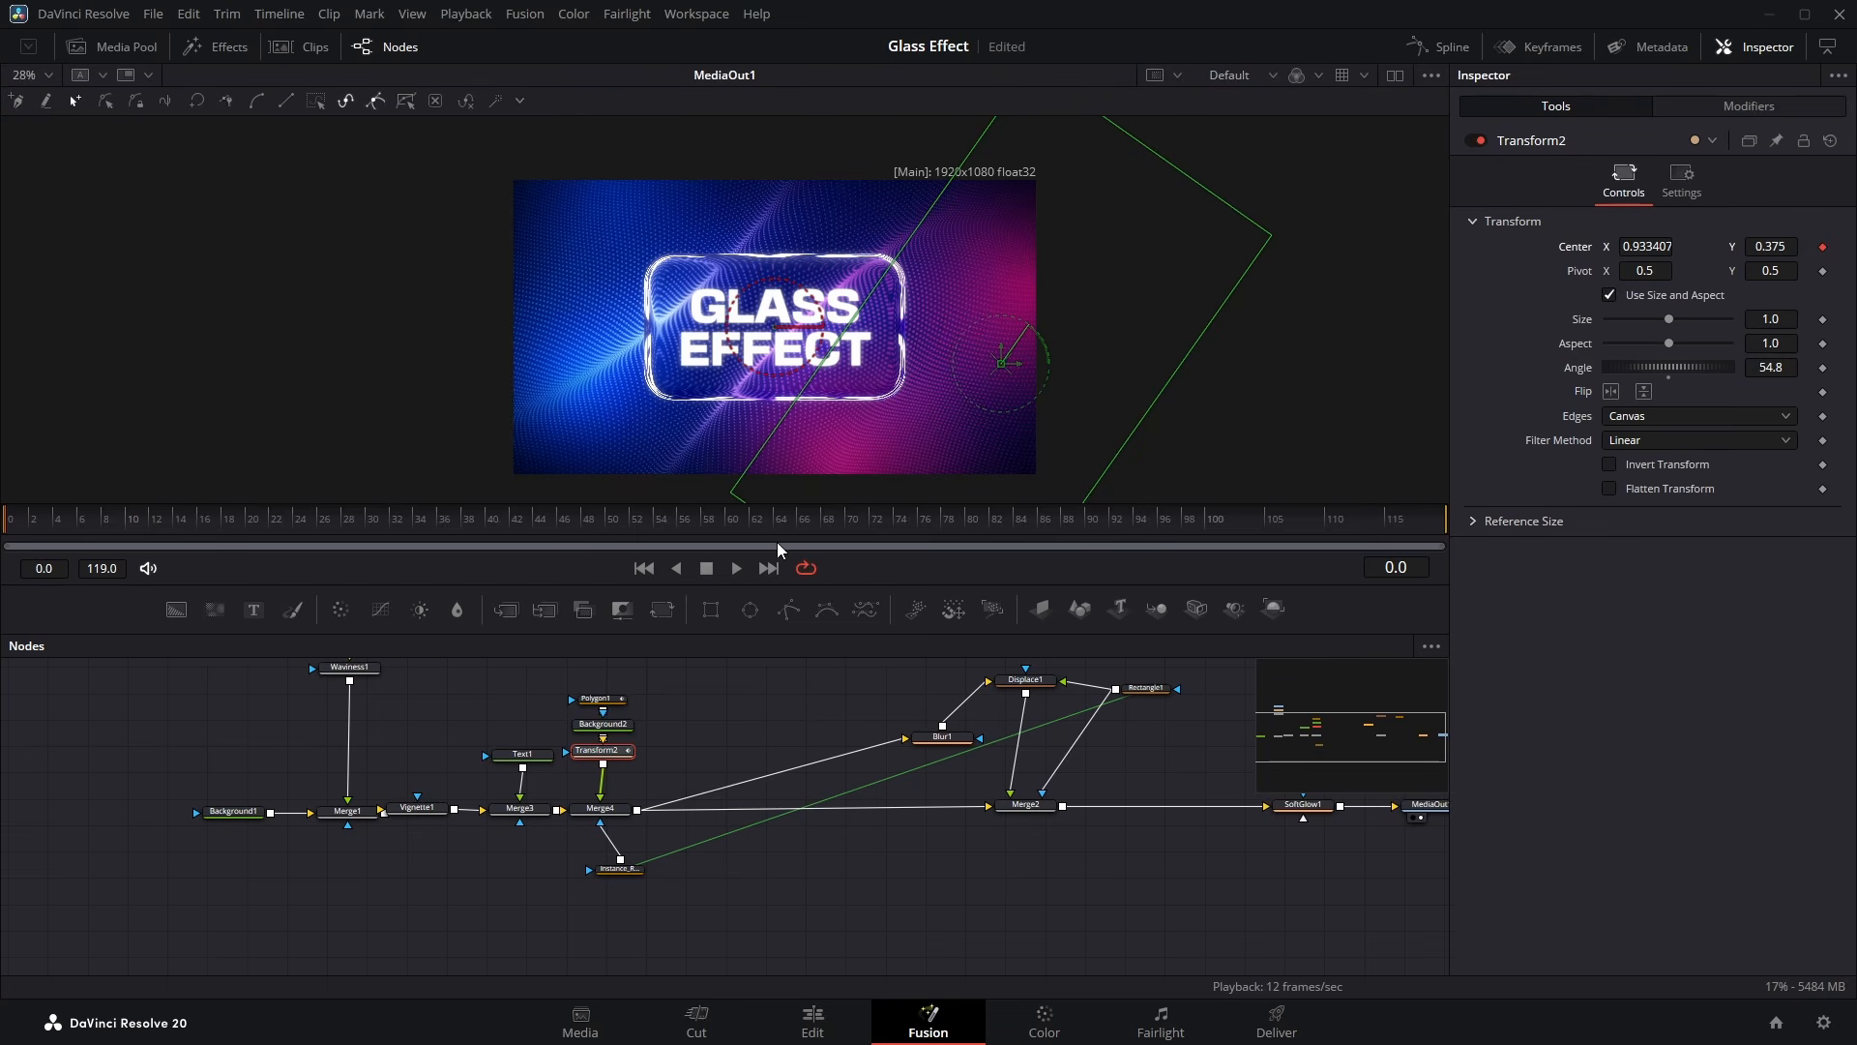
Keyframe Transform2's center at frame 70 with X 0.077407 and scrub the timeline to preview the moving streak
{"action": "left_click_drag", "start_coordinate": [751, 530], "coordinate": [850, 526]}
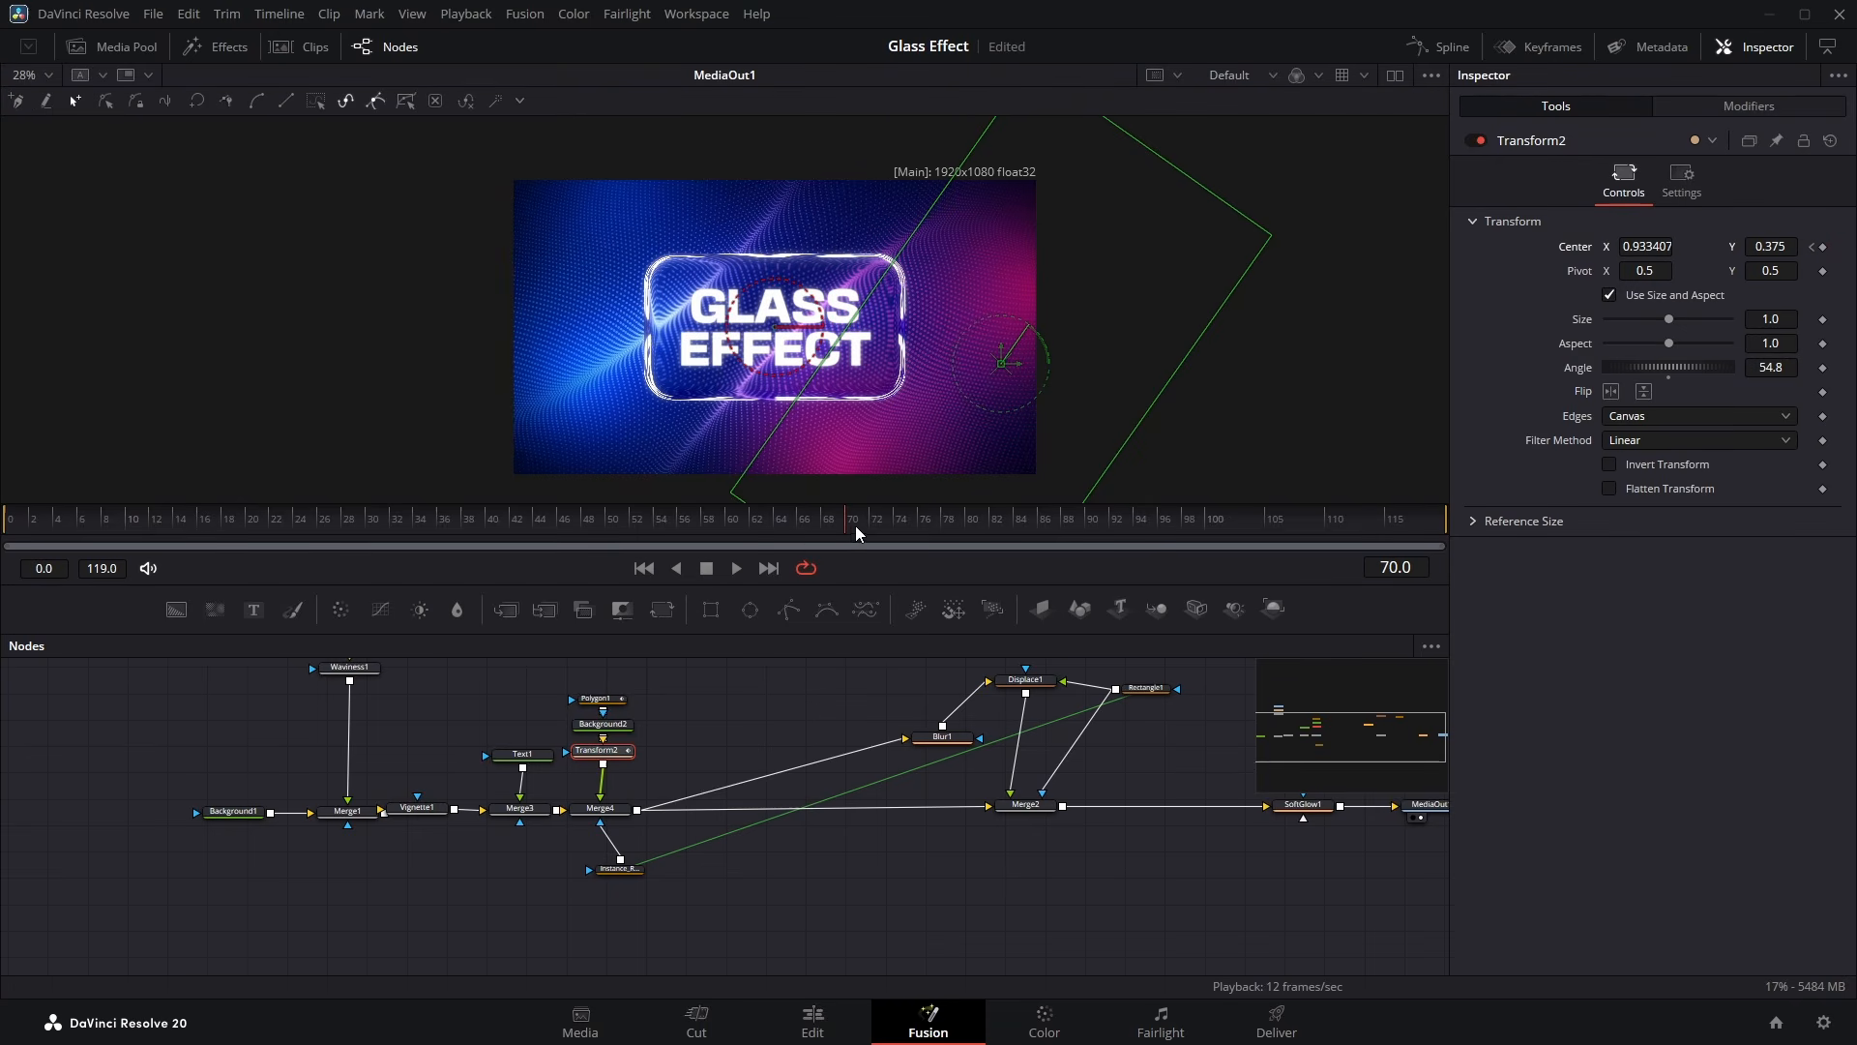
{"action": "left_click", "coordinate": [1822, 249]}
{"action": "left_click_drag", "start_coordinate": [1662, 245], "coordinate": [834, 245]}
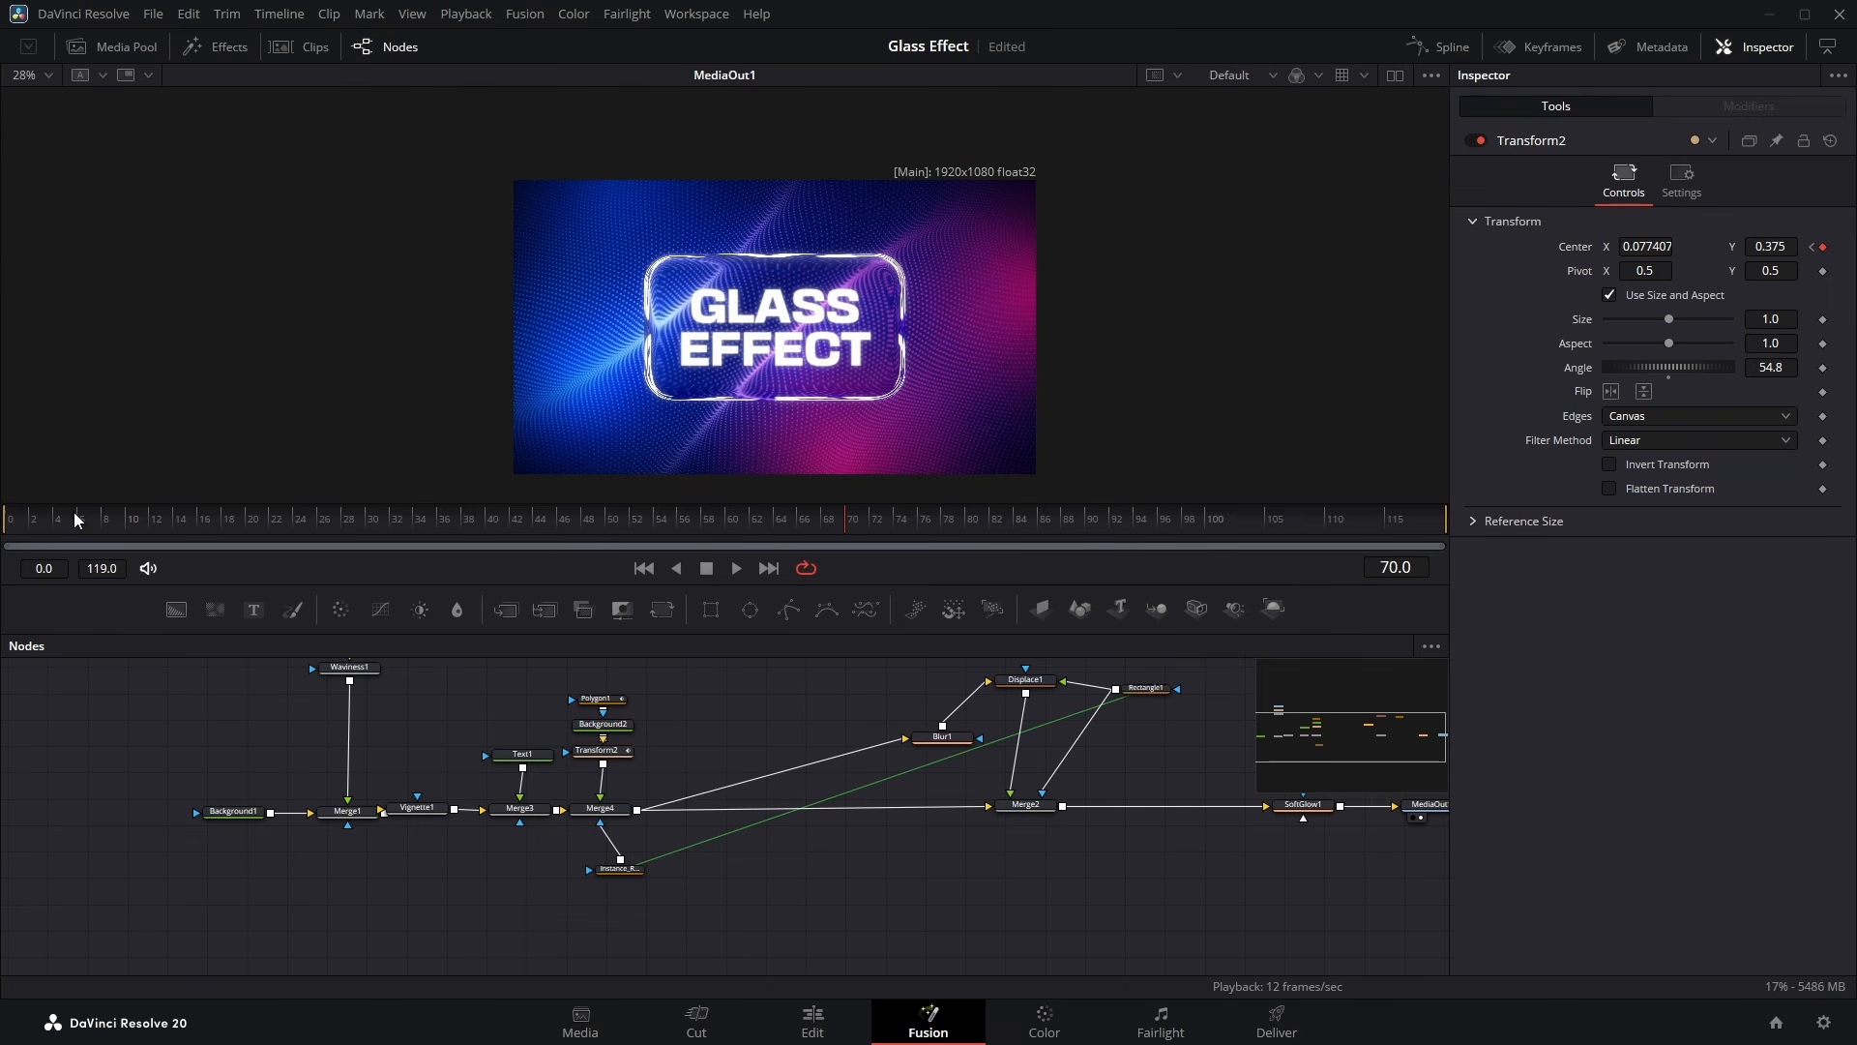
{"action": "left_click_drag", "start_coordinate": [77, 519], "coordinate": [359, 545]}
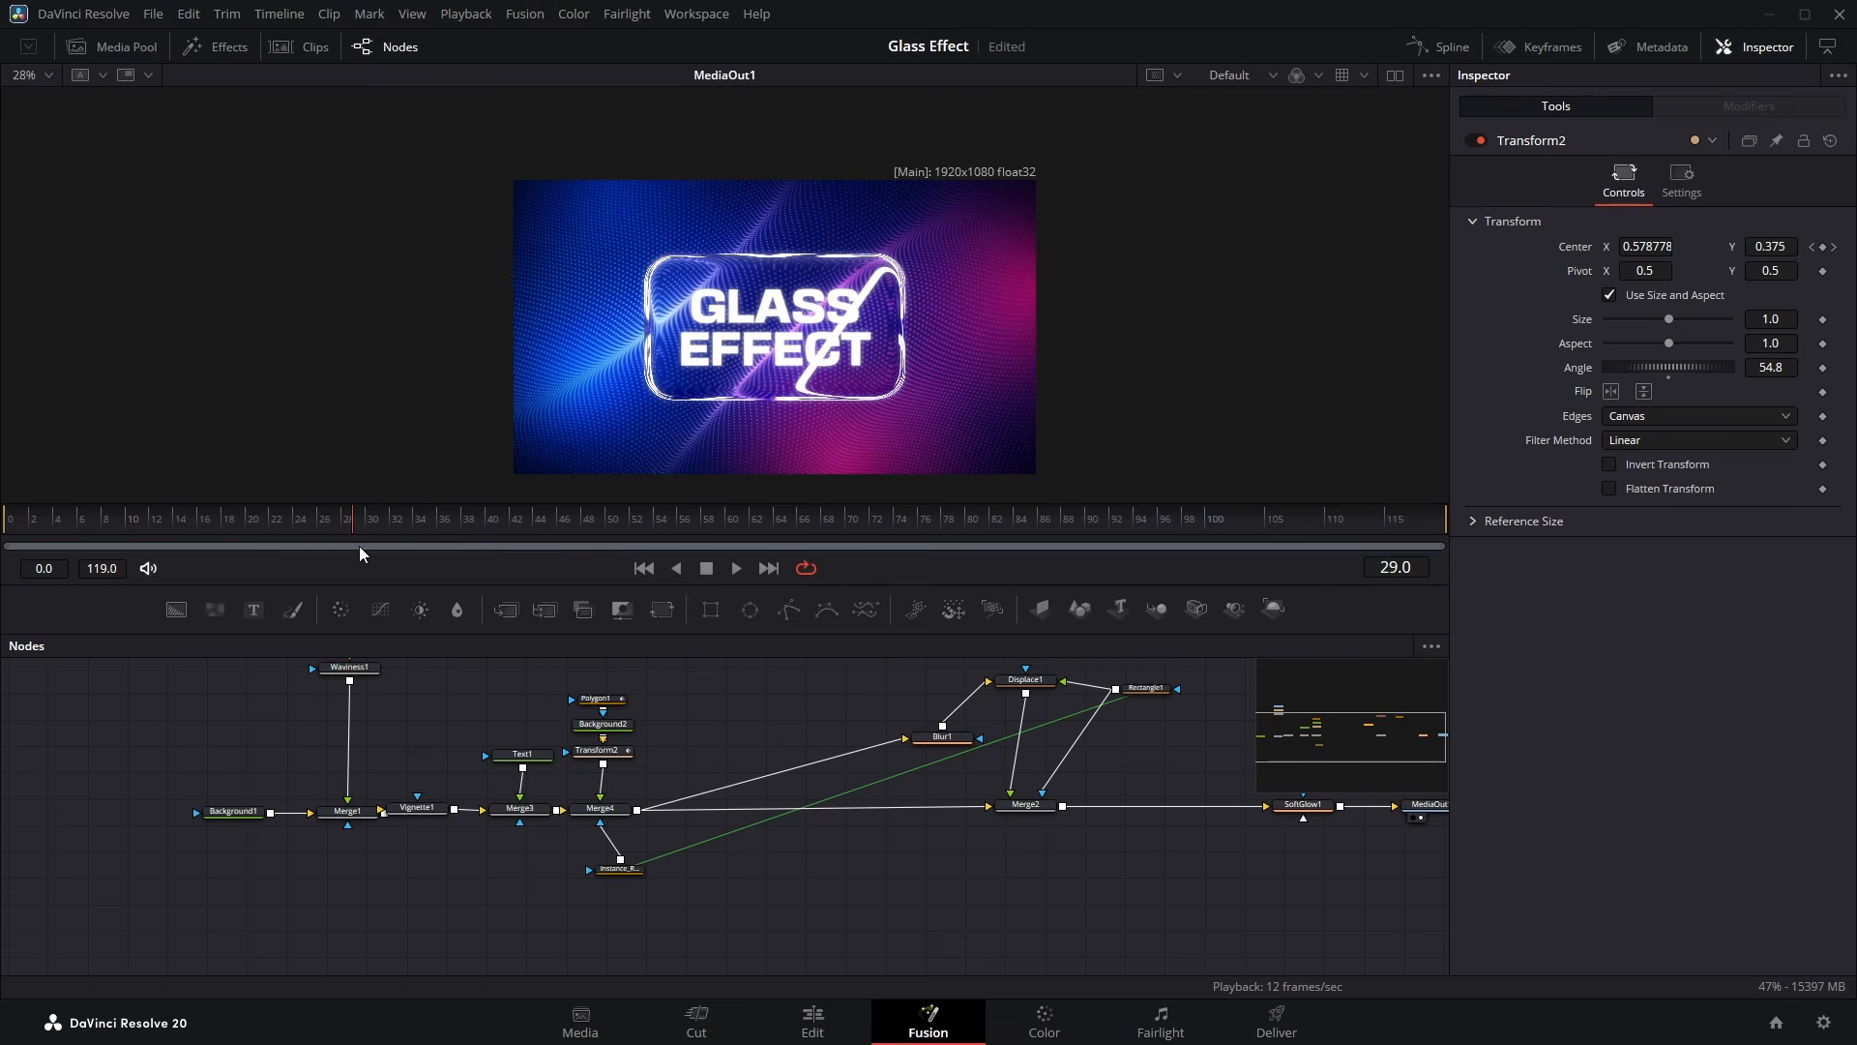
Slightly increase Polygon1's soft edge to soften the white line and scrub the timeline to preview the streak
{"action": "left_click", "coordinate": [615, 707]}
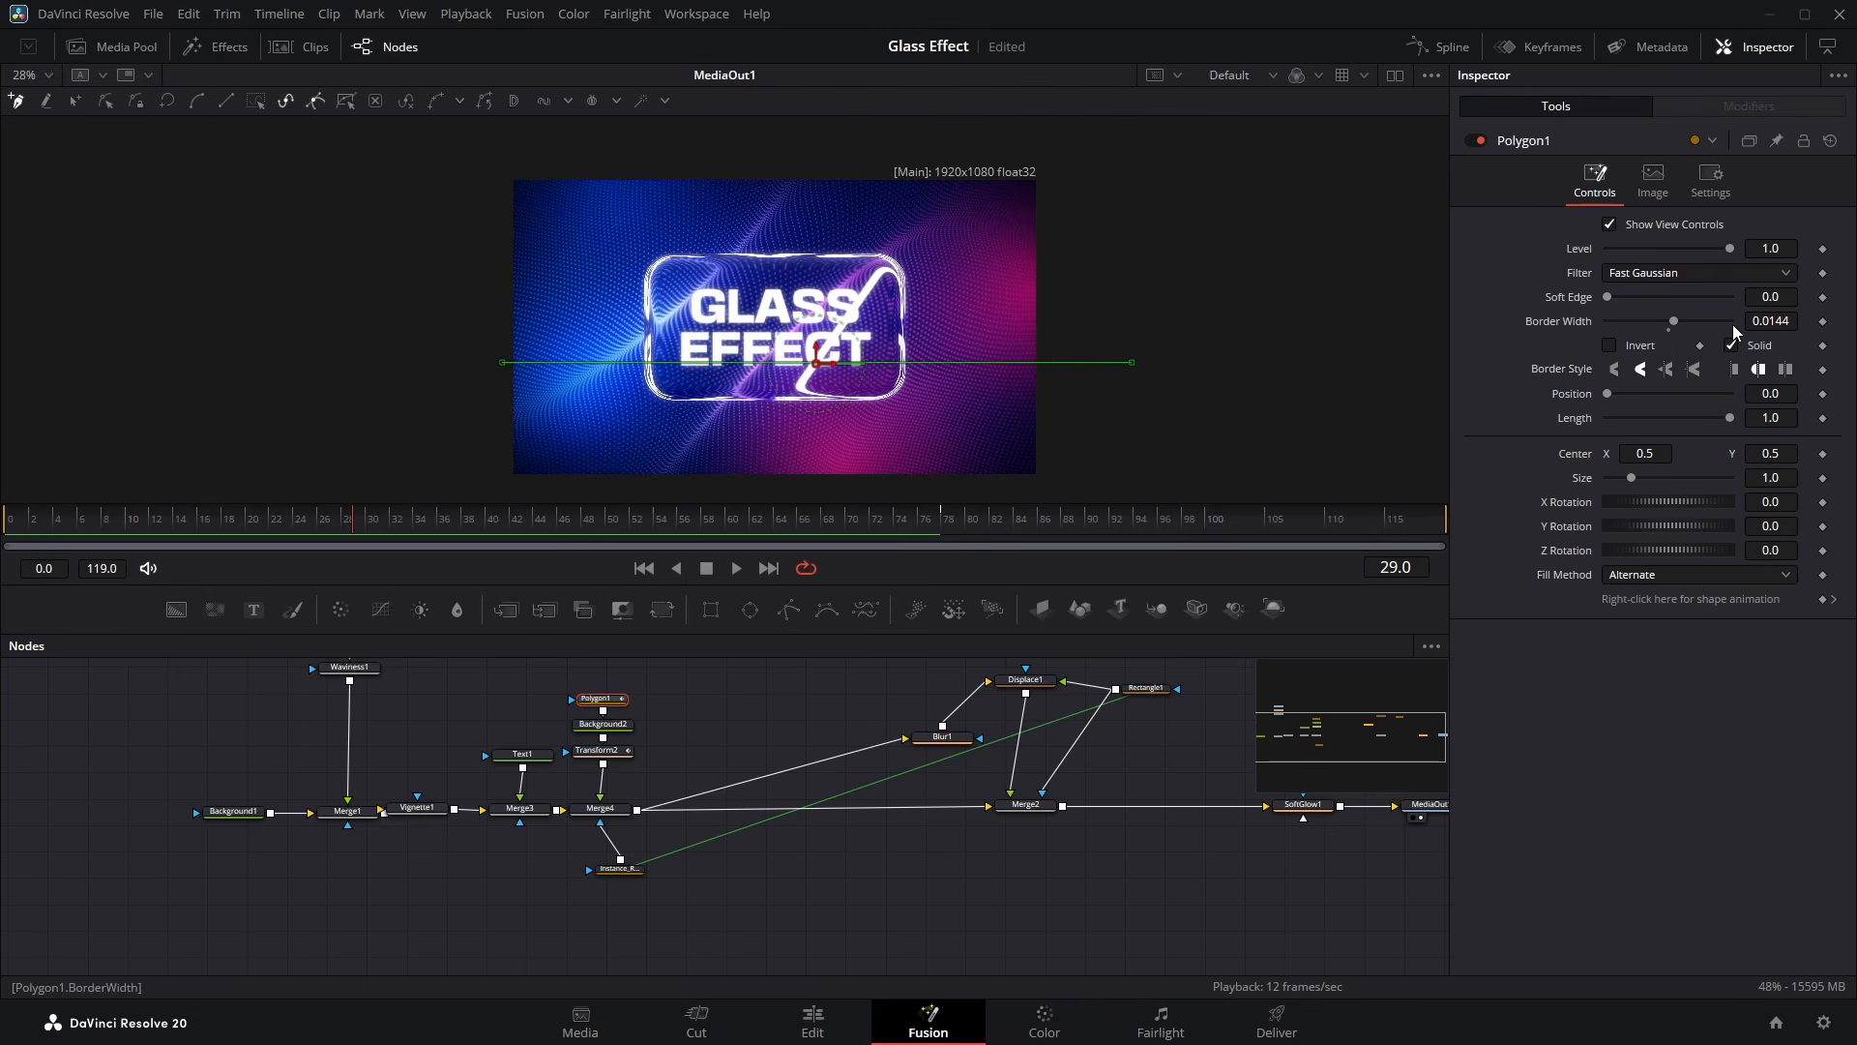
{"action": "left_click_drag", "start_coordinate": [1607, 297], "coordinate": [1613, 304]}
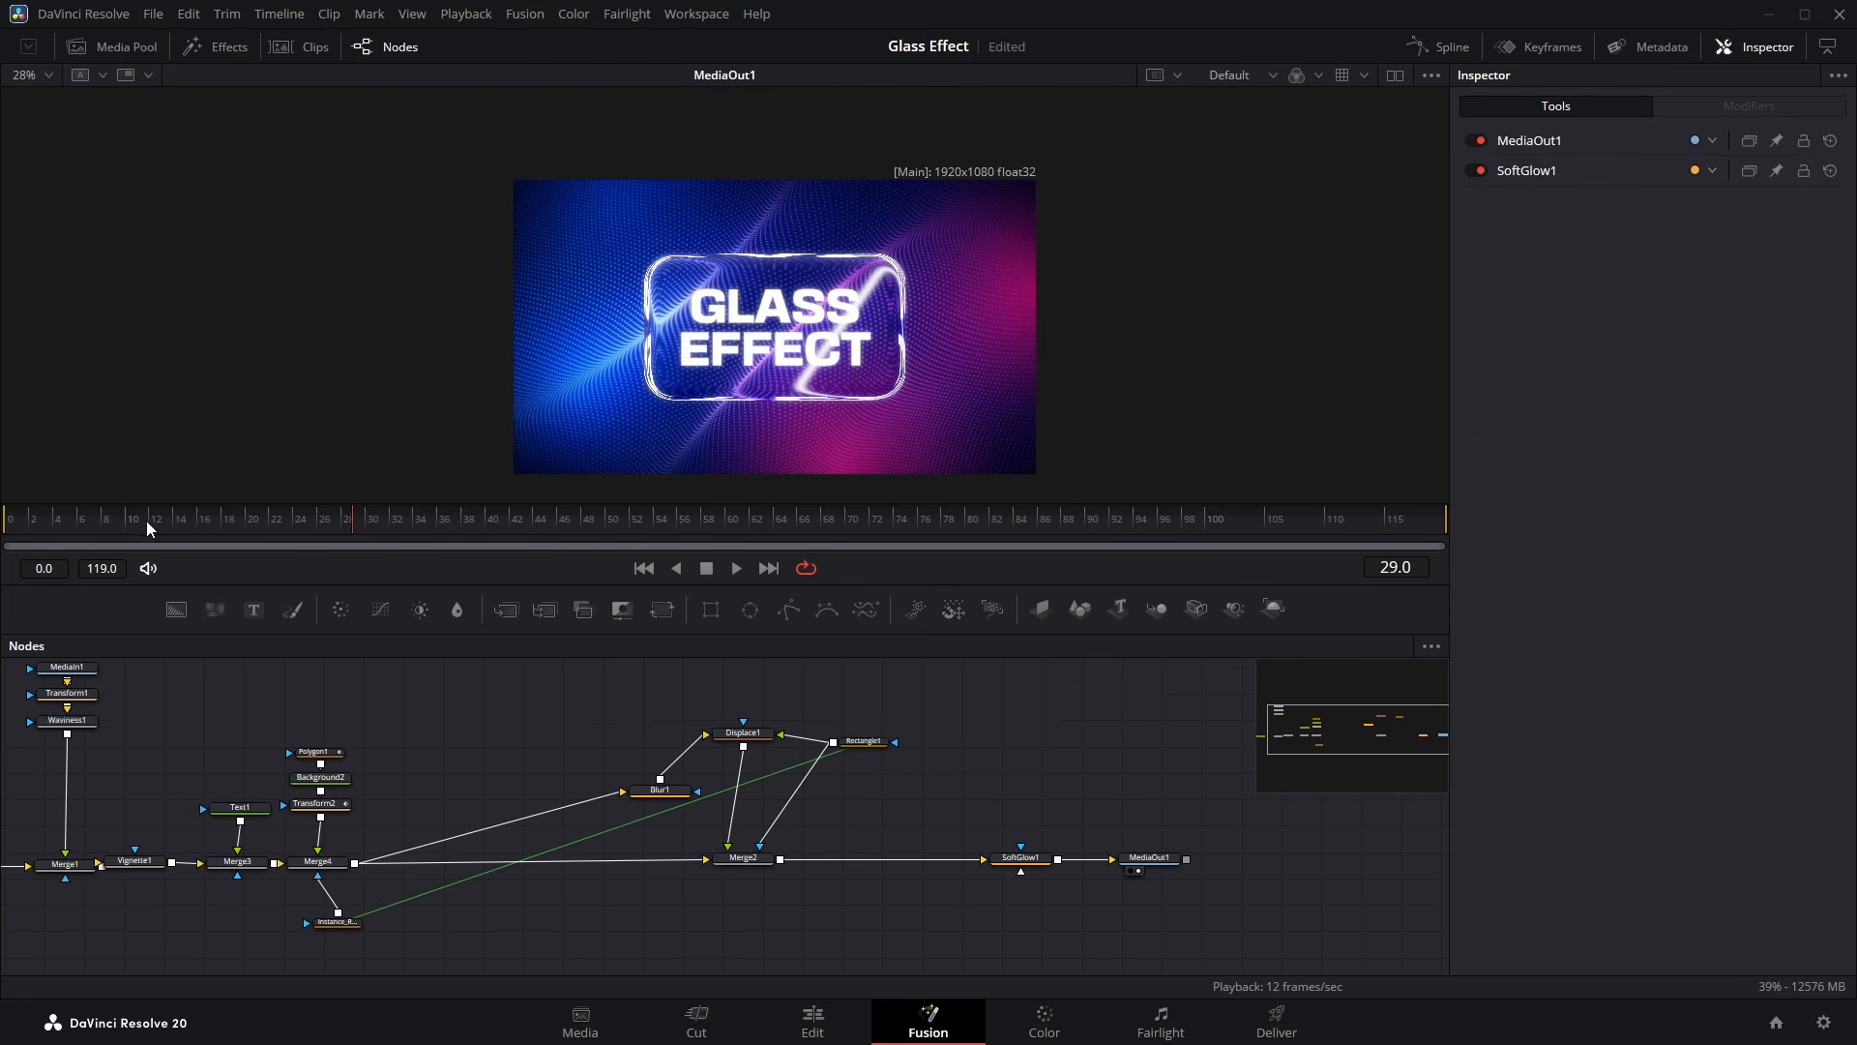
{"action": "left_click_drag", "start_coordinate": [8, 525], "coordinate": [157, 532]}
{"action": "left_click_drag", "start_coordinate": [277, 536], "coordinate": [757, 545]}
{"action": "left_click_drag", "start_coordinate": [445, 774], "coordinate": [554, 757]}
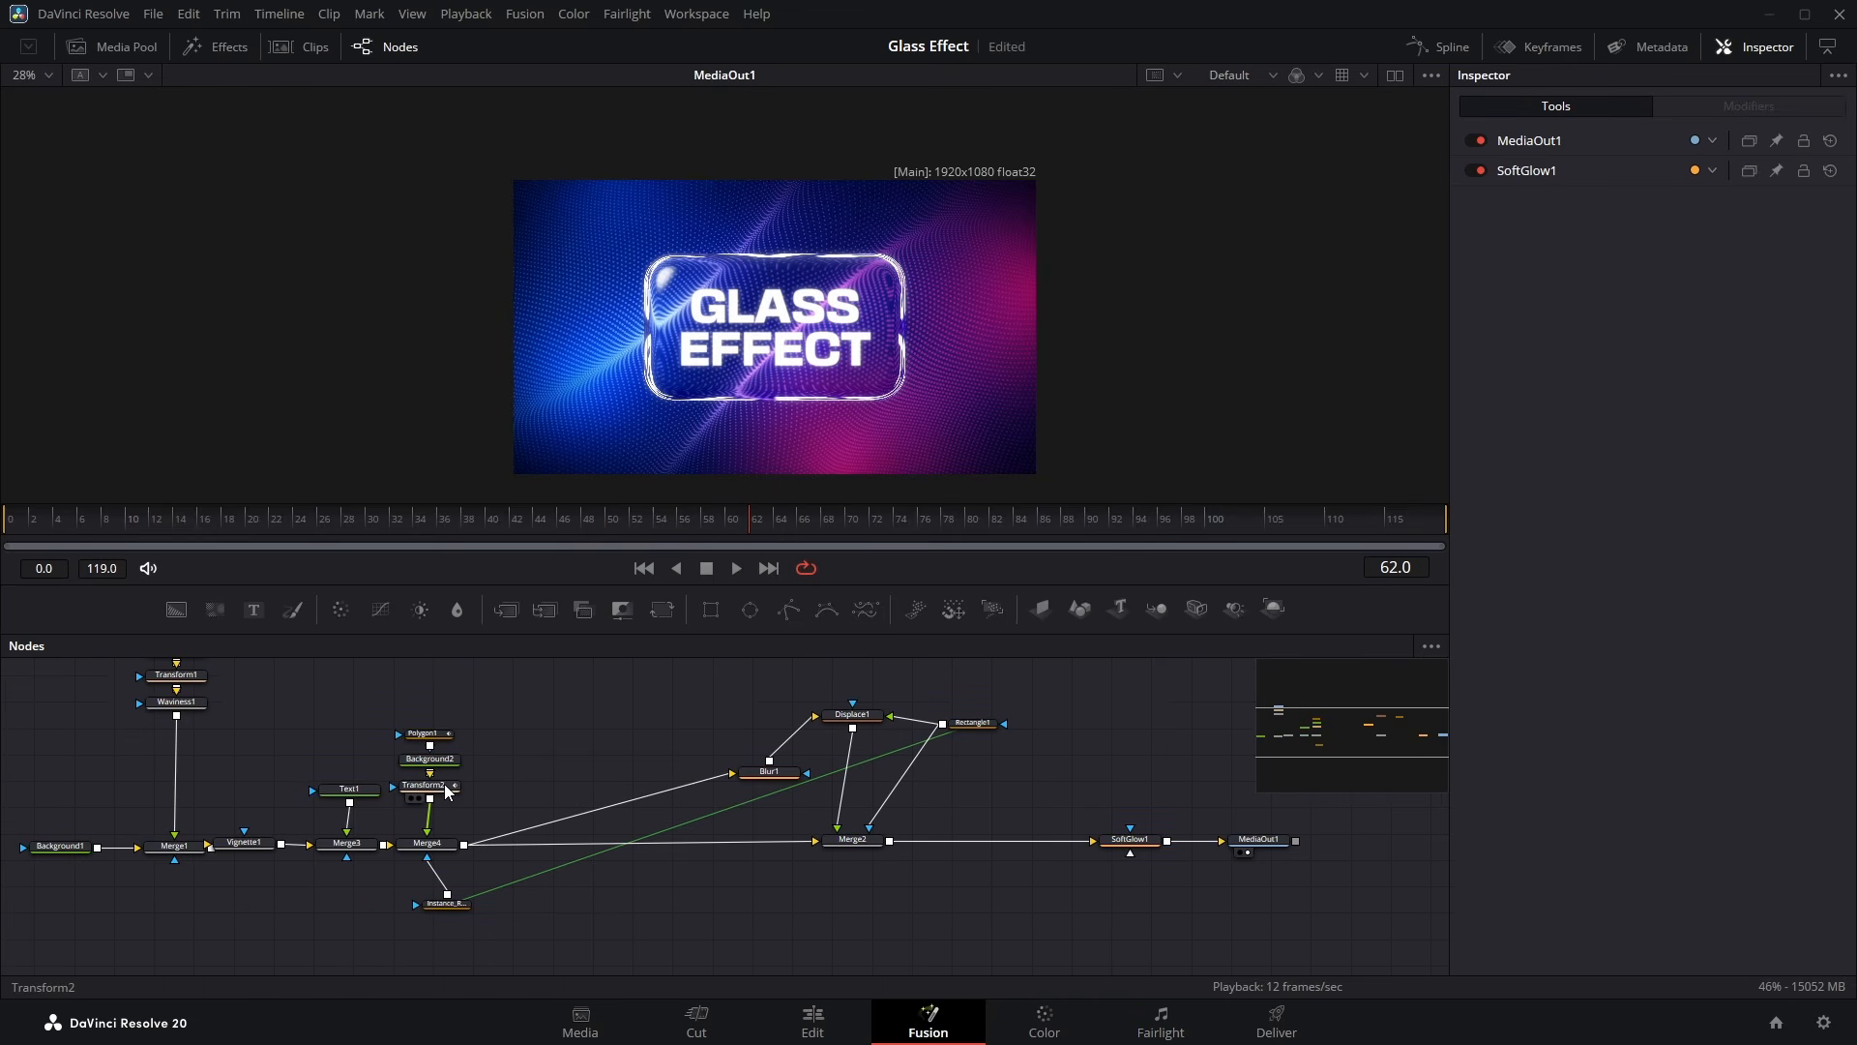
Ease Transform2's Displacement keyframes in the Spline editor and pull the first keyframe's handle almost vertically up to about 0.67 near frame 0.6
{"action": "left_click", "coordinate": [426, 784]}
{"action": "left_click", "coordinate": [1448, 49]}
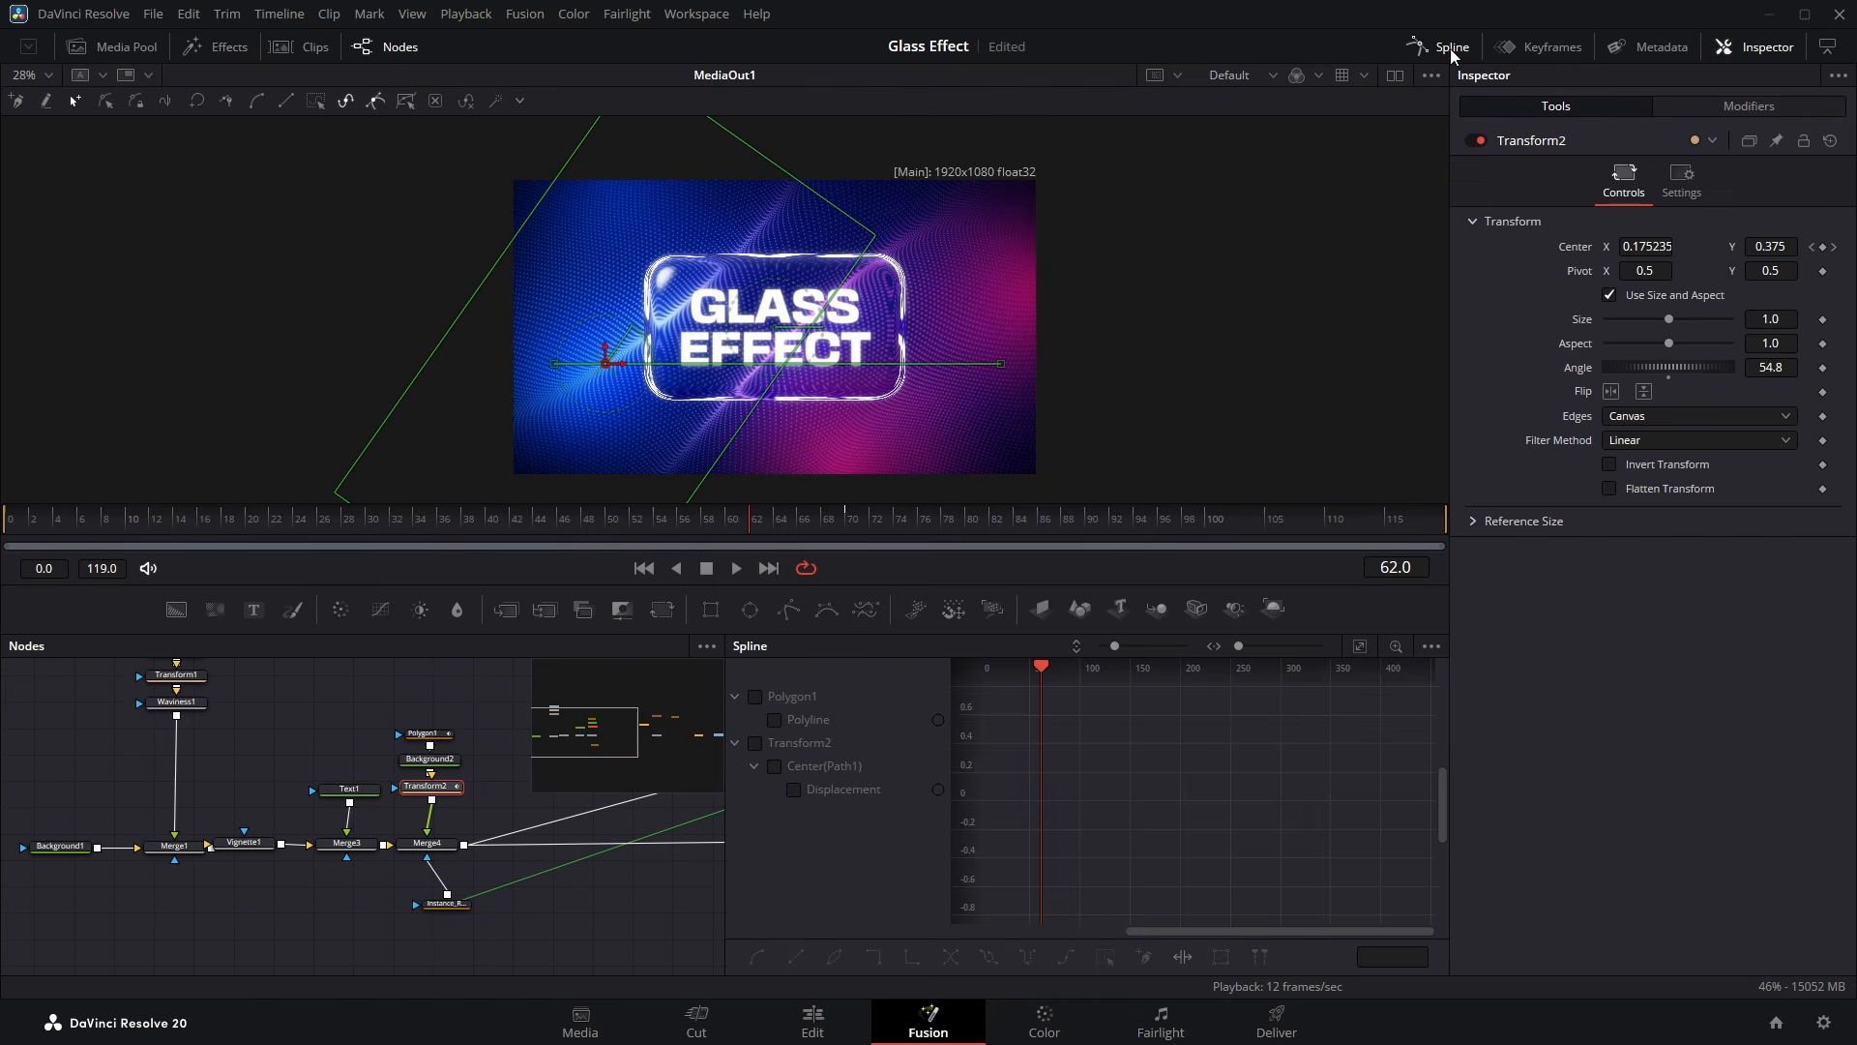
{"action": "left_click", "coordinate": [754, 742]}
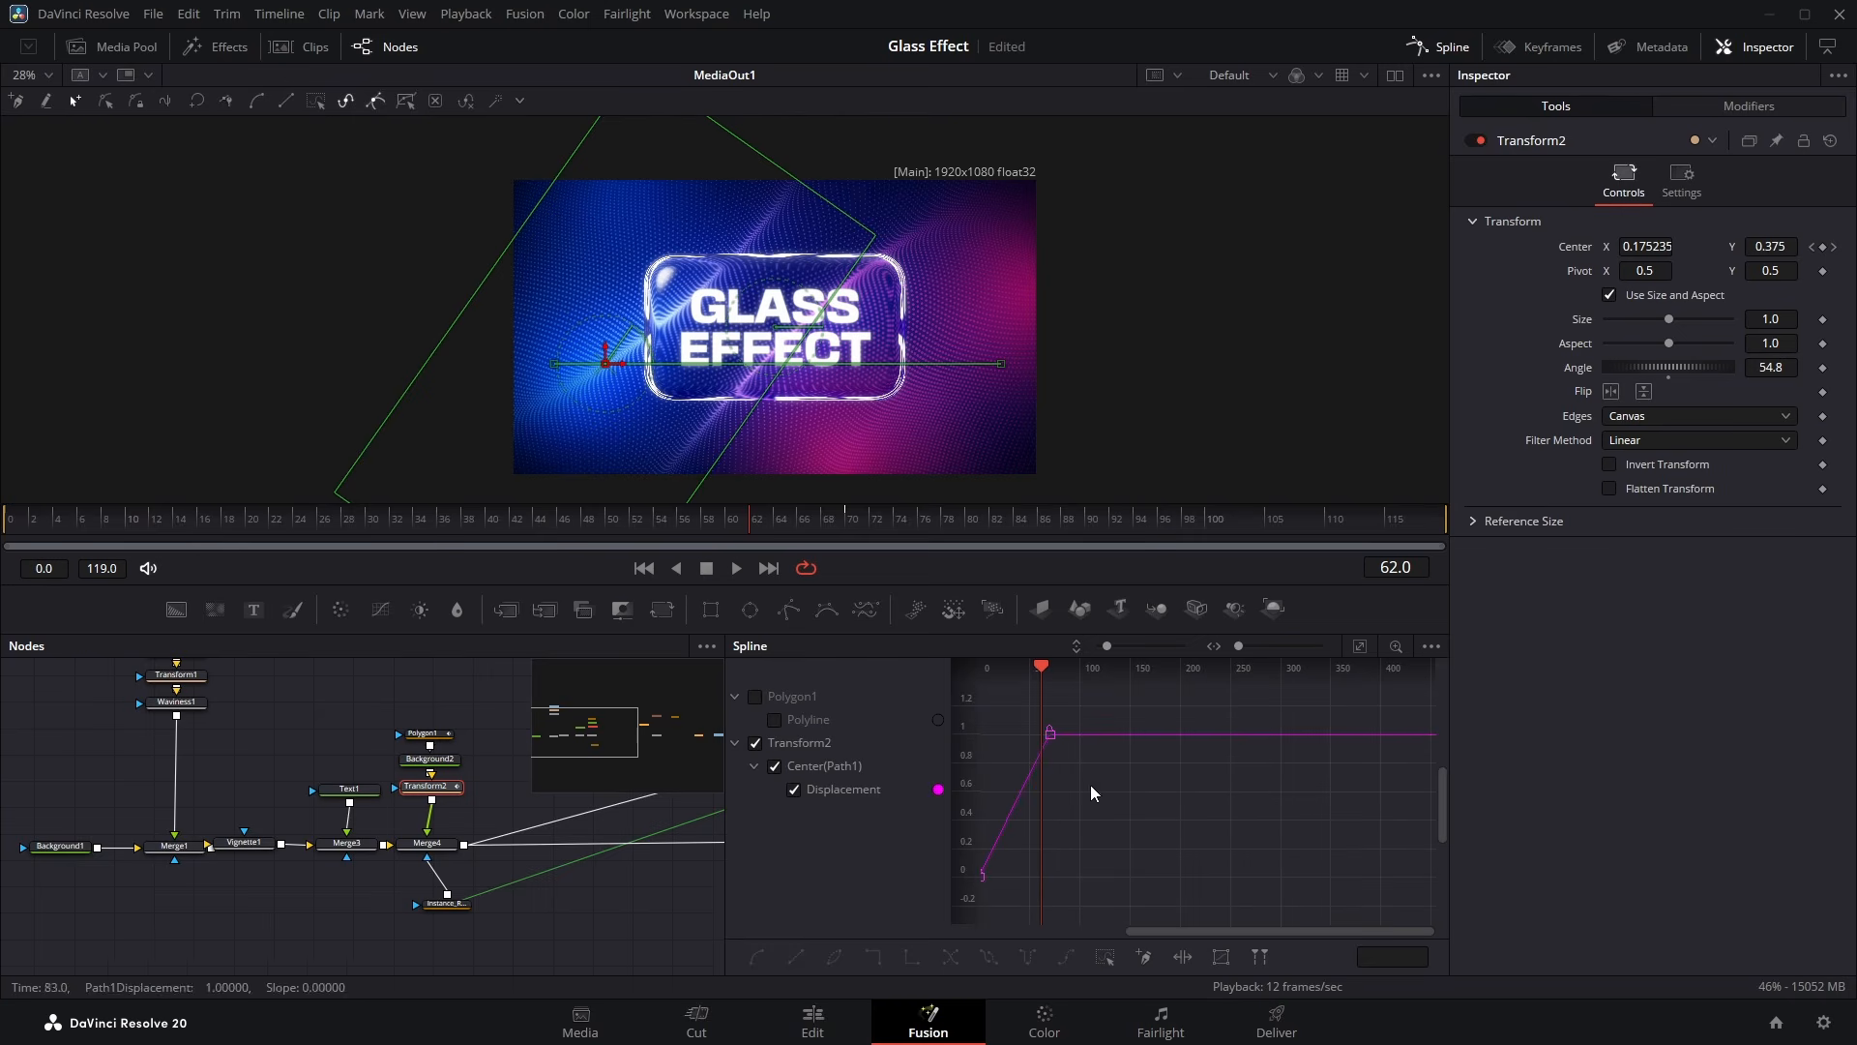
{"action": "left_click", "coordinate": [1219, 953]}
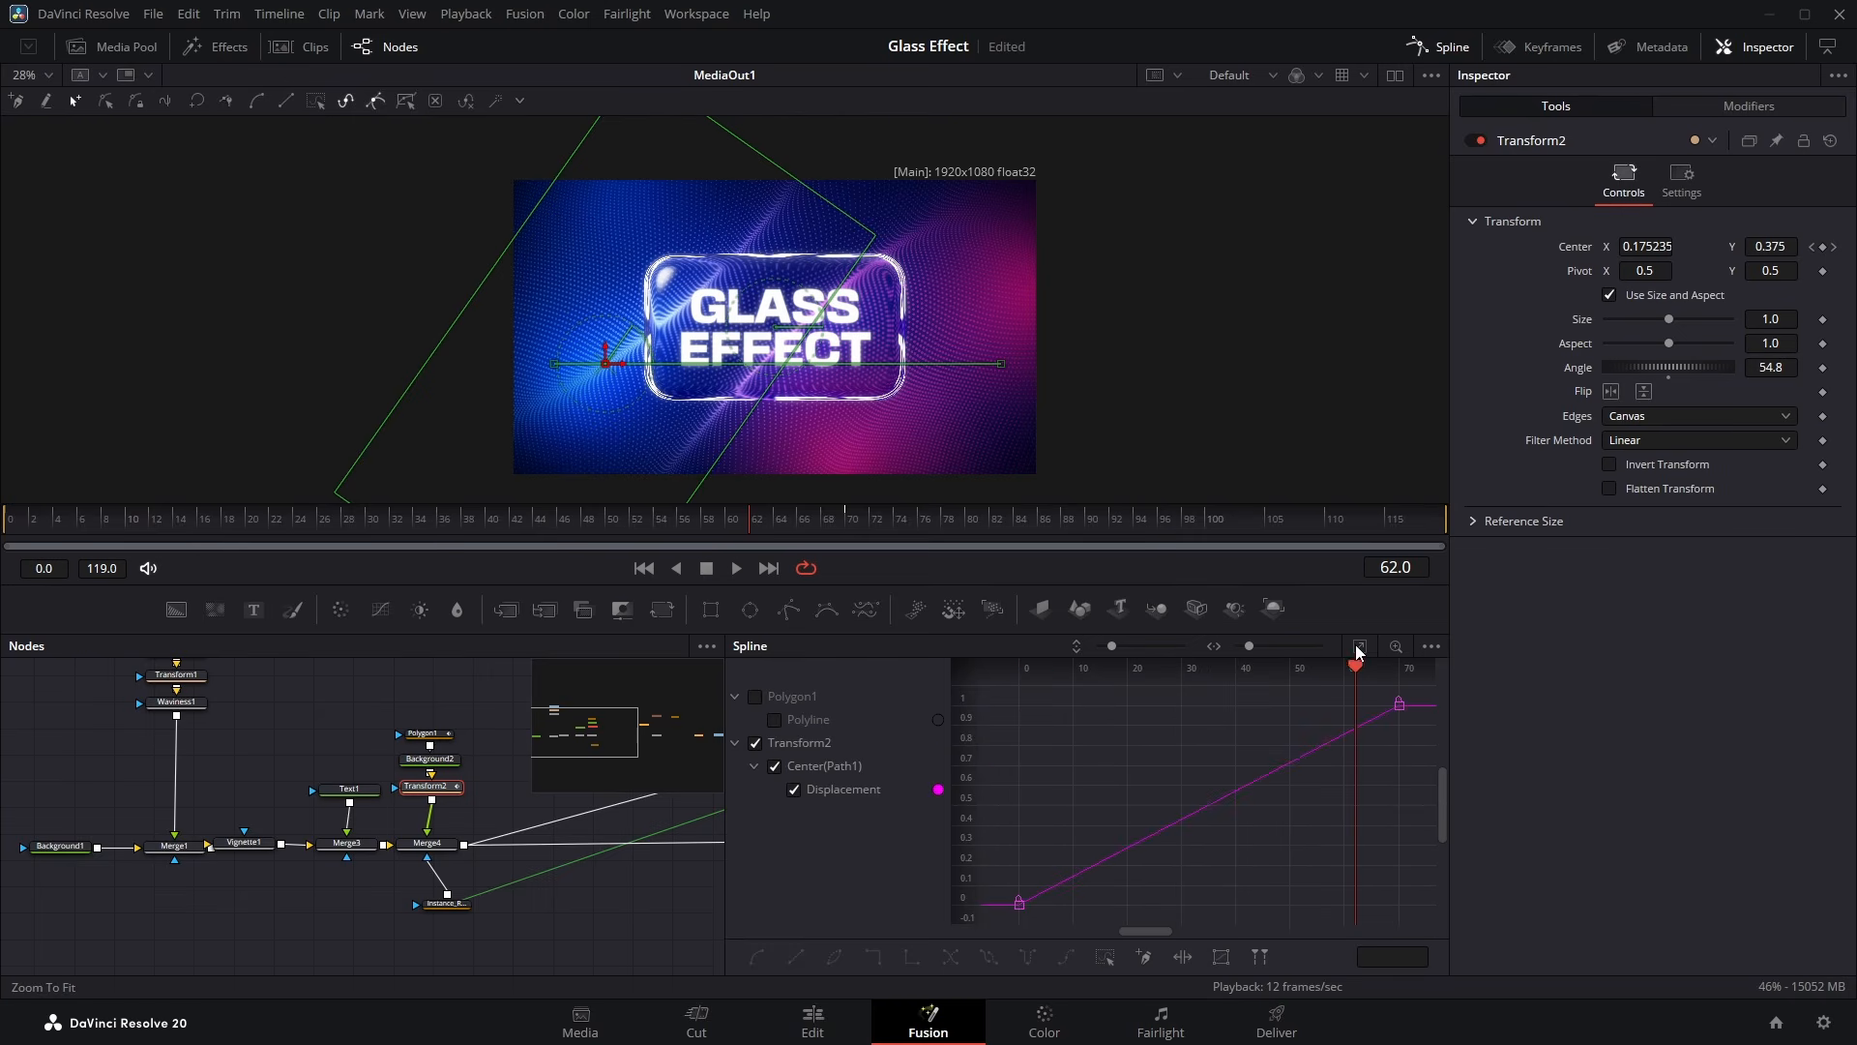
{"action": "left_click", "coordinate": [1102, 957]}
{"action": "key", "text": "f"}
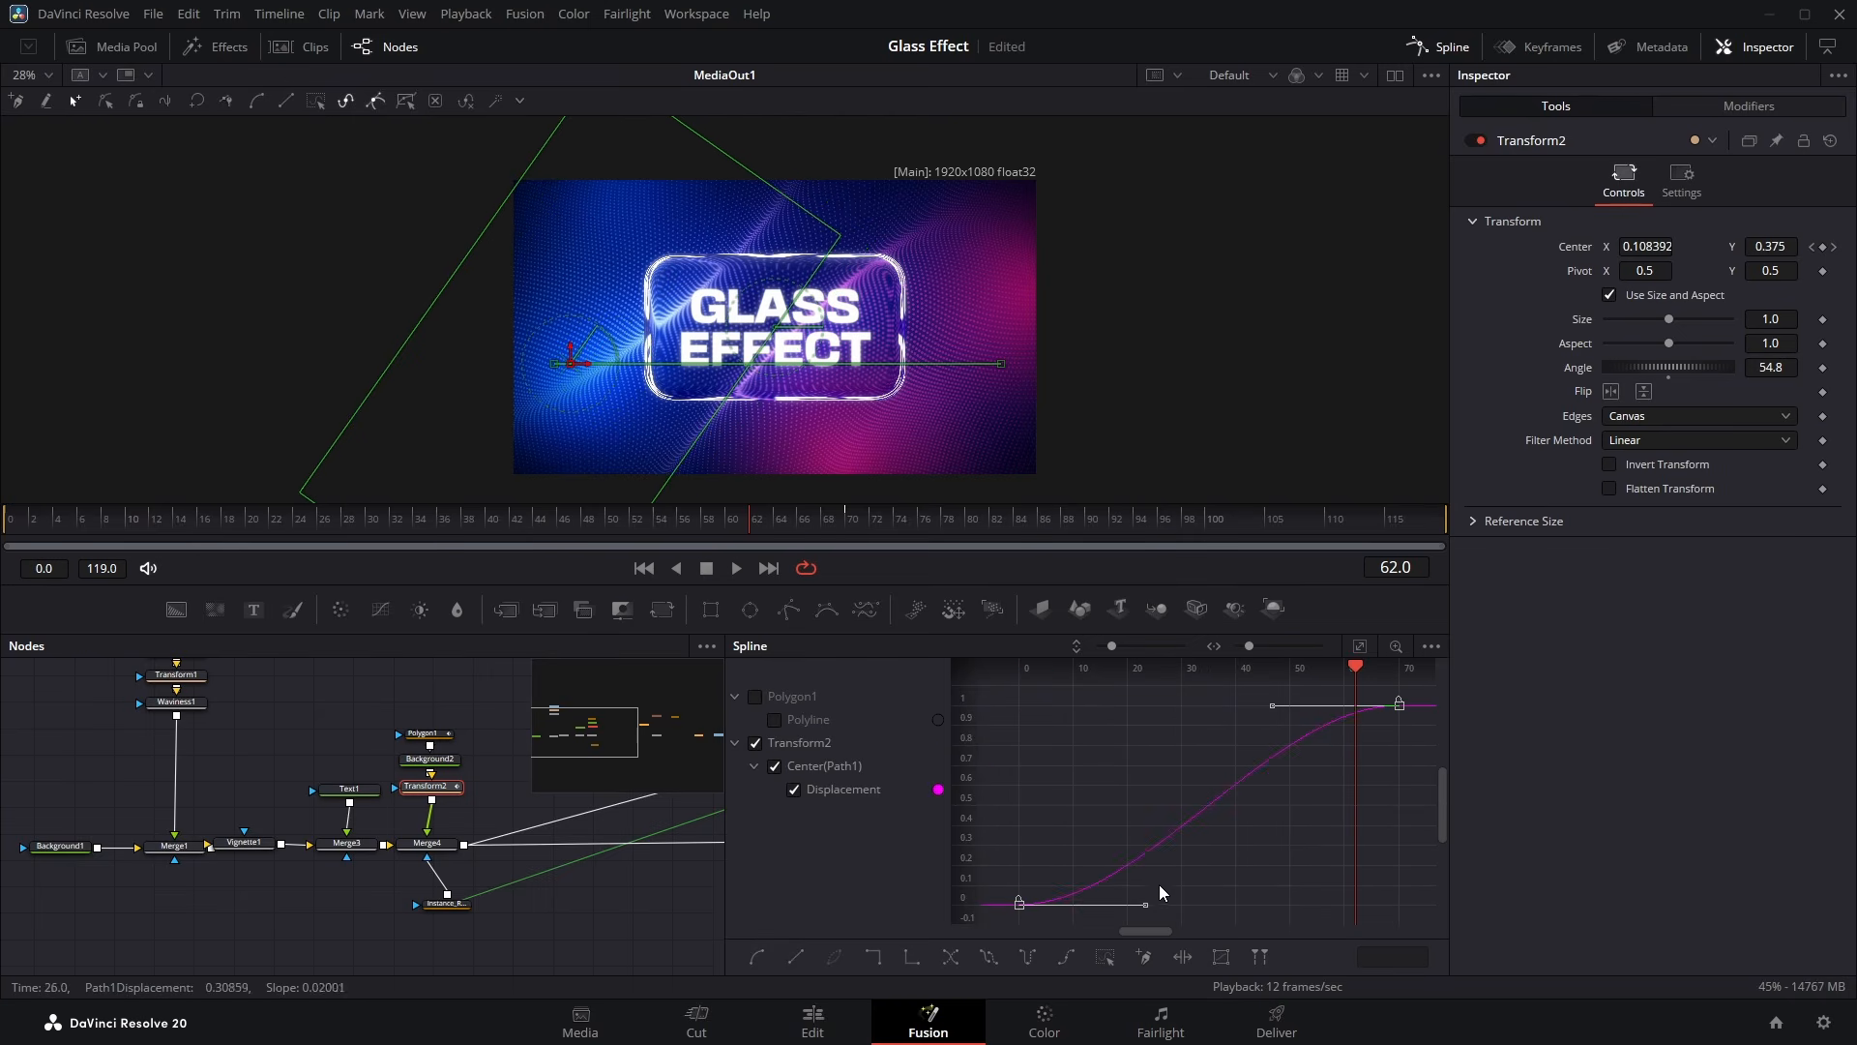
{"action": "left_click_drag", "start_coordinate": [1145, 904], "coordinate": [1019, 779]}
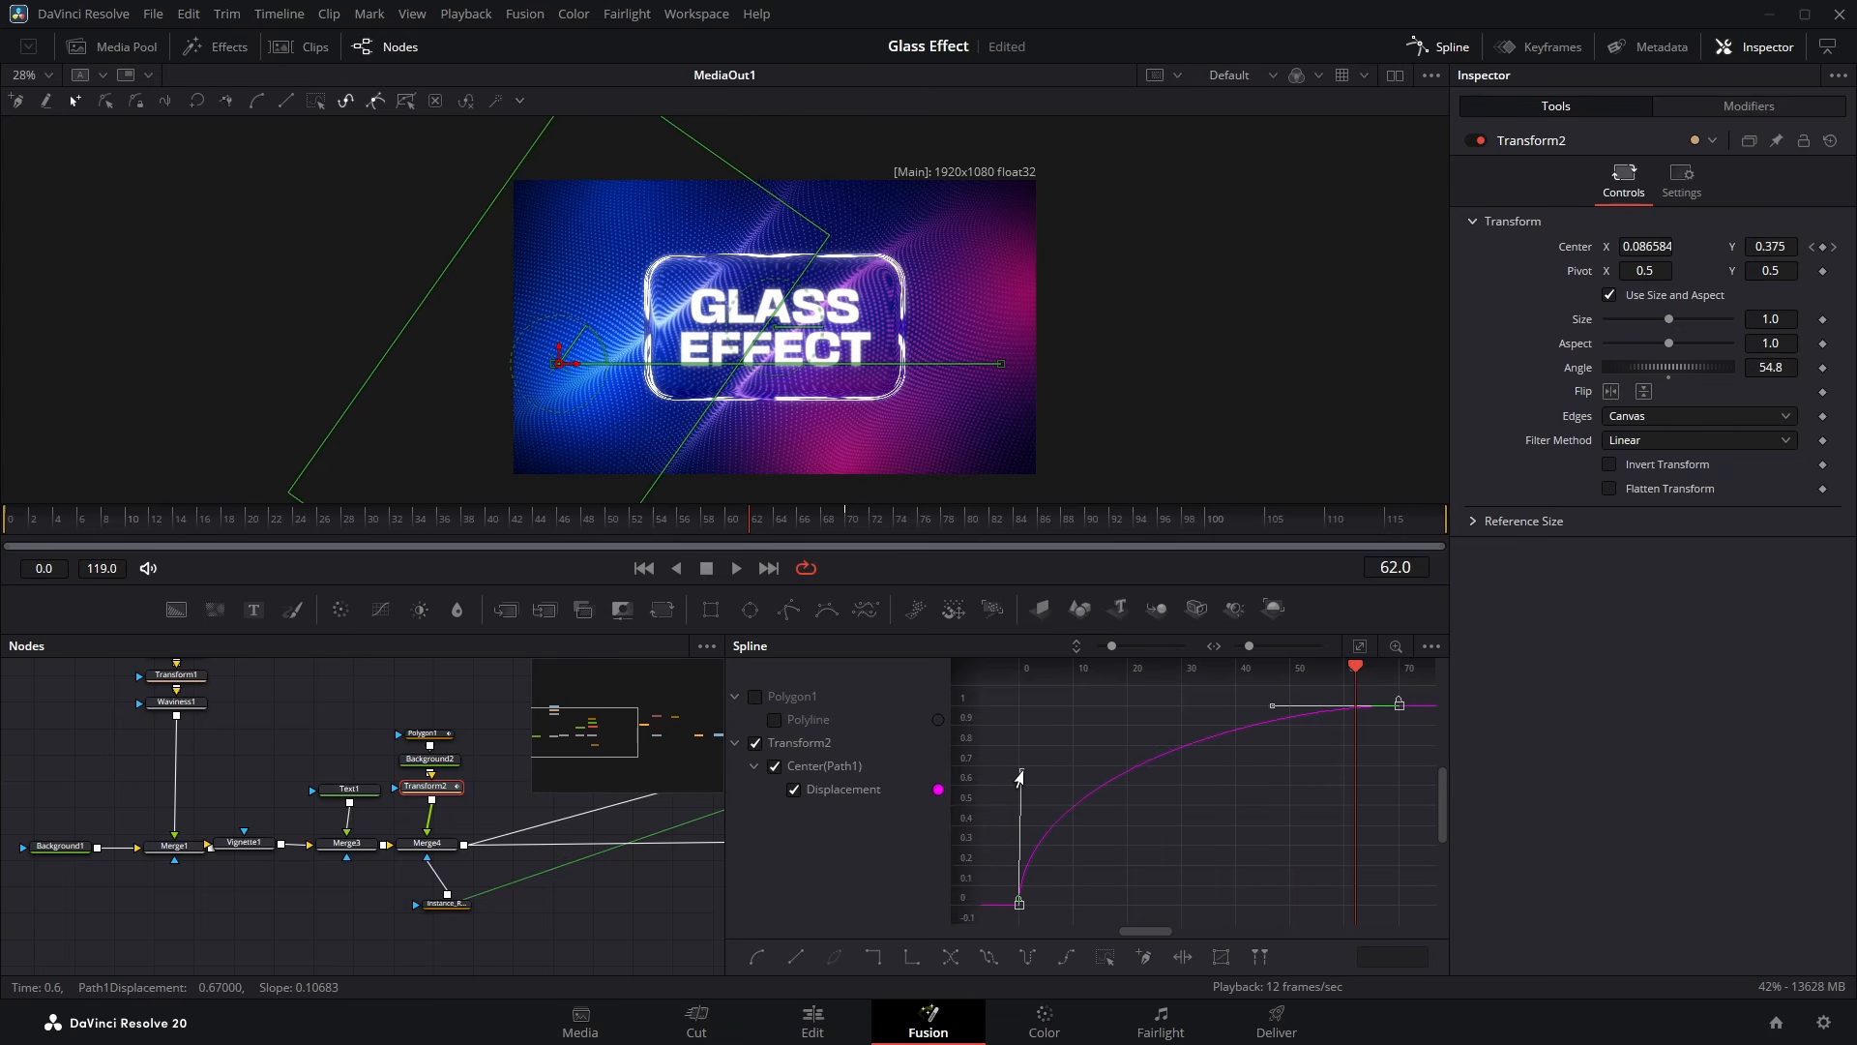
Preview the eased streak from frame 0, close the Spline editor and save the project
{"action": "left_click", "coordinate": [14, 523]}
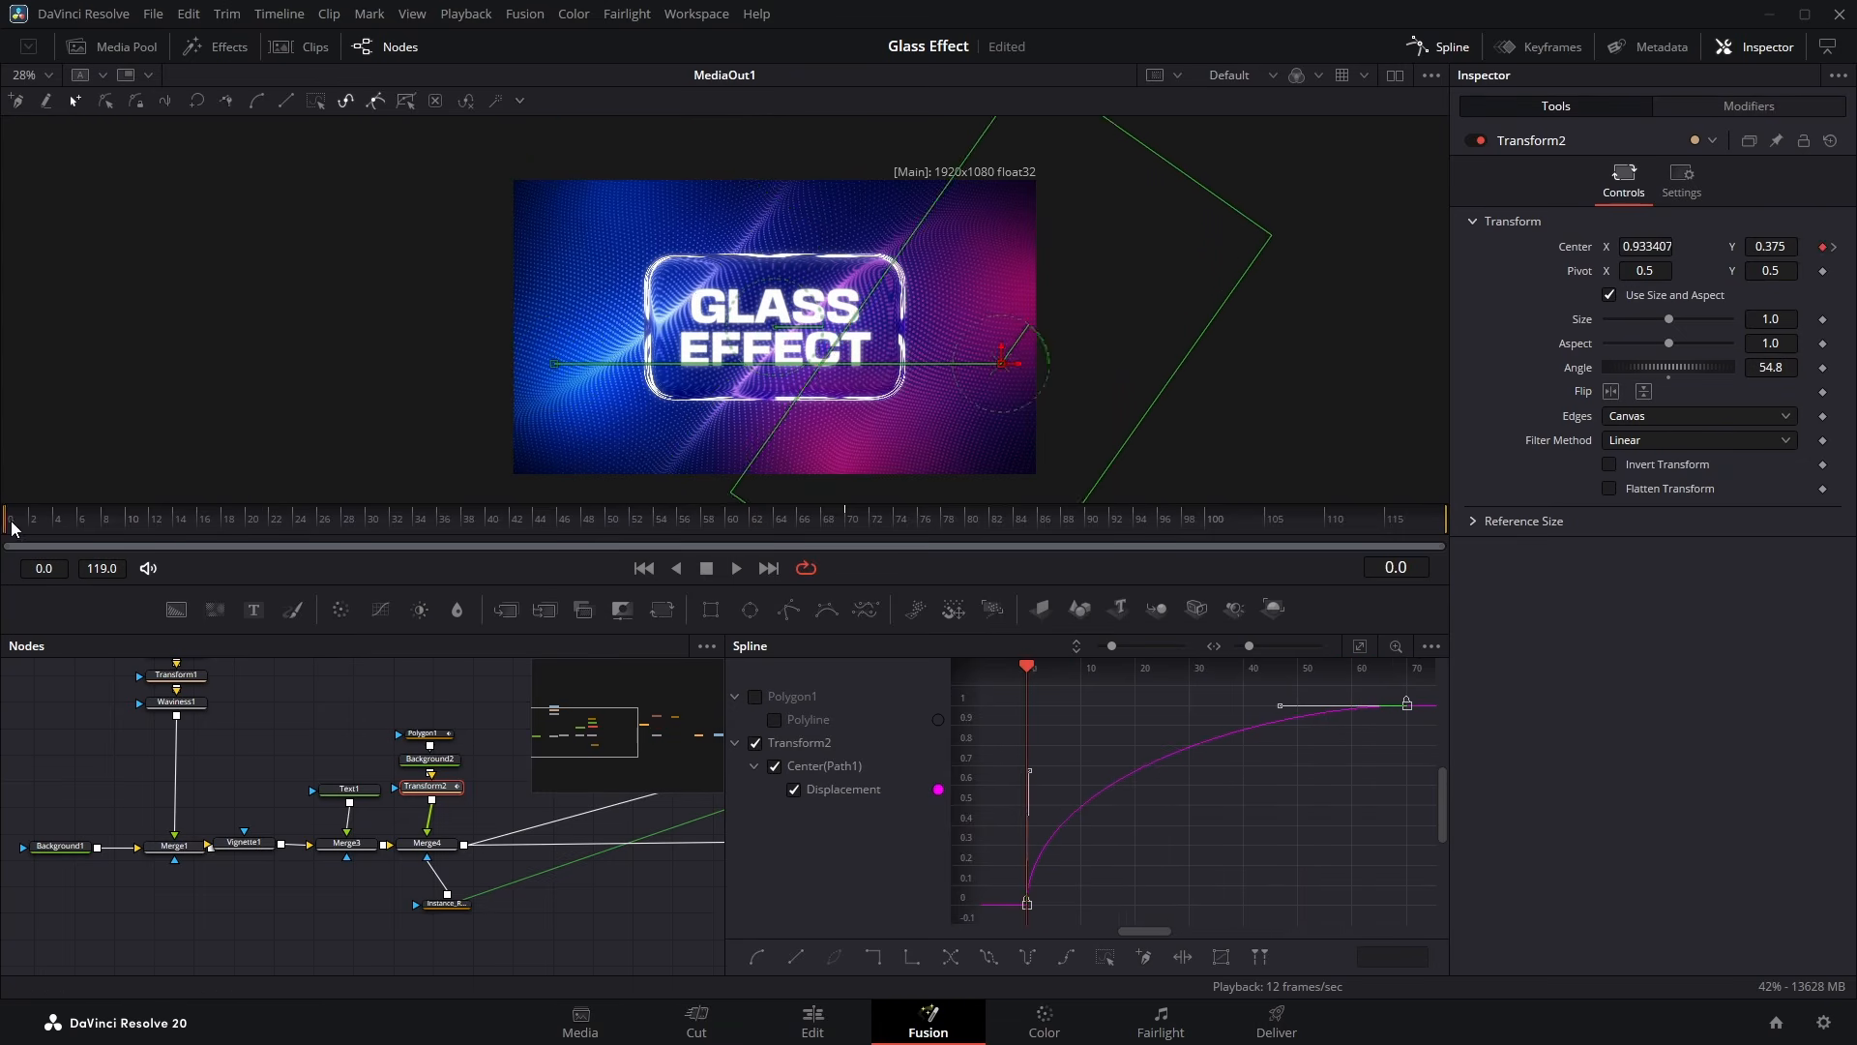
{"action": "left_click_drag", "start_coordinate": [14, 523], "coordinate": [635, 537]}
{"action": "left_click", "coordinate": [1465, 48]}
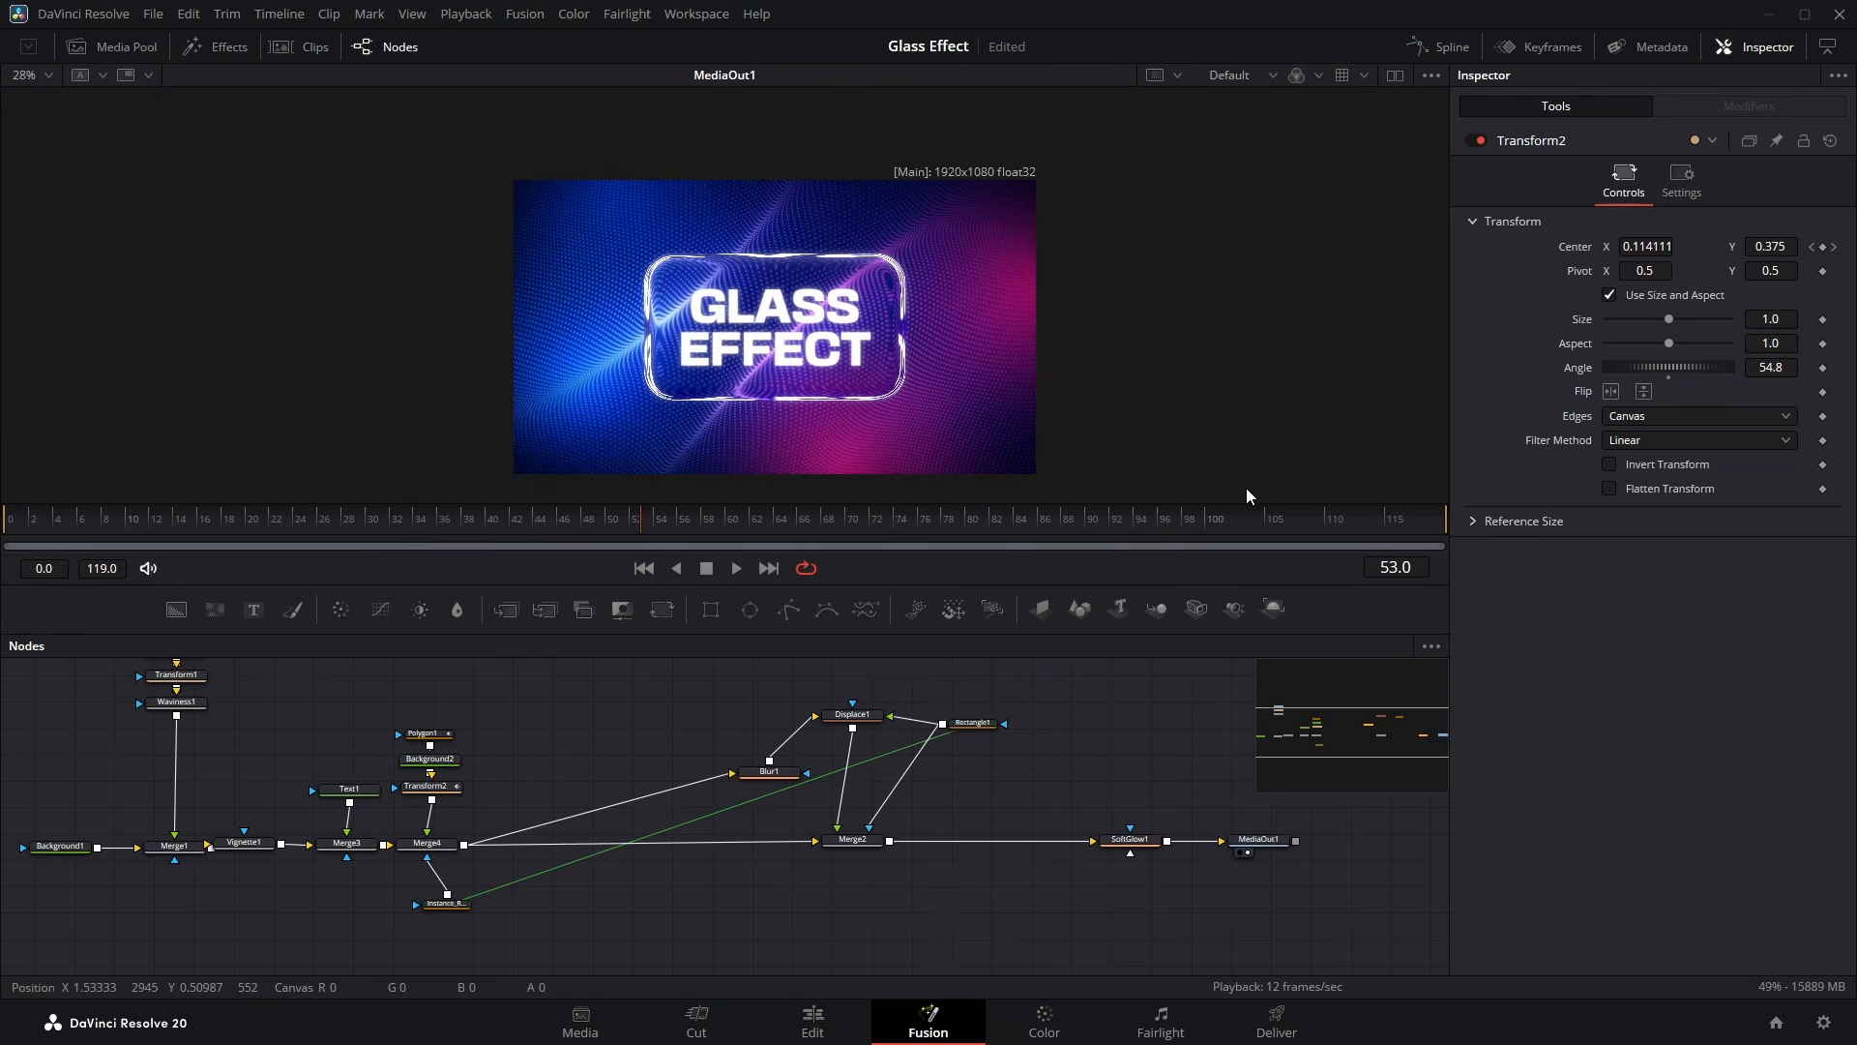
{"action": "key", "text": "ctrl+s"}
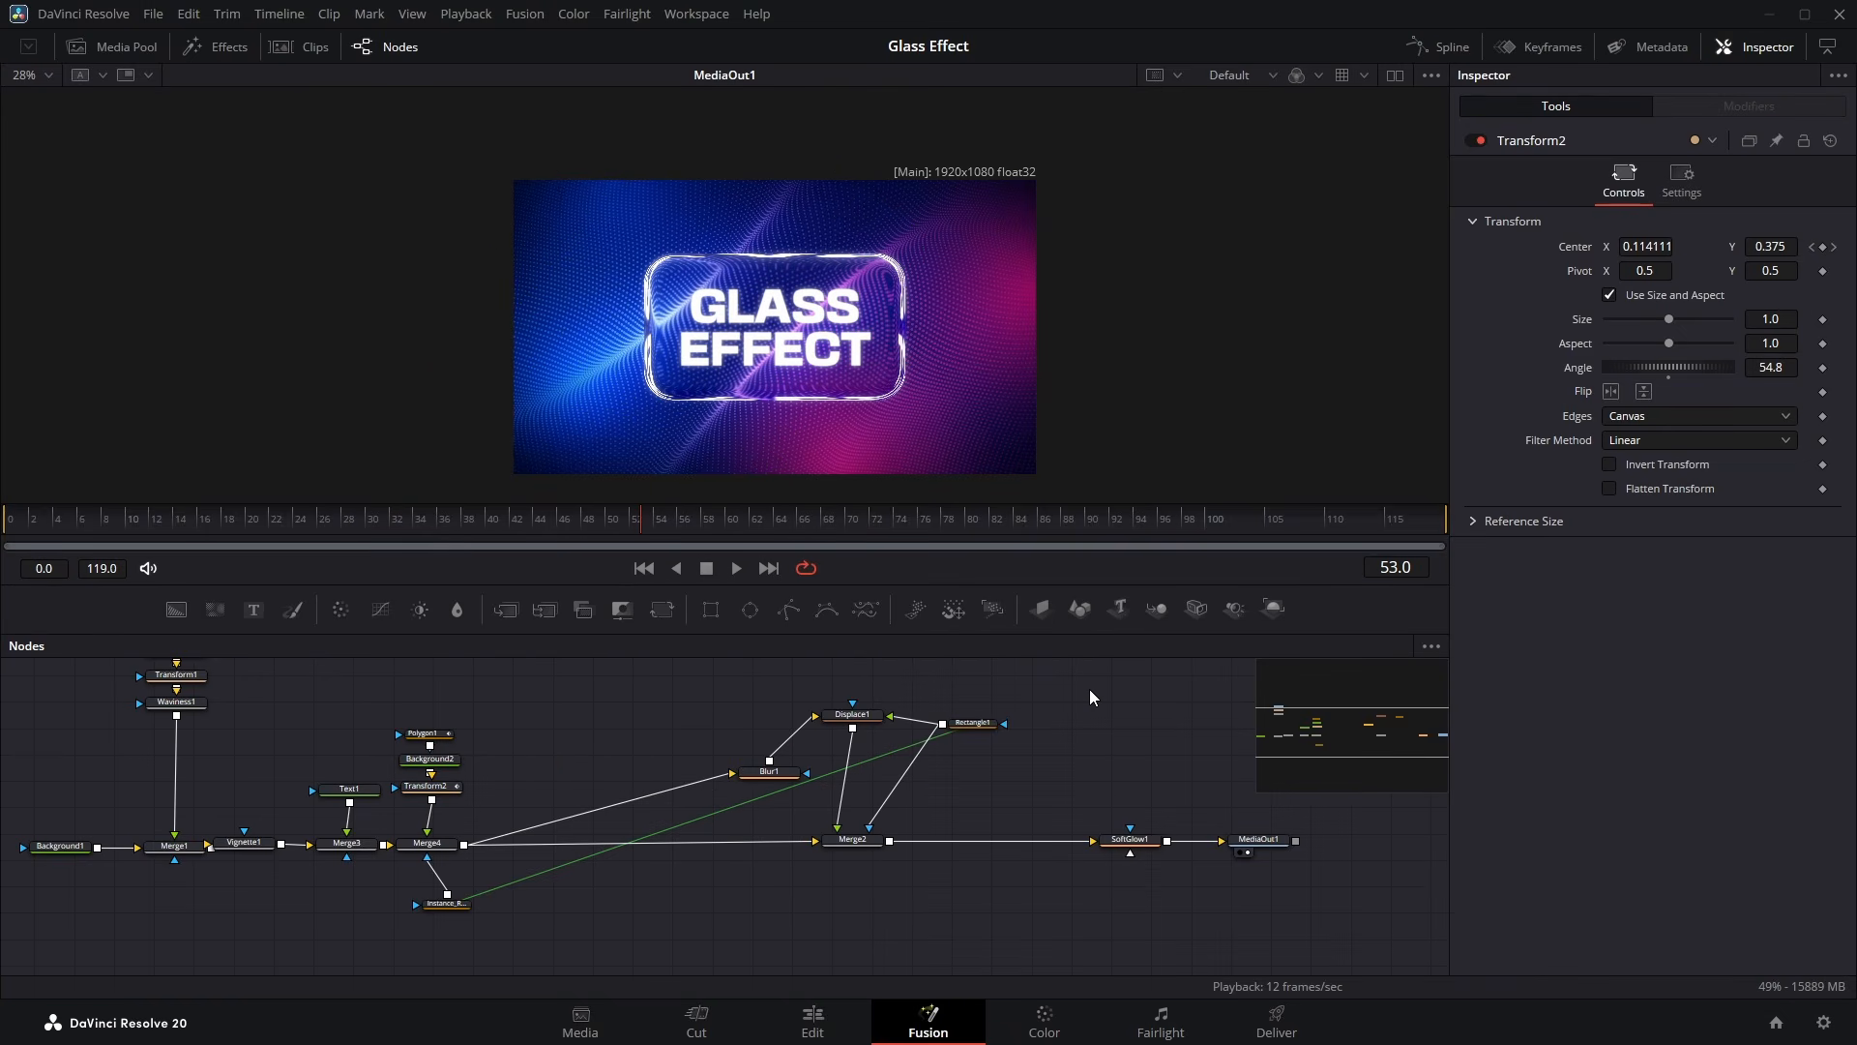